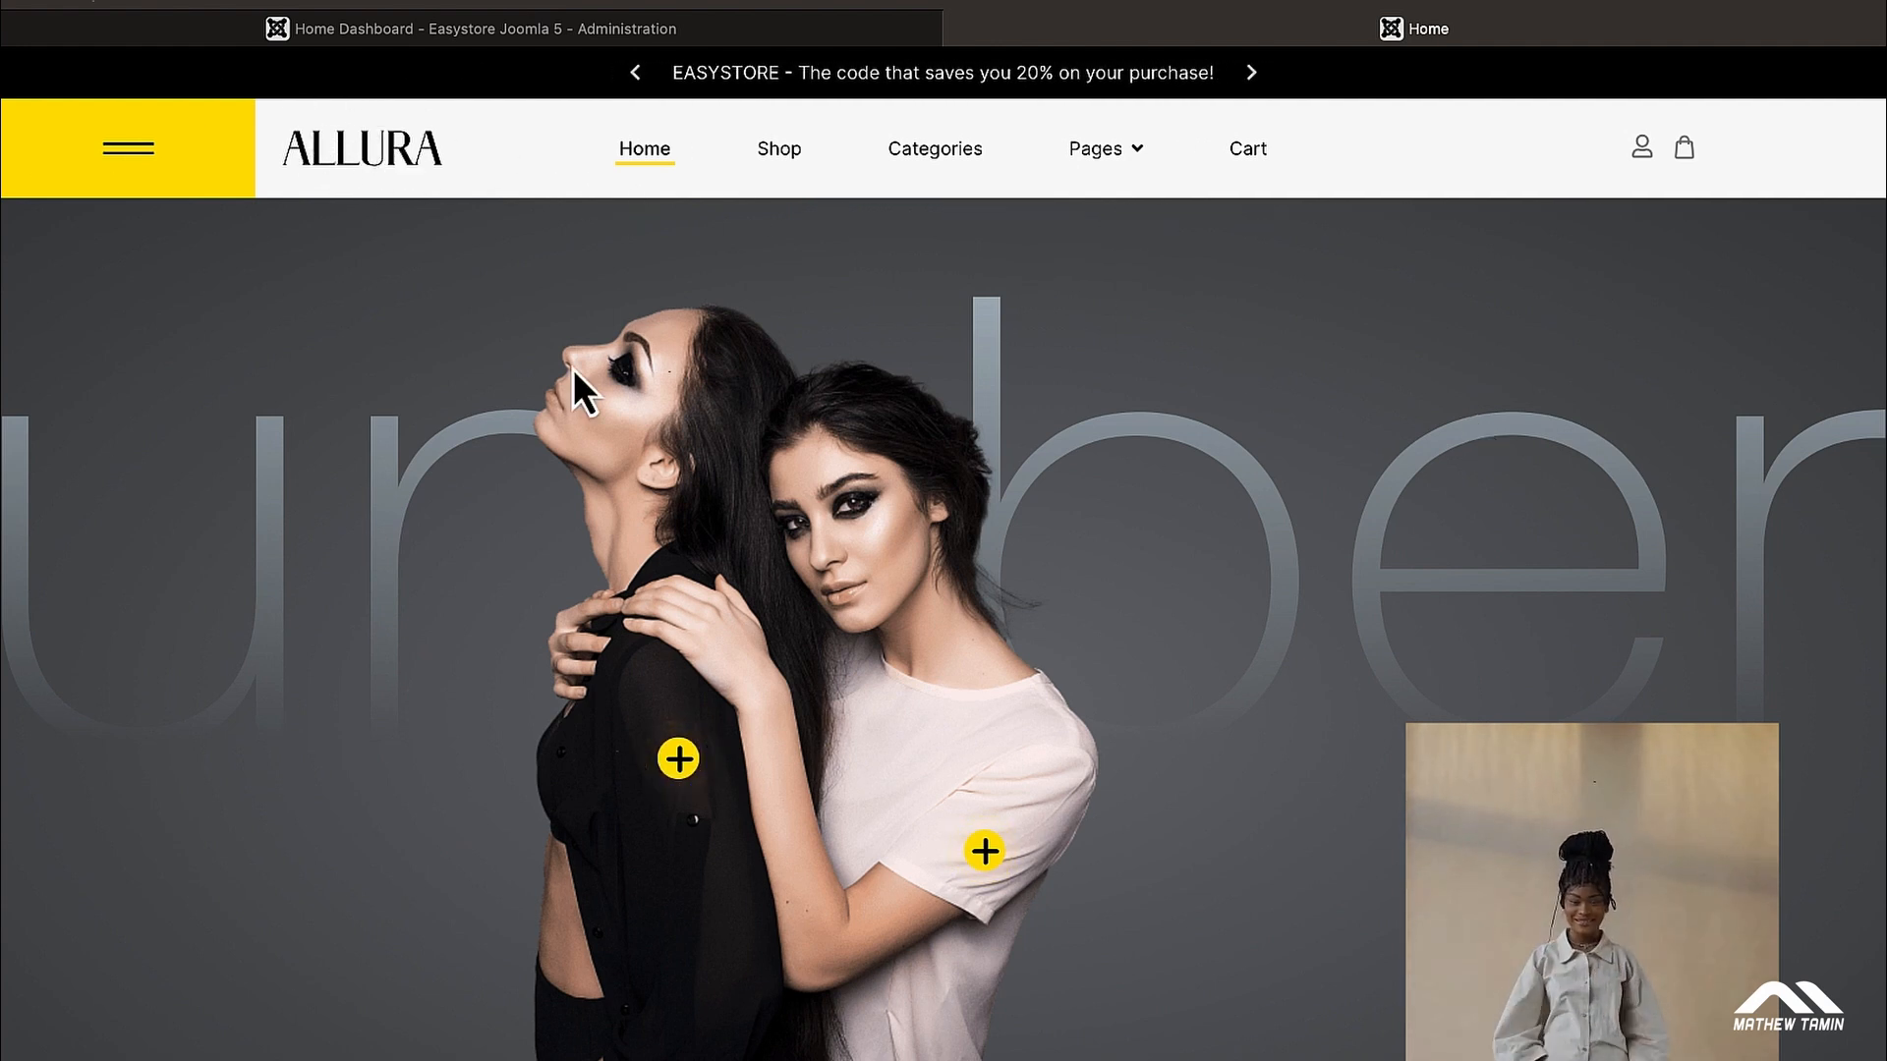
Review the whole Allura storefront home page, from the hero banner through collections and testimonials to the footer
scroll(574, 371, "down", 1)
scroll(574, 371, "down", 10)
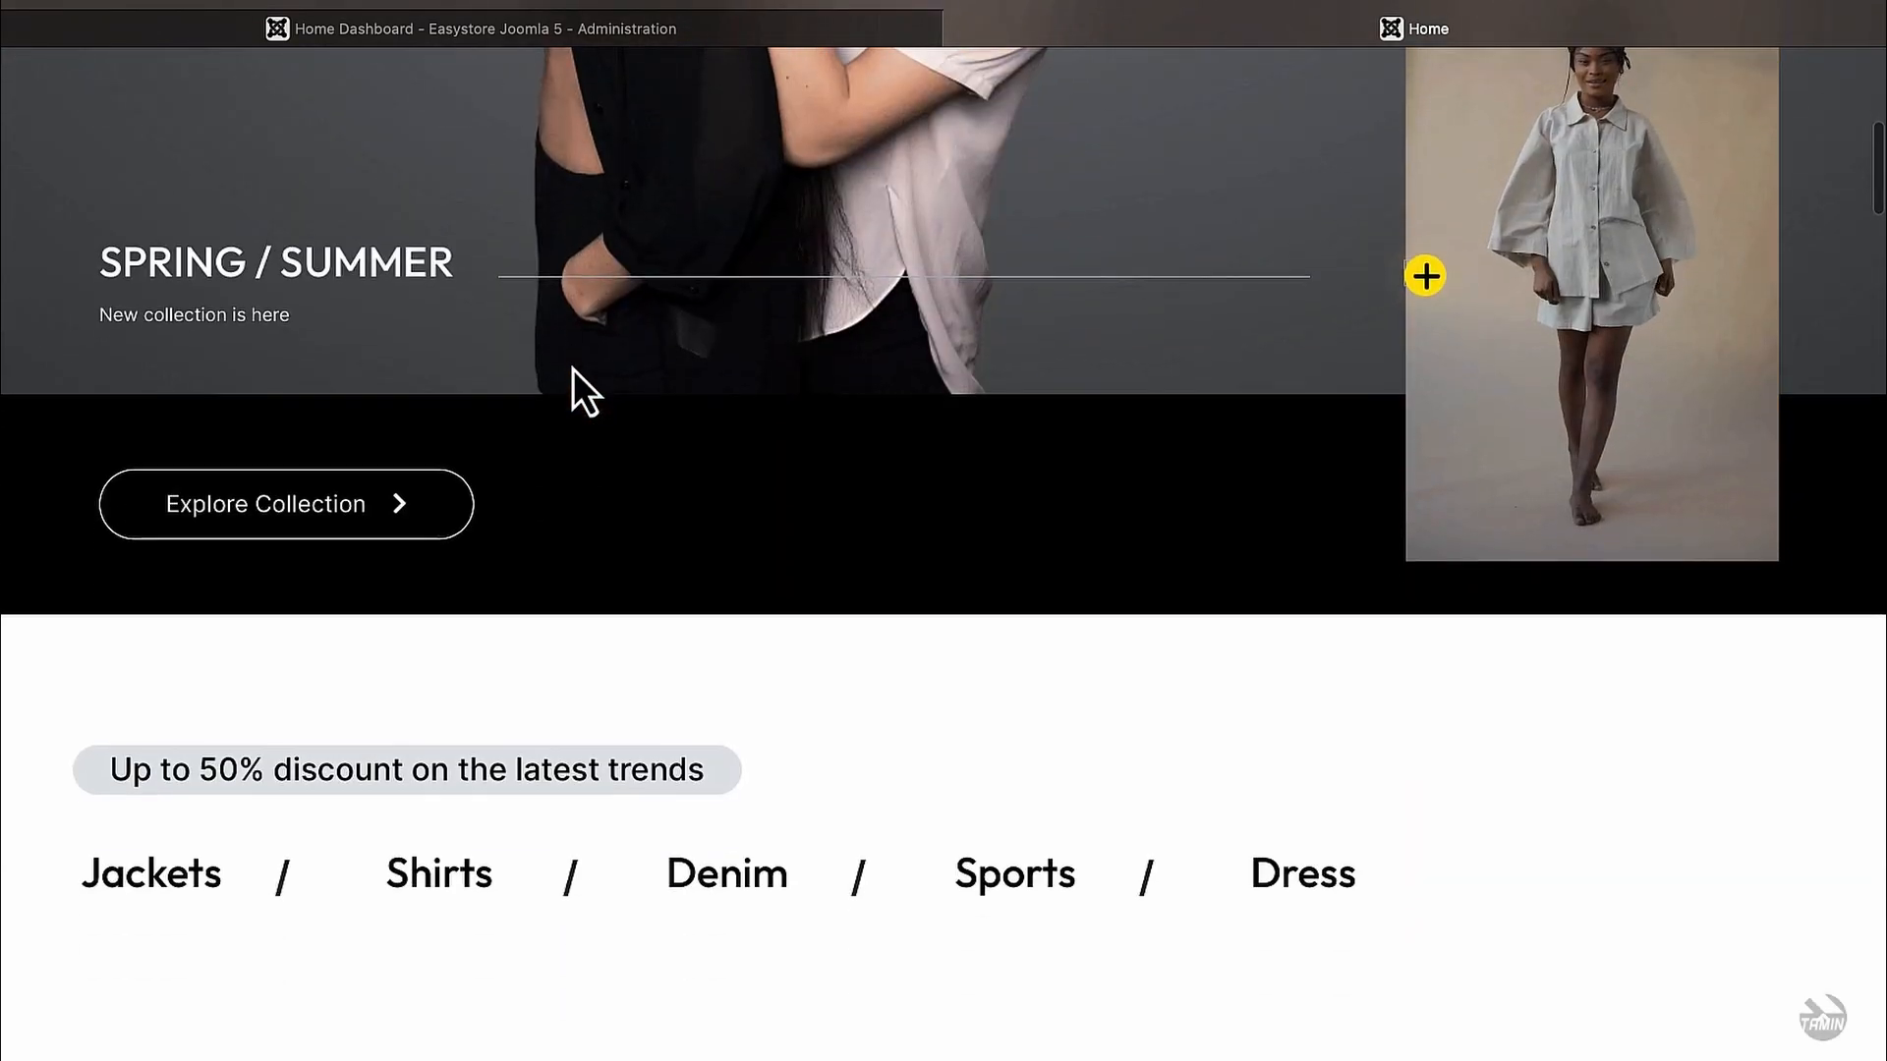
scroll(574, 368, "down", 10)
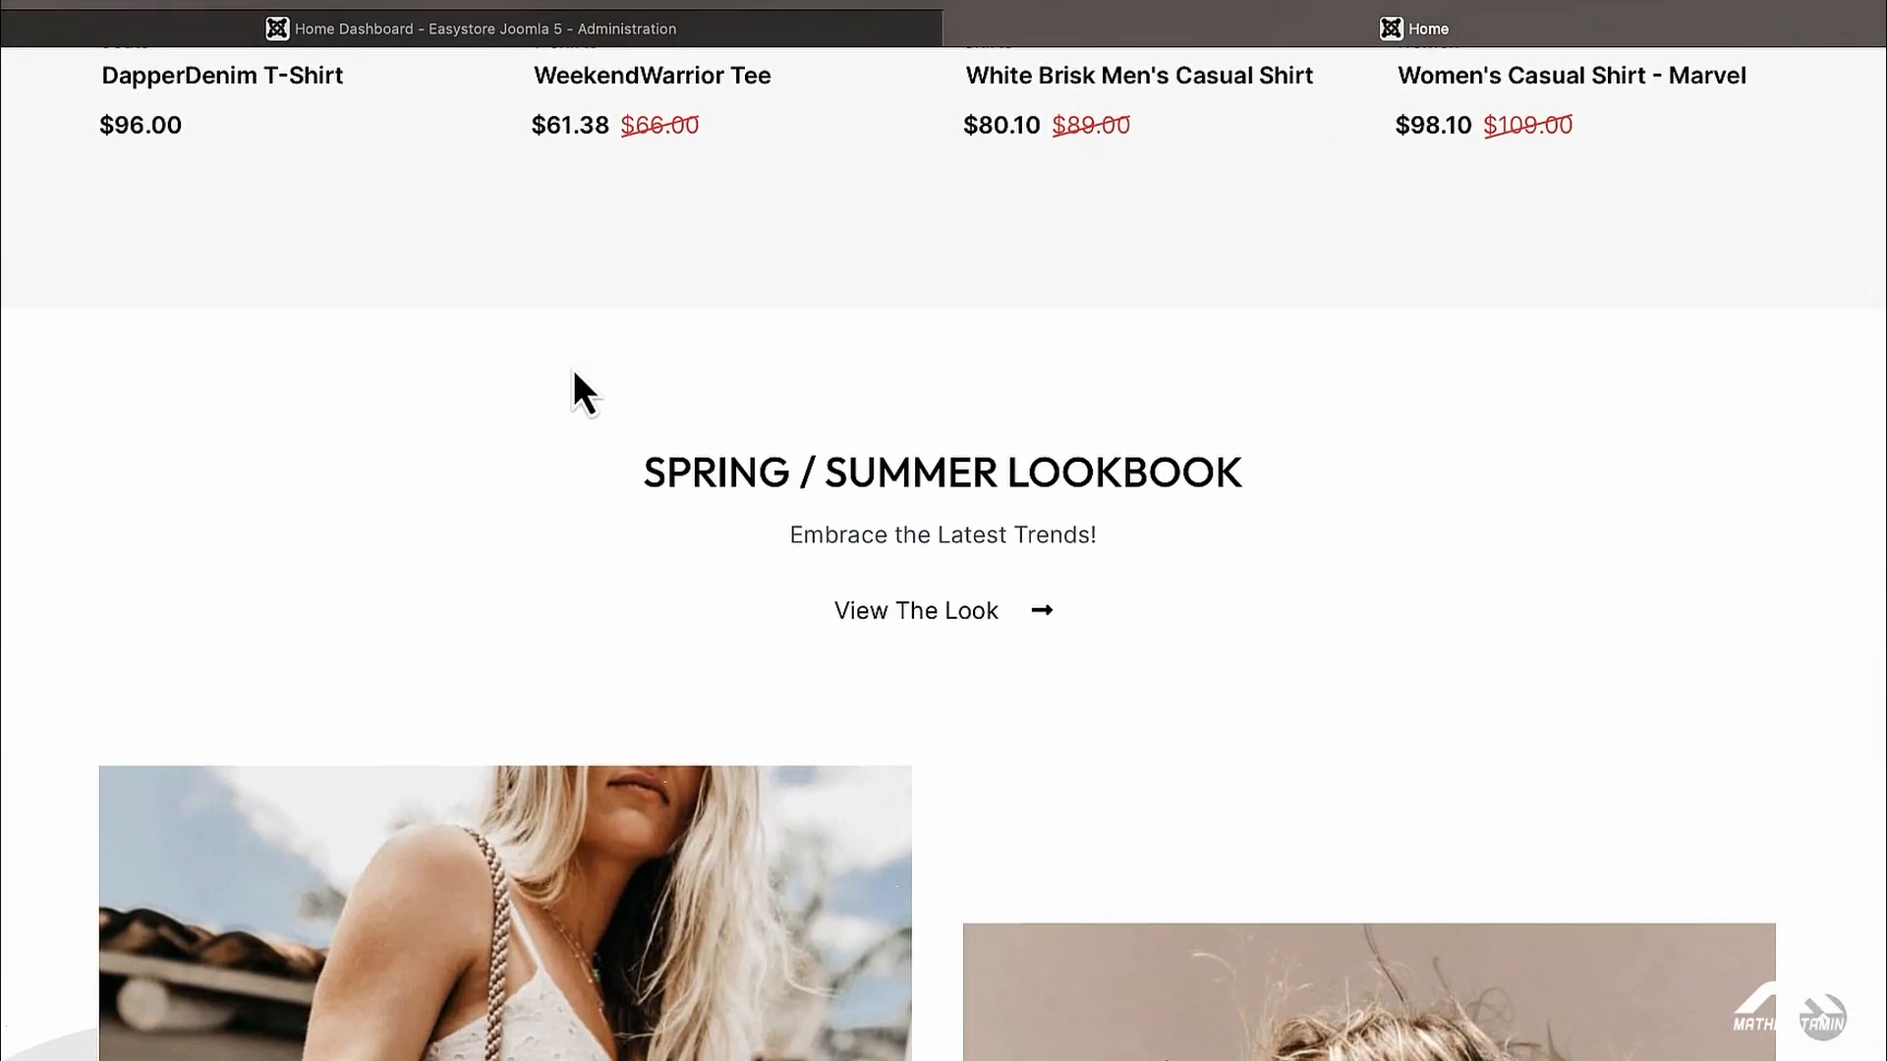
scroll(574, 369, "down", 3)
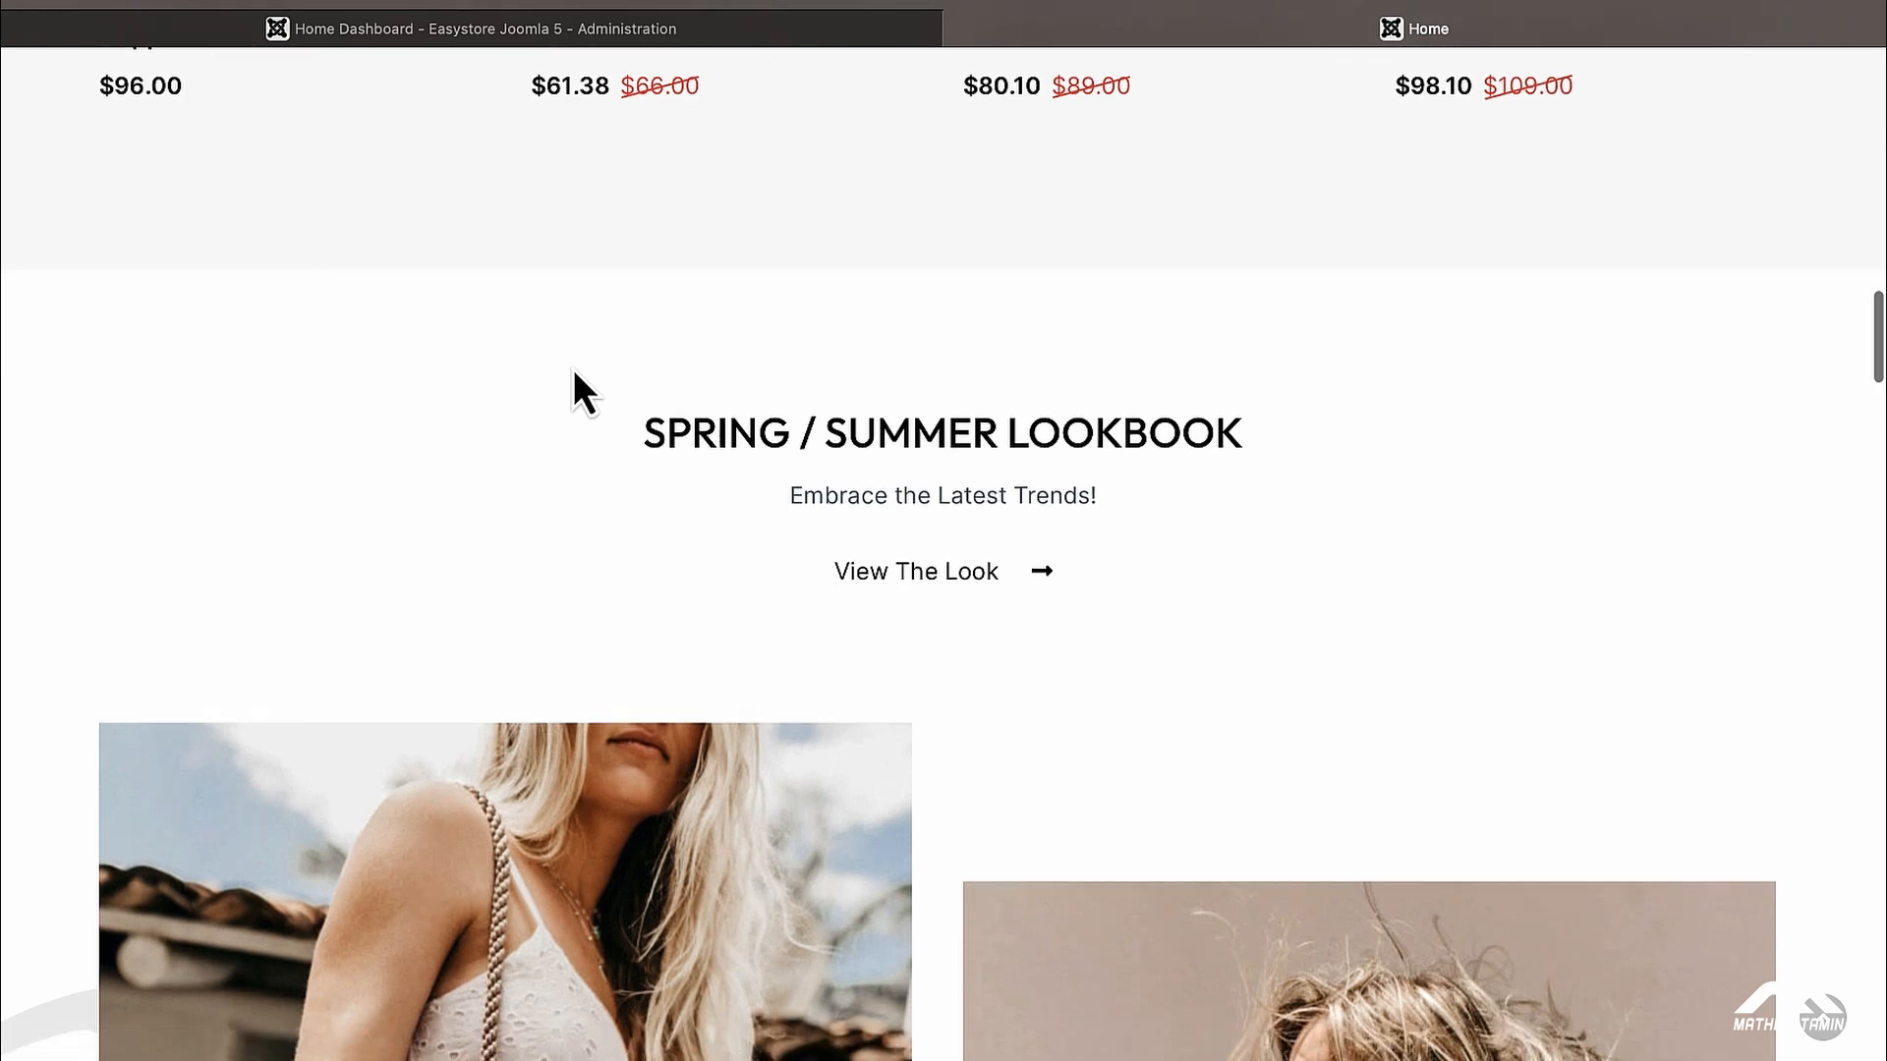
scroll(574, 368, "down", 2)
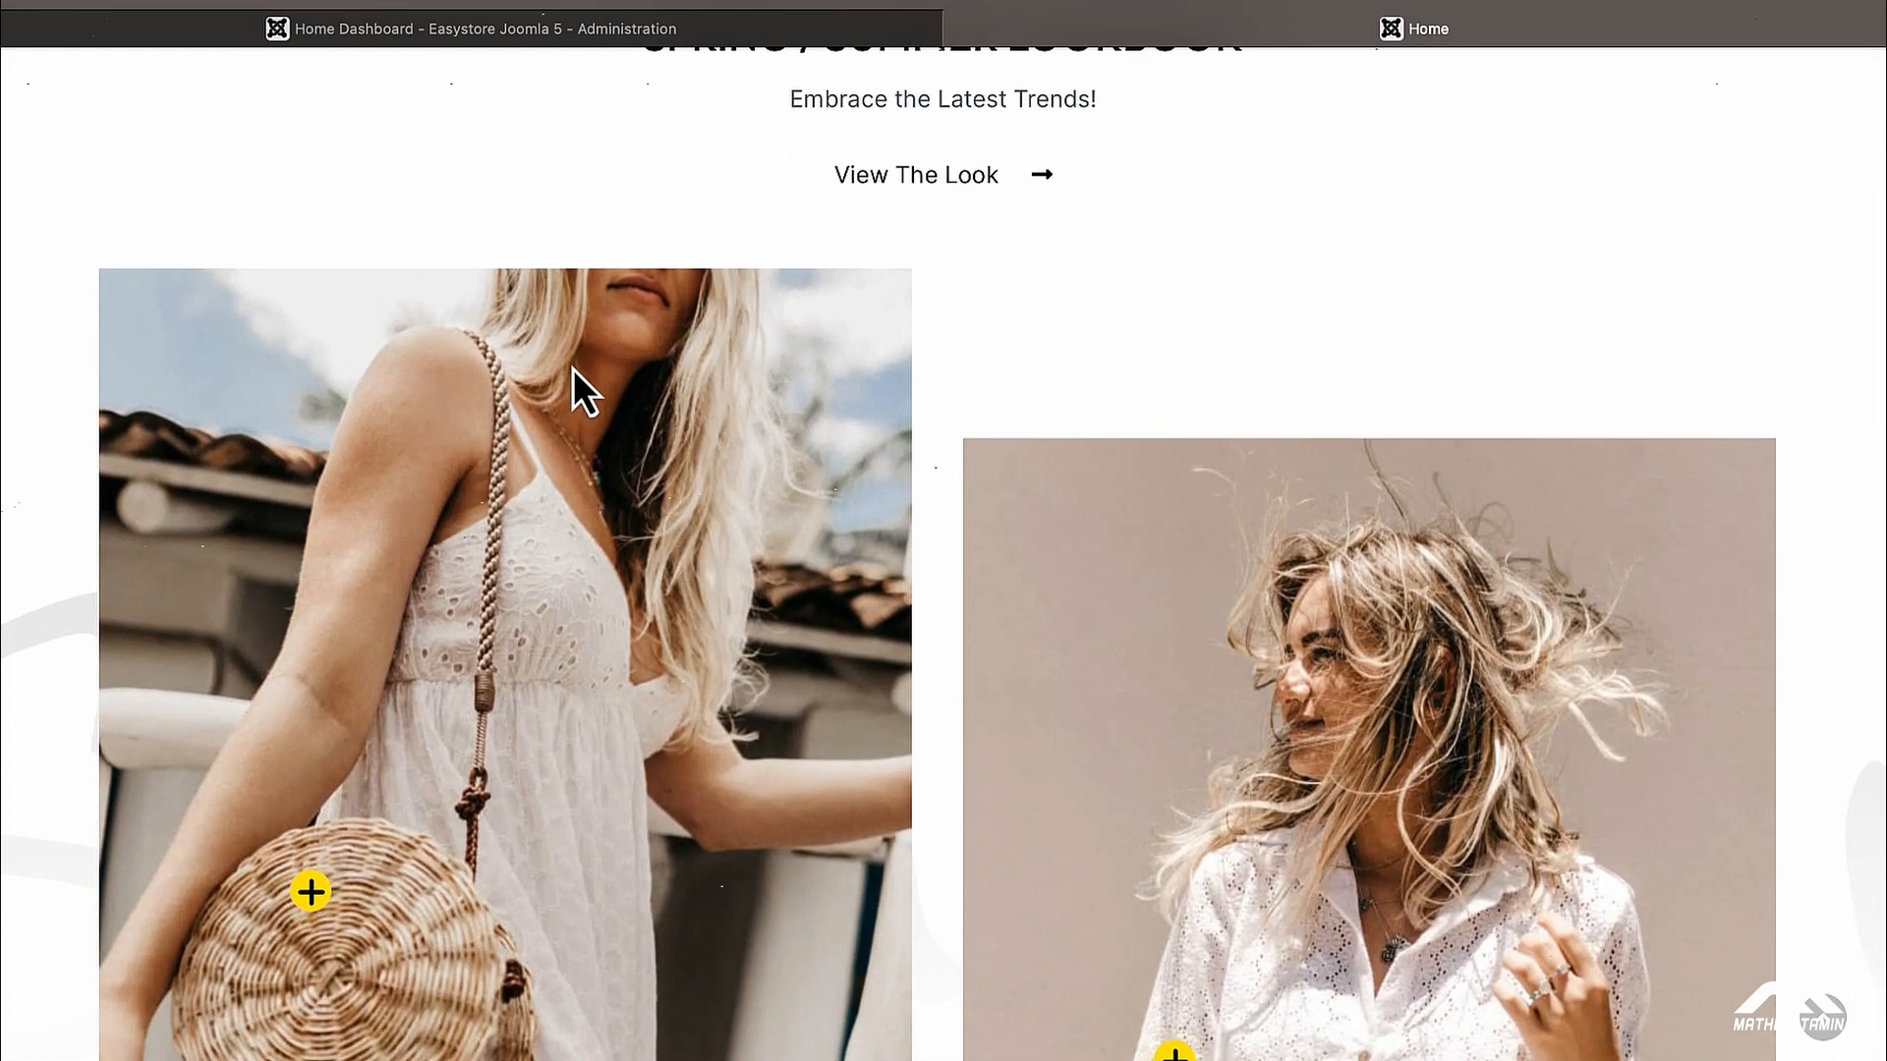
scroll(574, 369, "down", 7)
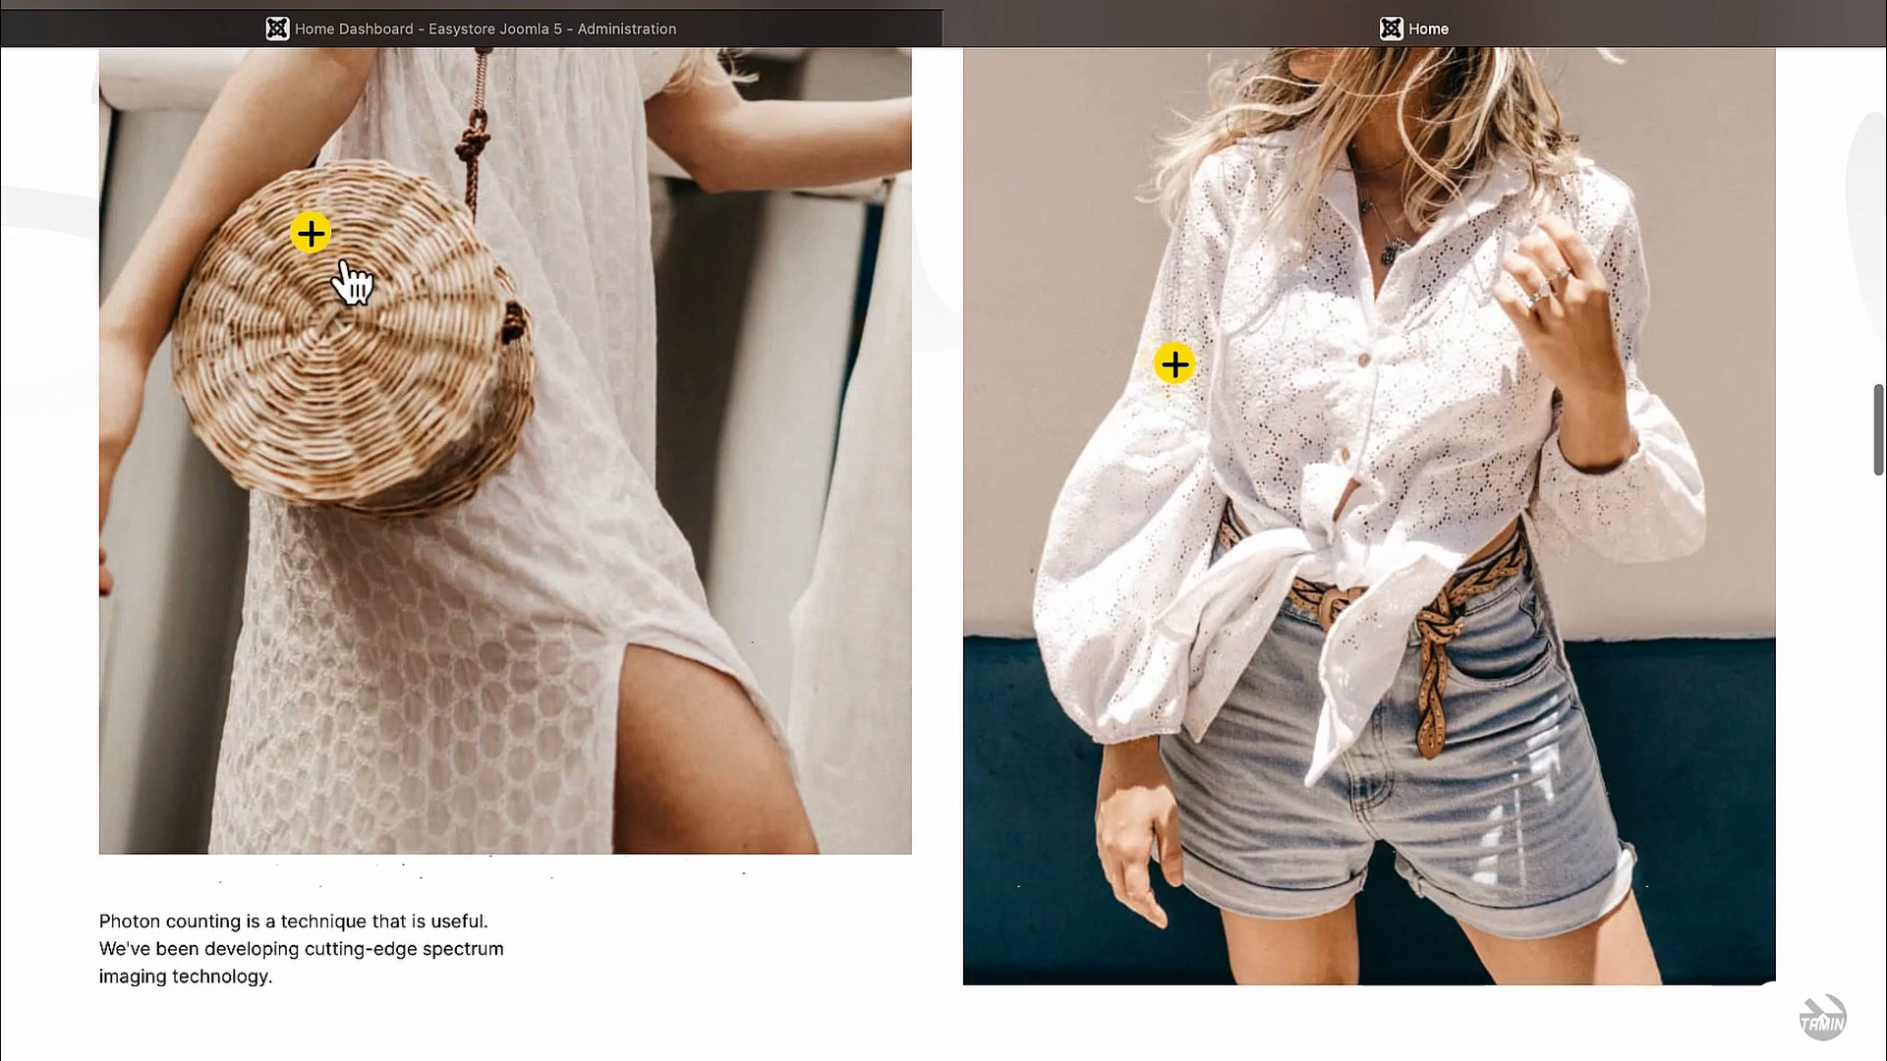
scroll(506, 437, "down", 9)
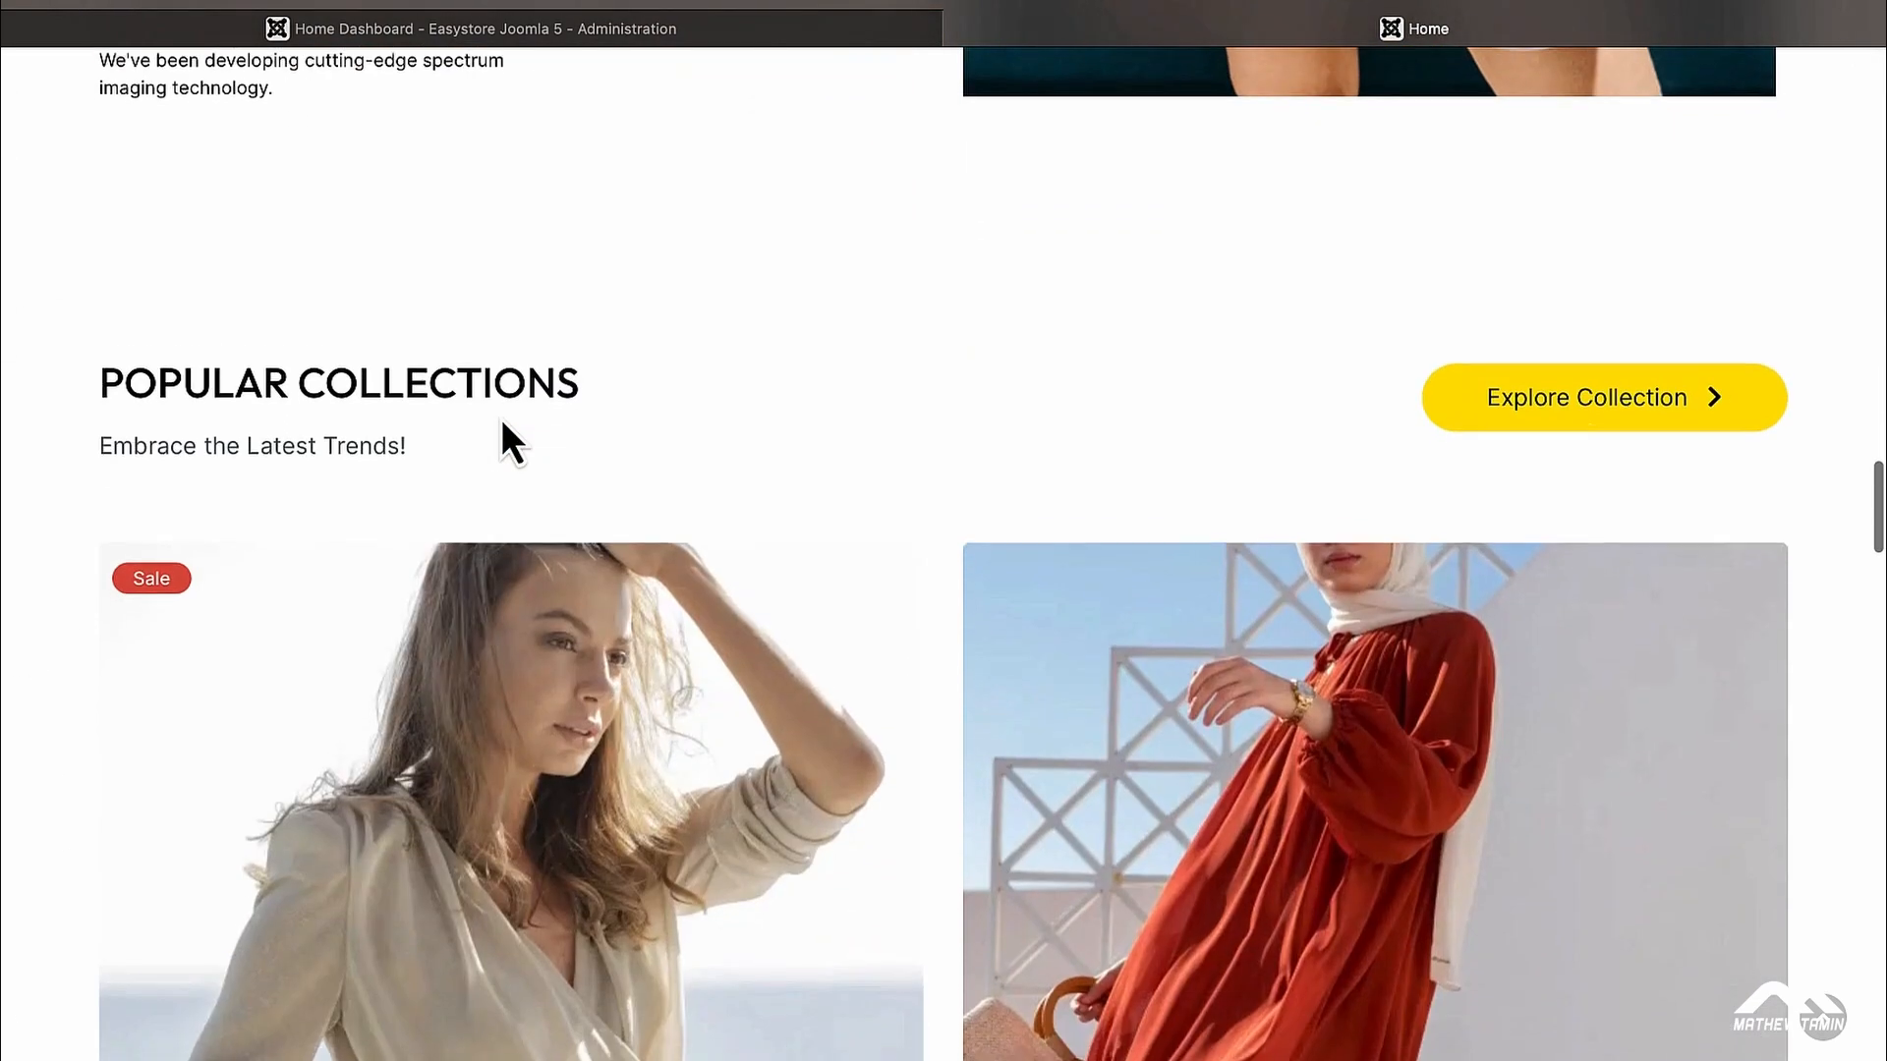
scroll(506, 437, "down", 1)
scroll(501, 418, "down", 5)
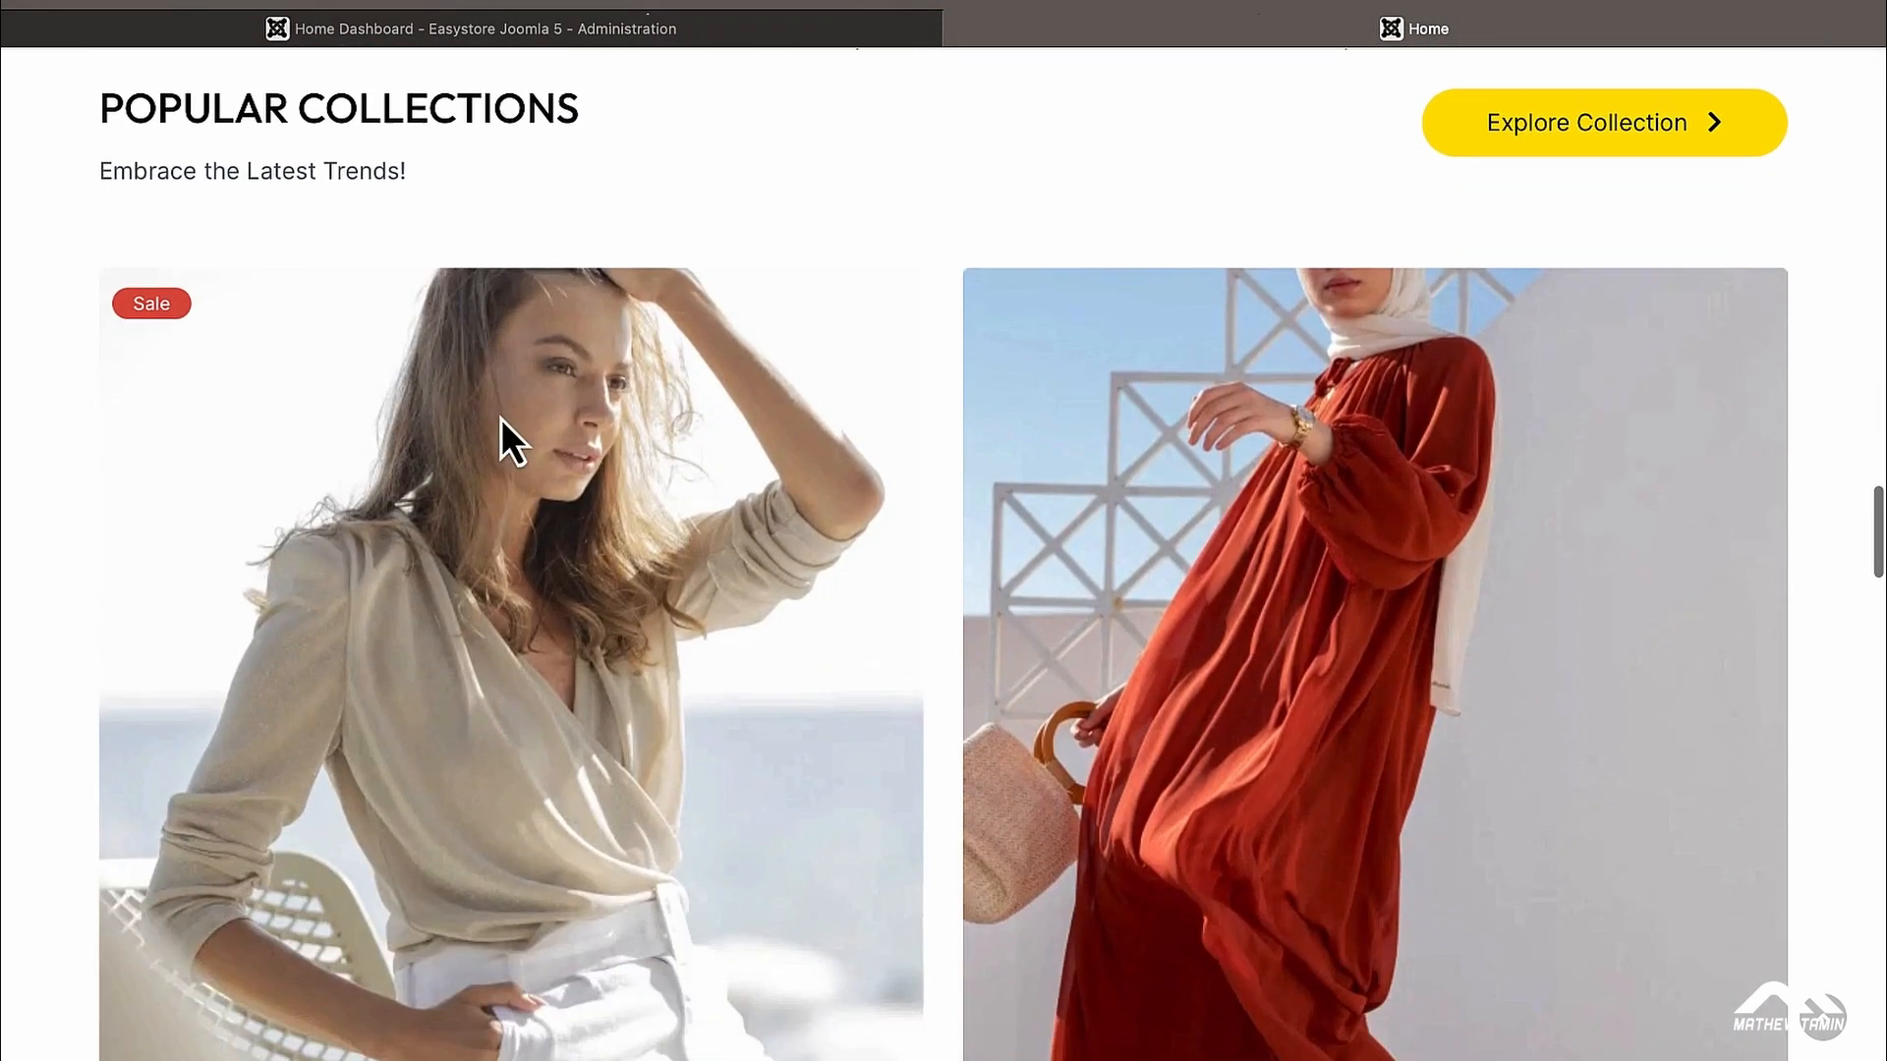
scroll(849, 605, "down", 10)
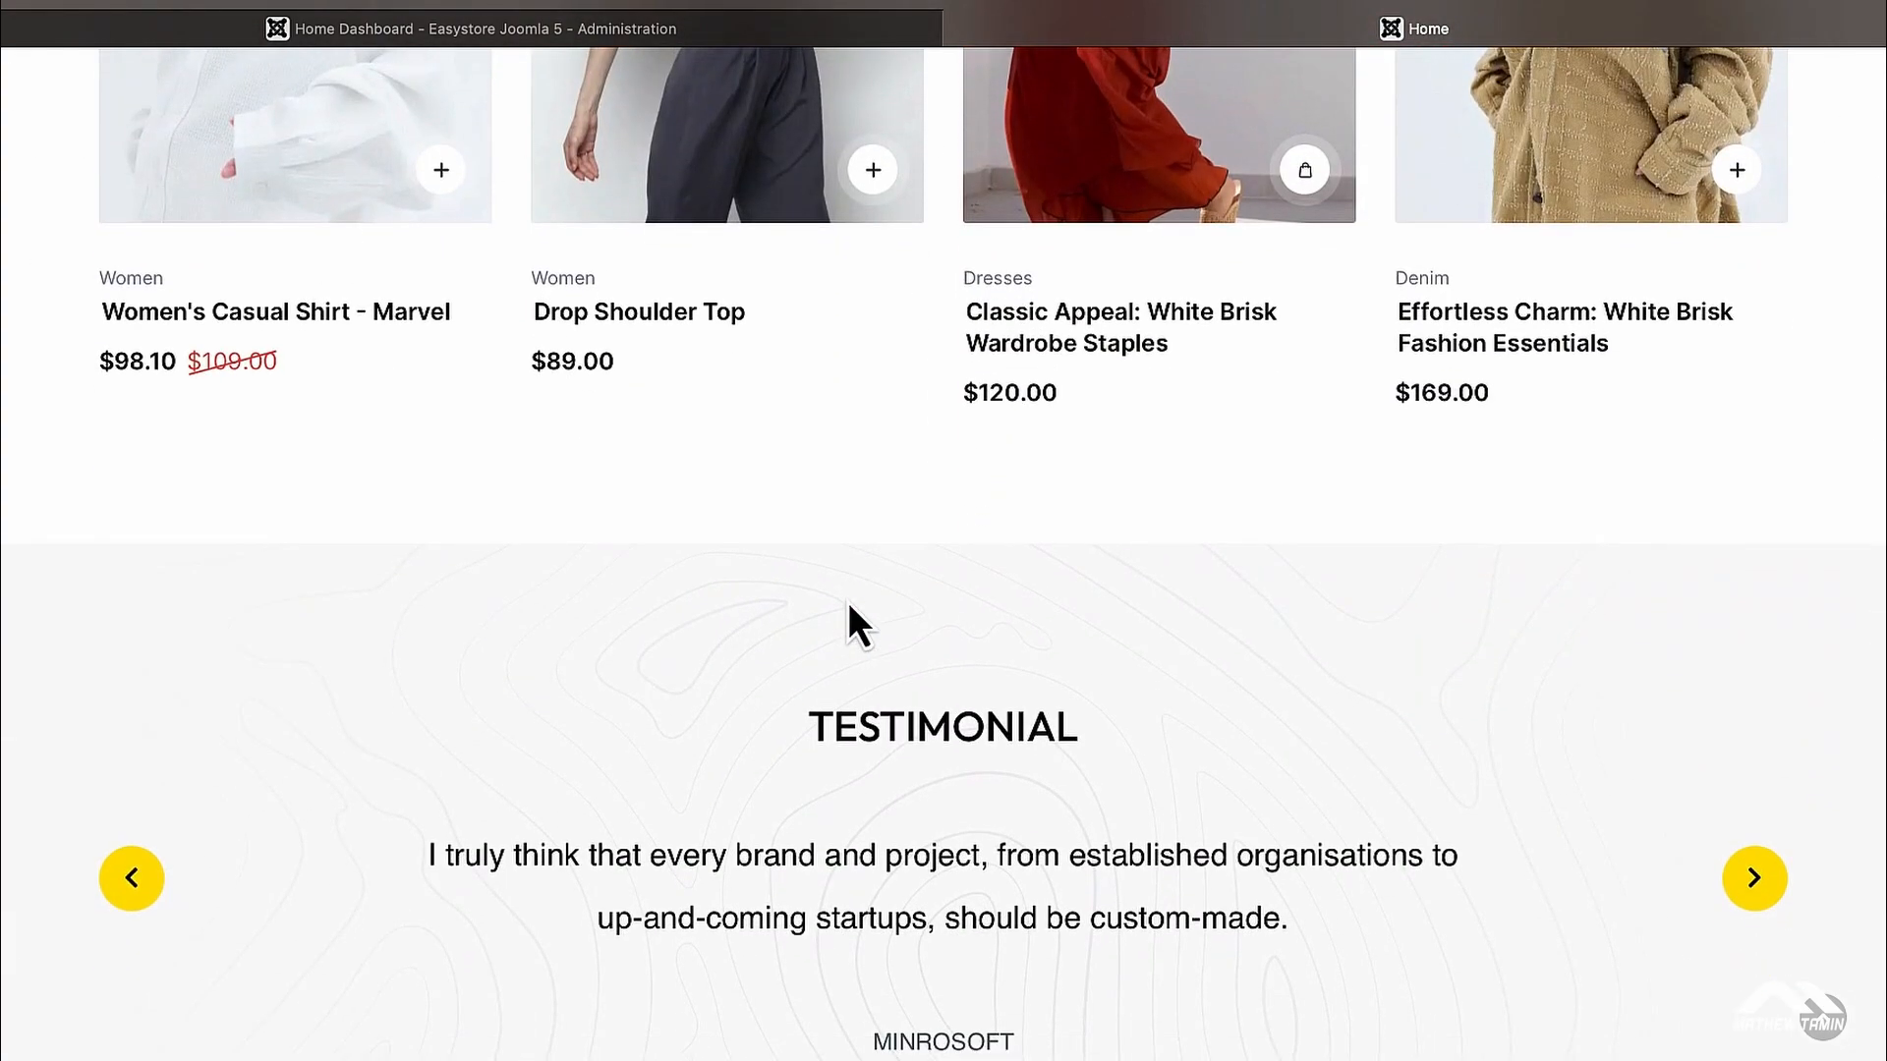
scroll(847, 603, "down", 13)
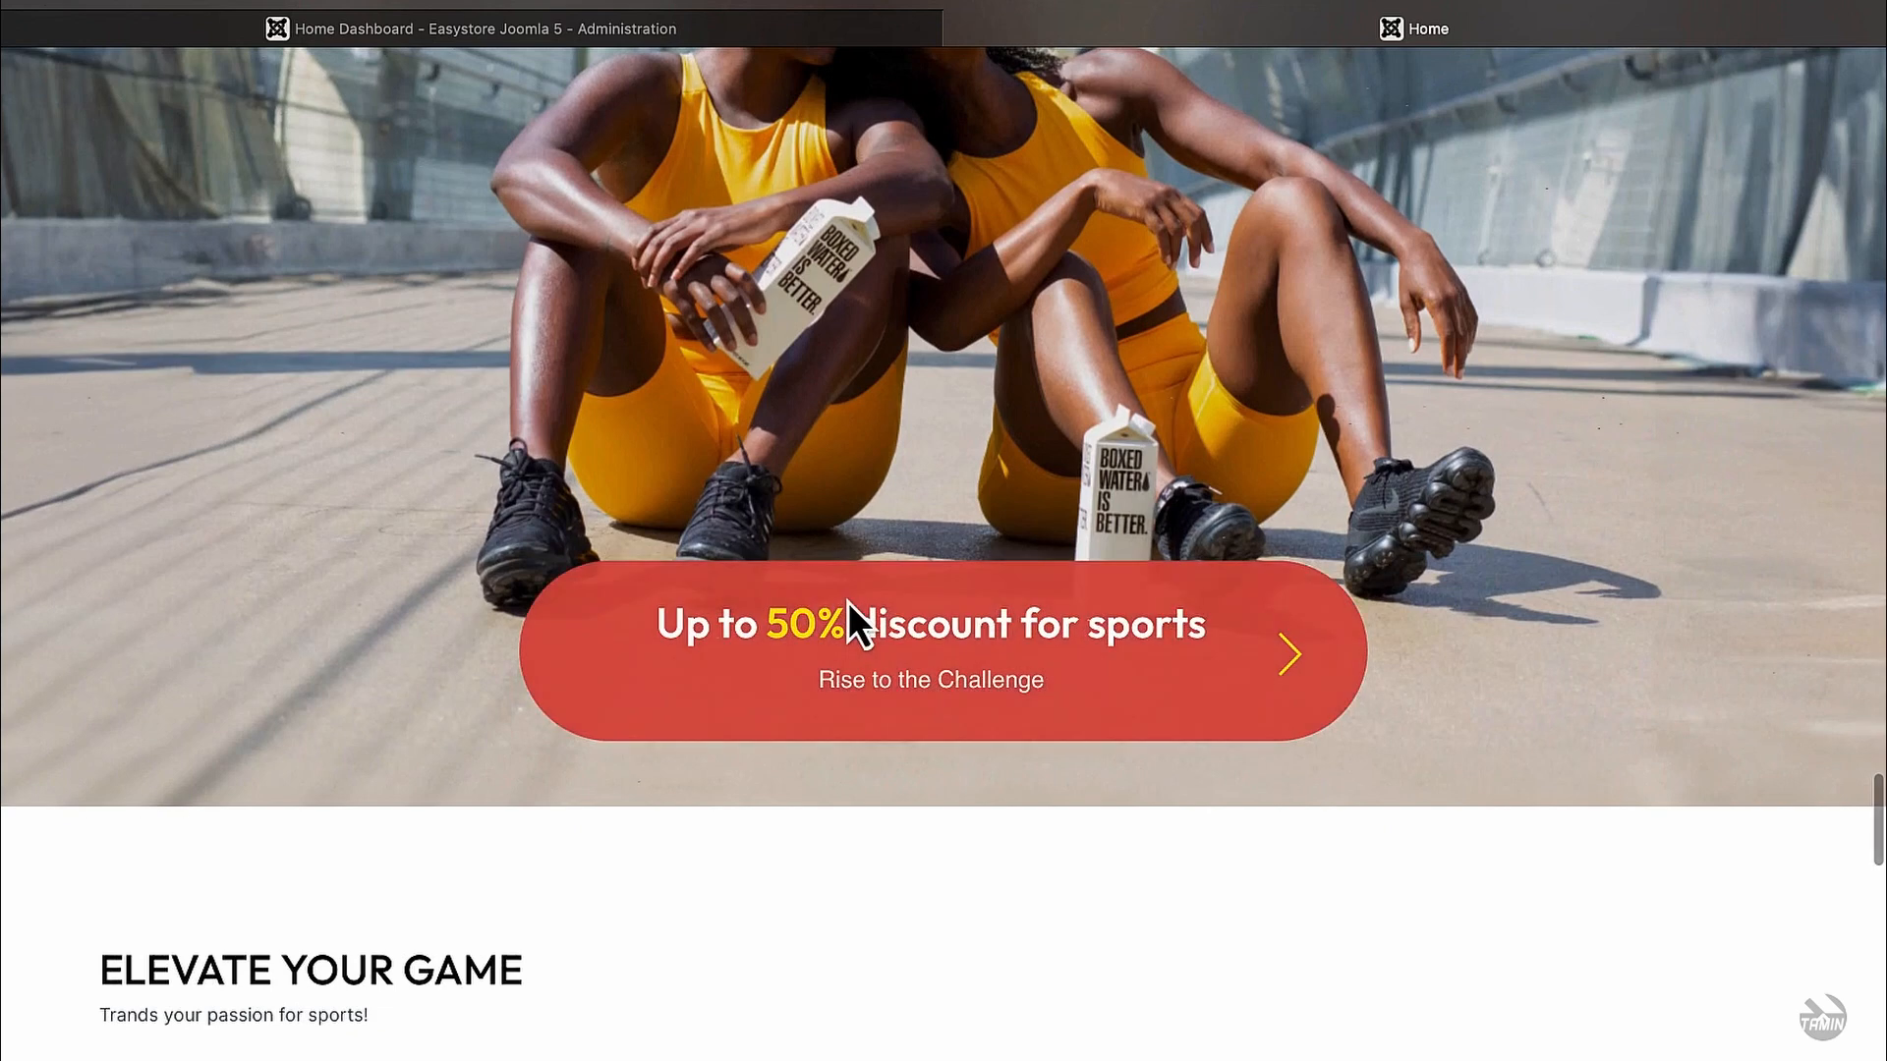
scroll(847, 602, "down", 3)
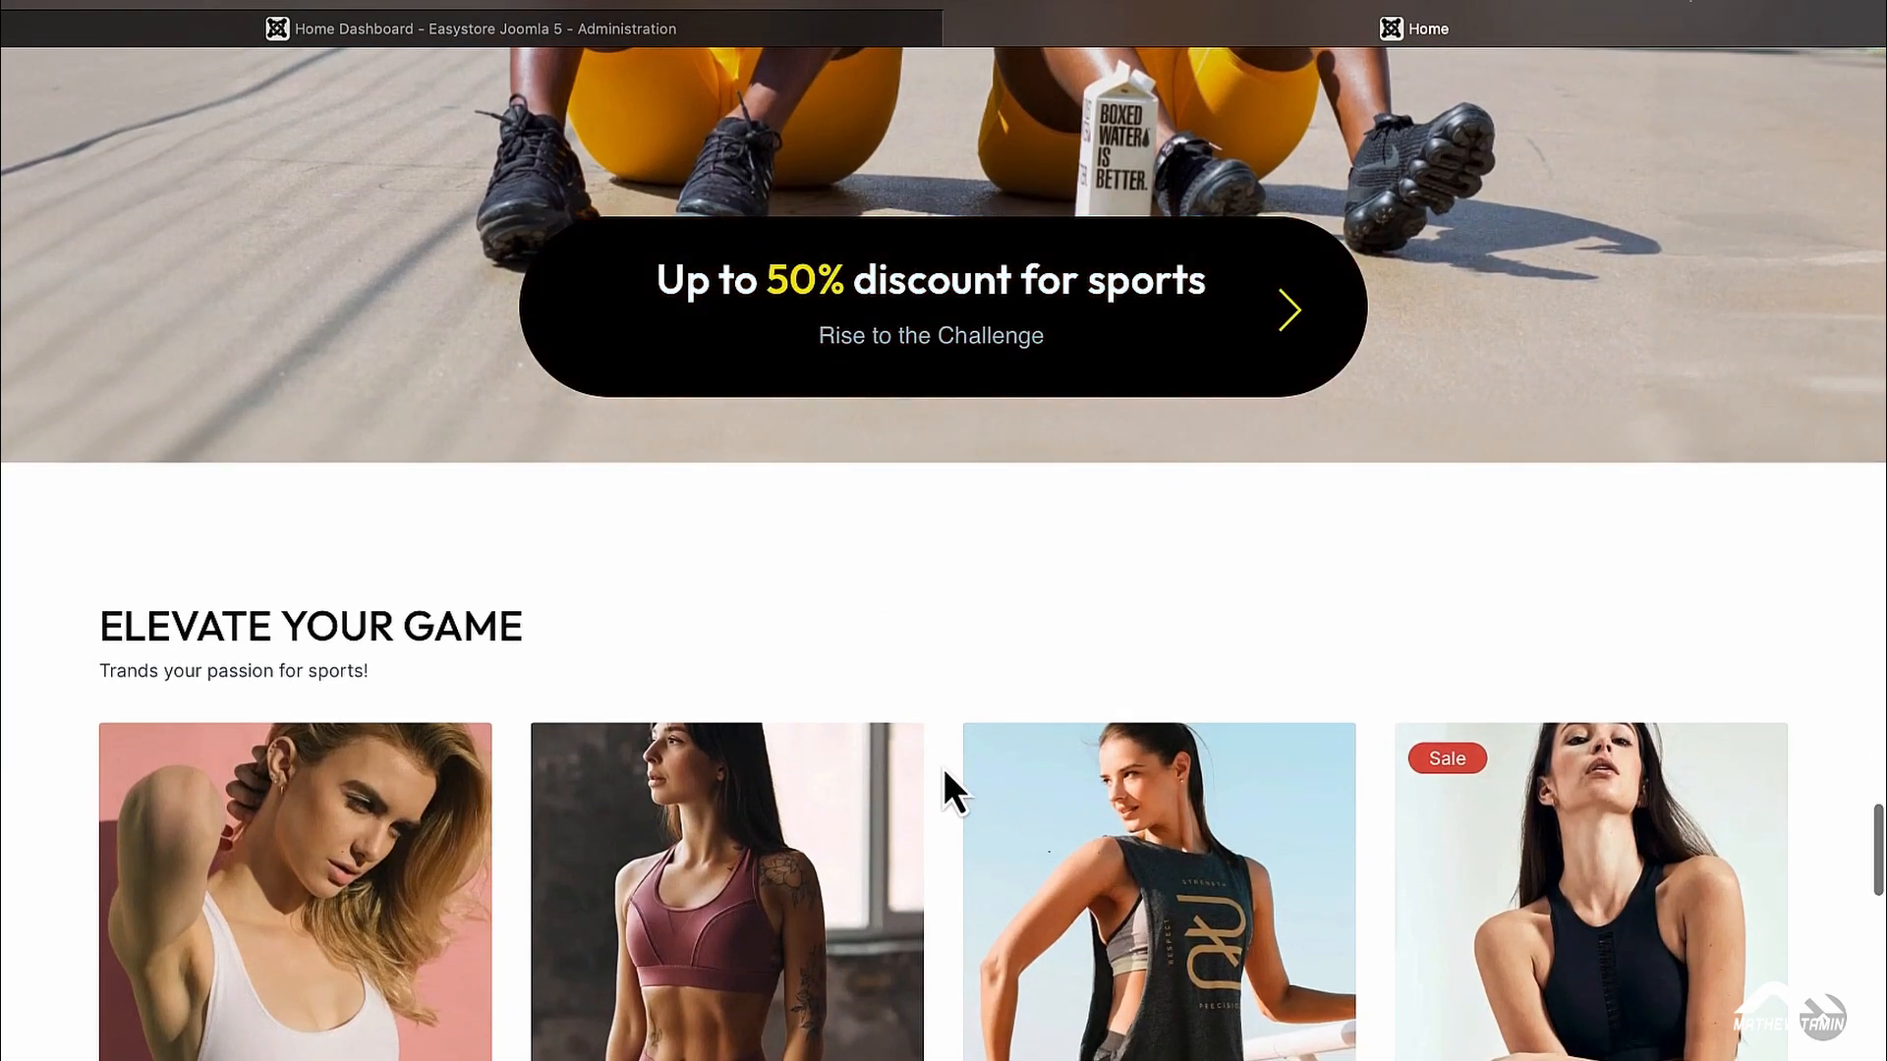
scroll(943, 768, "down", 3)
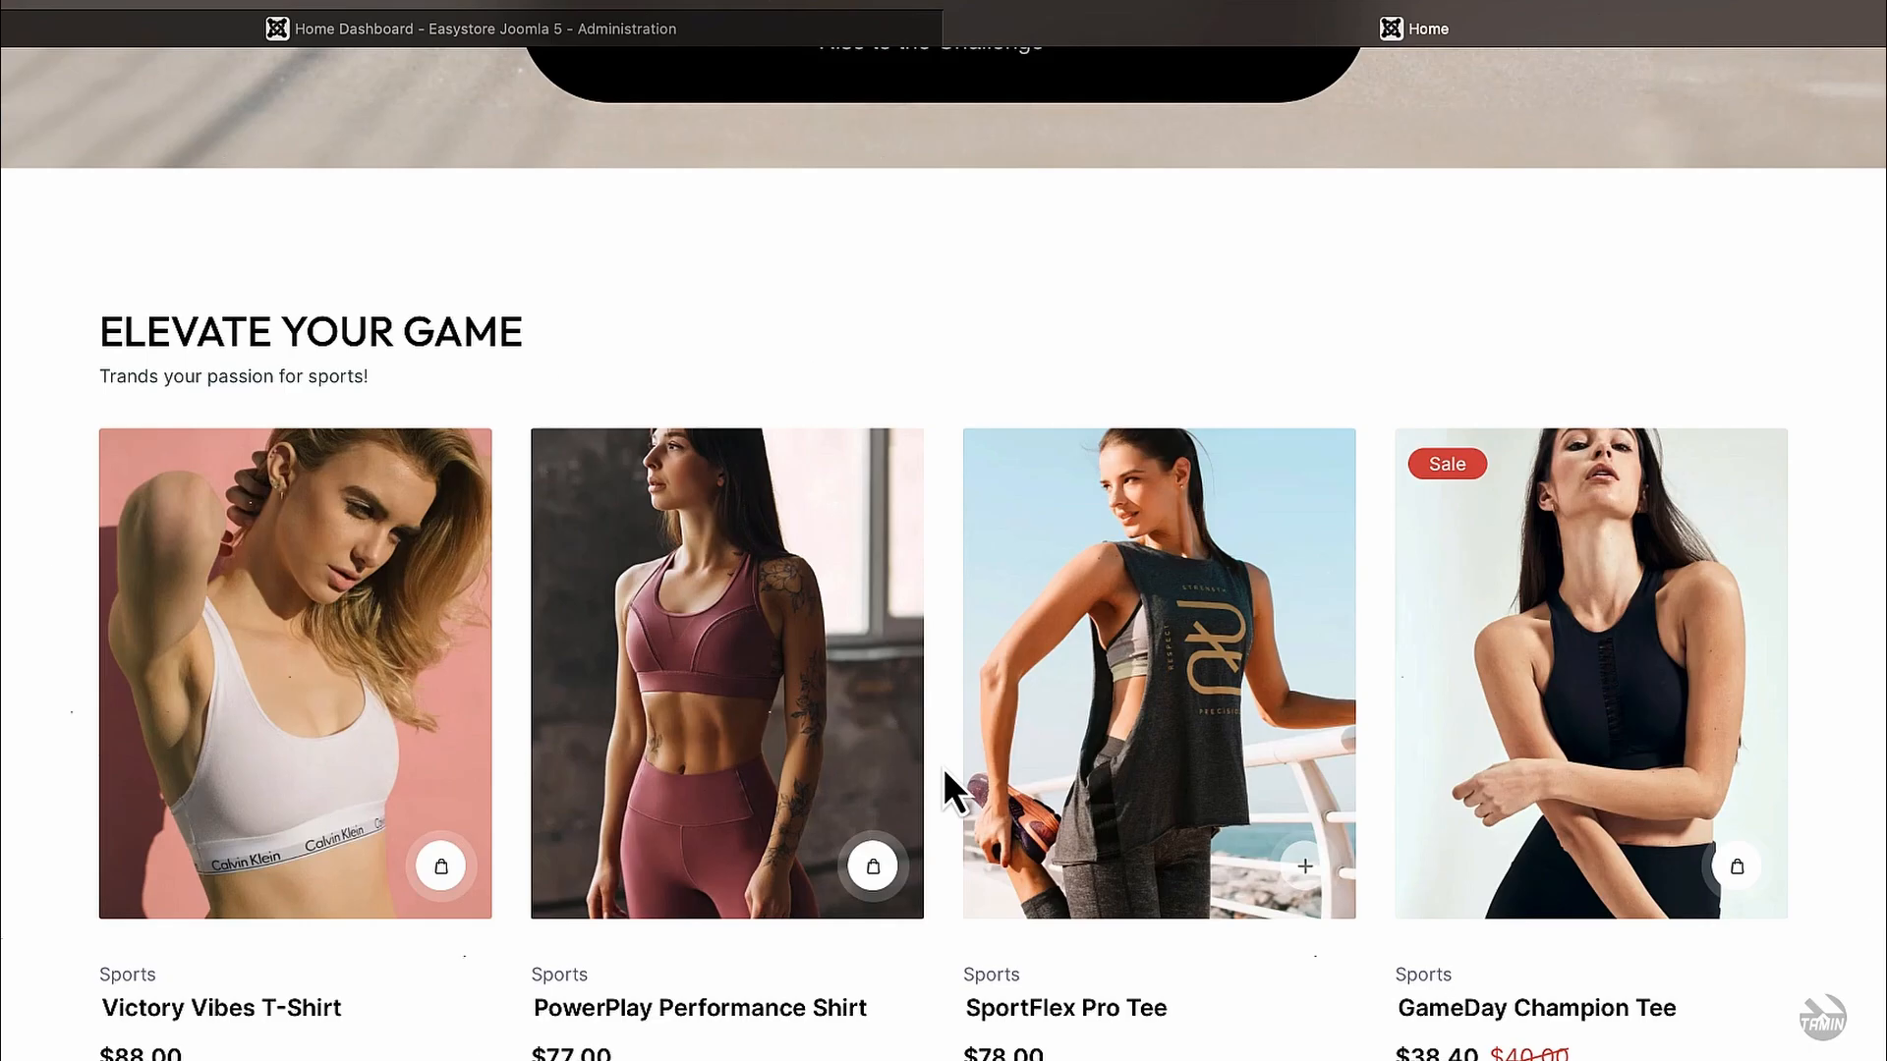
scroll(943, 769, "down", 10)
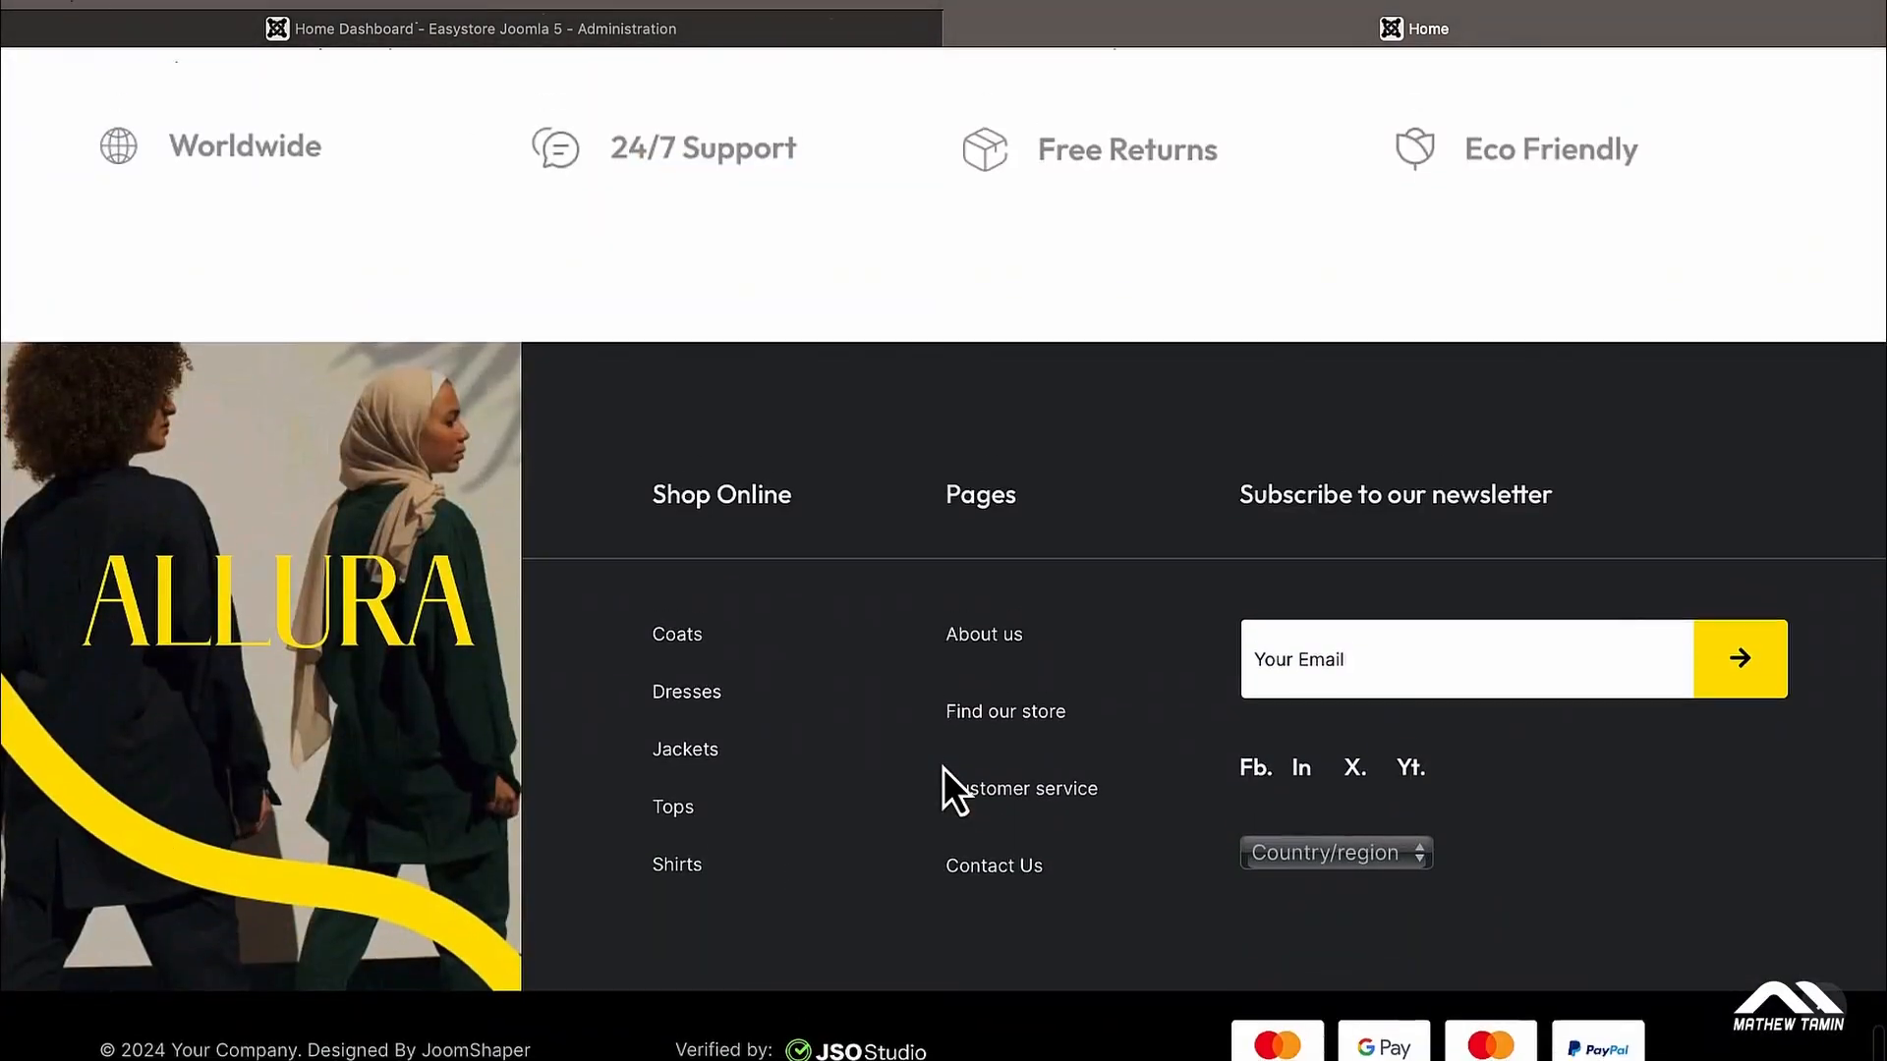
scroll(943, 768, "up", 20)
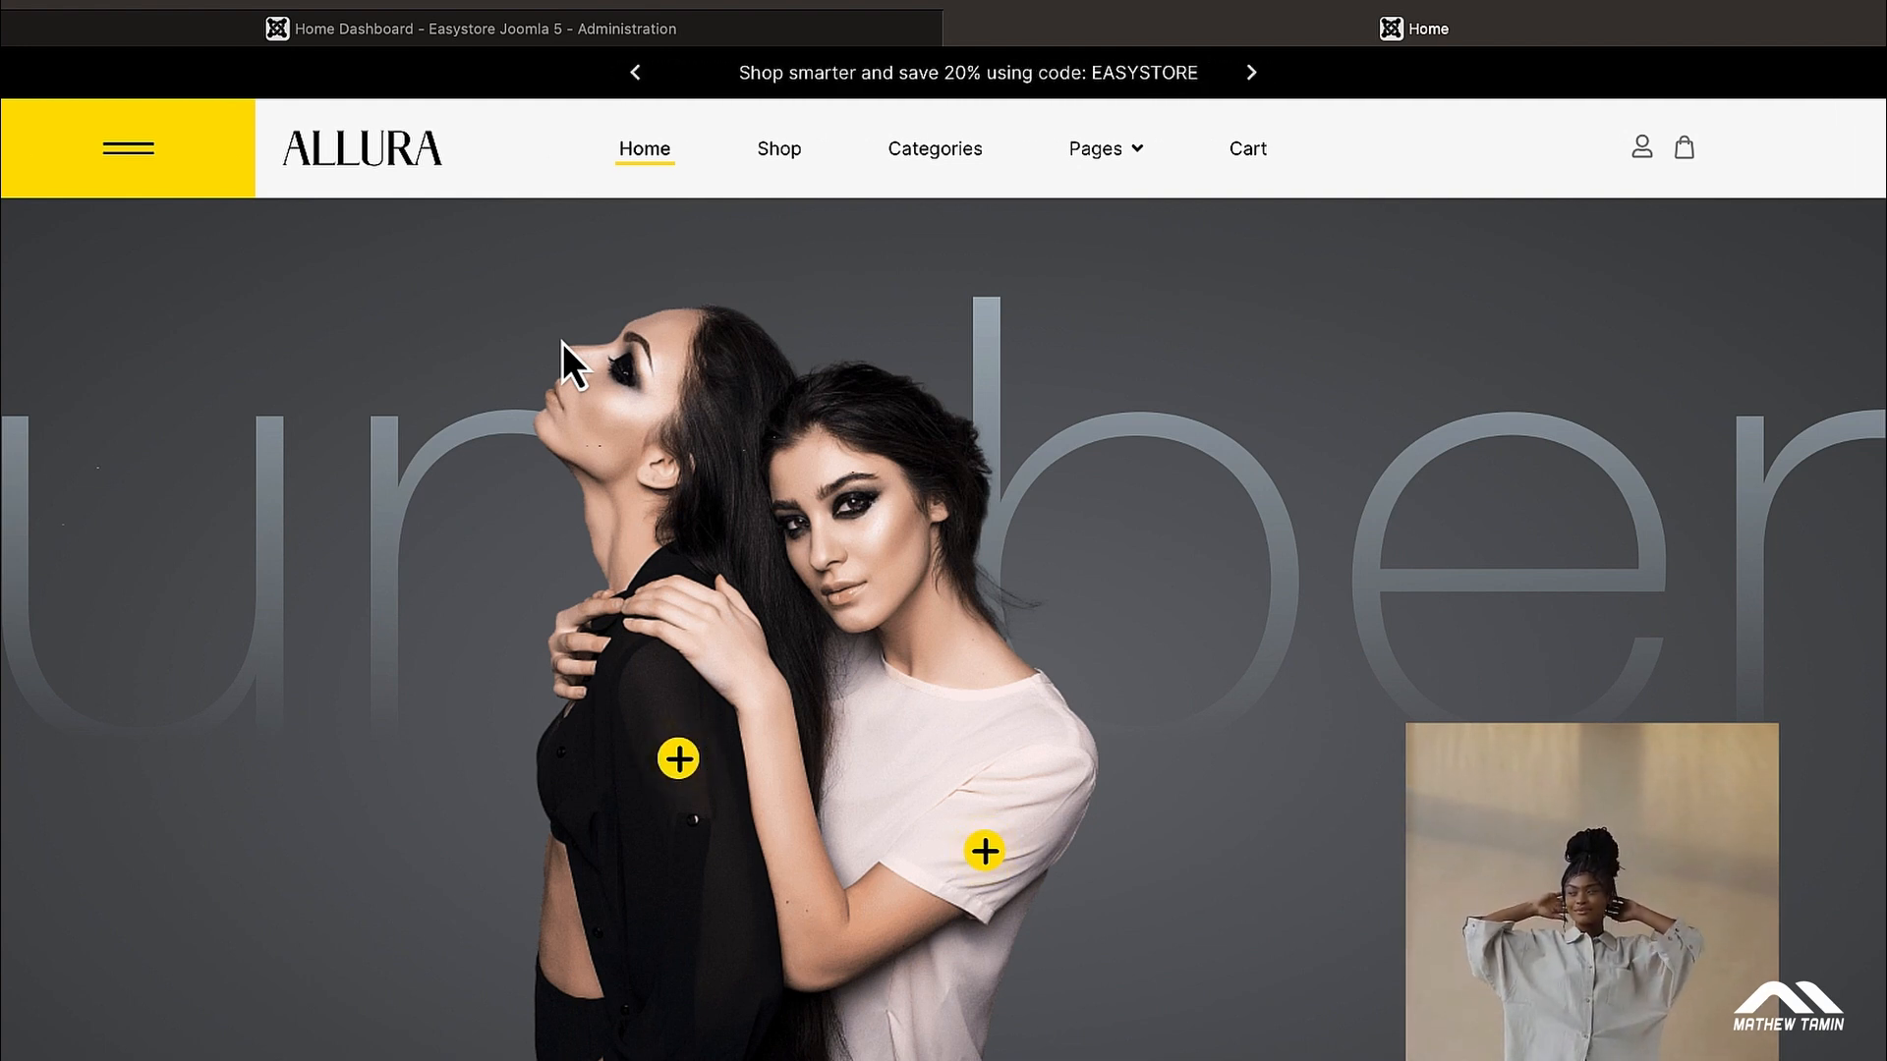
Switch to the Joomla administration and open the allura - Default site template style for editing
left_click(476, 26)
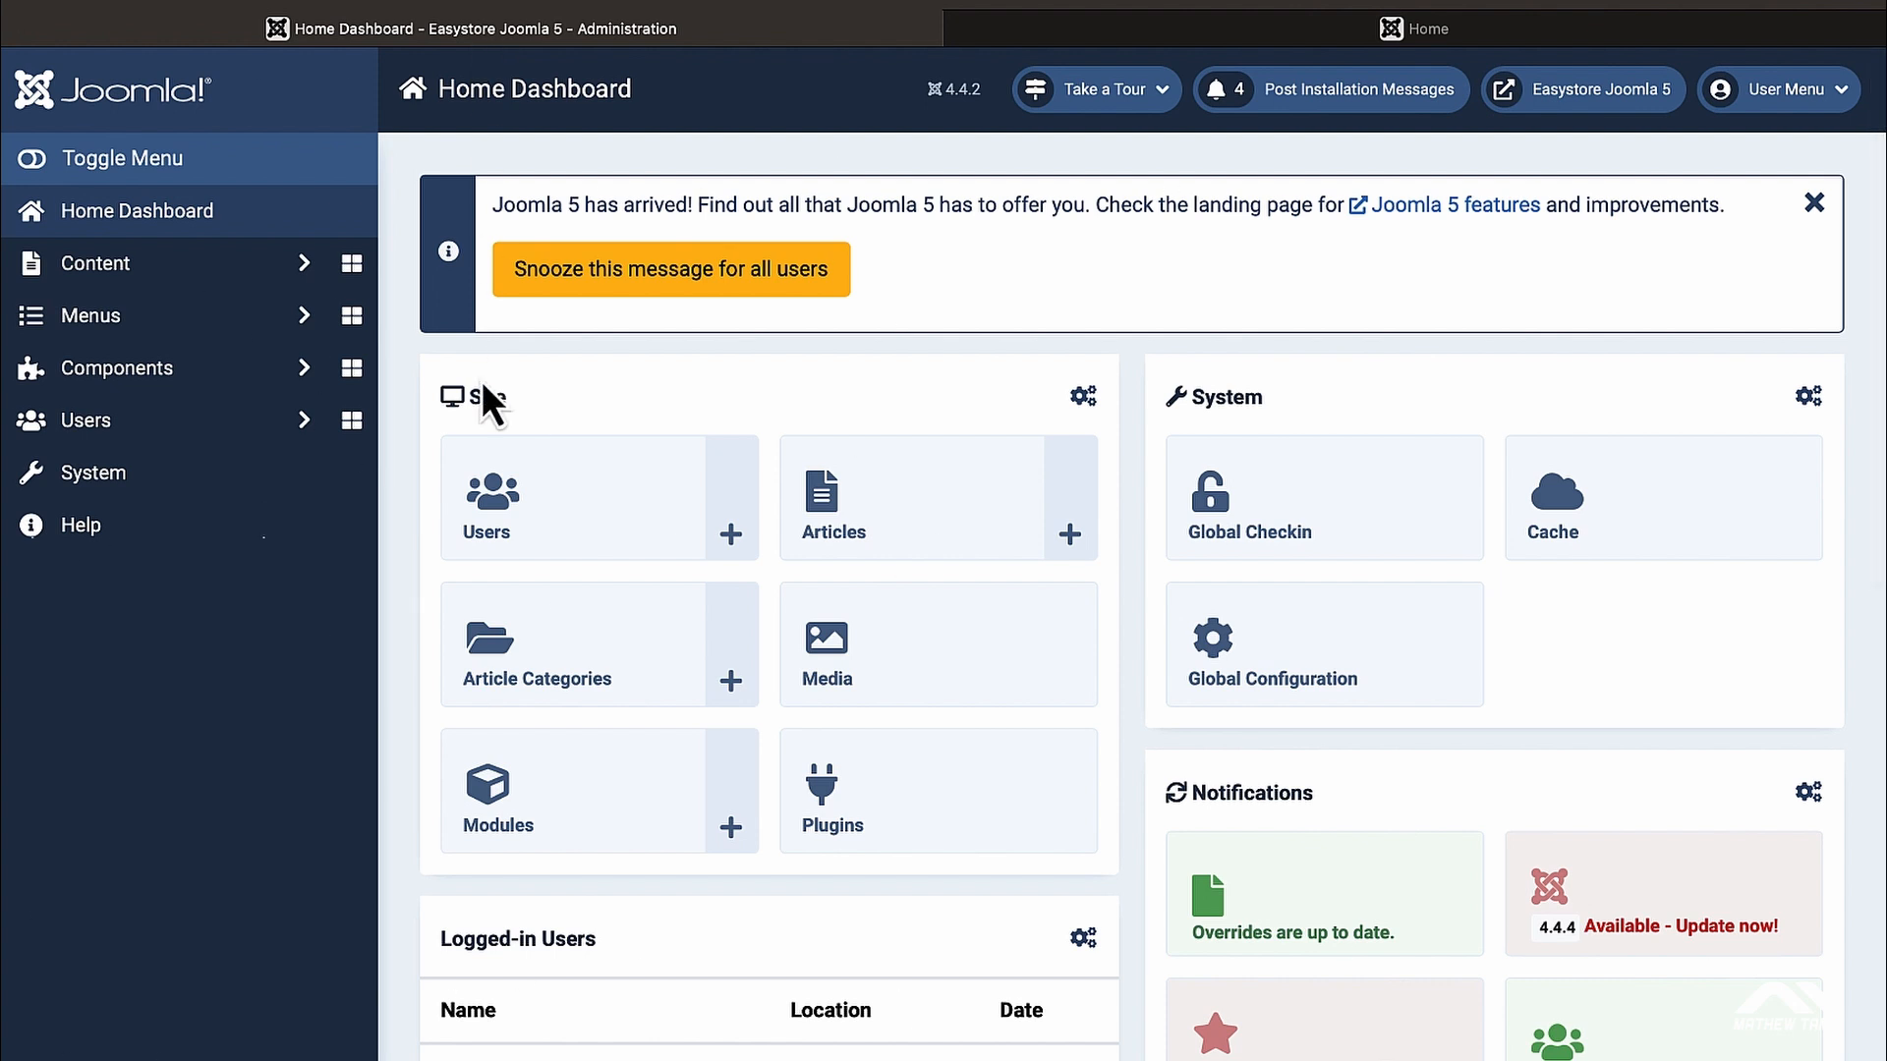
left_click(139, 482)
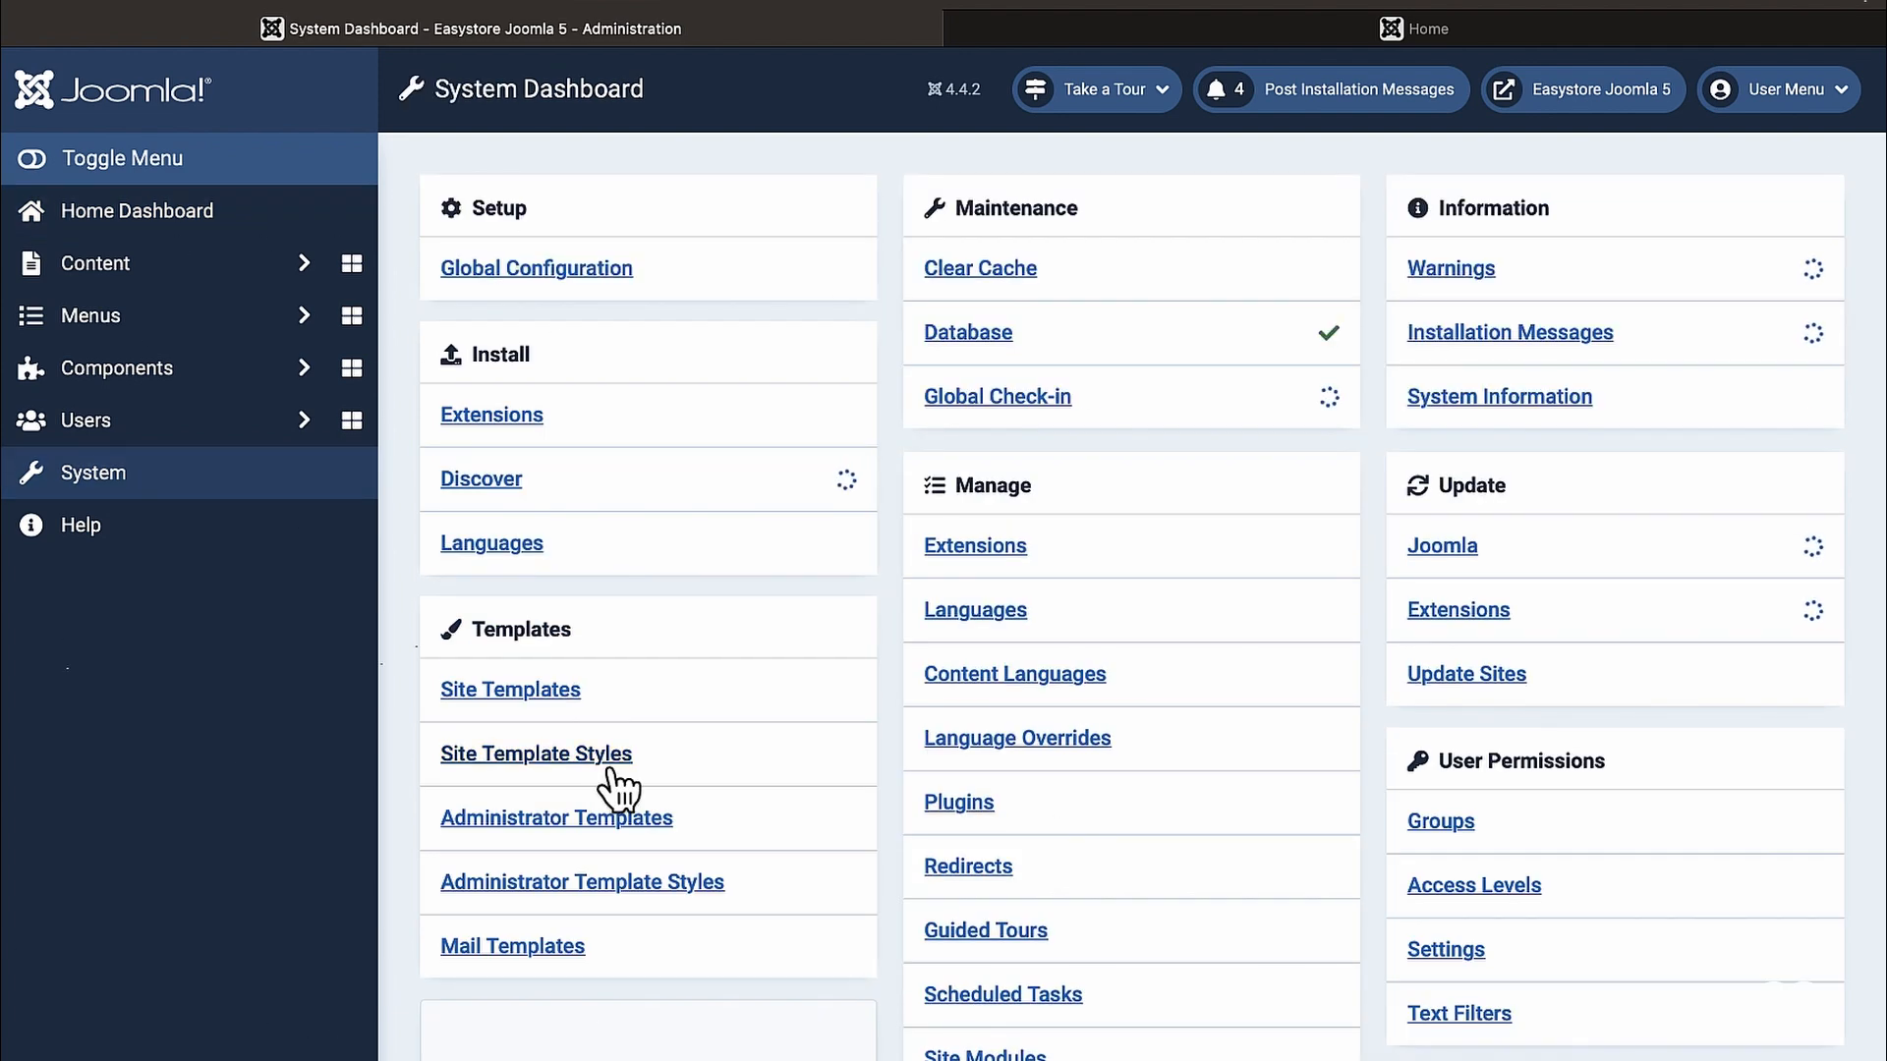
left_click(516, 777)
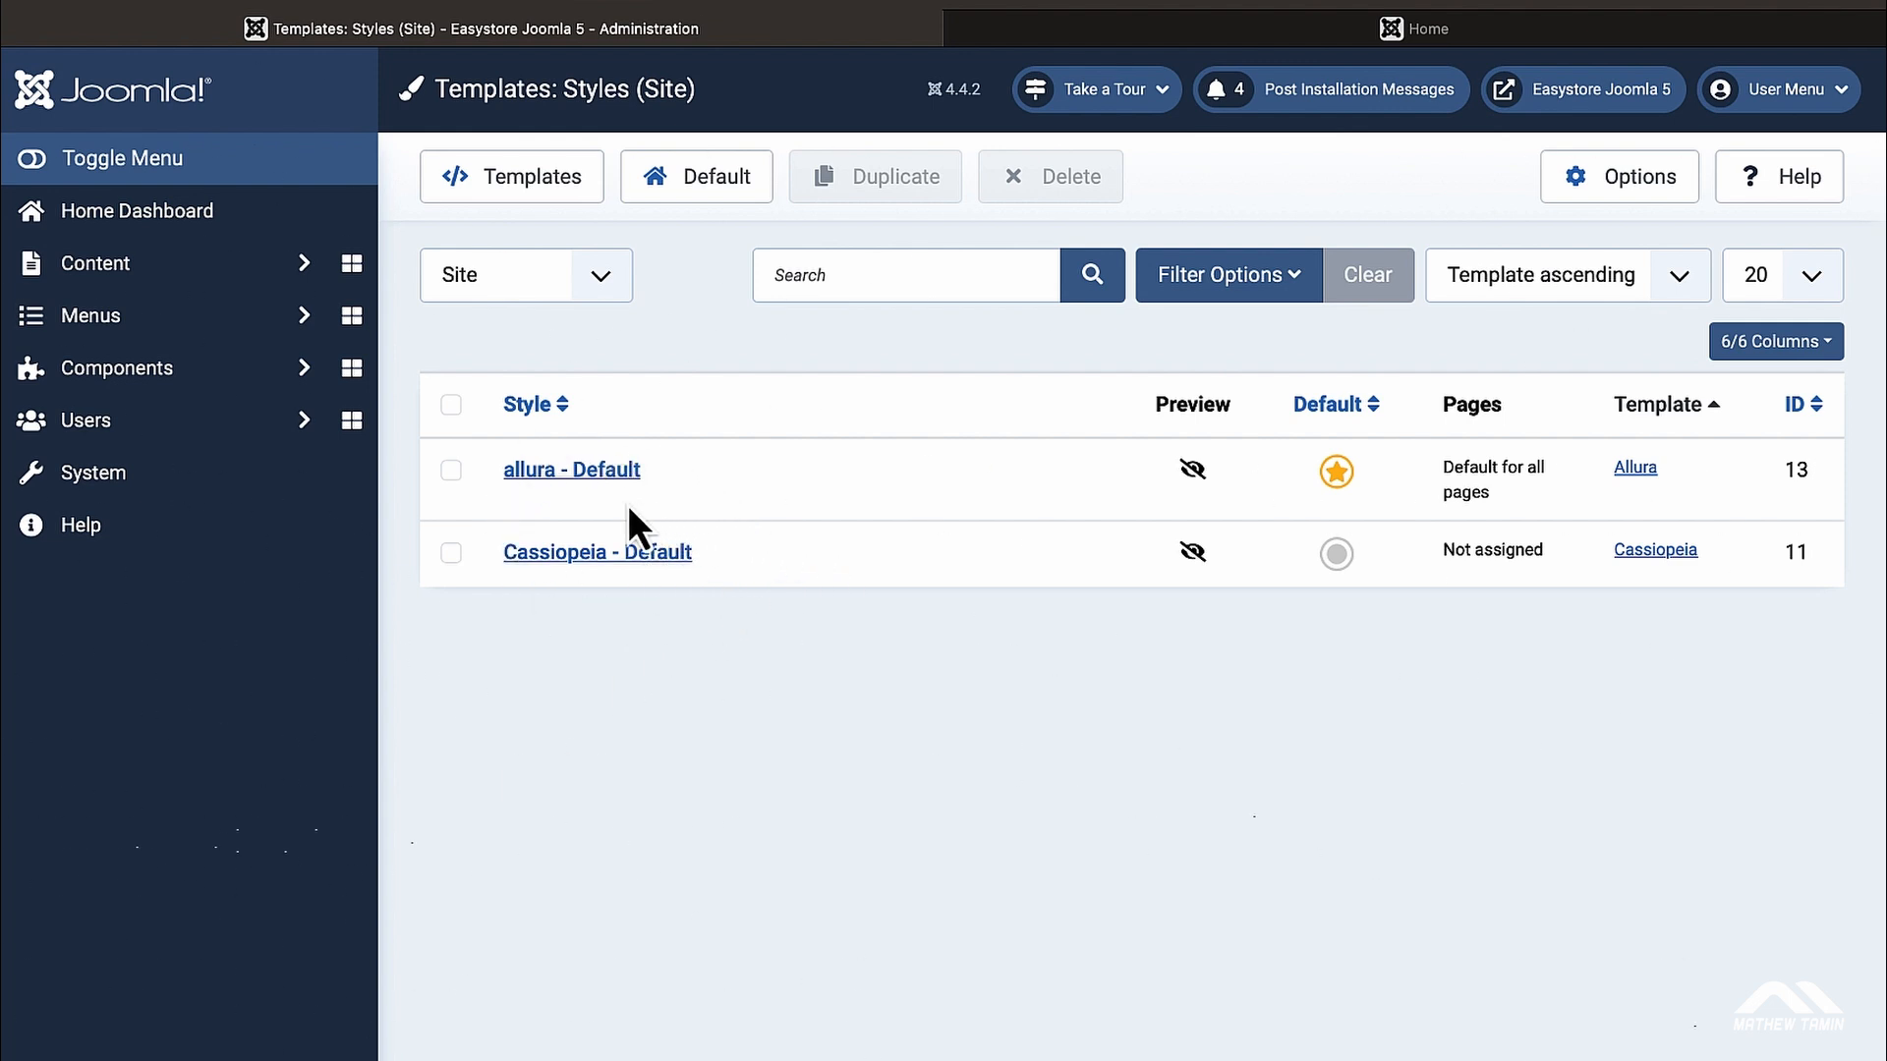
left_click(1118, 22)
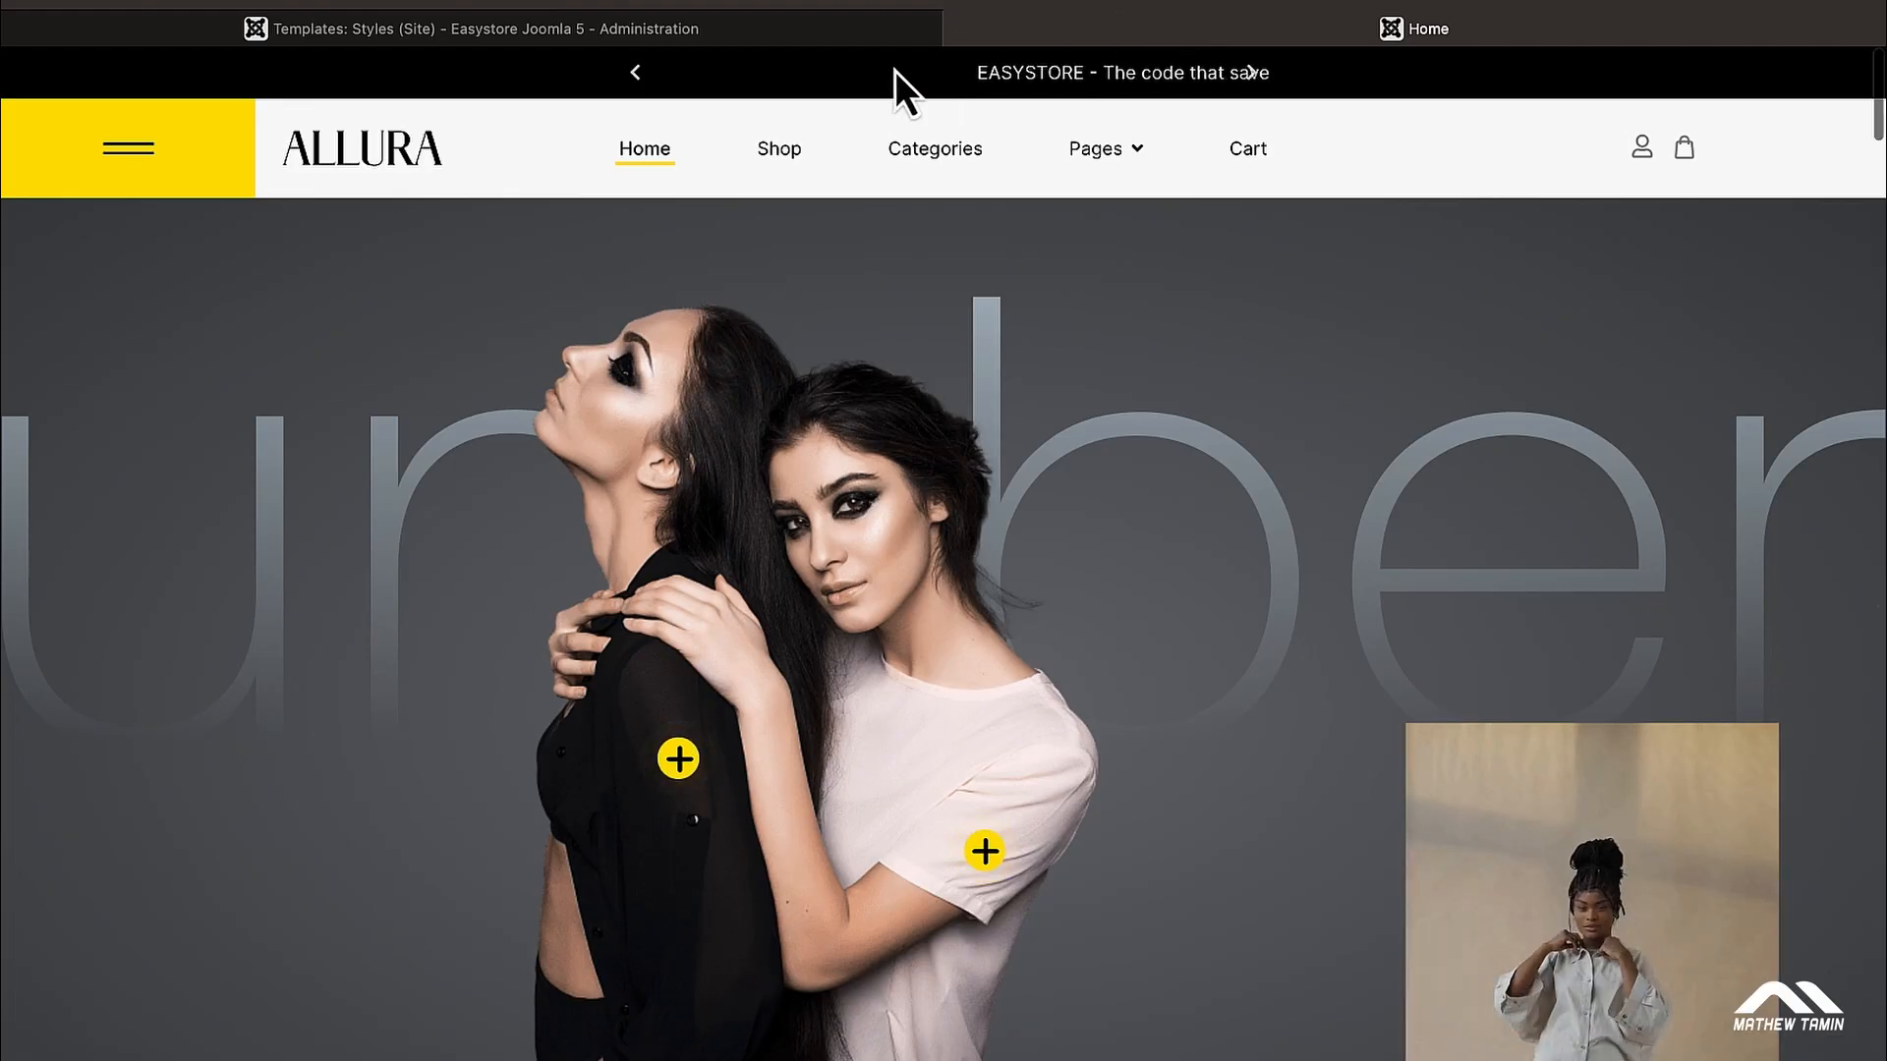
left_click(763, 36)
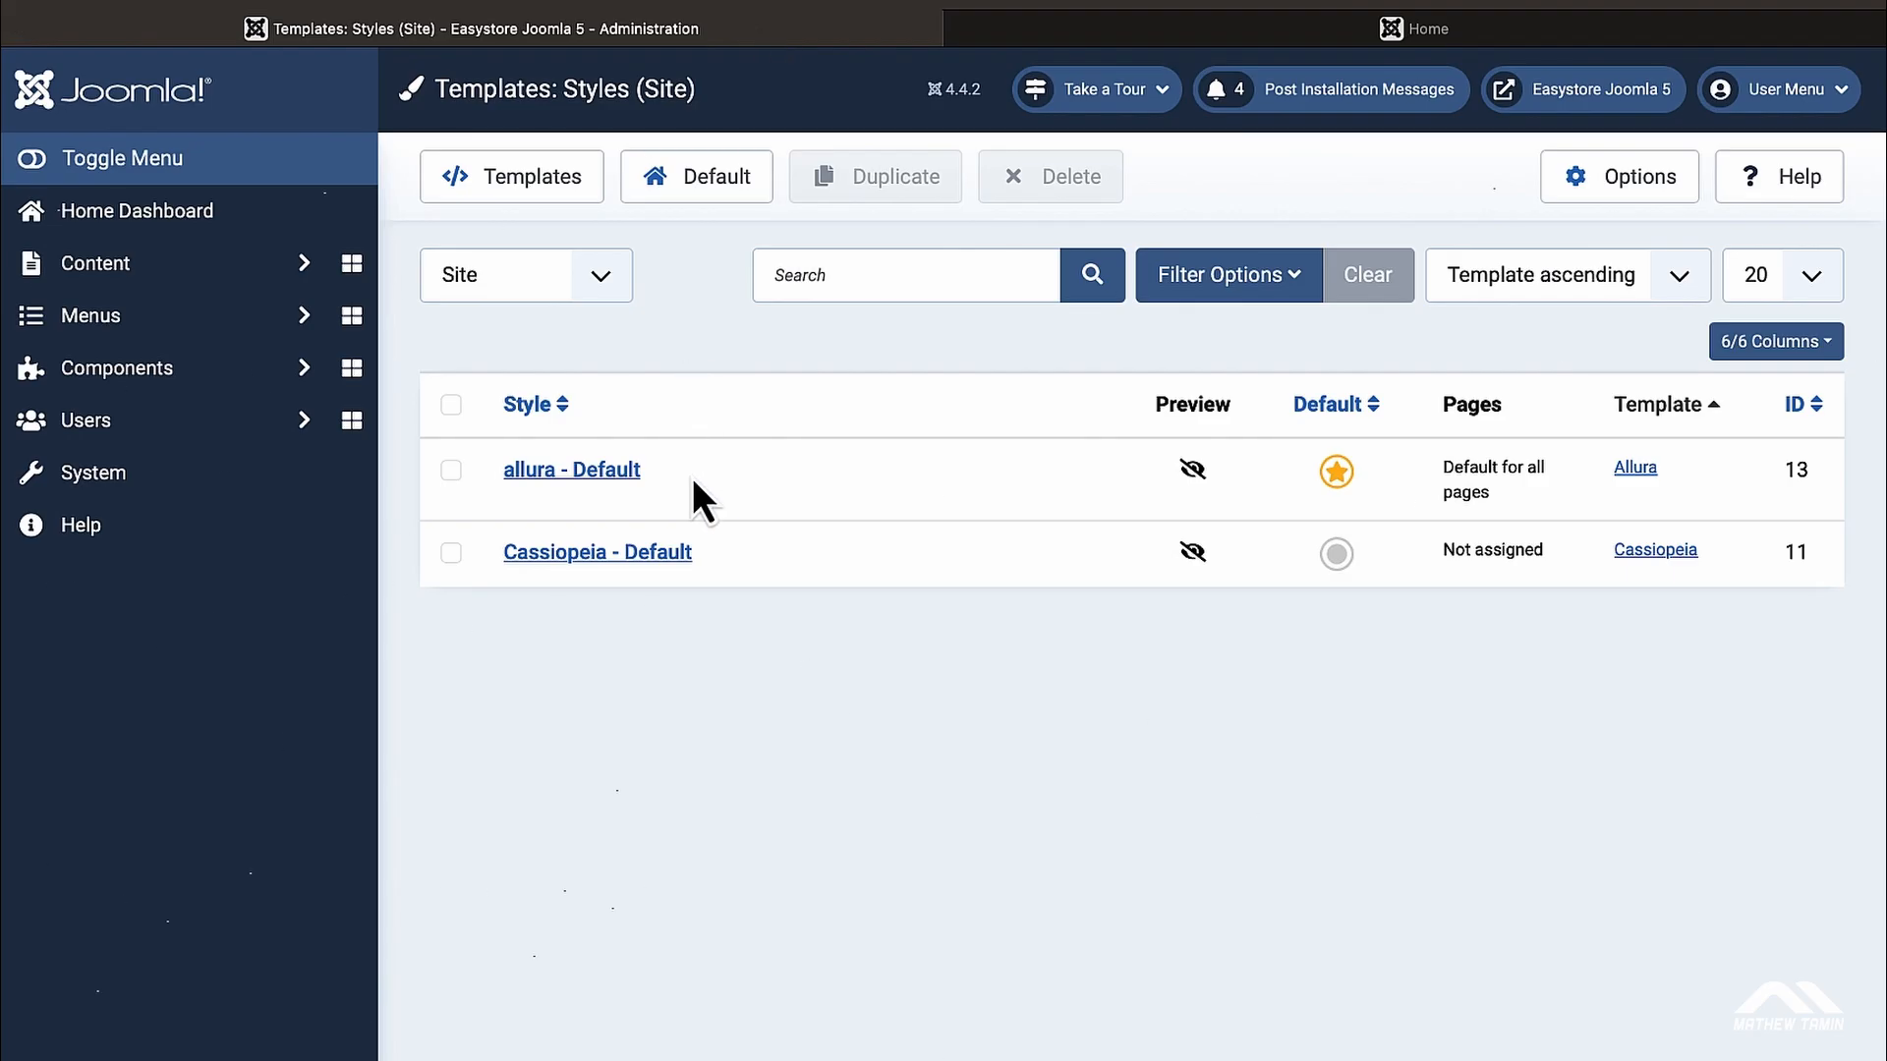
left_click(606, 472)
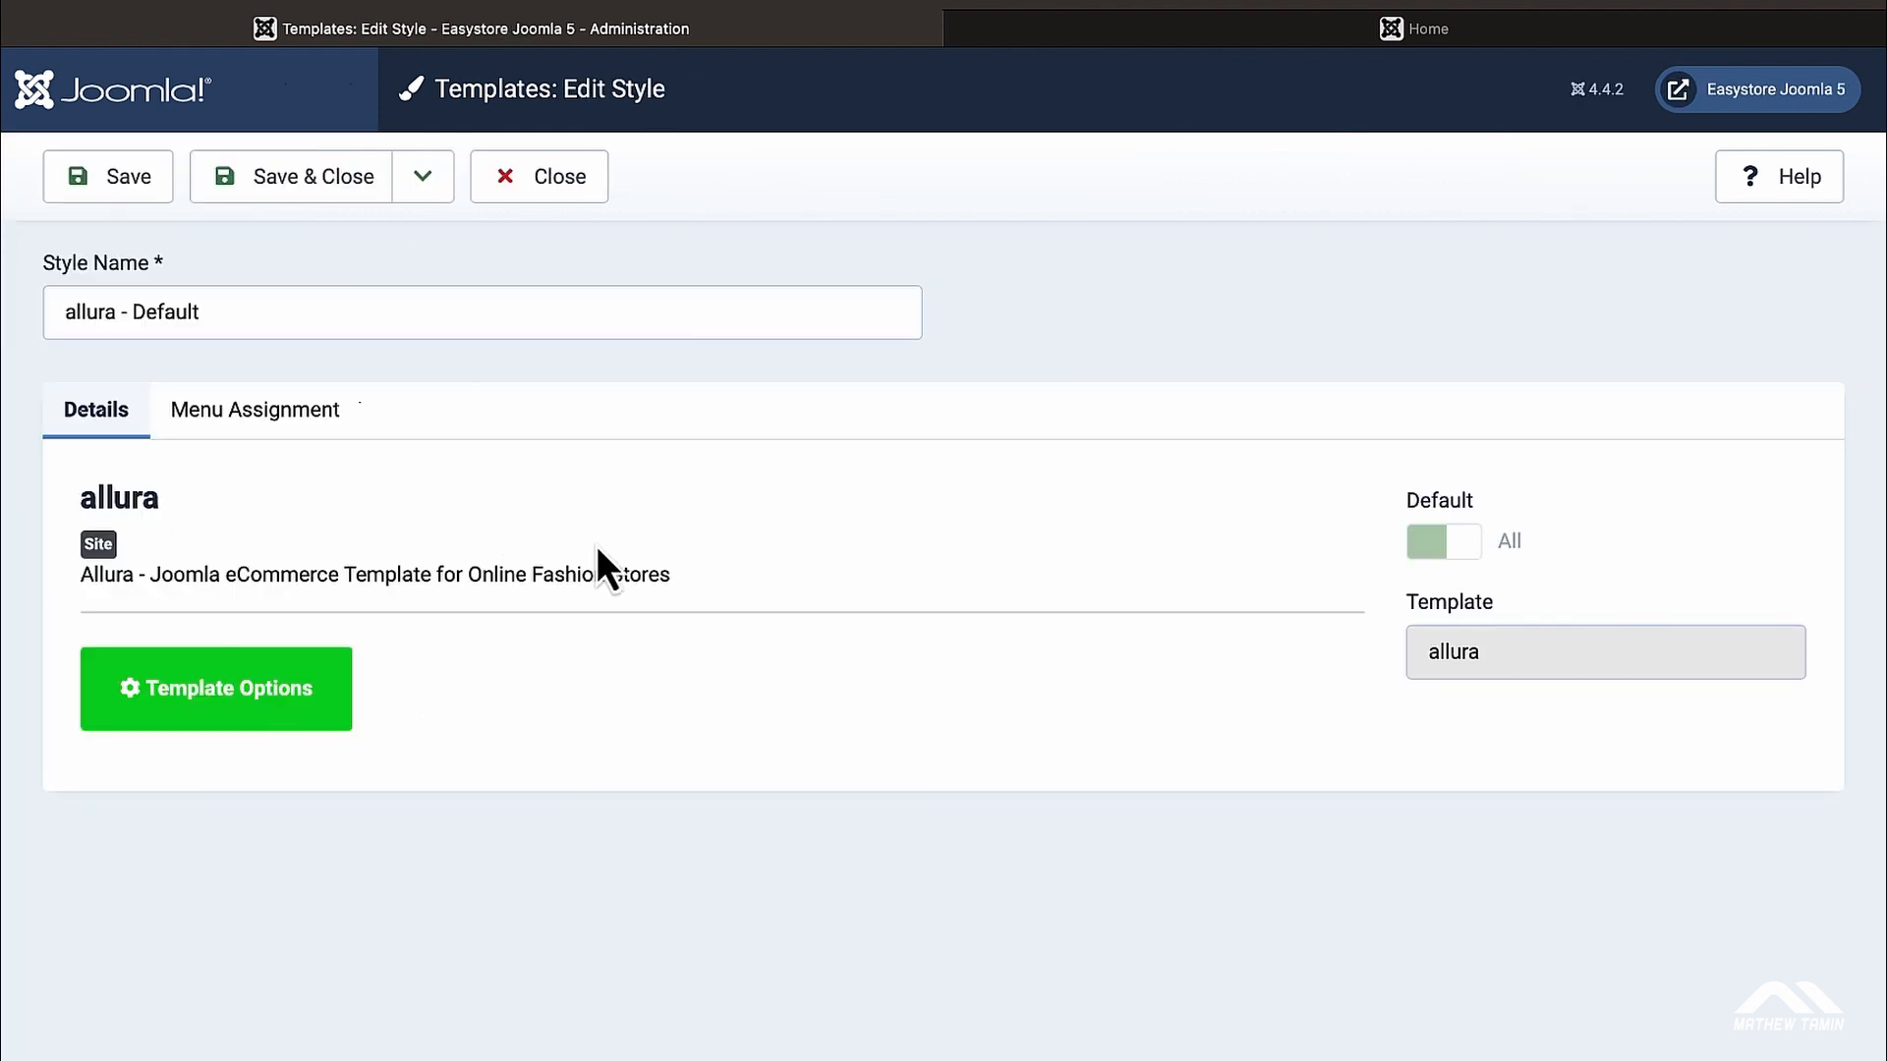
Review the menu assignment of the allura style and return to its details
left_click(294, 422)
scroll(597, 769, "down", 5)
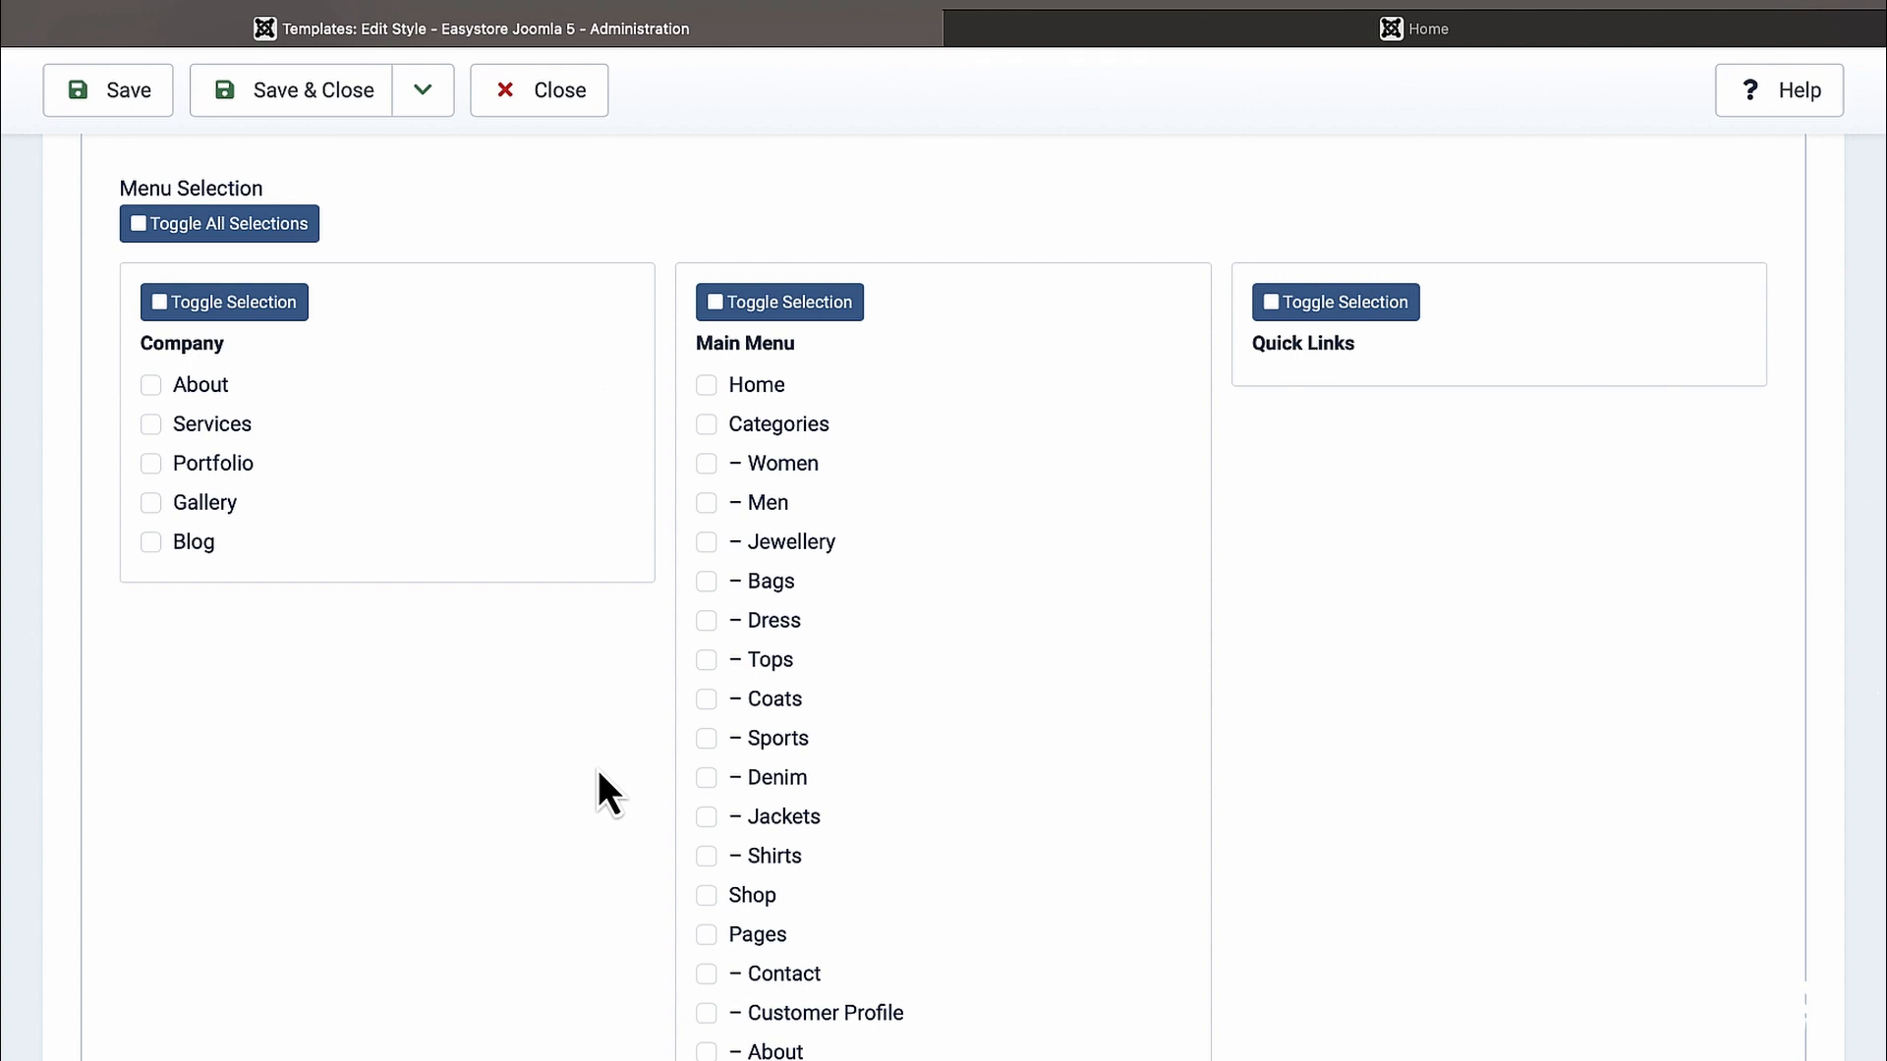
scroll(597, 769, "up", 4)
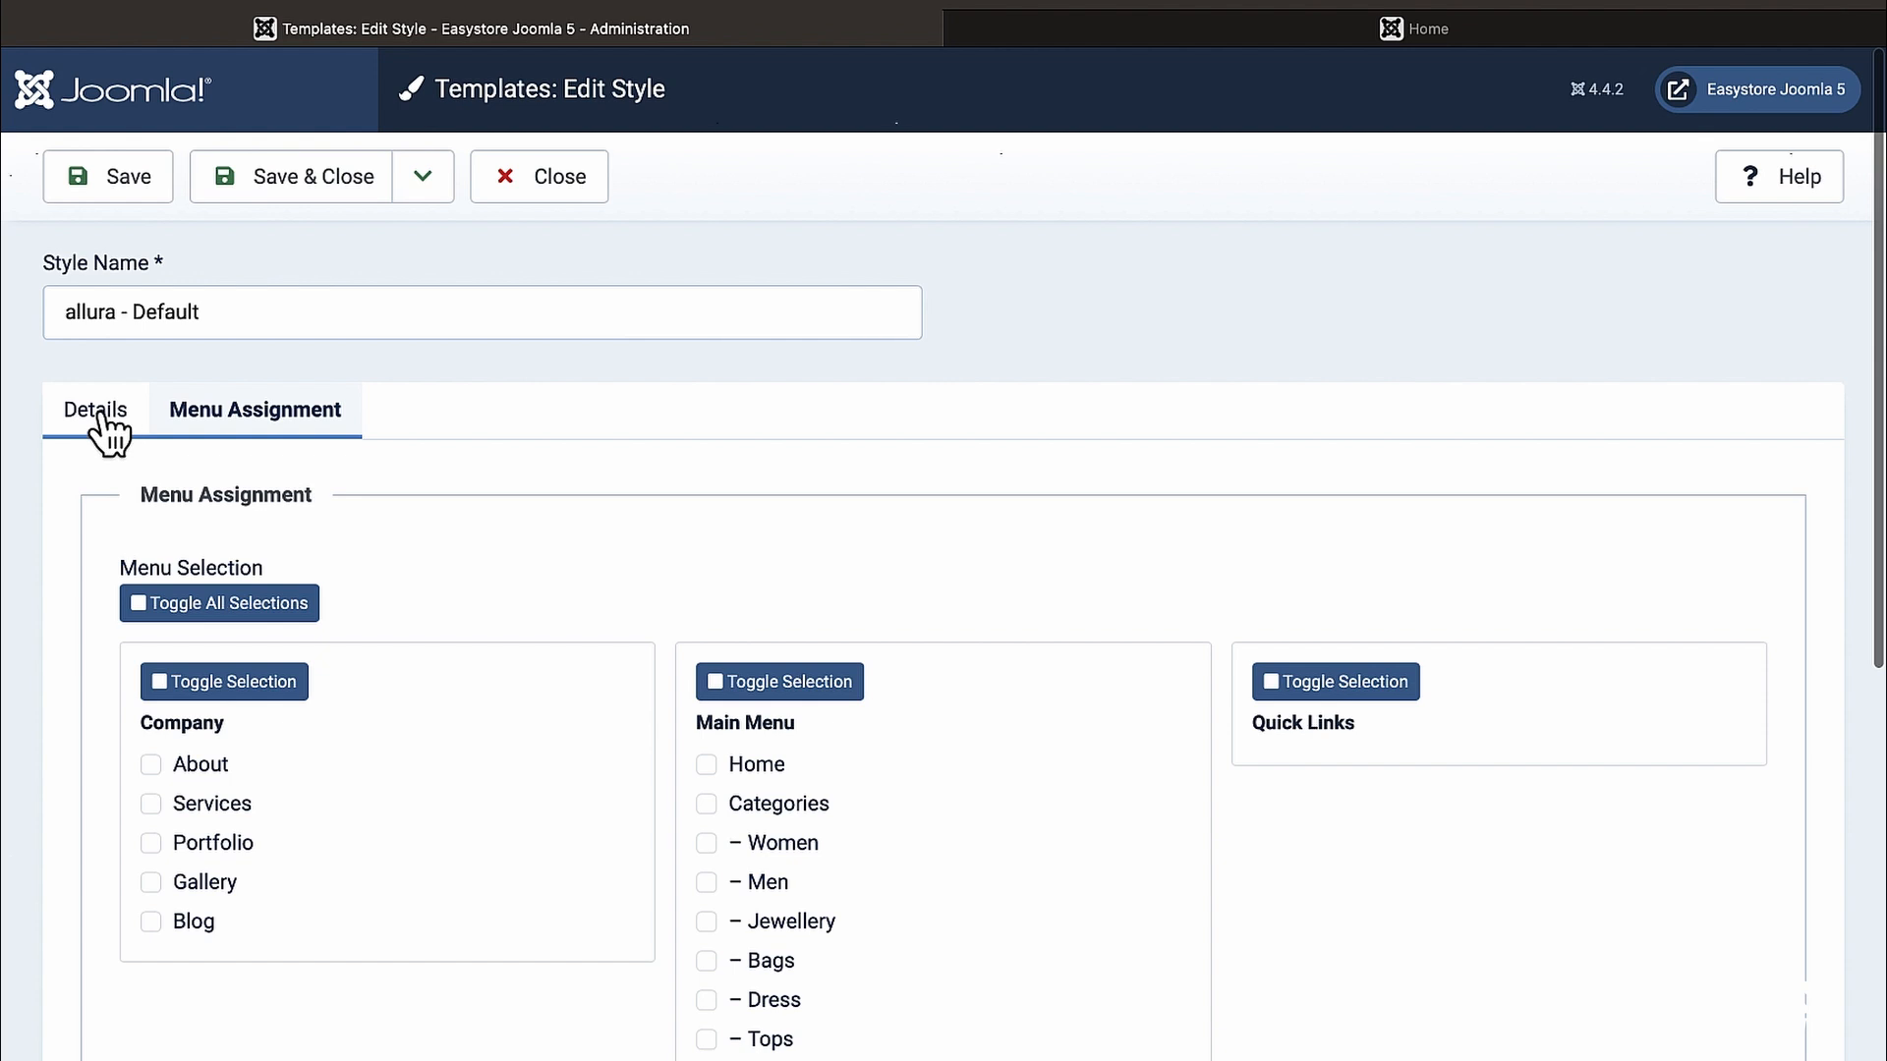
left_click(100, 415)
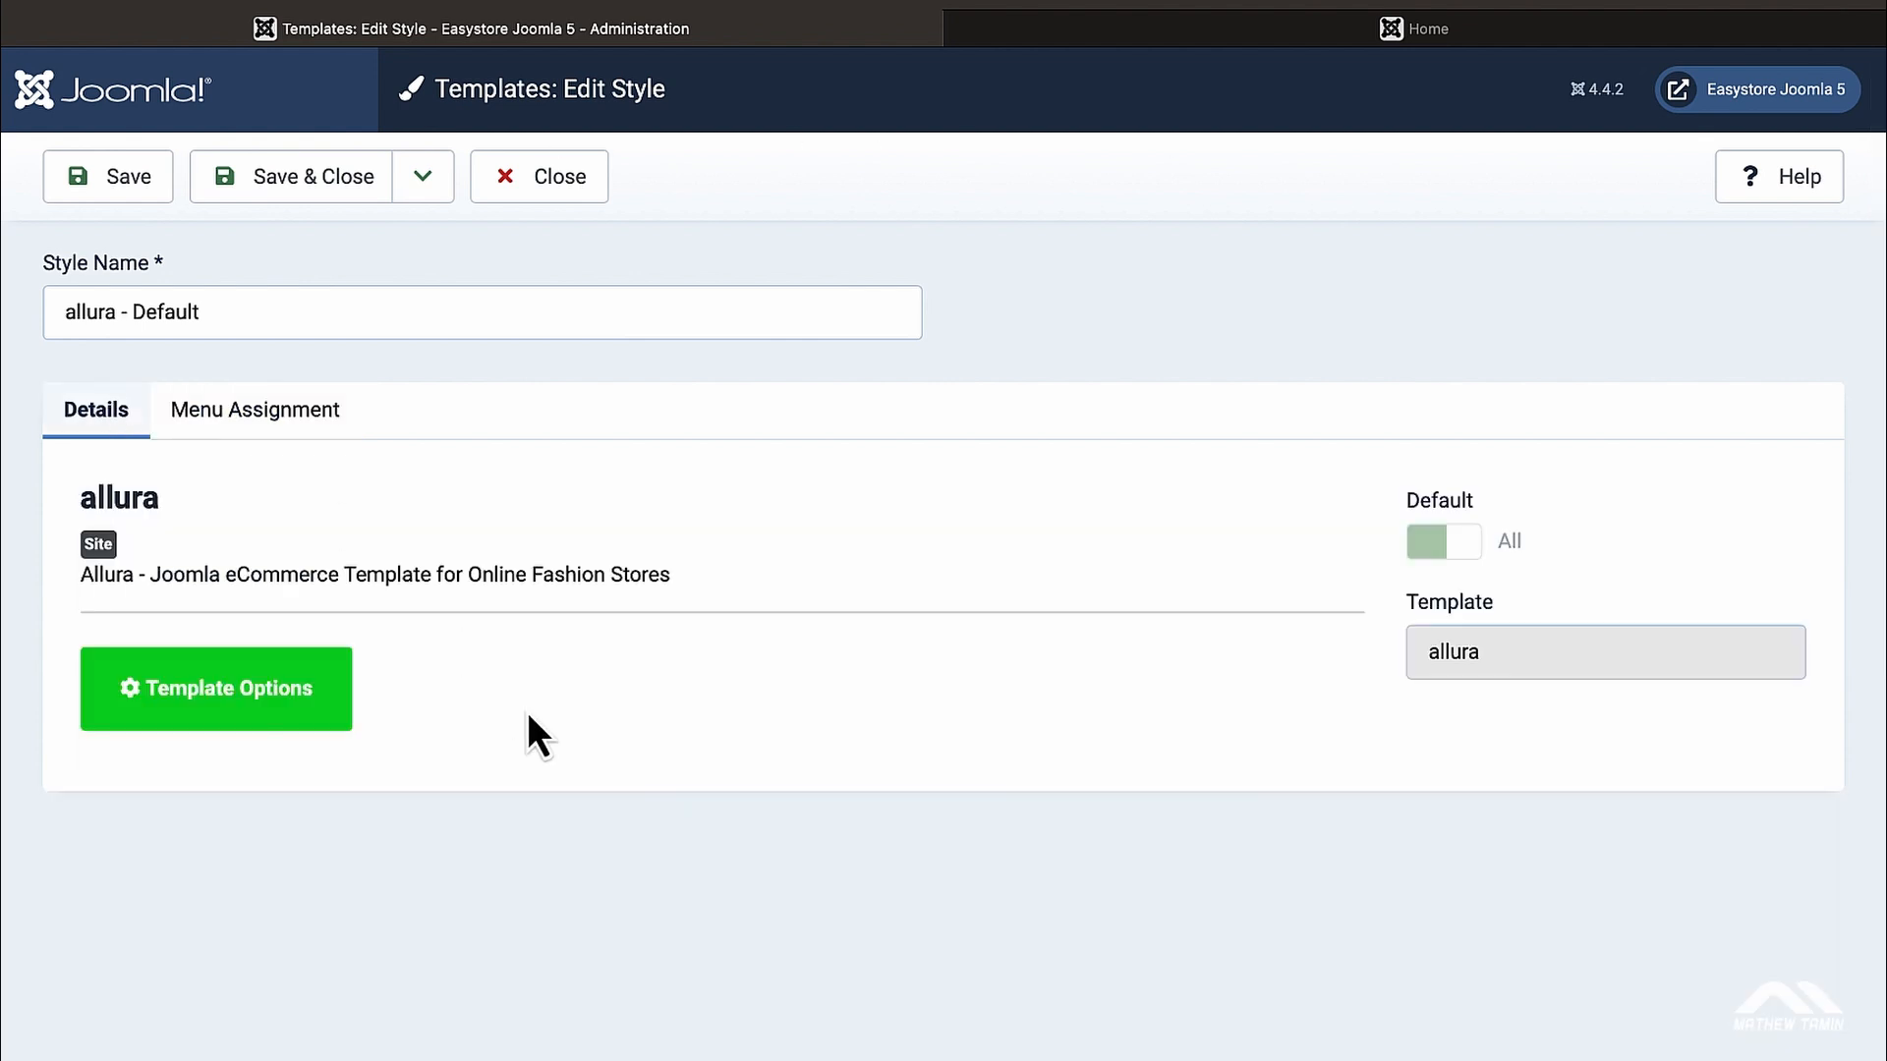
Open the template options of the allura style and move the floating settings toolbar clear of the models in the preview
left_click(275, 698)
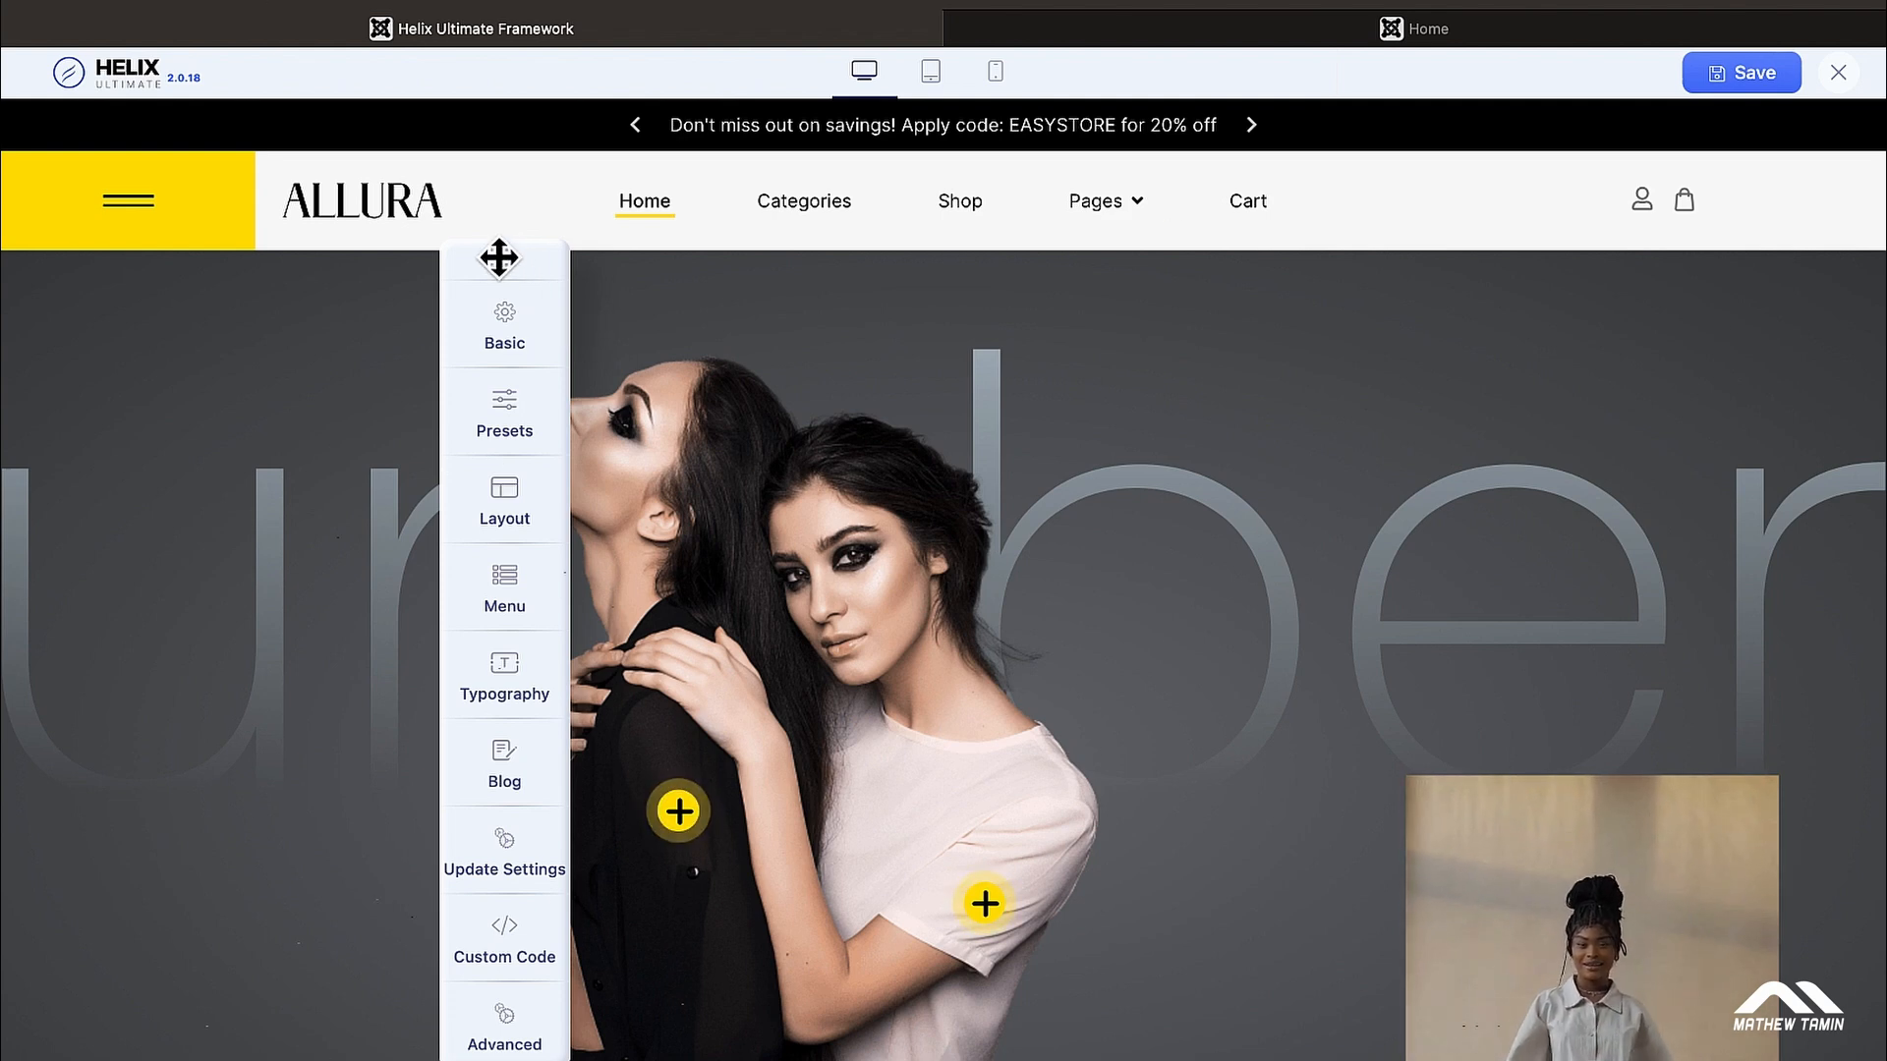
left_click_drag(499, 257, 138, 287)
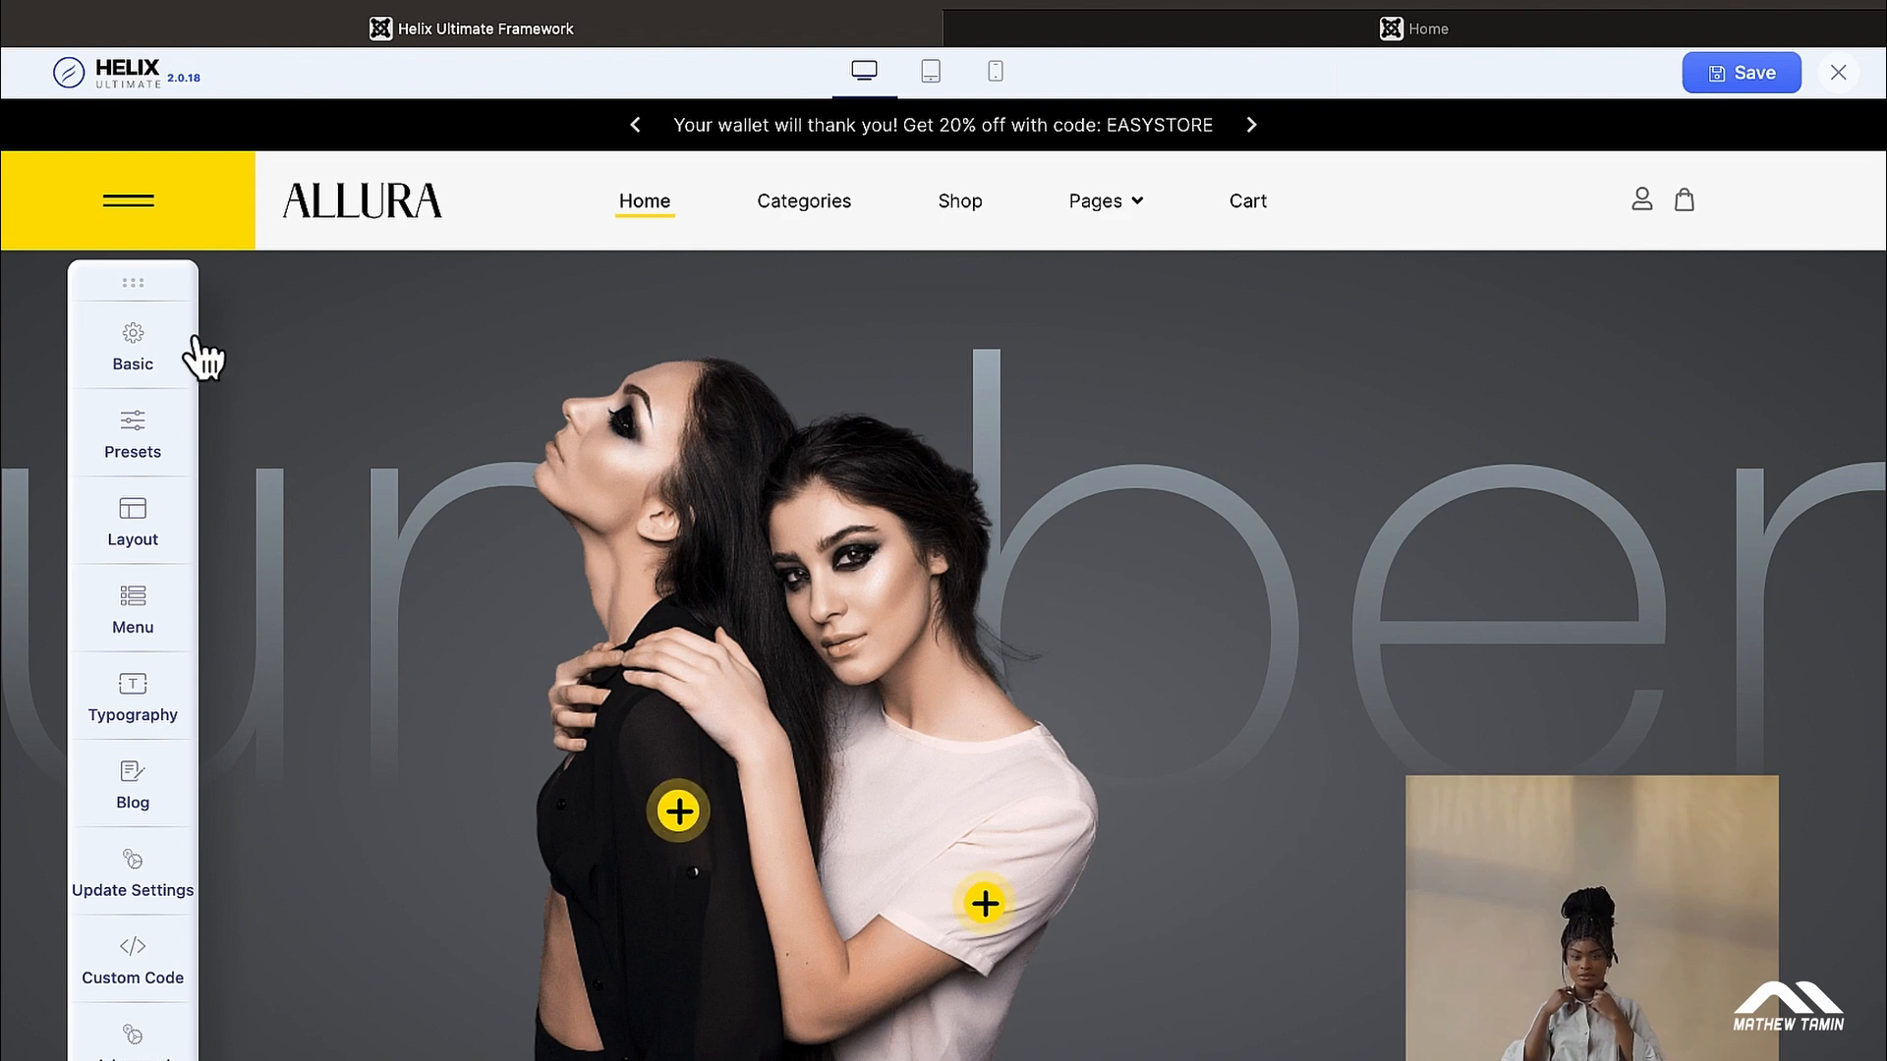
In the Basic settings, change the logo type to Text and set the logo text to "Company"
left_click(155, 369)
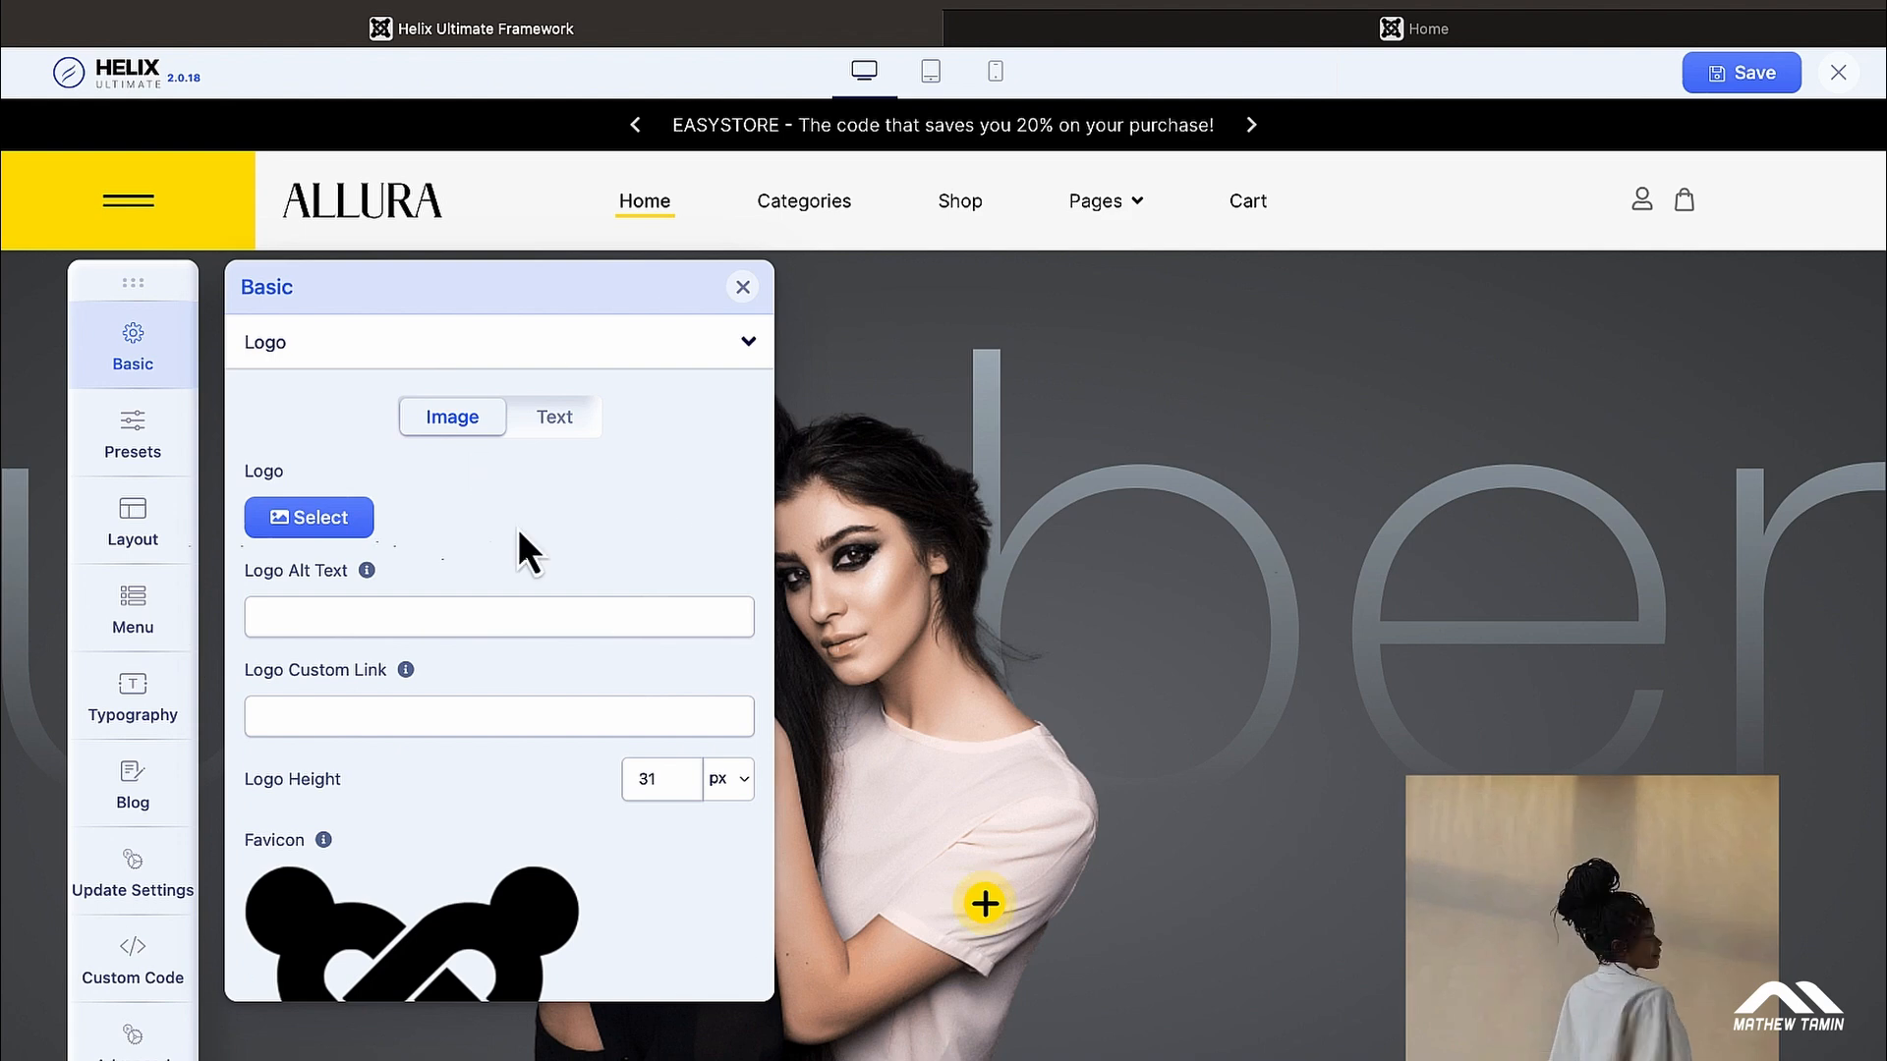
left_click(551, 437)
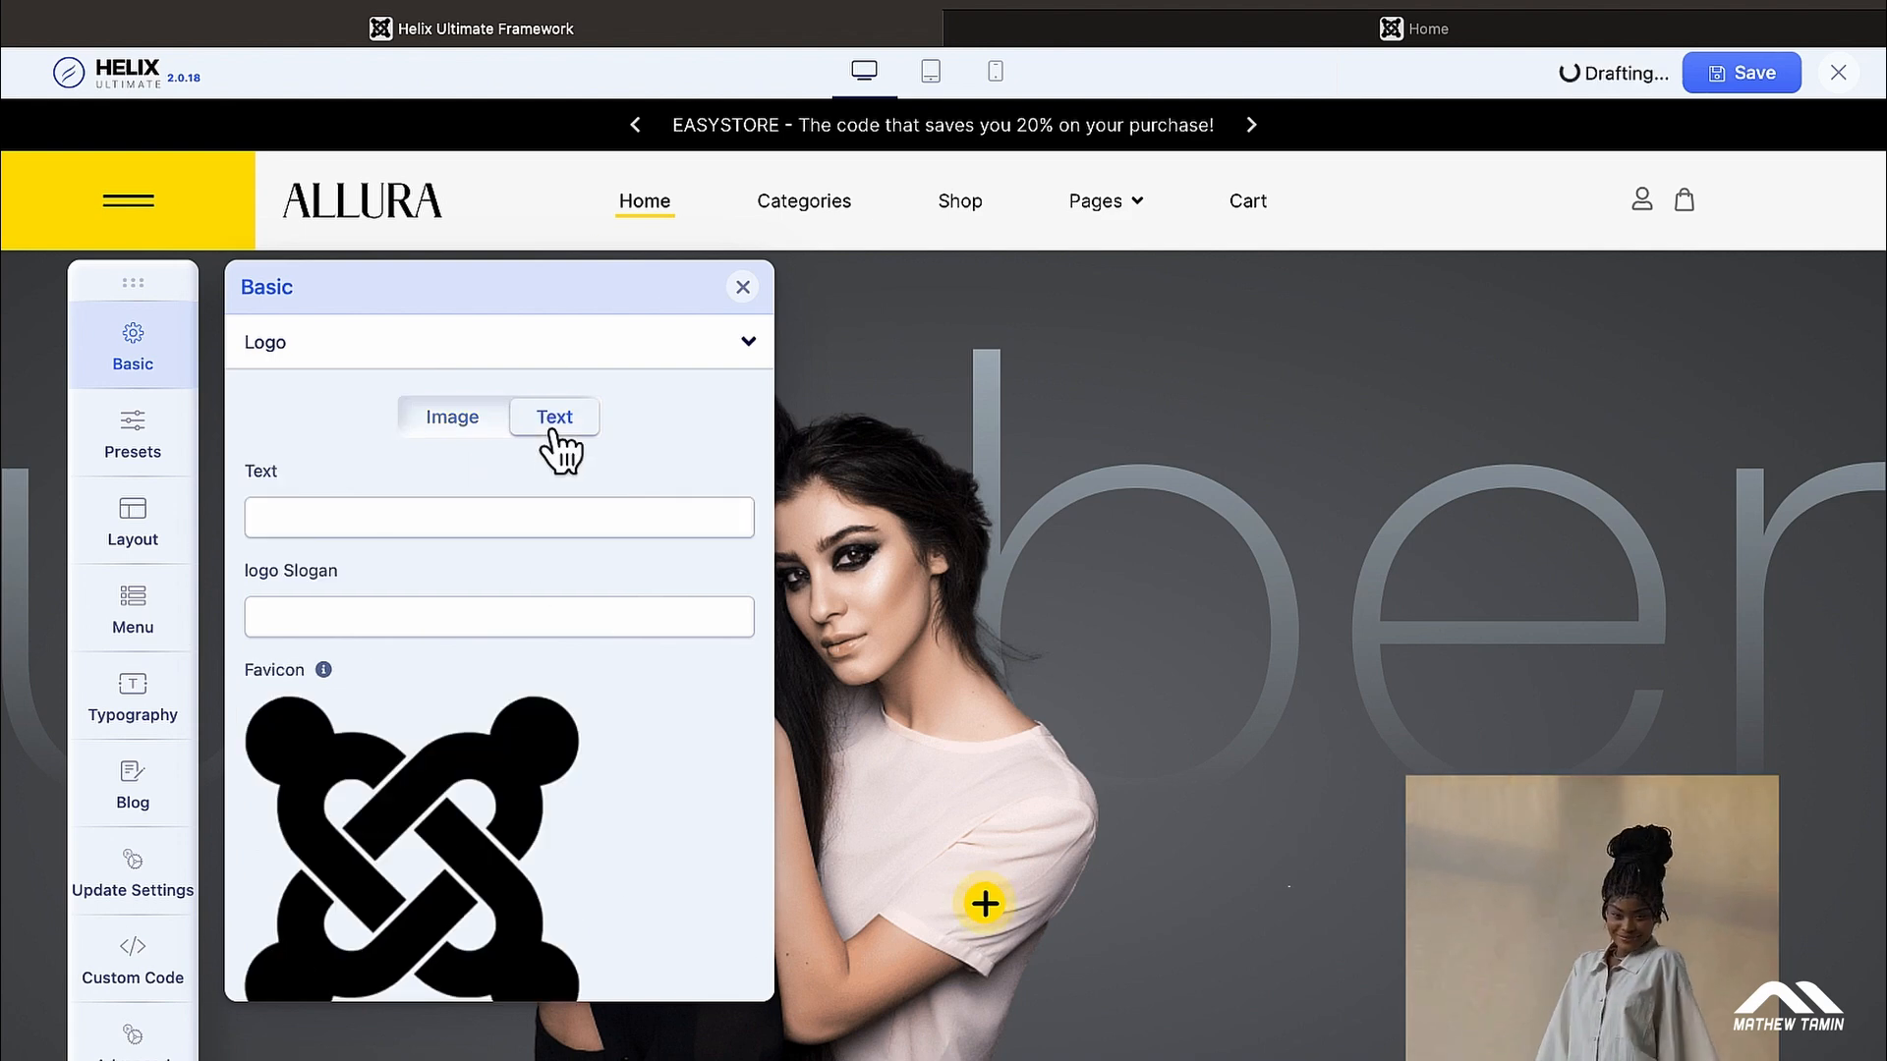
left_click(432, 508)
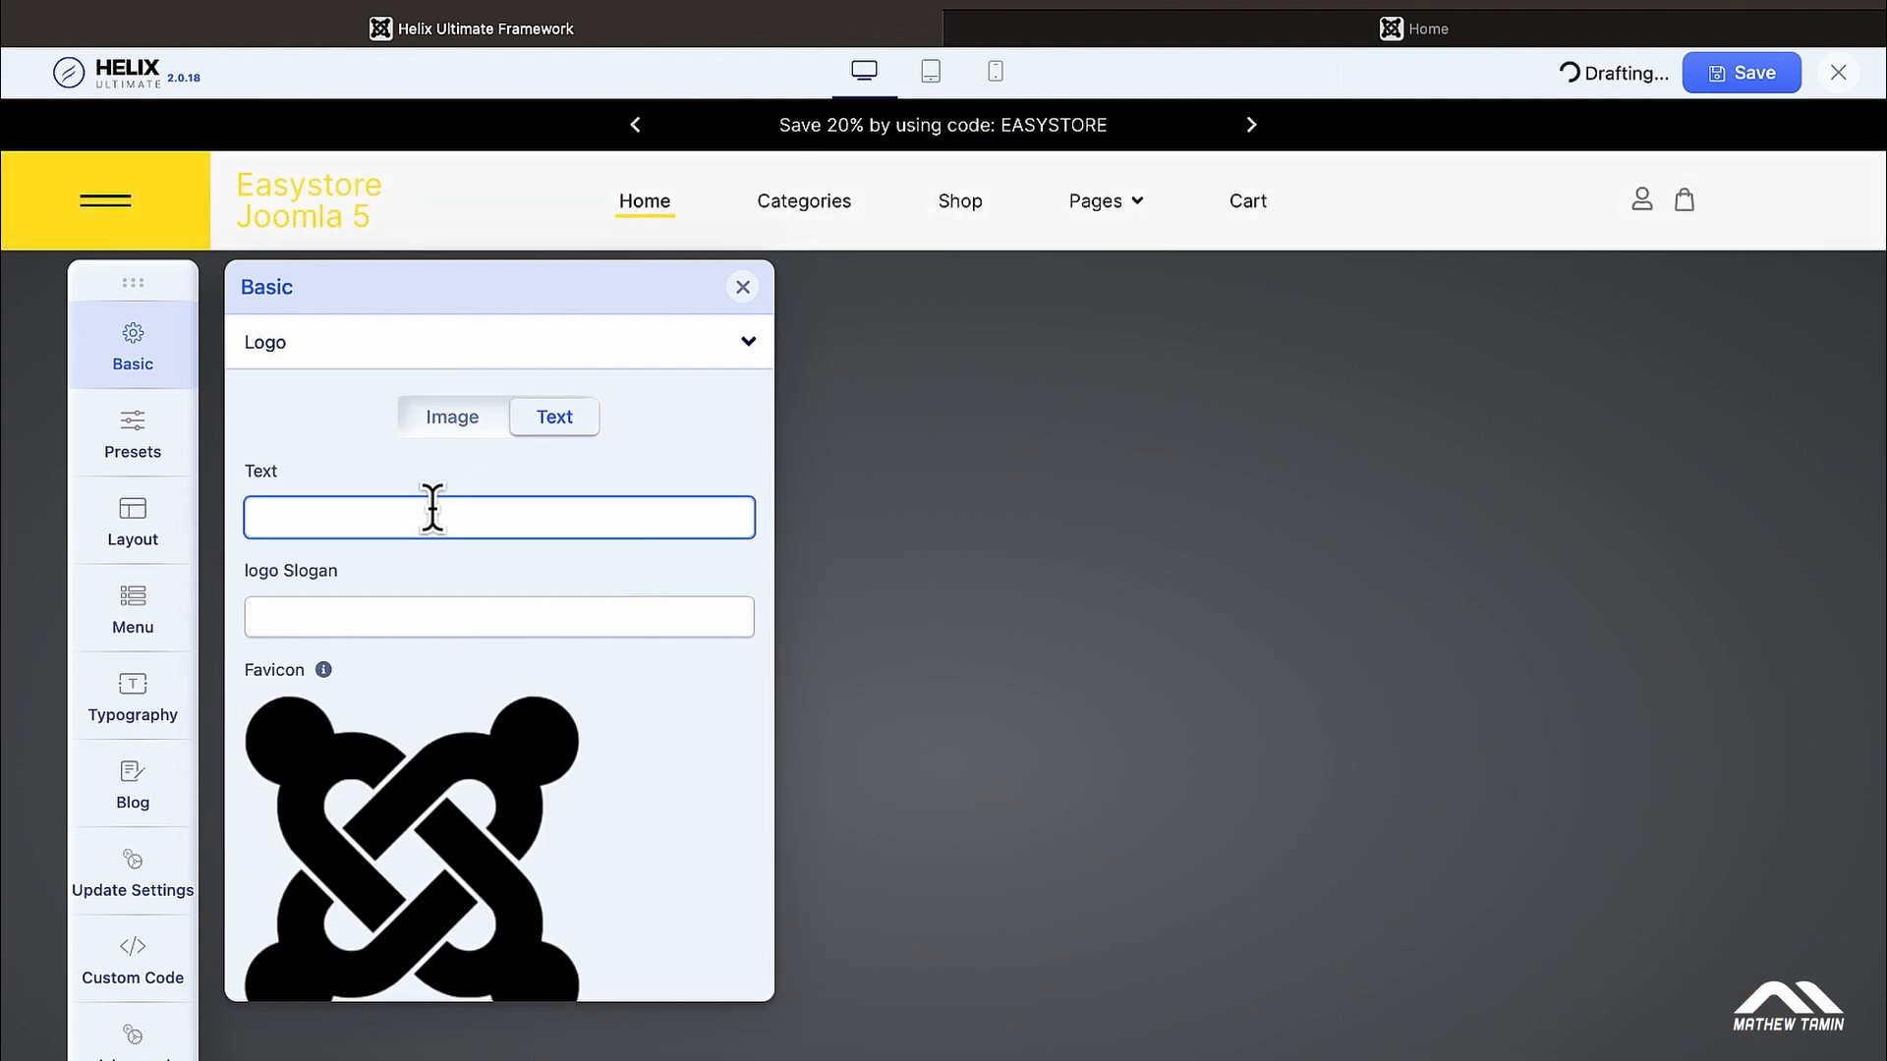
type("Comp")
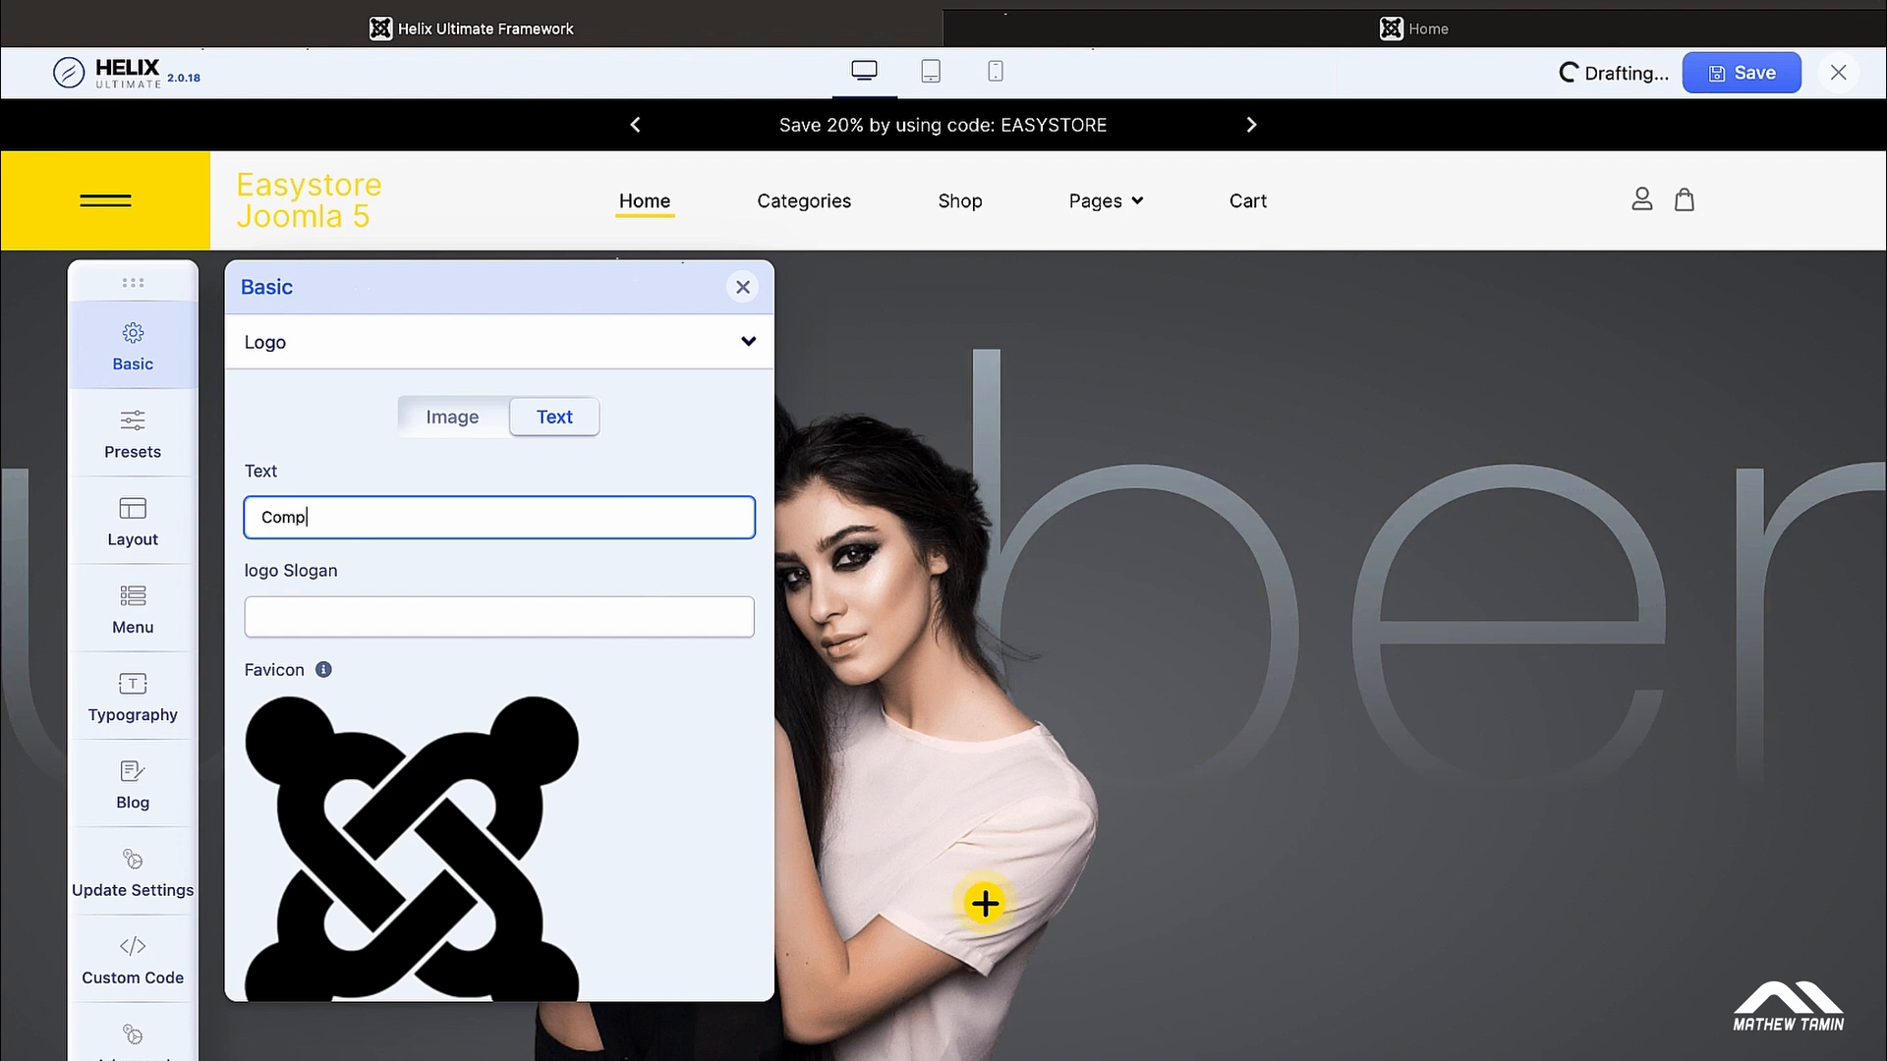
type("any")
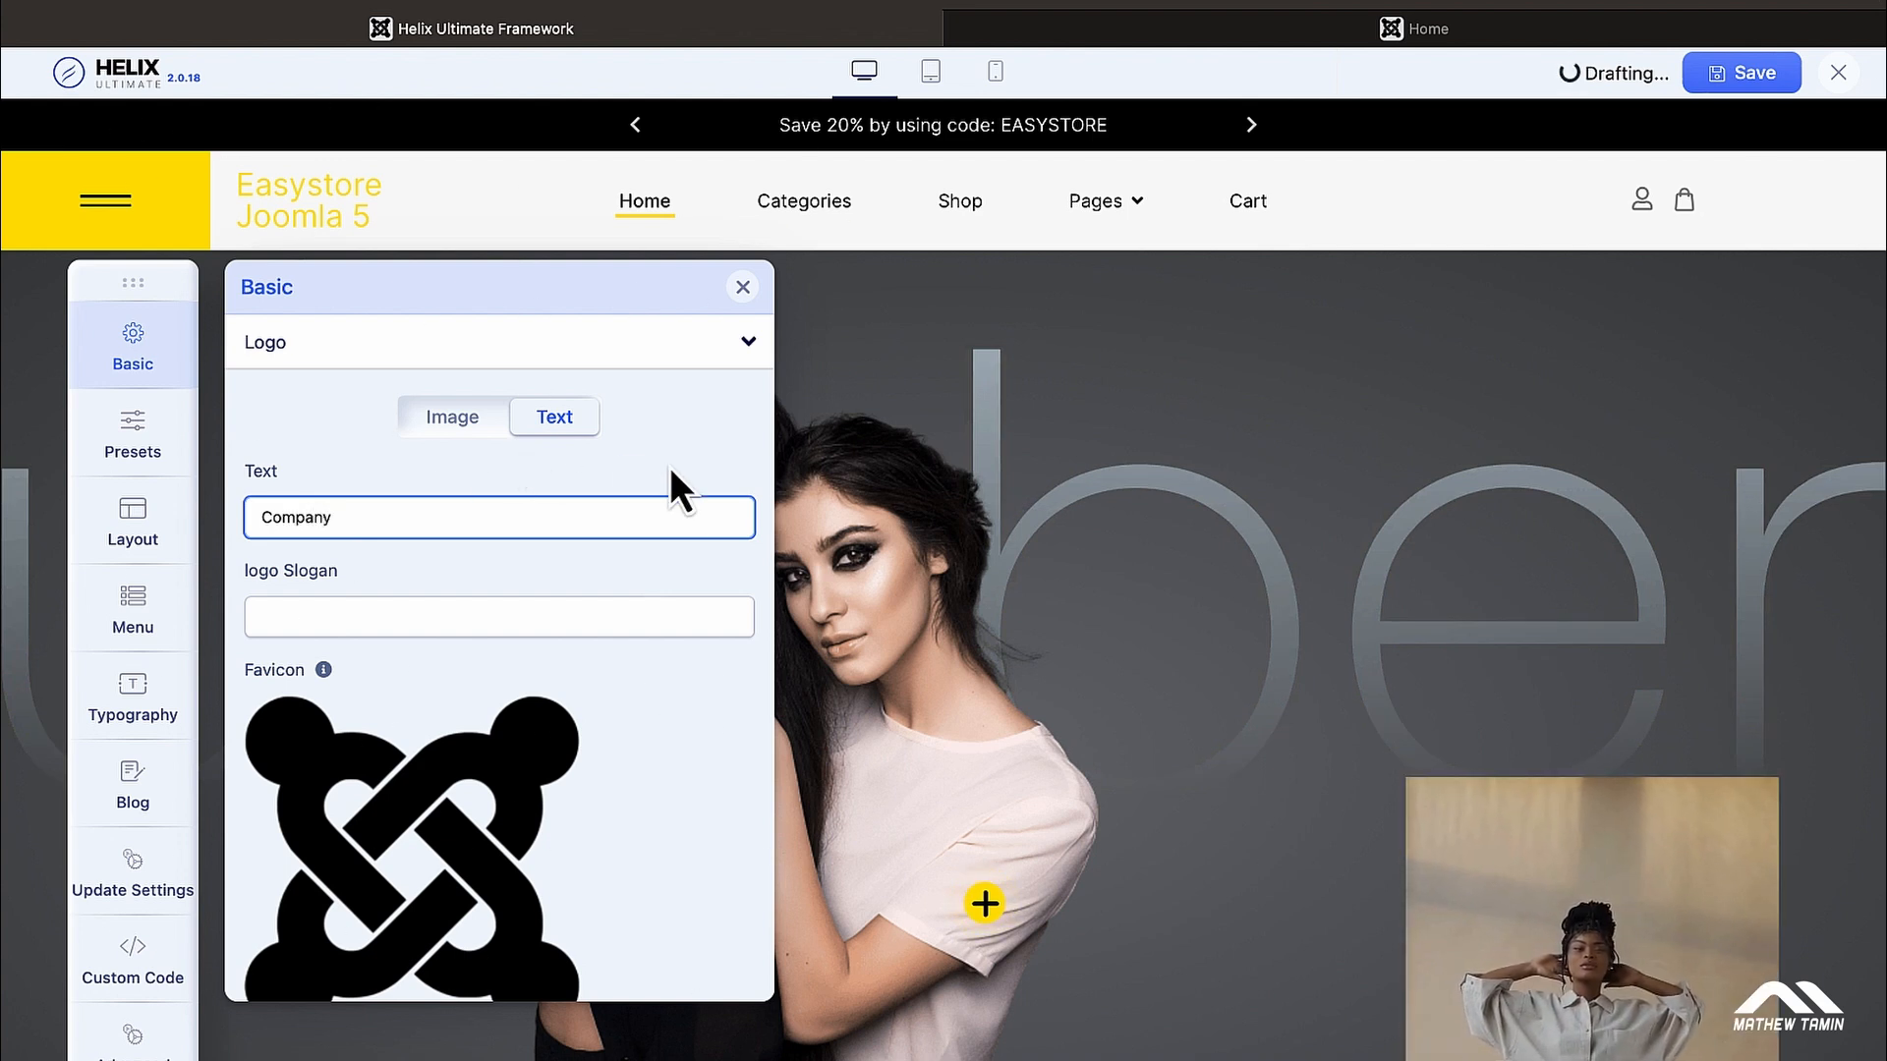
left_click(669, 468)
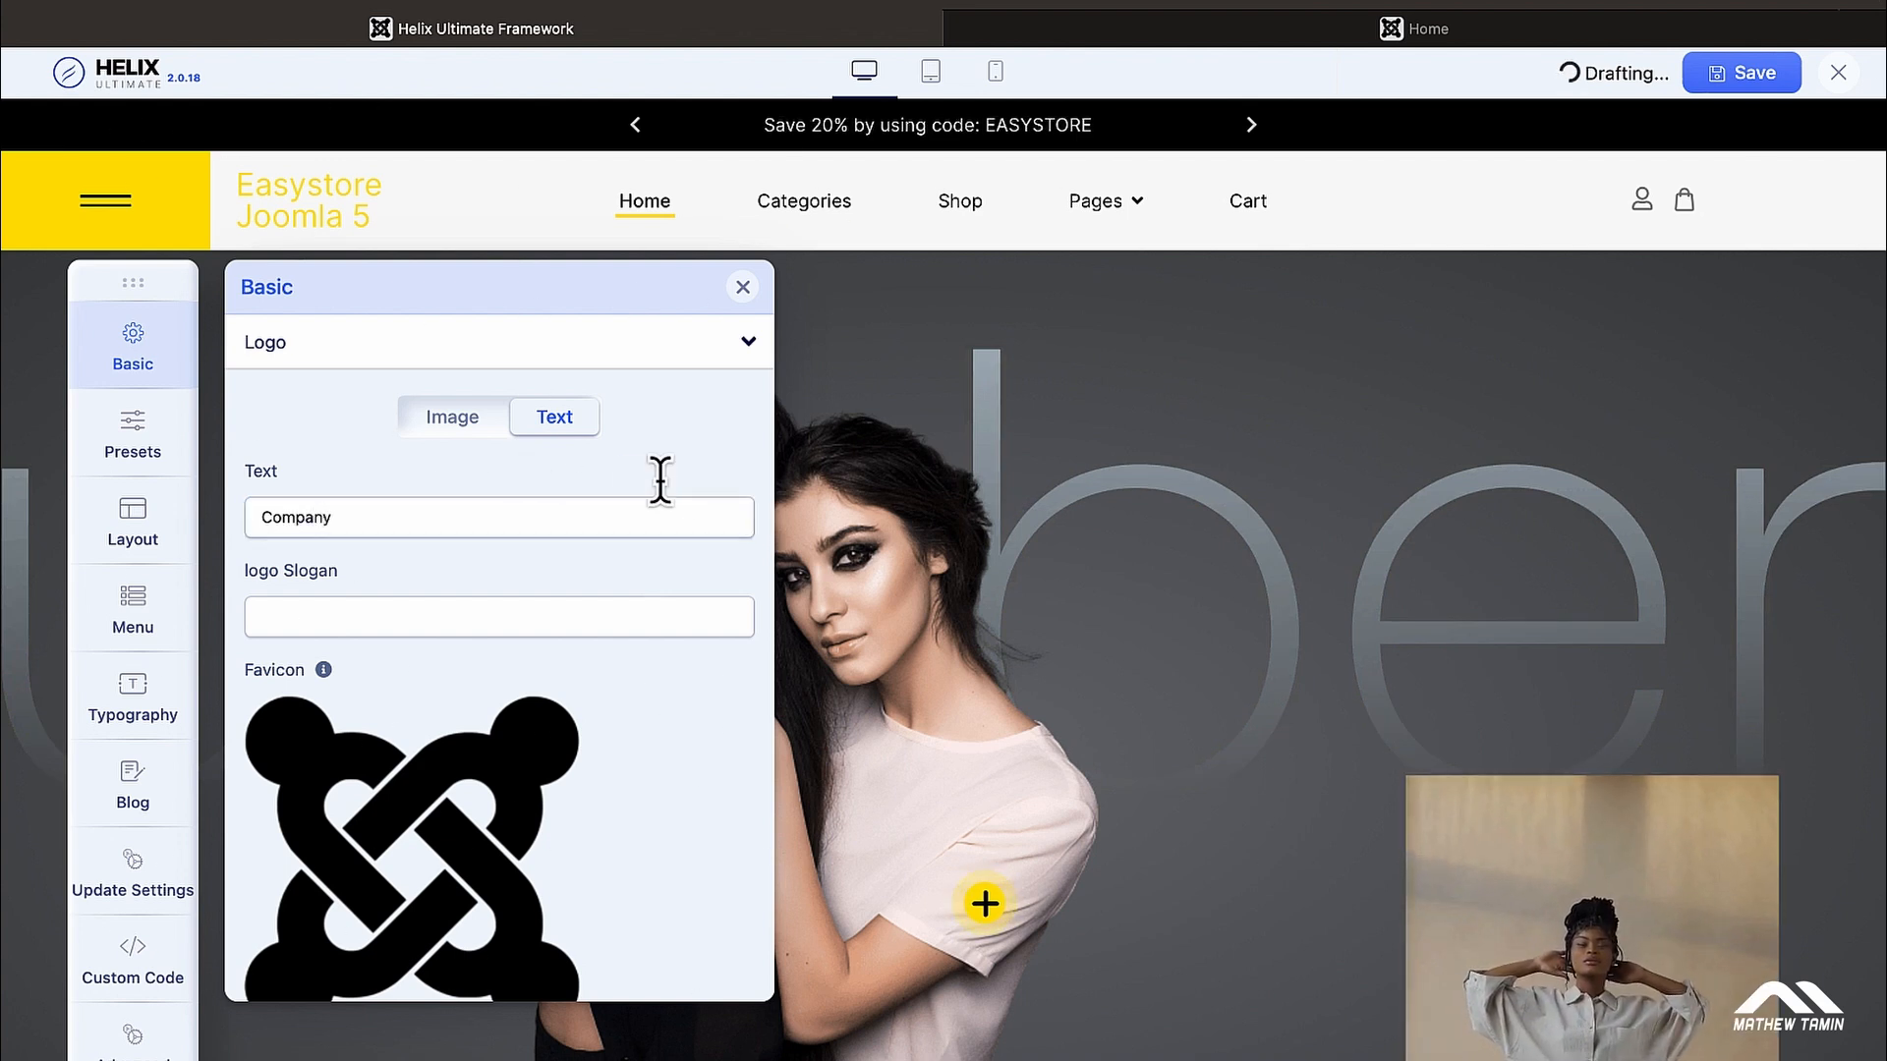
left_click(565, 614)
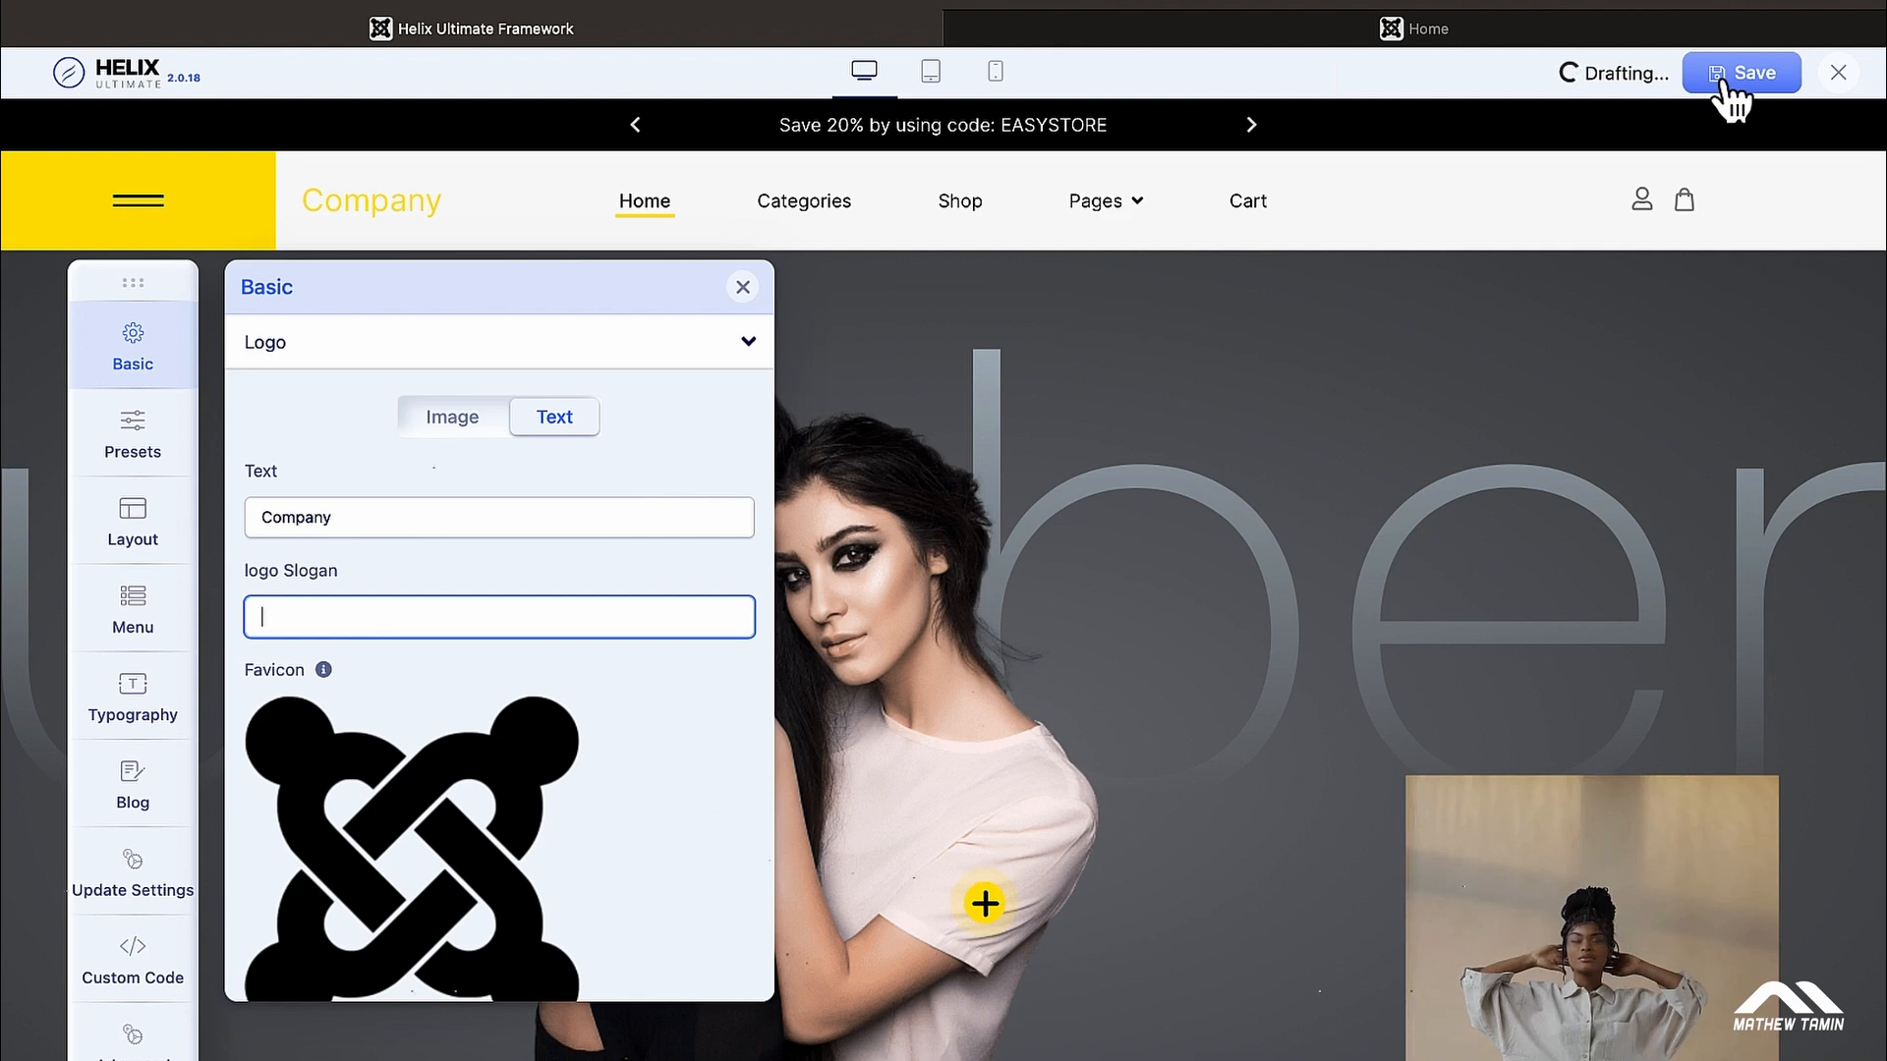
Look through the remaining Basic settings and switch the logo type back to Image
scroll(597, 585, "down", 5)
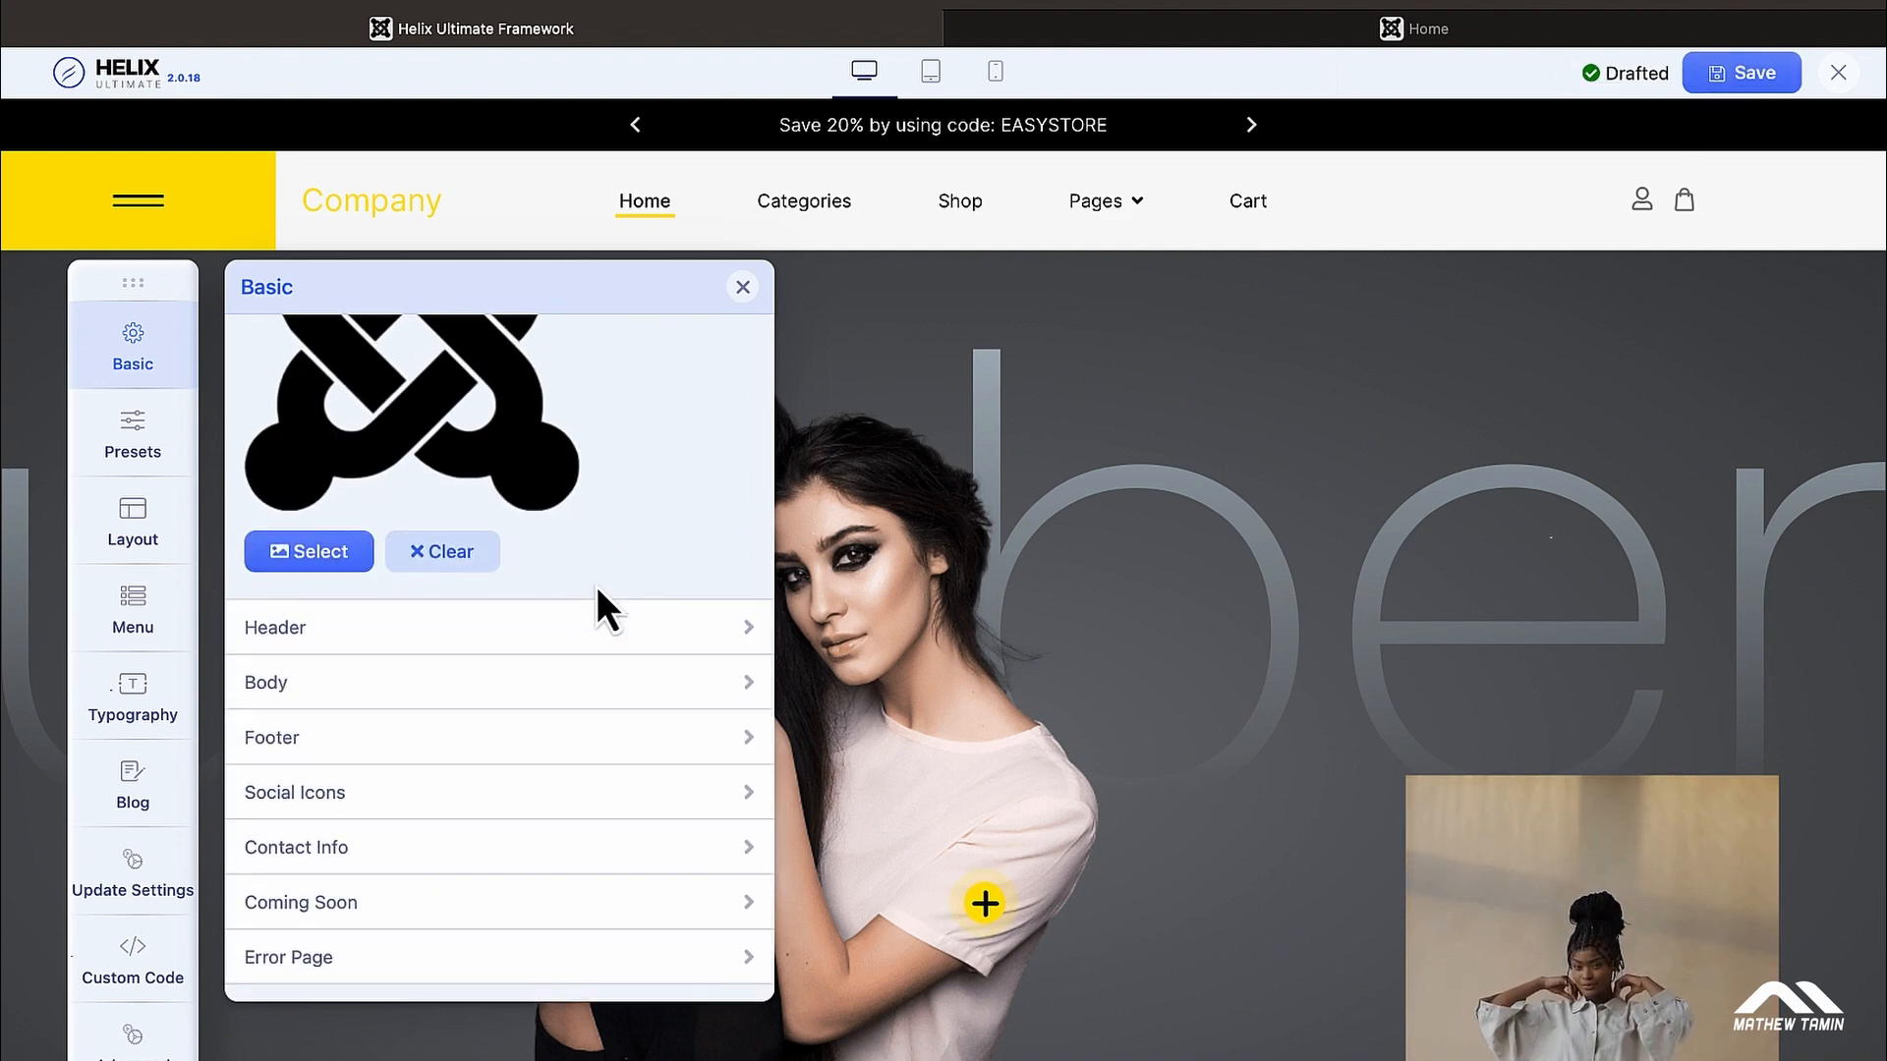
scroll(597, 586, "up", 3)
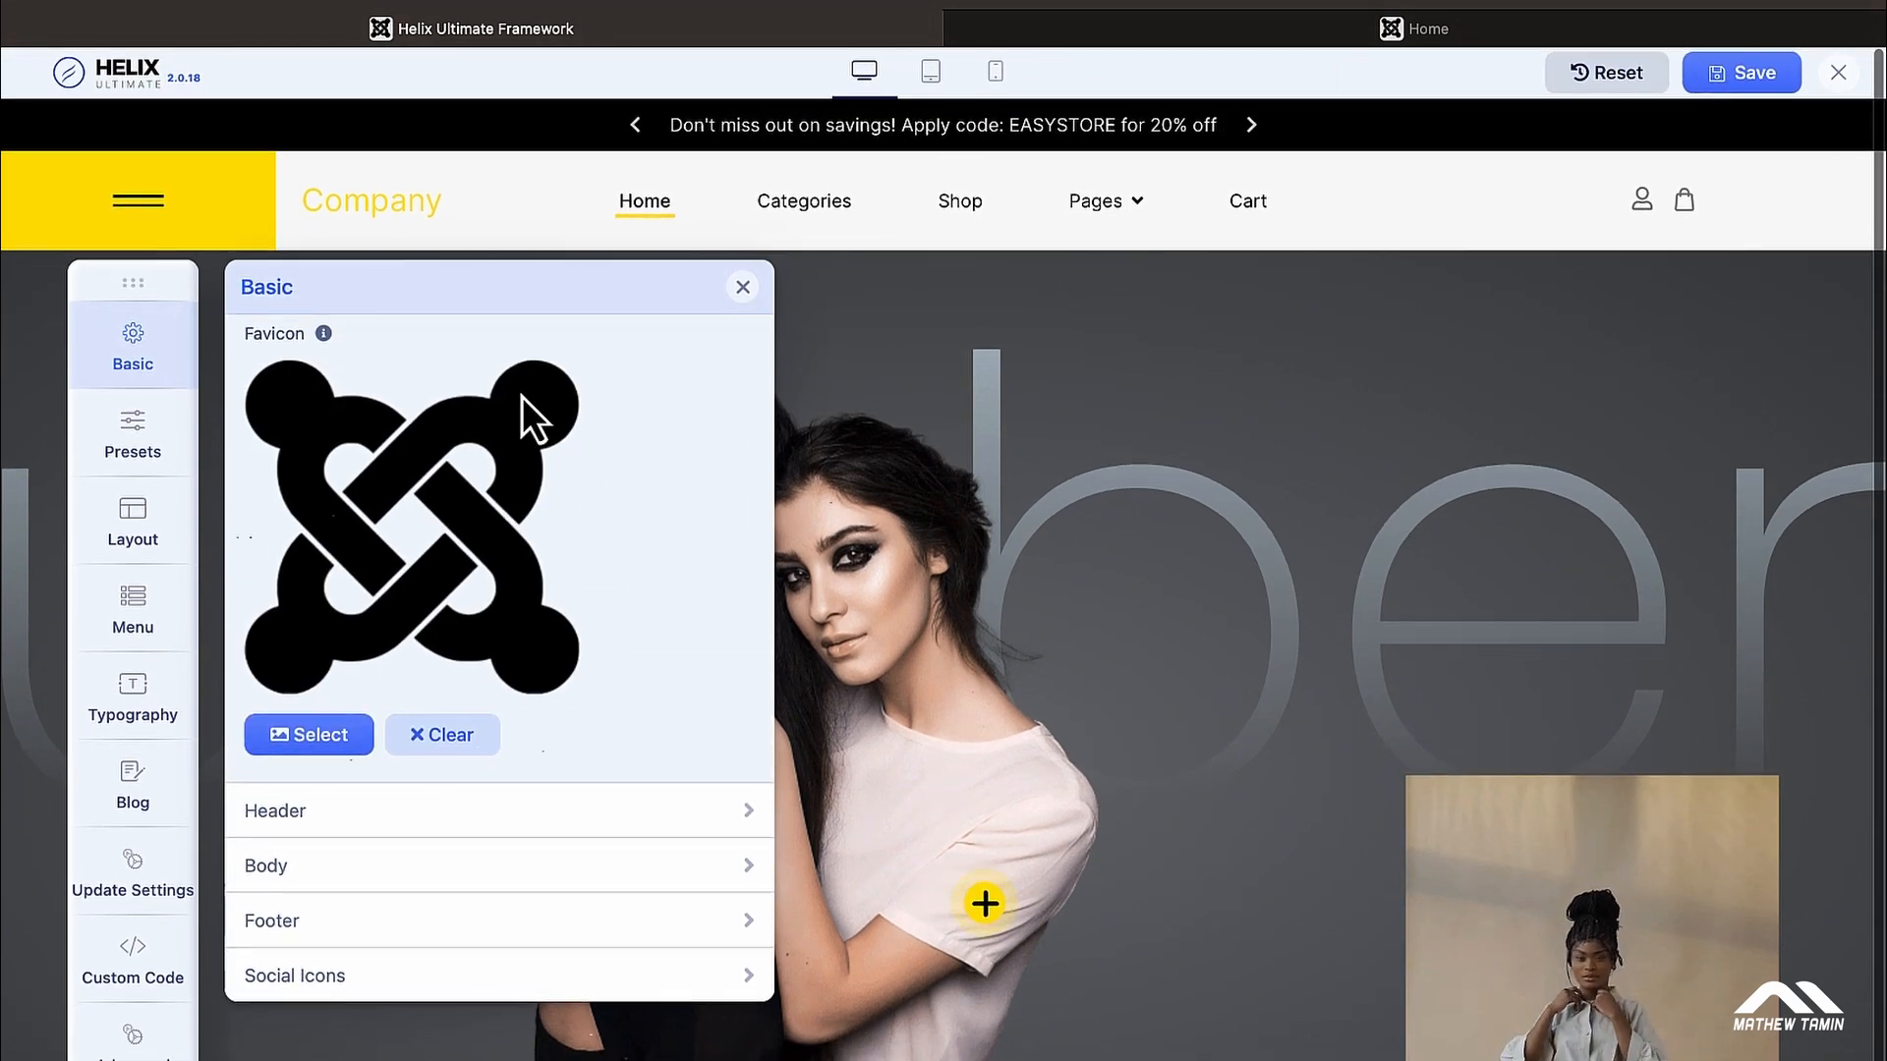
scroll(432, 516, "up", 3)
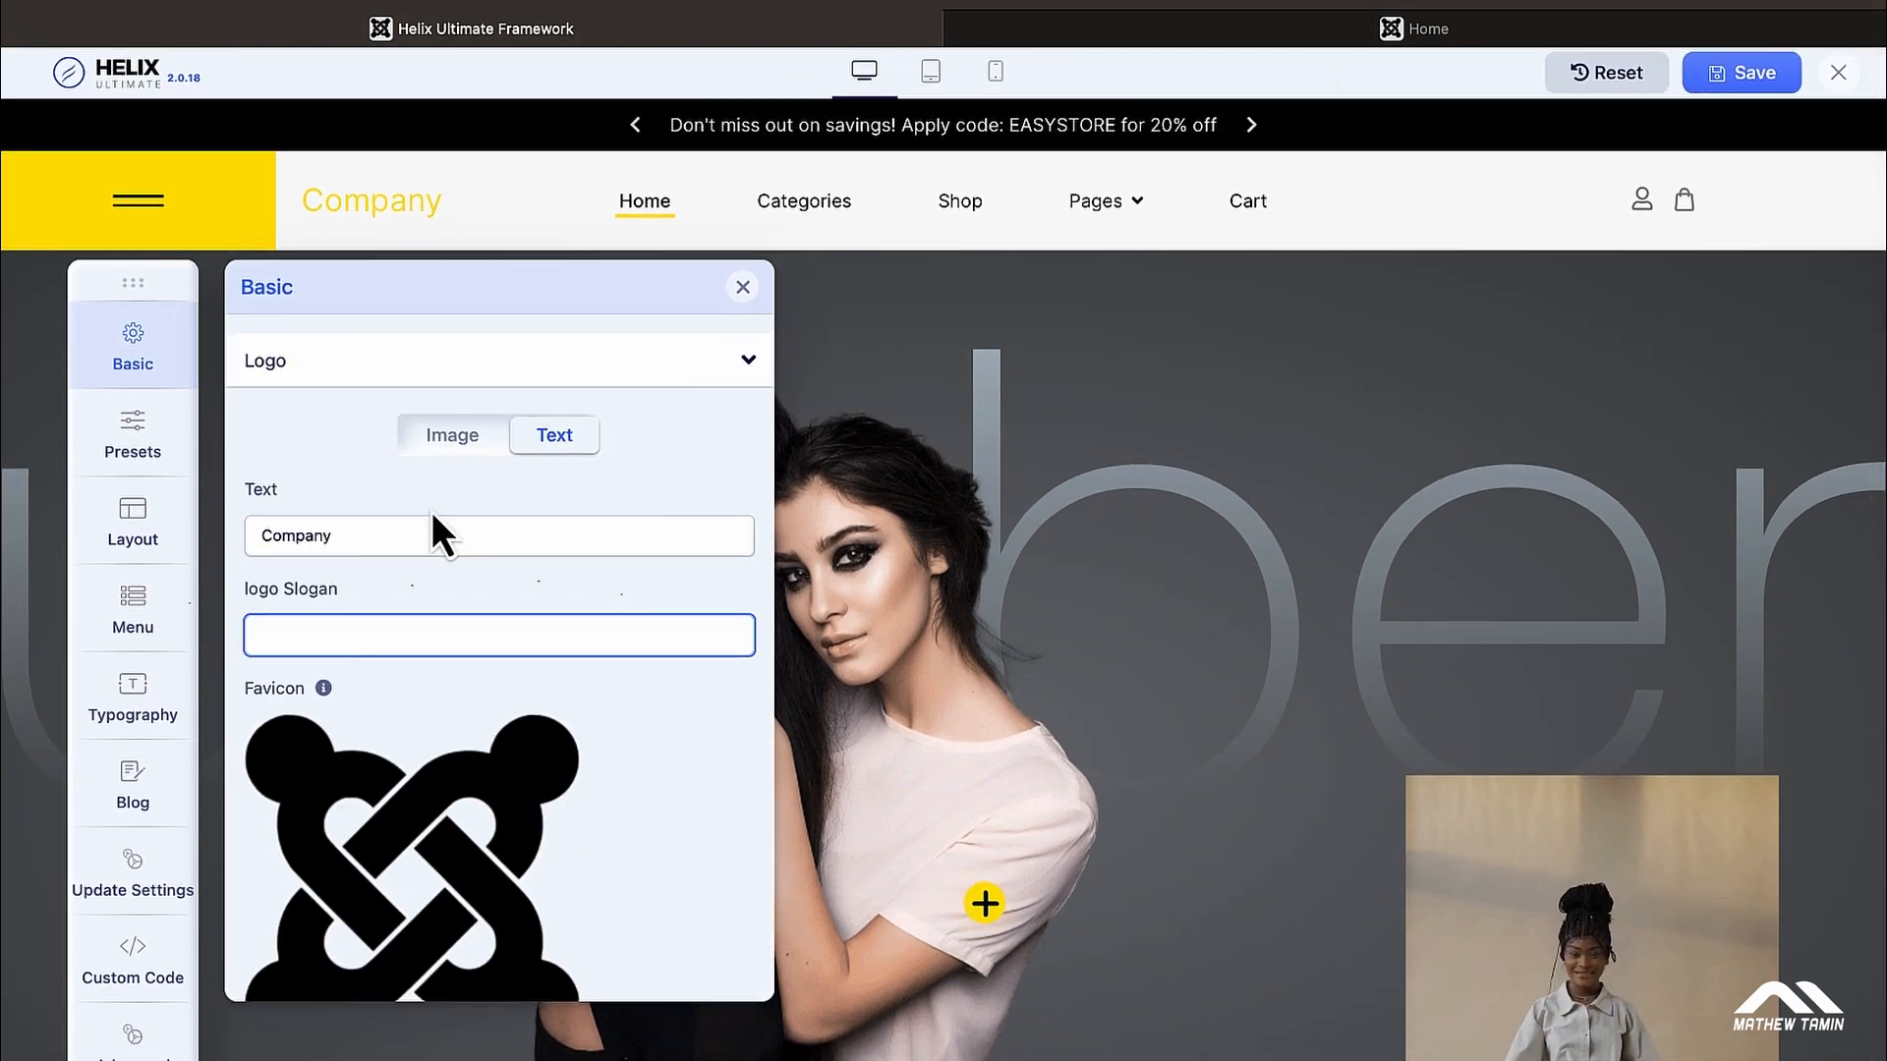
left_click(445, 430)
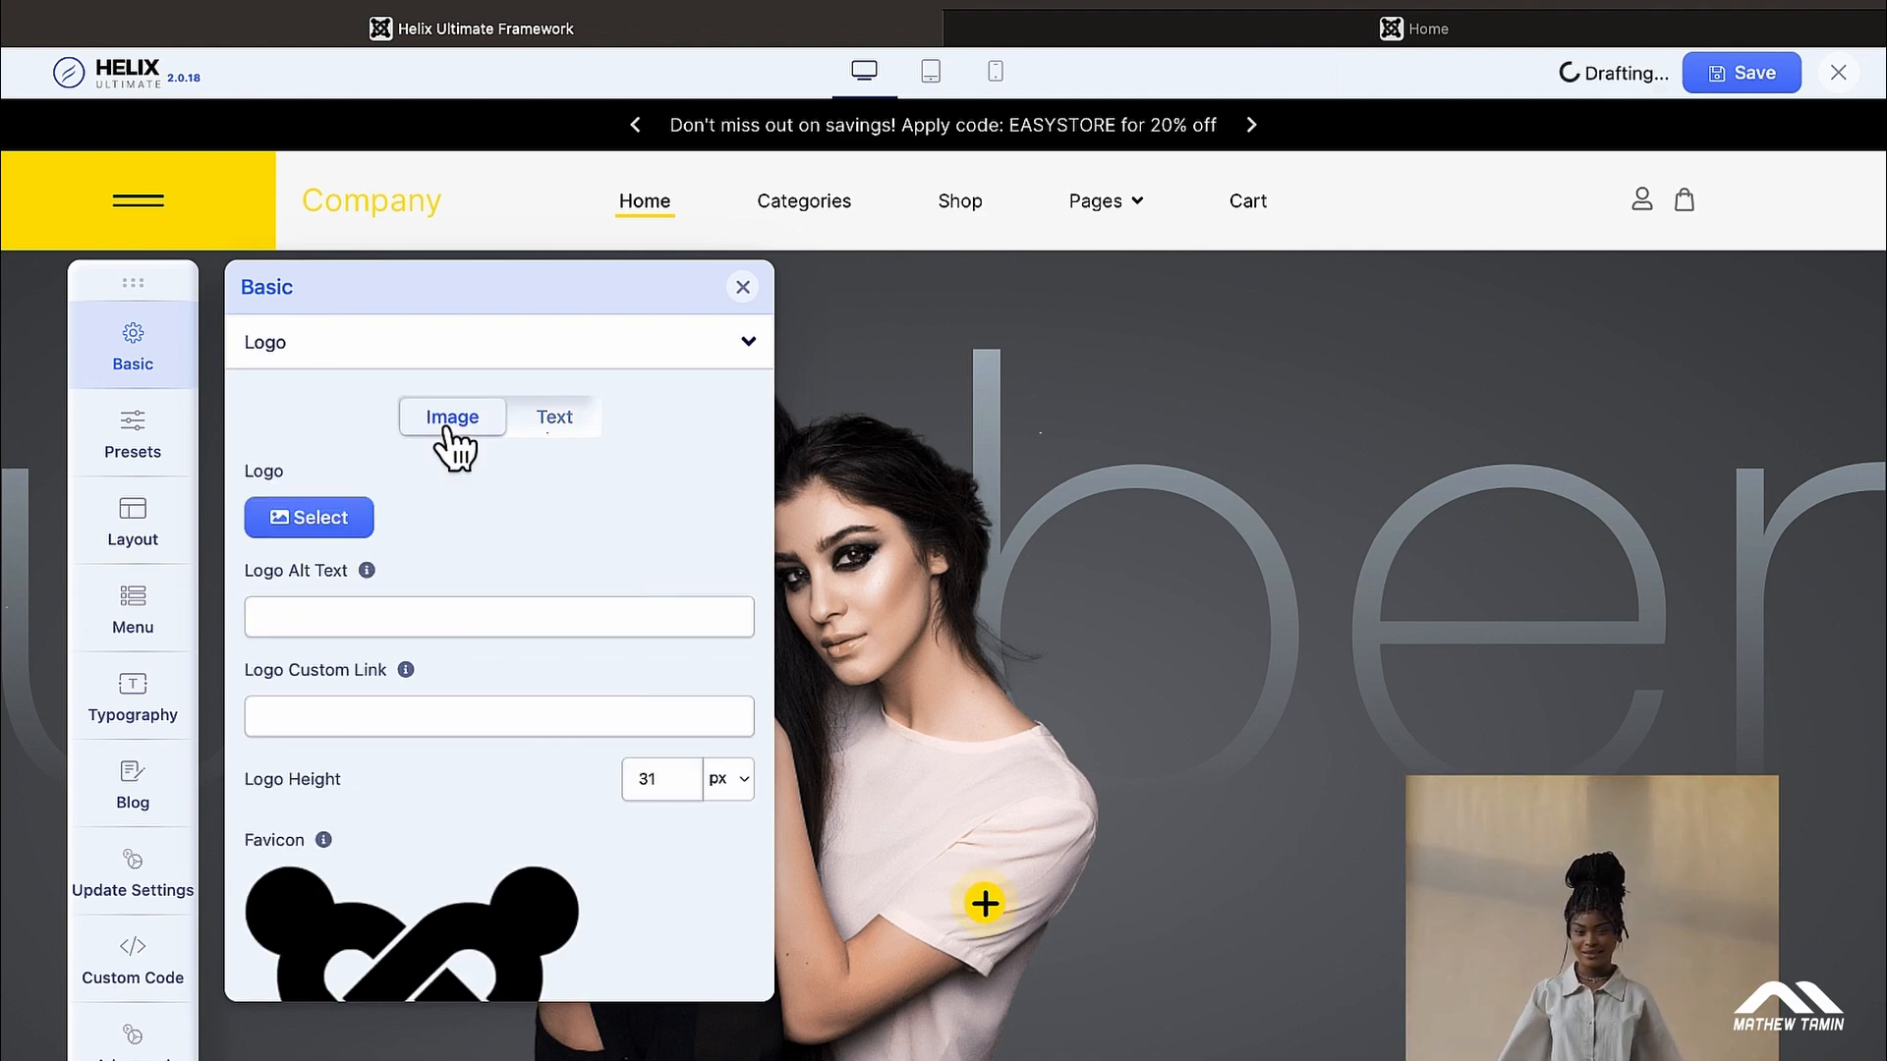
Set the site logo to the image powered_by.png
left_click(324, 524)
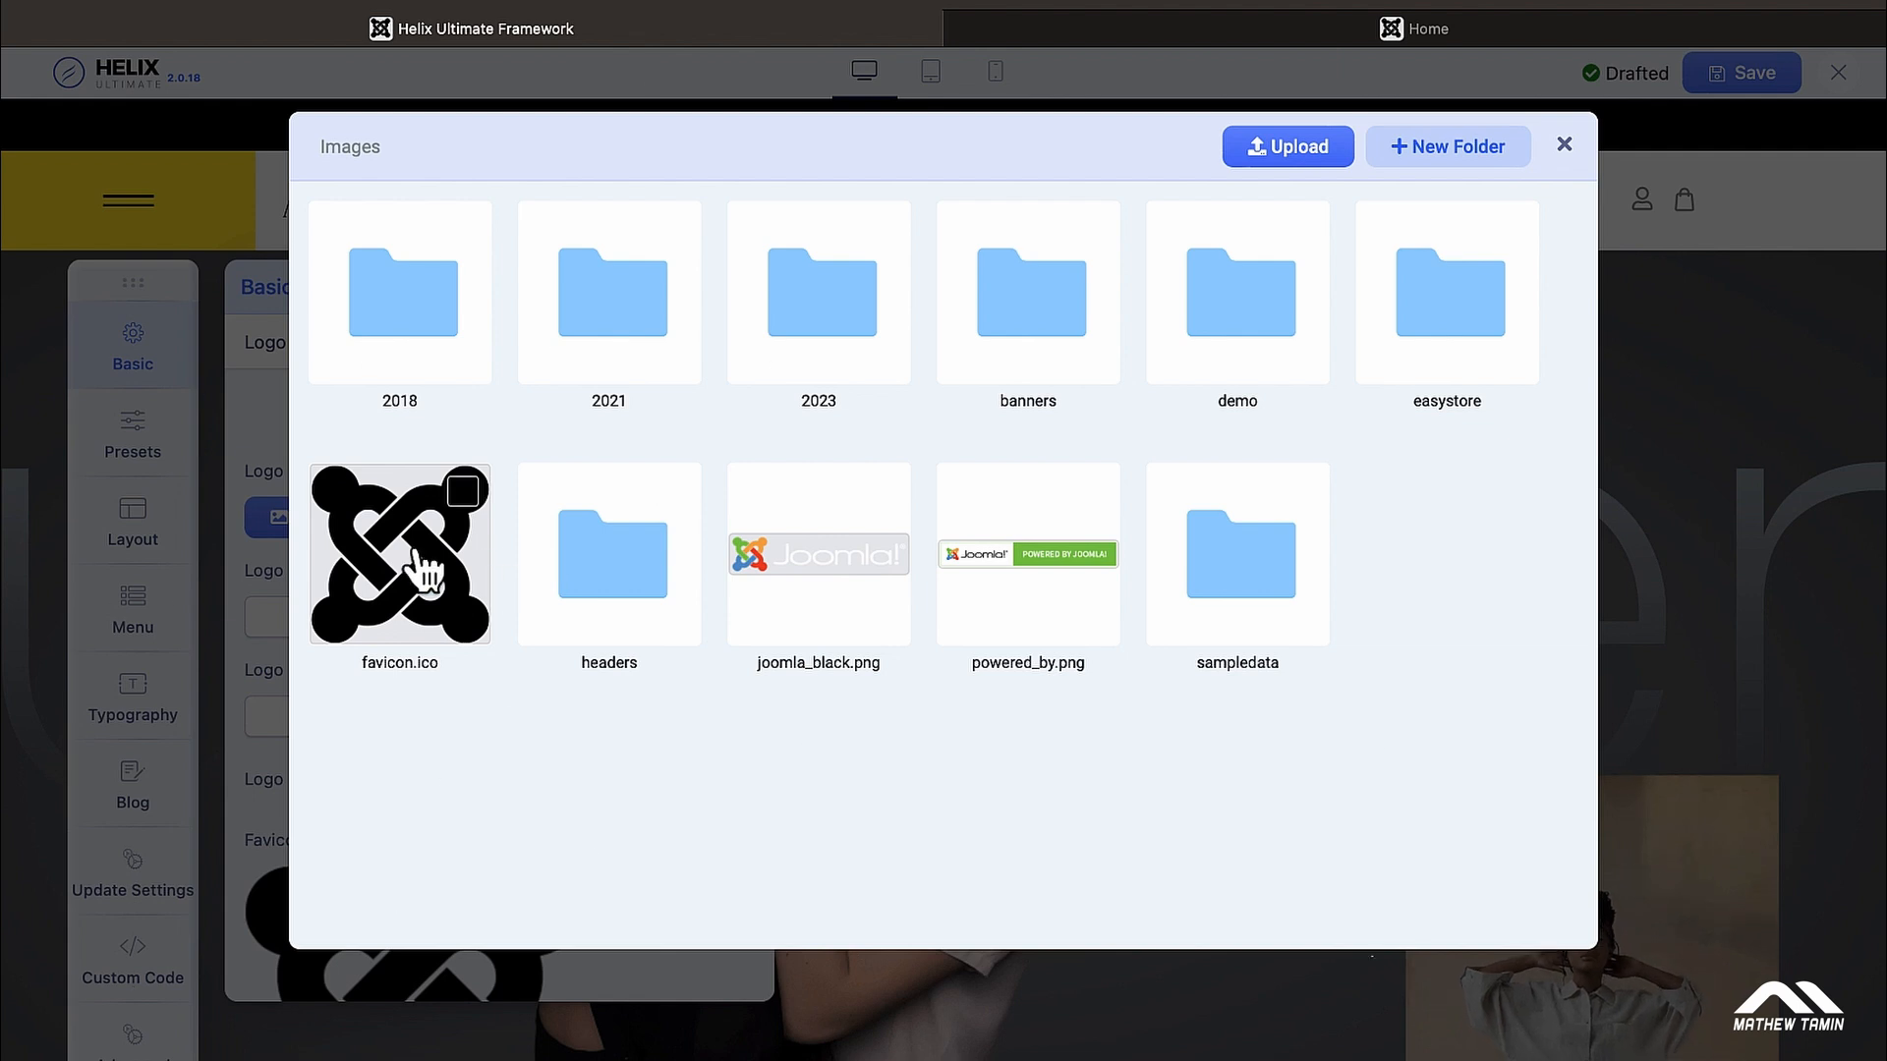
left_click(1010, 585)
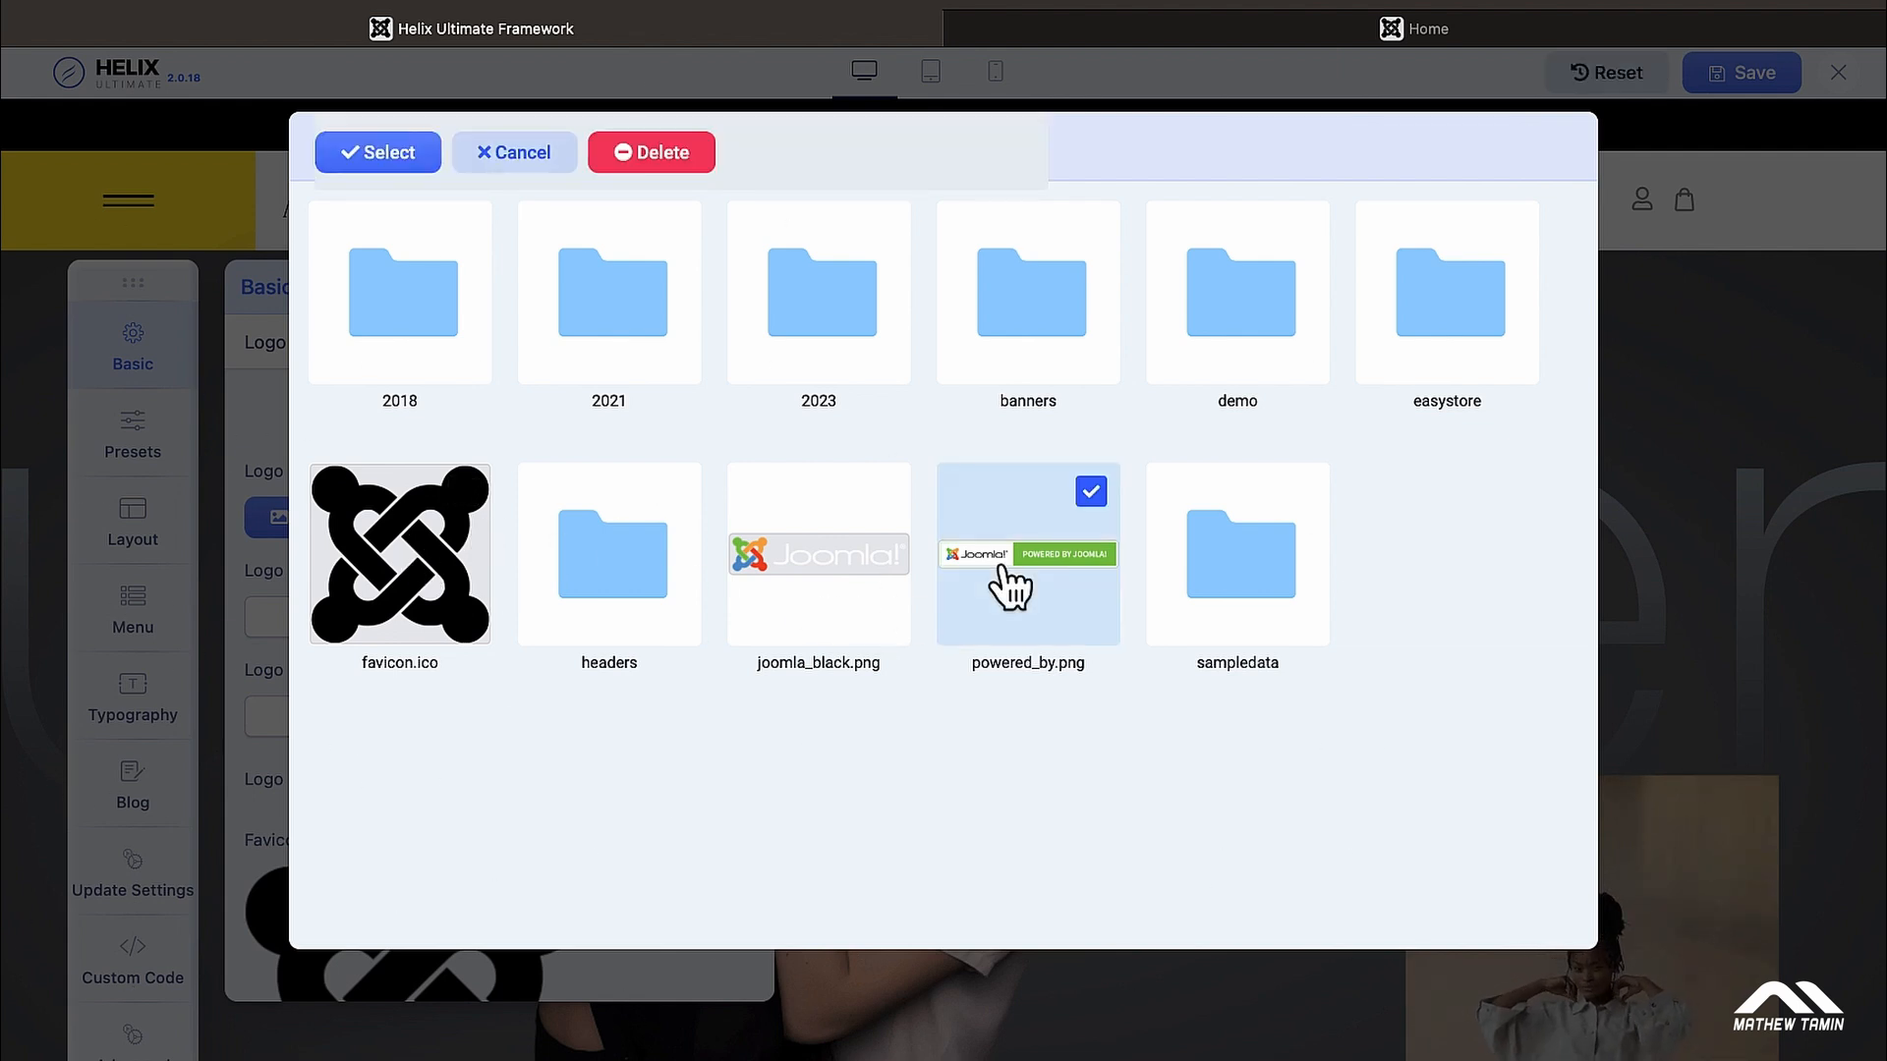
left_click(386, 165)
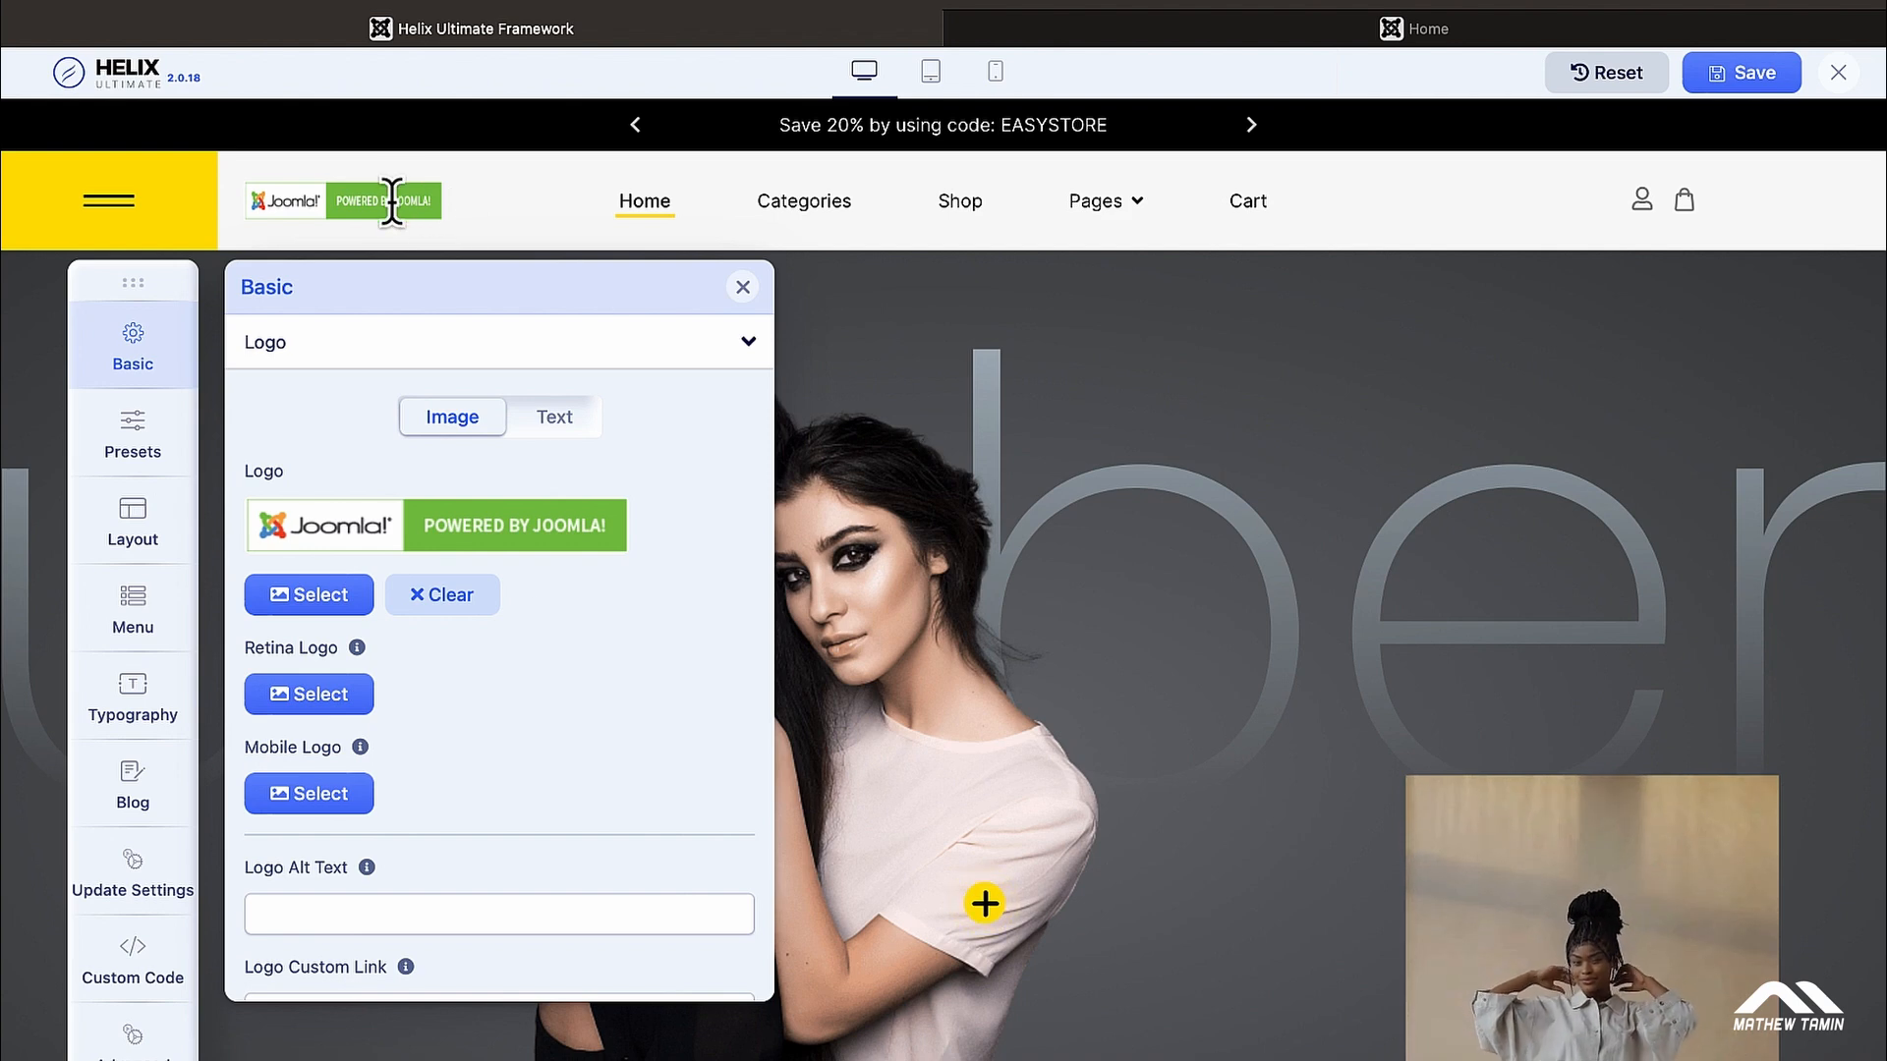
Use powered_by.png for both the retina logo and the mobile logo
left_click(320, 697)
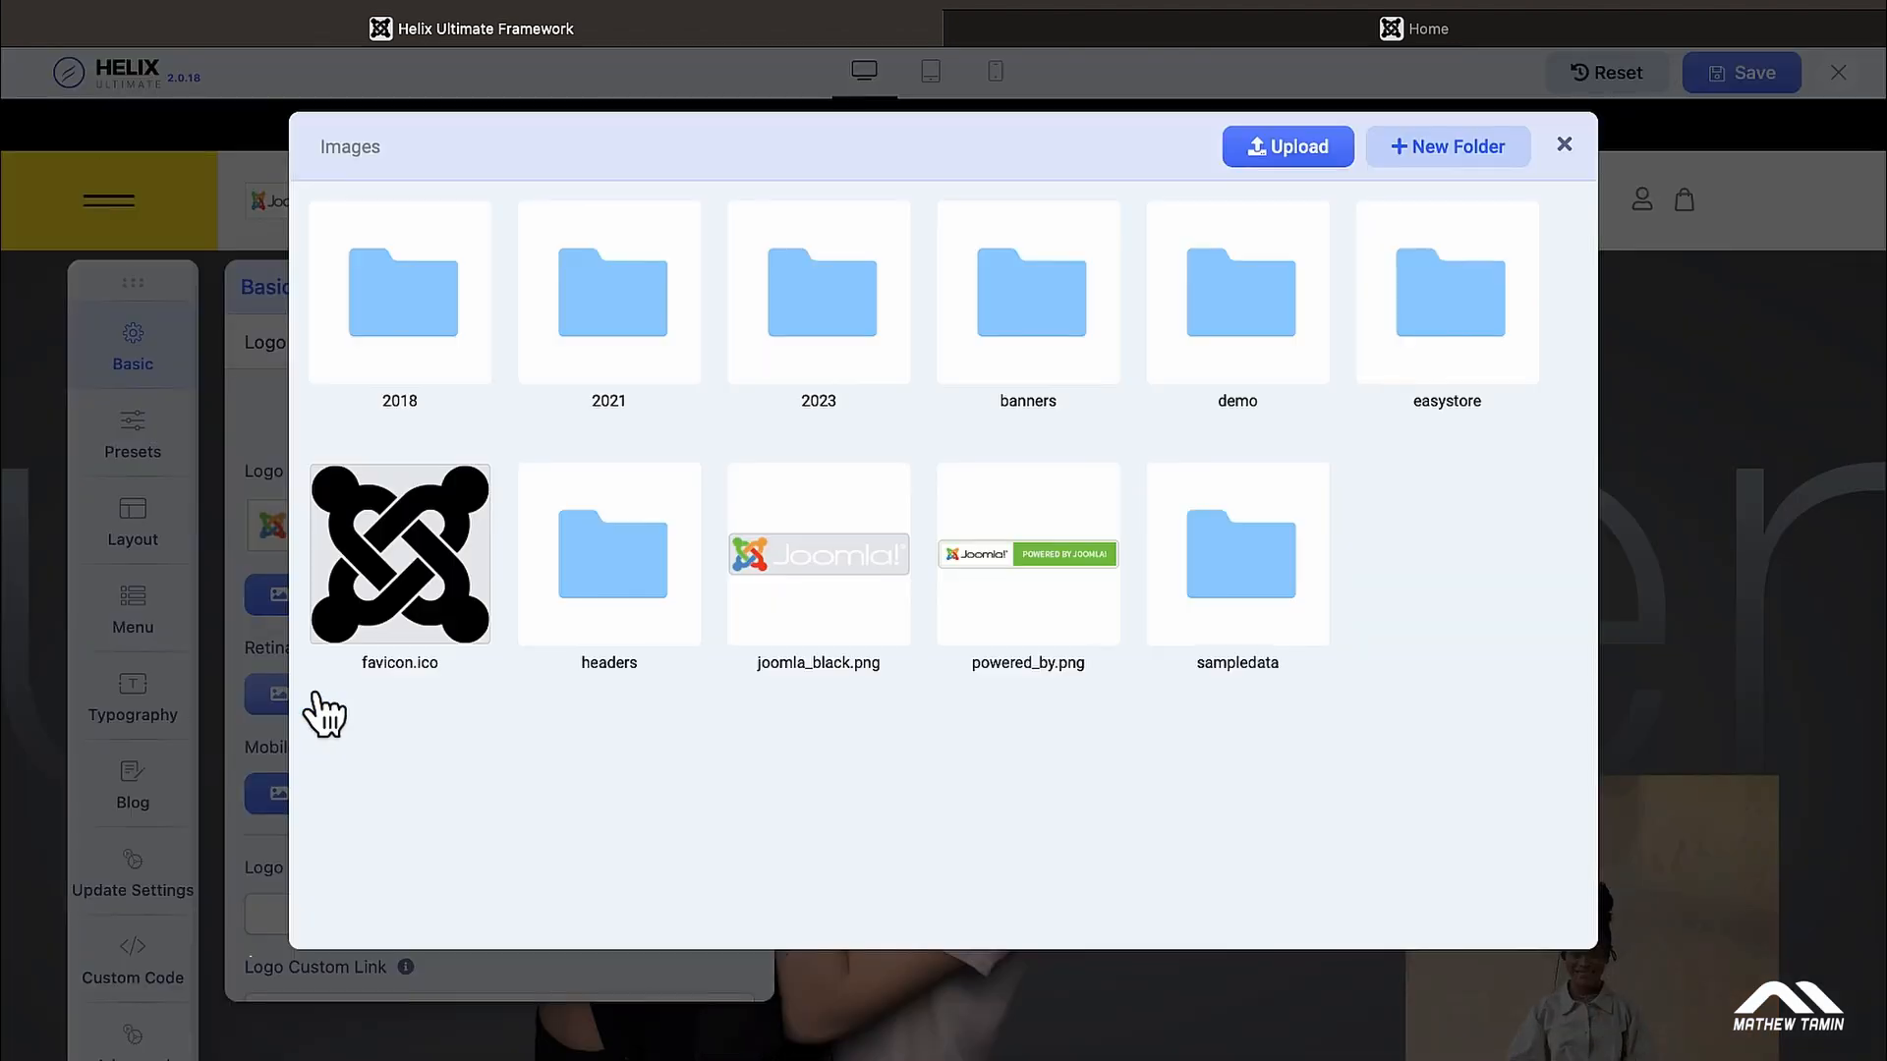
left_click(1038, 561)
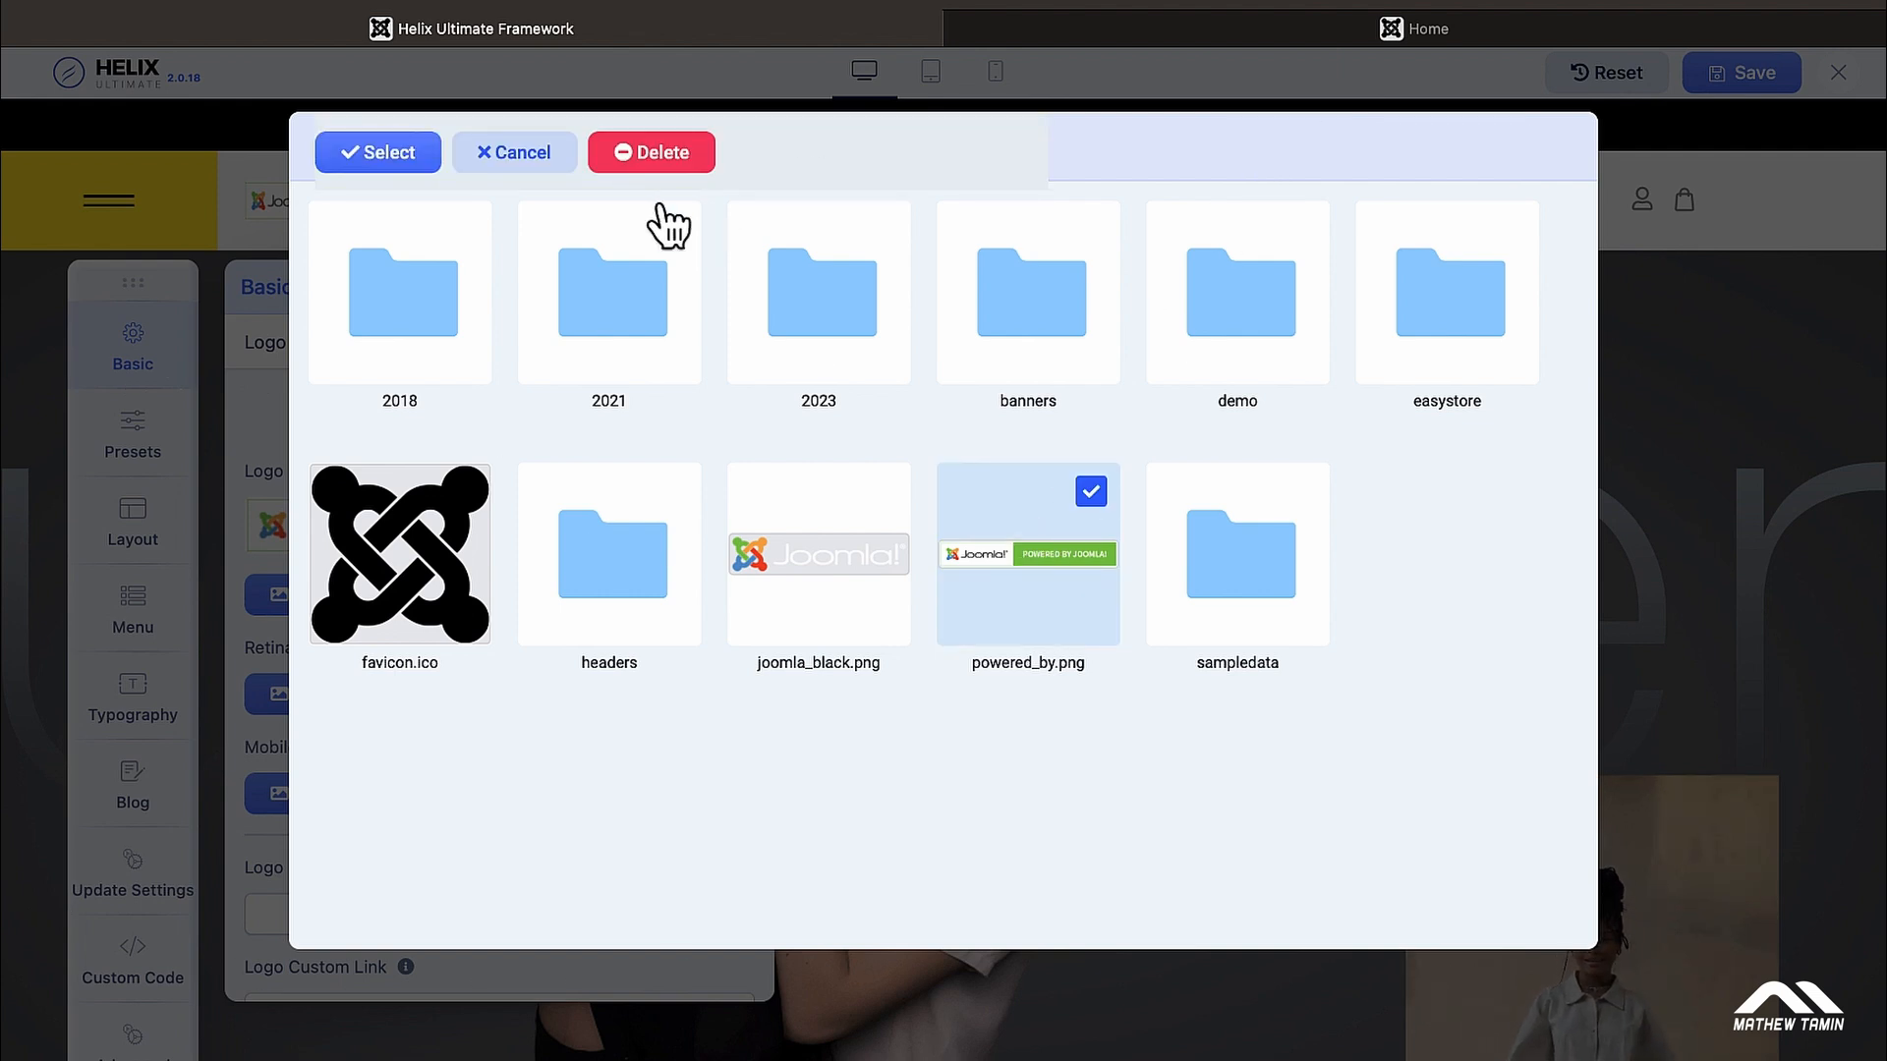
left_click(388, 160)
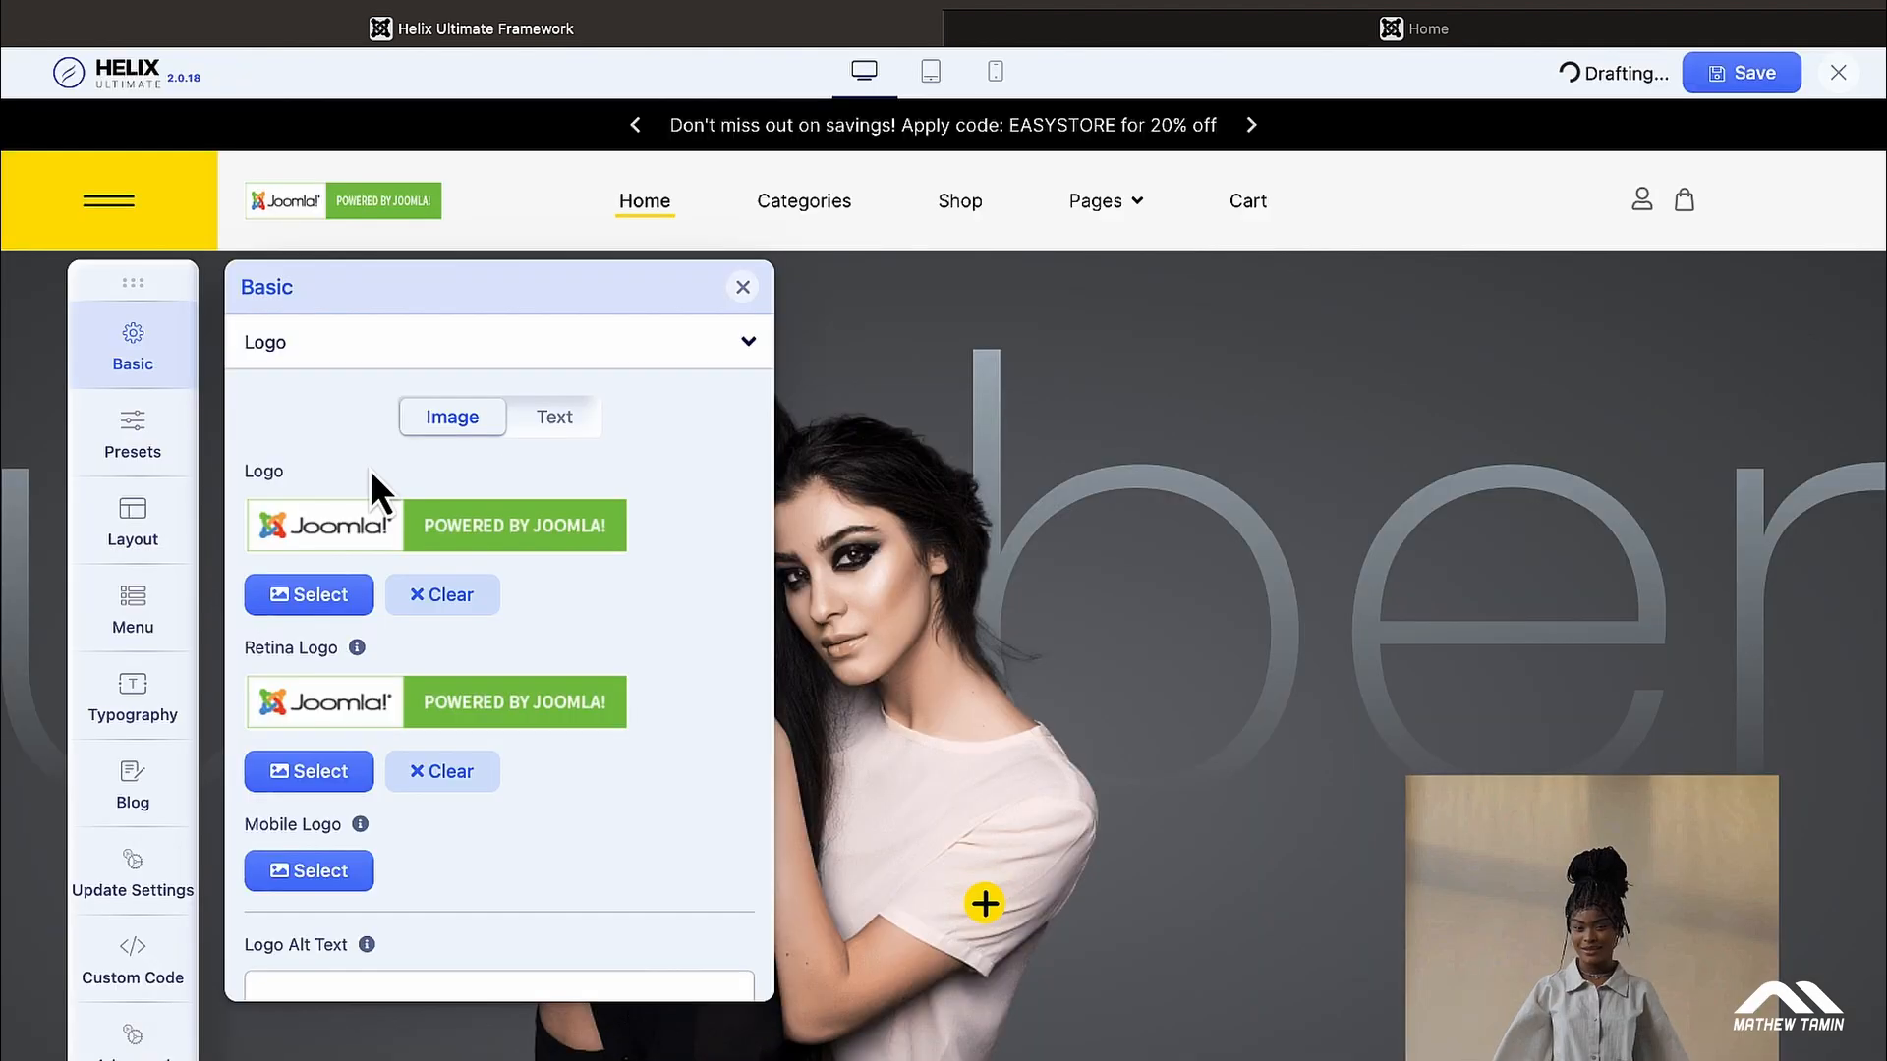
left_click(319, 872)
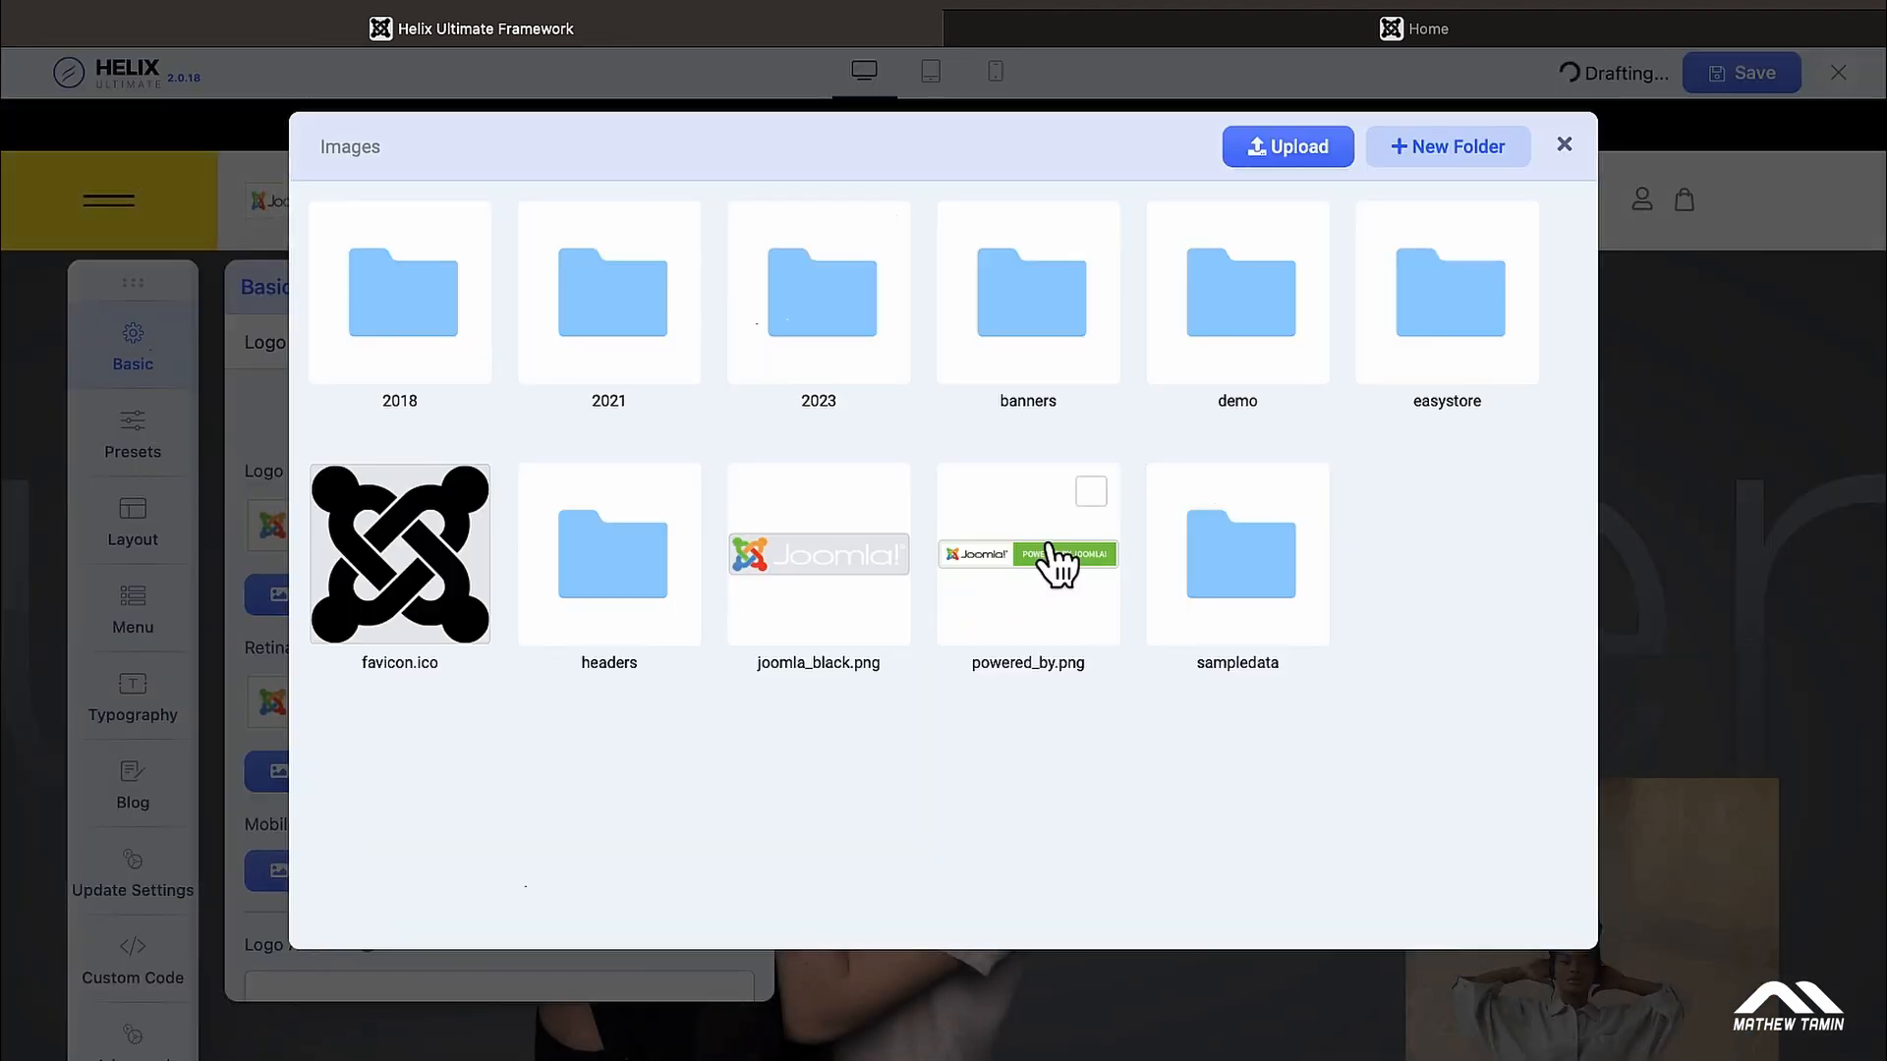
left_click(1056, 565)
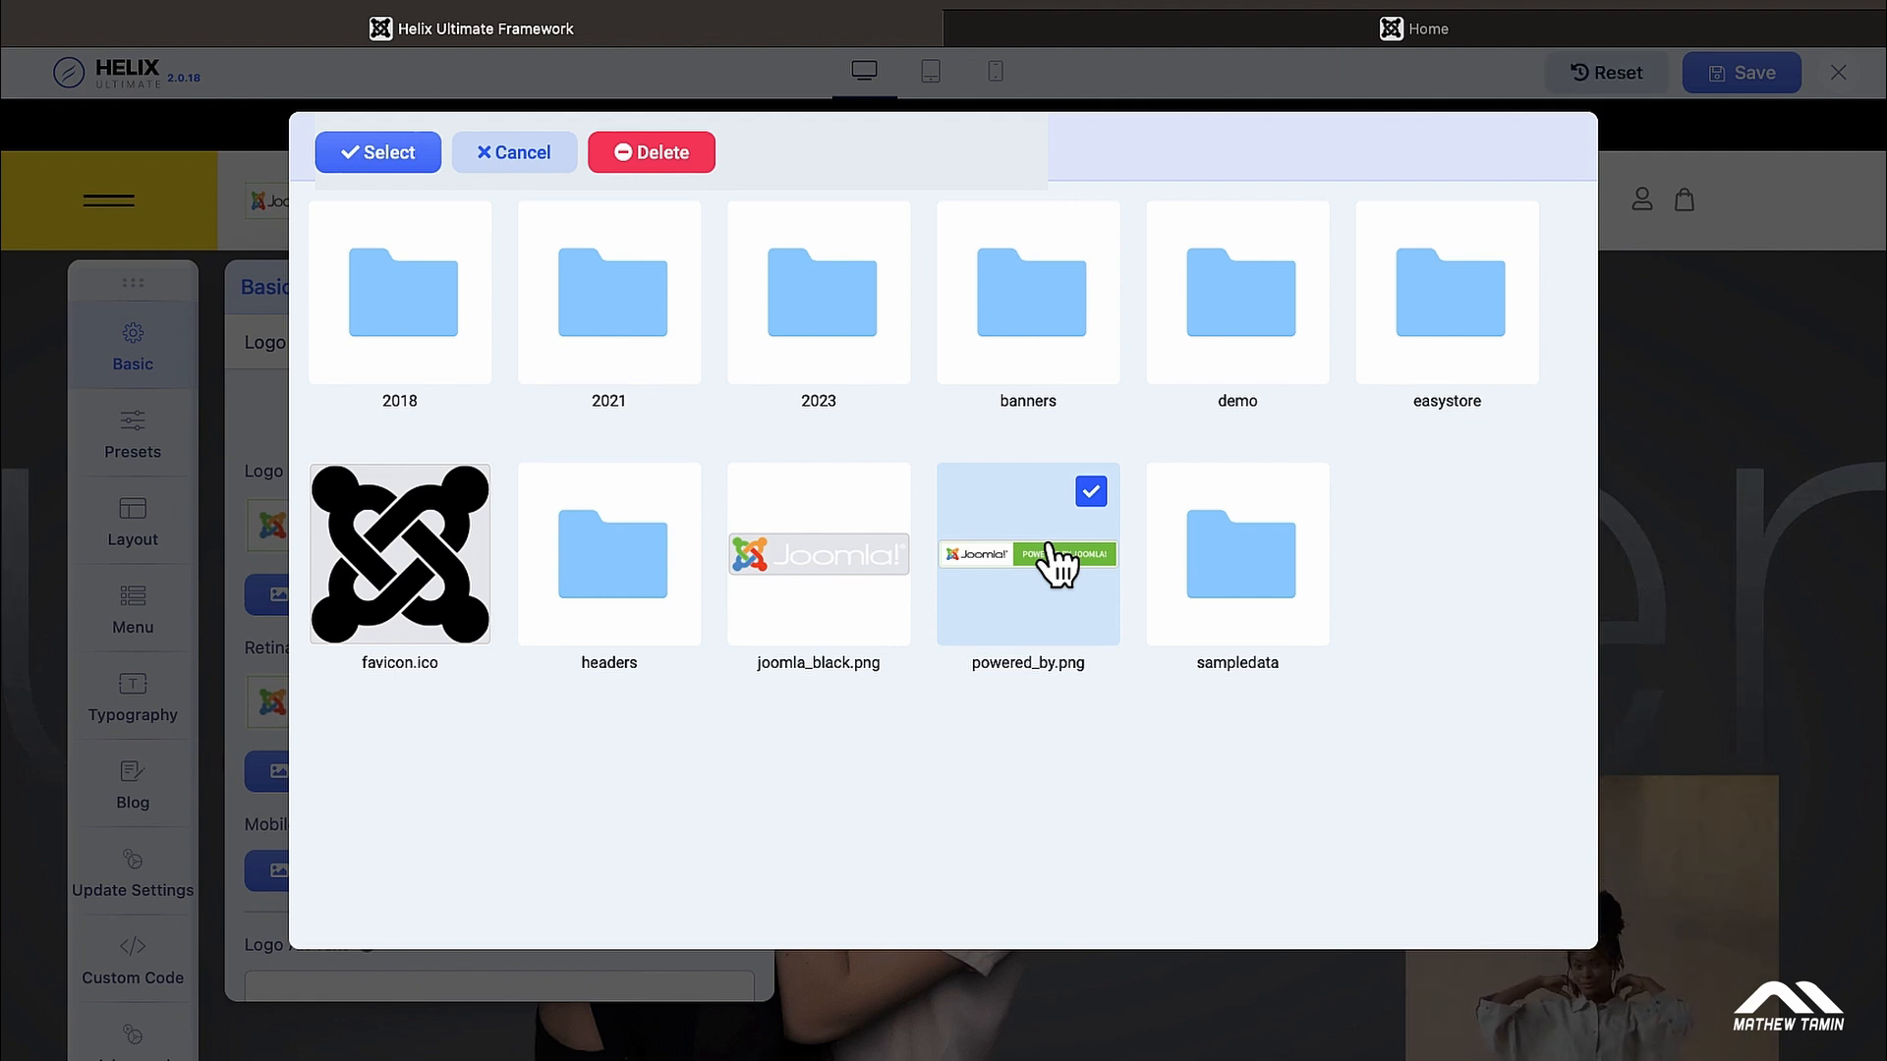
left_click(388, 153)
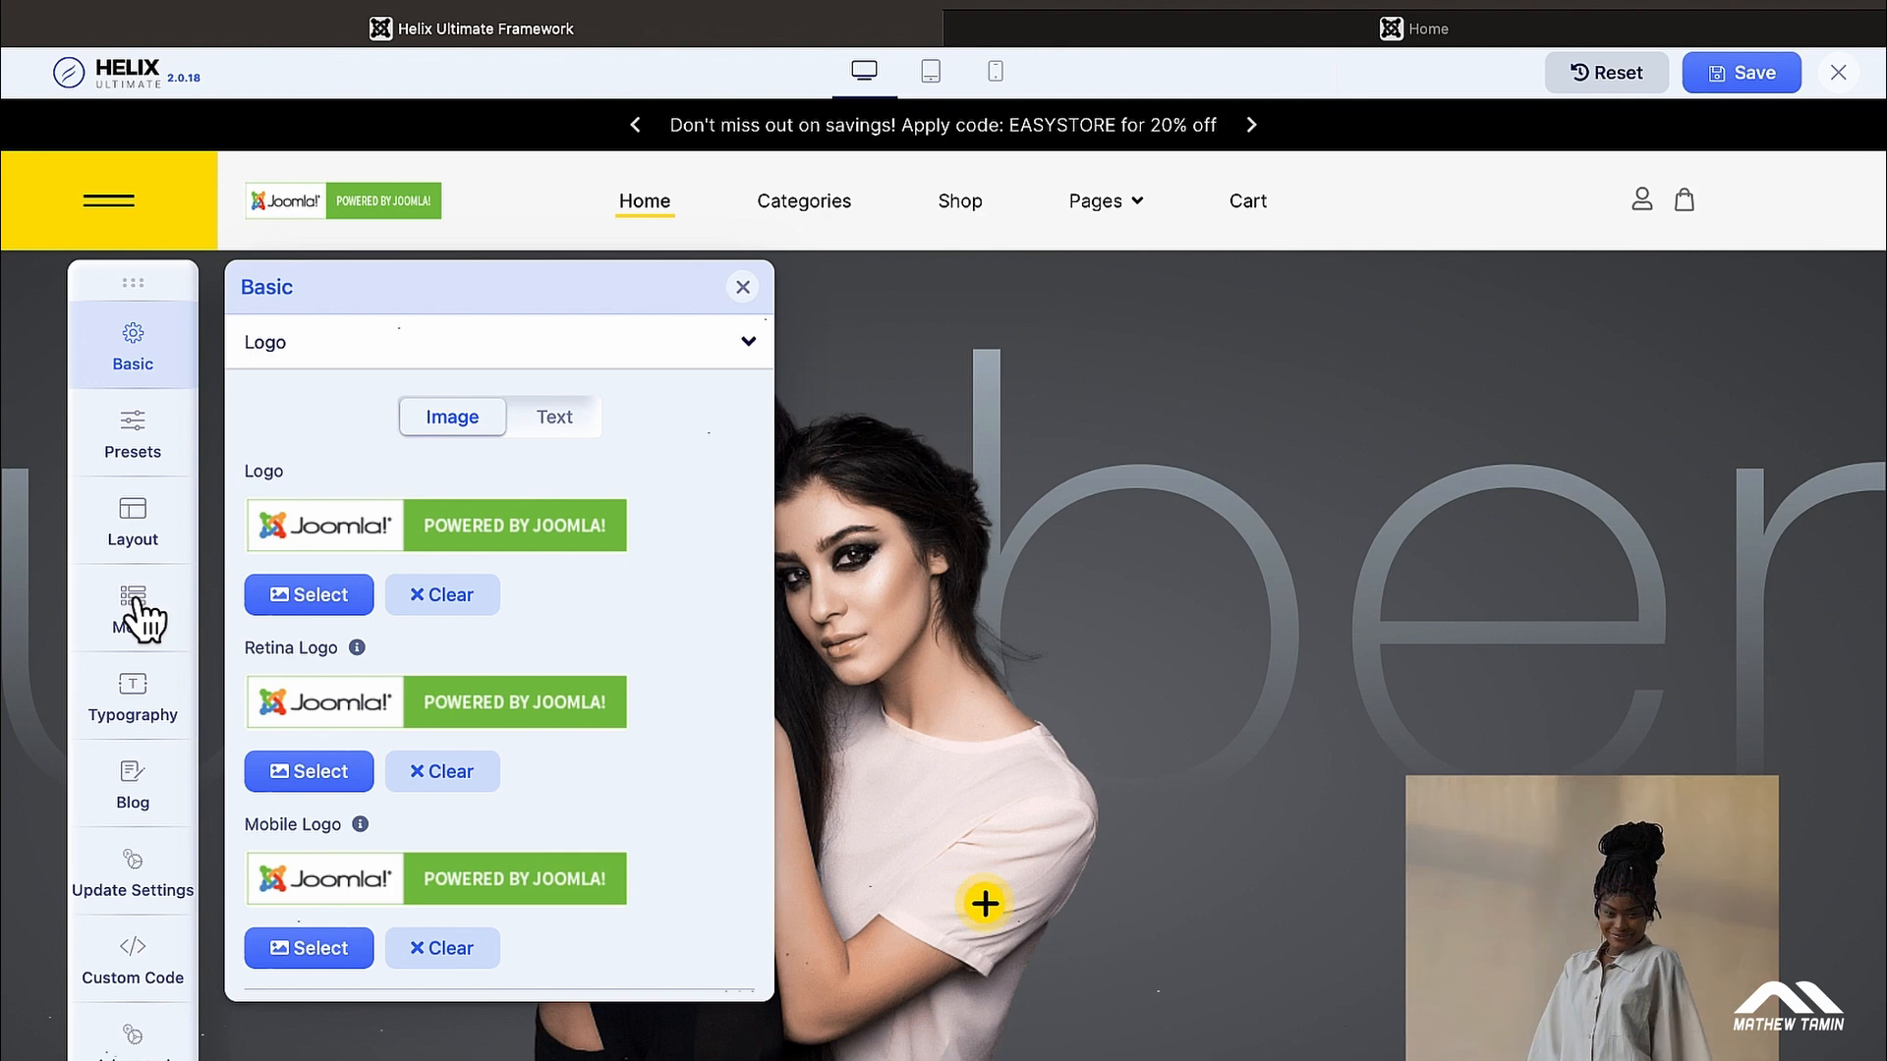
In the Basic settings' Header section, choose Fullwidth Left as the predefined header
scroll(336, 568, "down", 10)
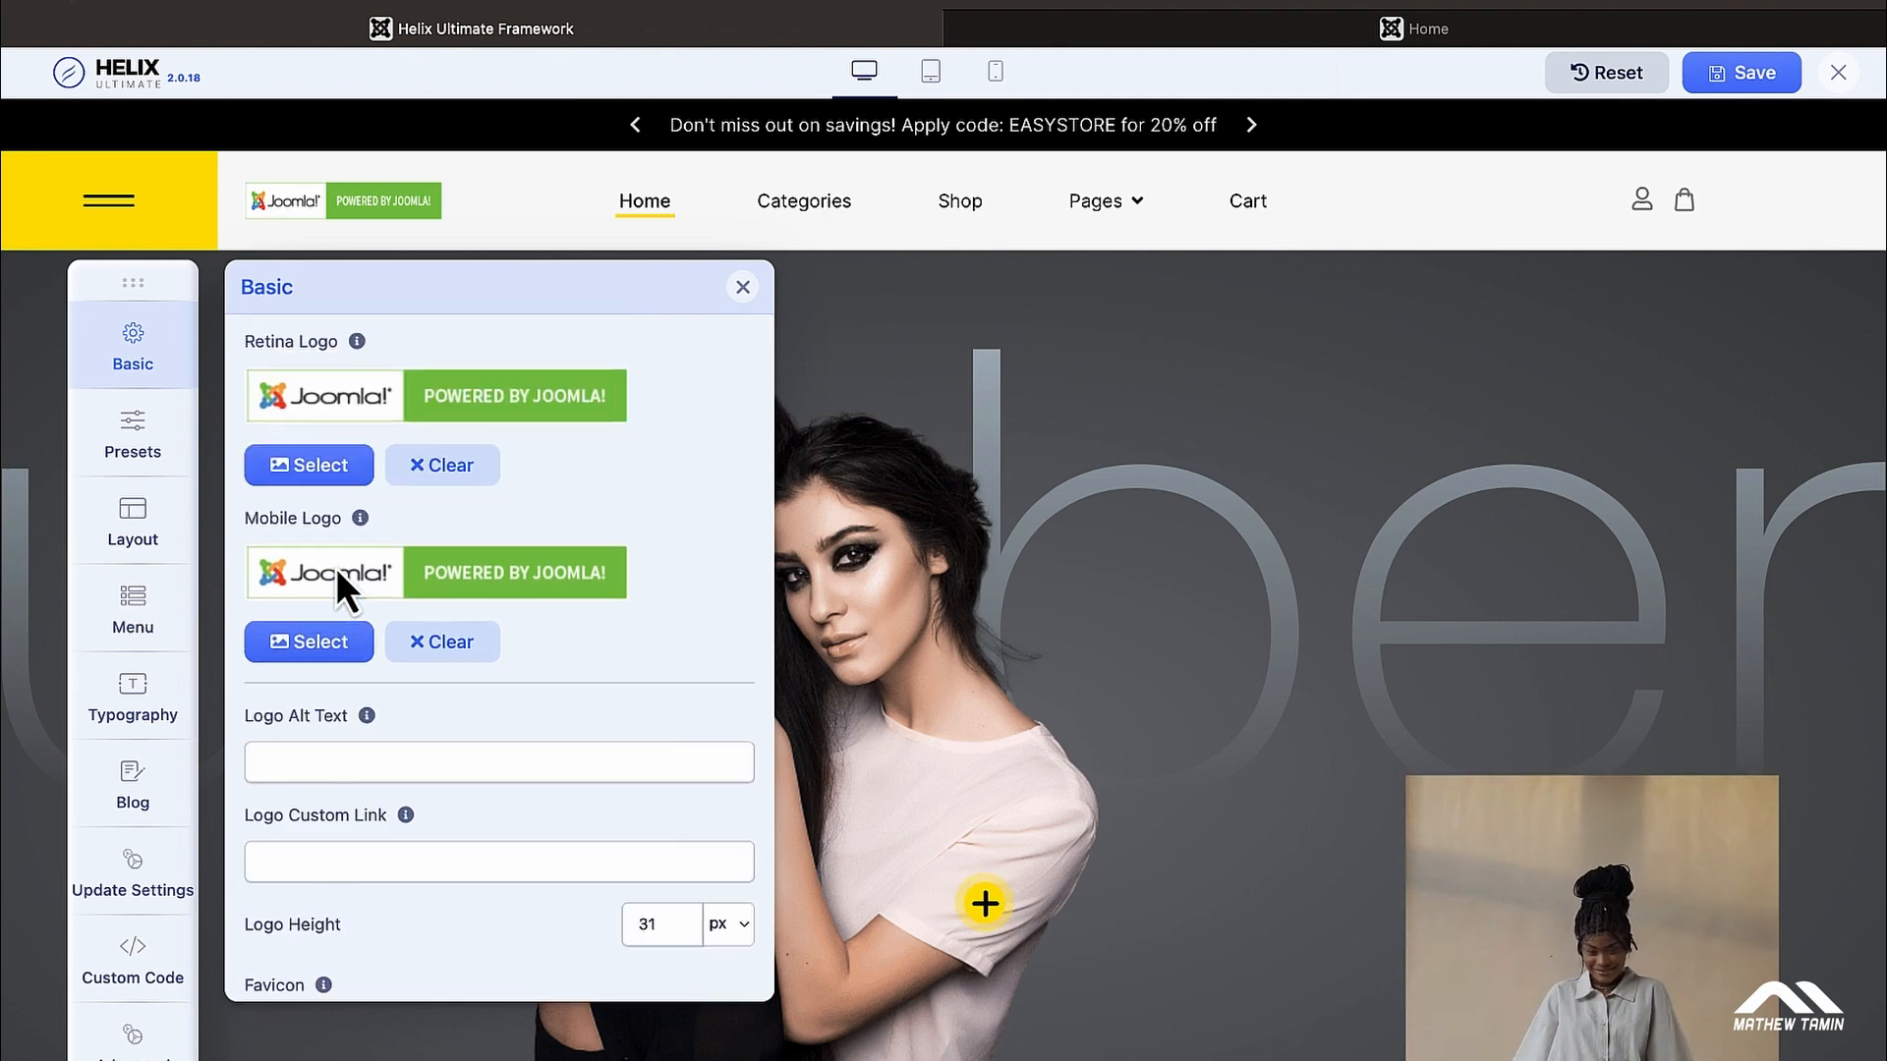
scroll(336, 568, "down", 3)
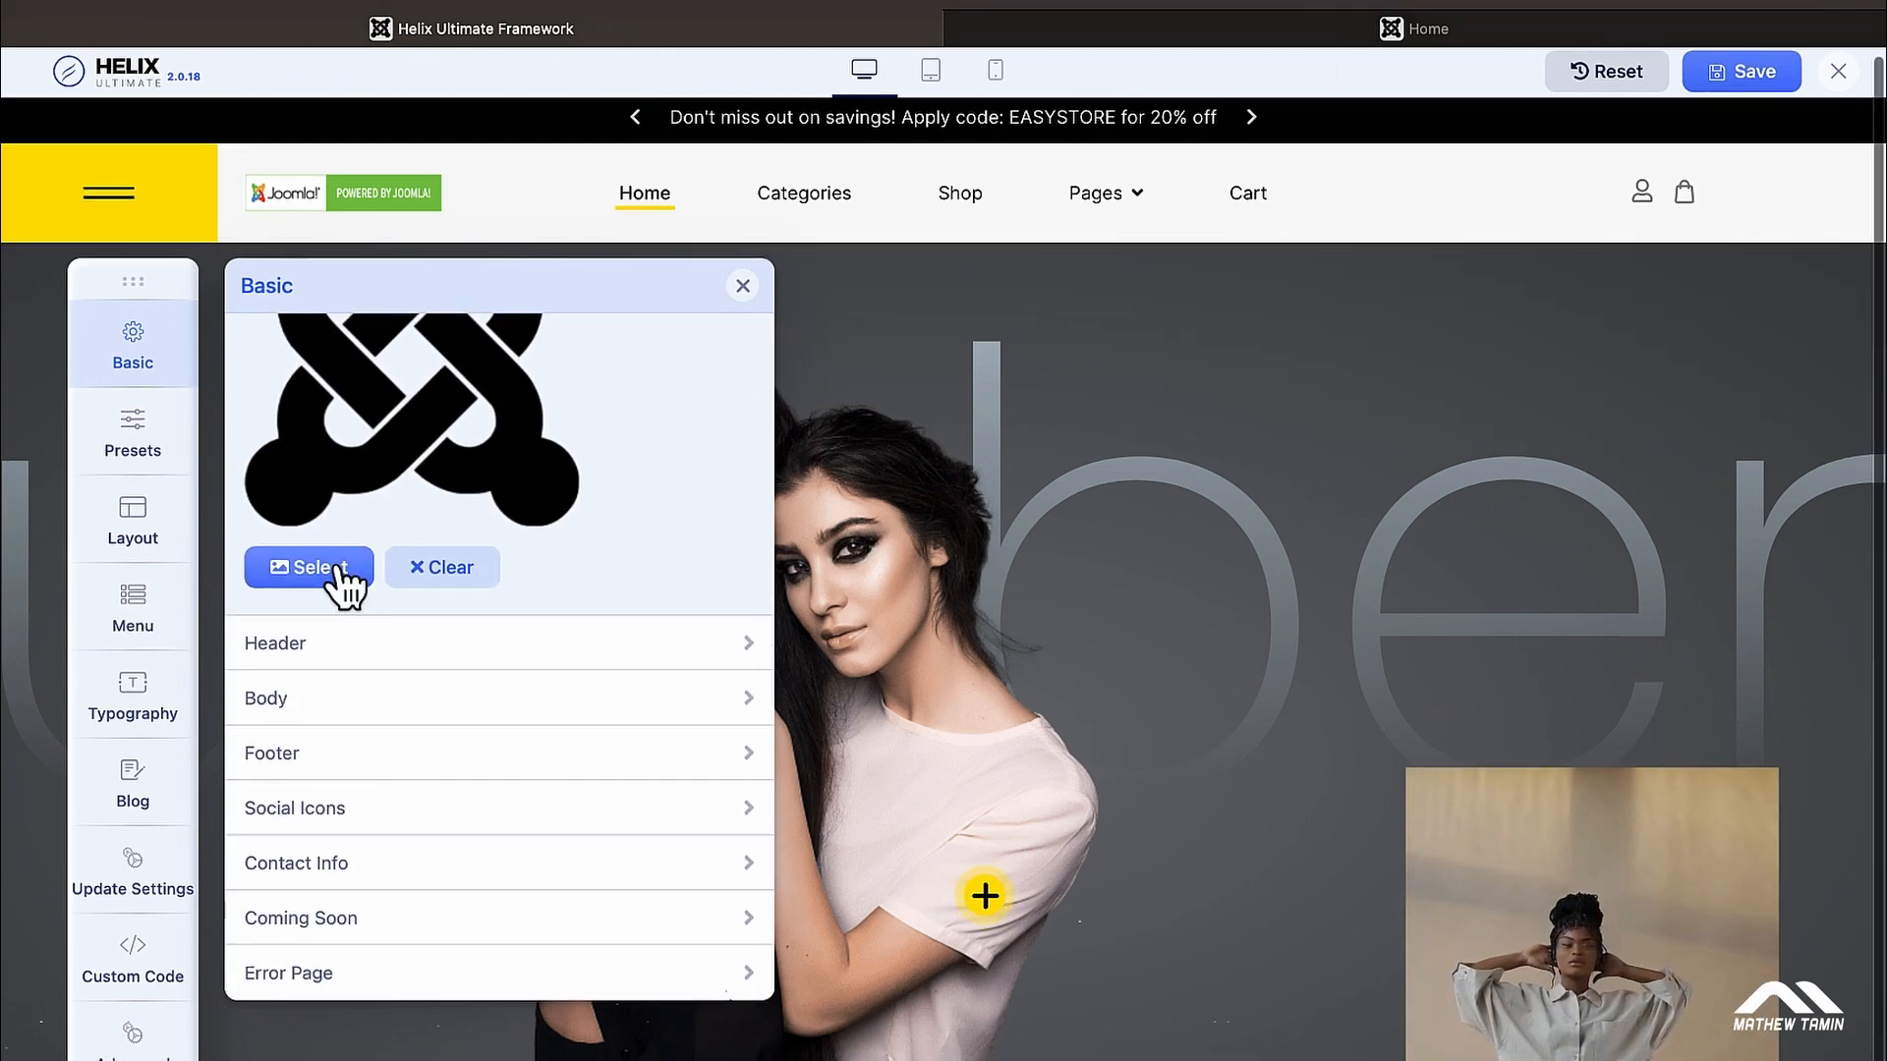
scroll(336, 567, "up", 3)
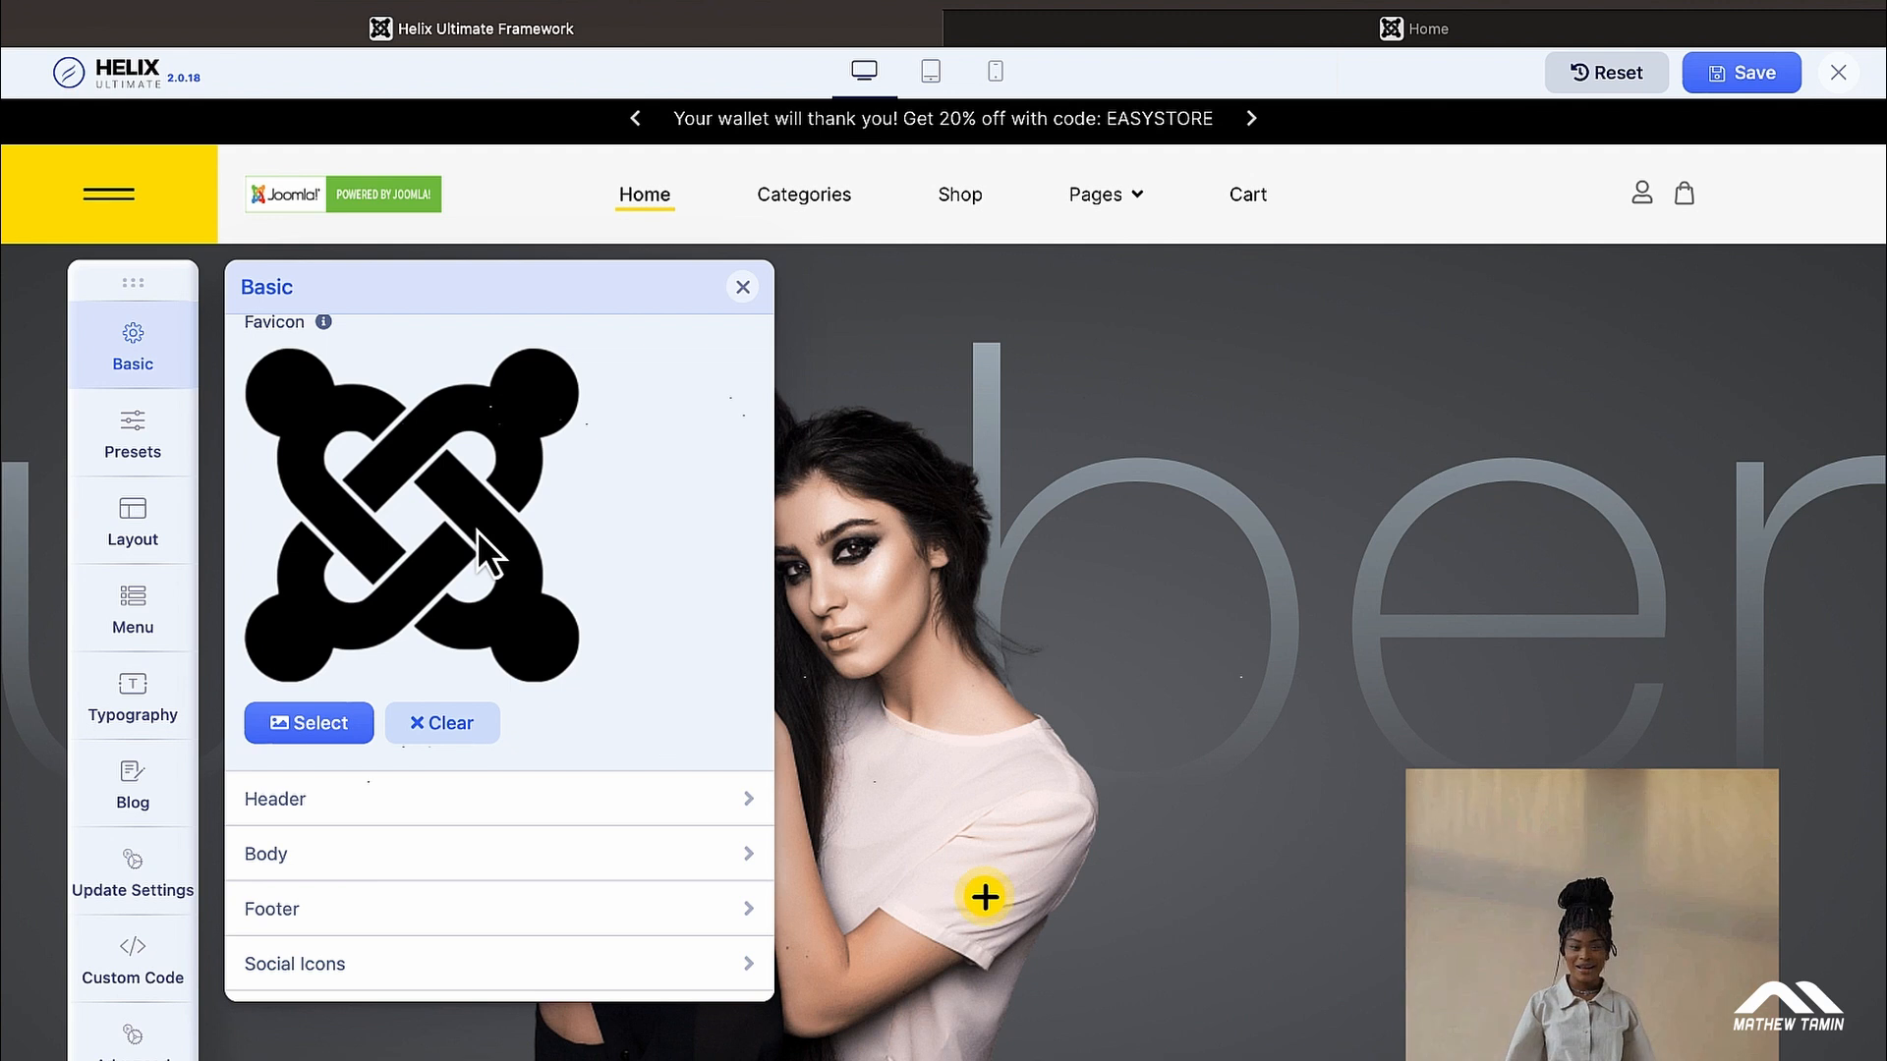
scroll(475, 530, "down", 2)
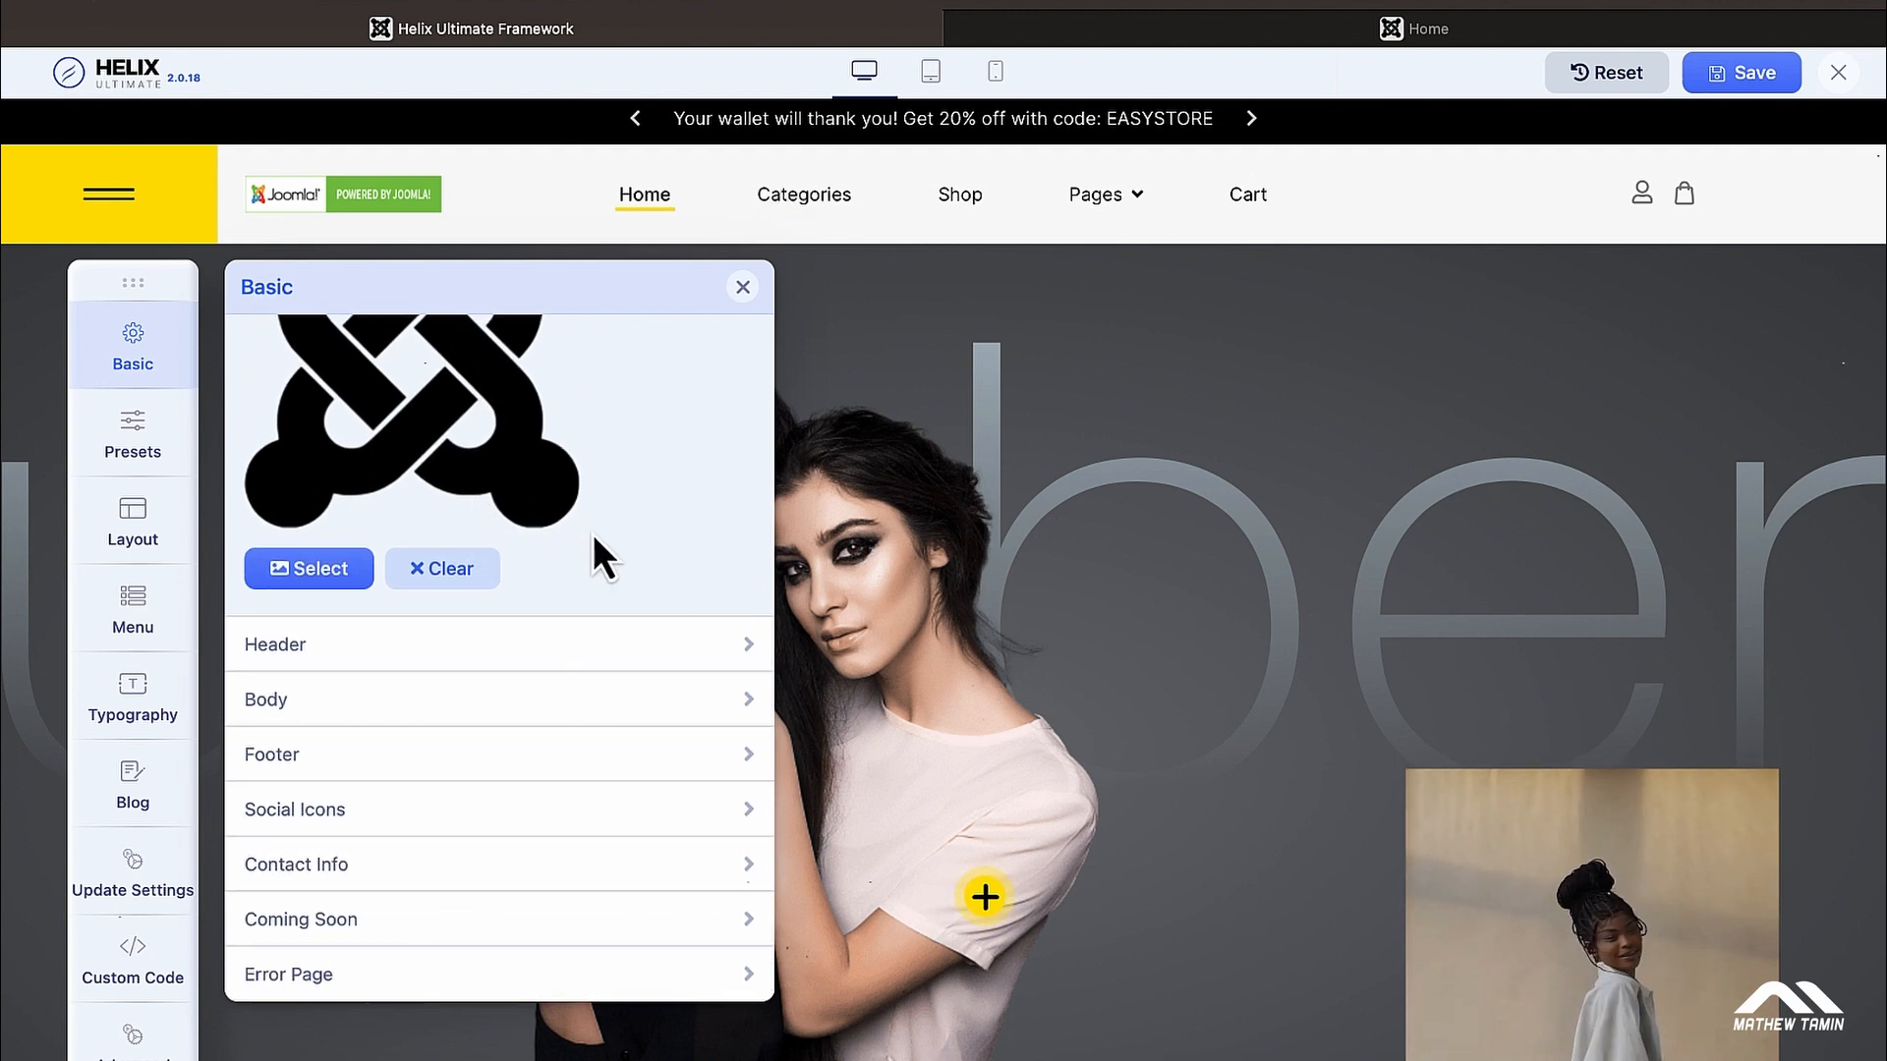
left_click(521, 649)
scroll(533, 586, "up", 5)
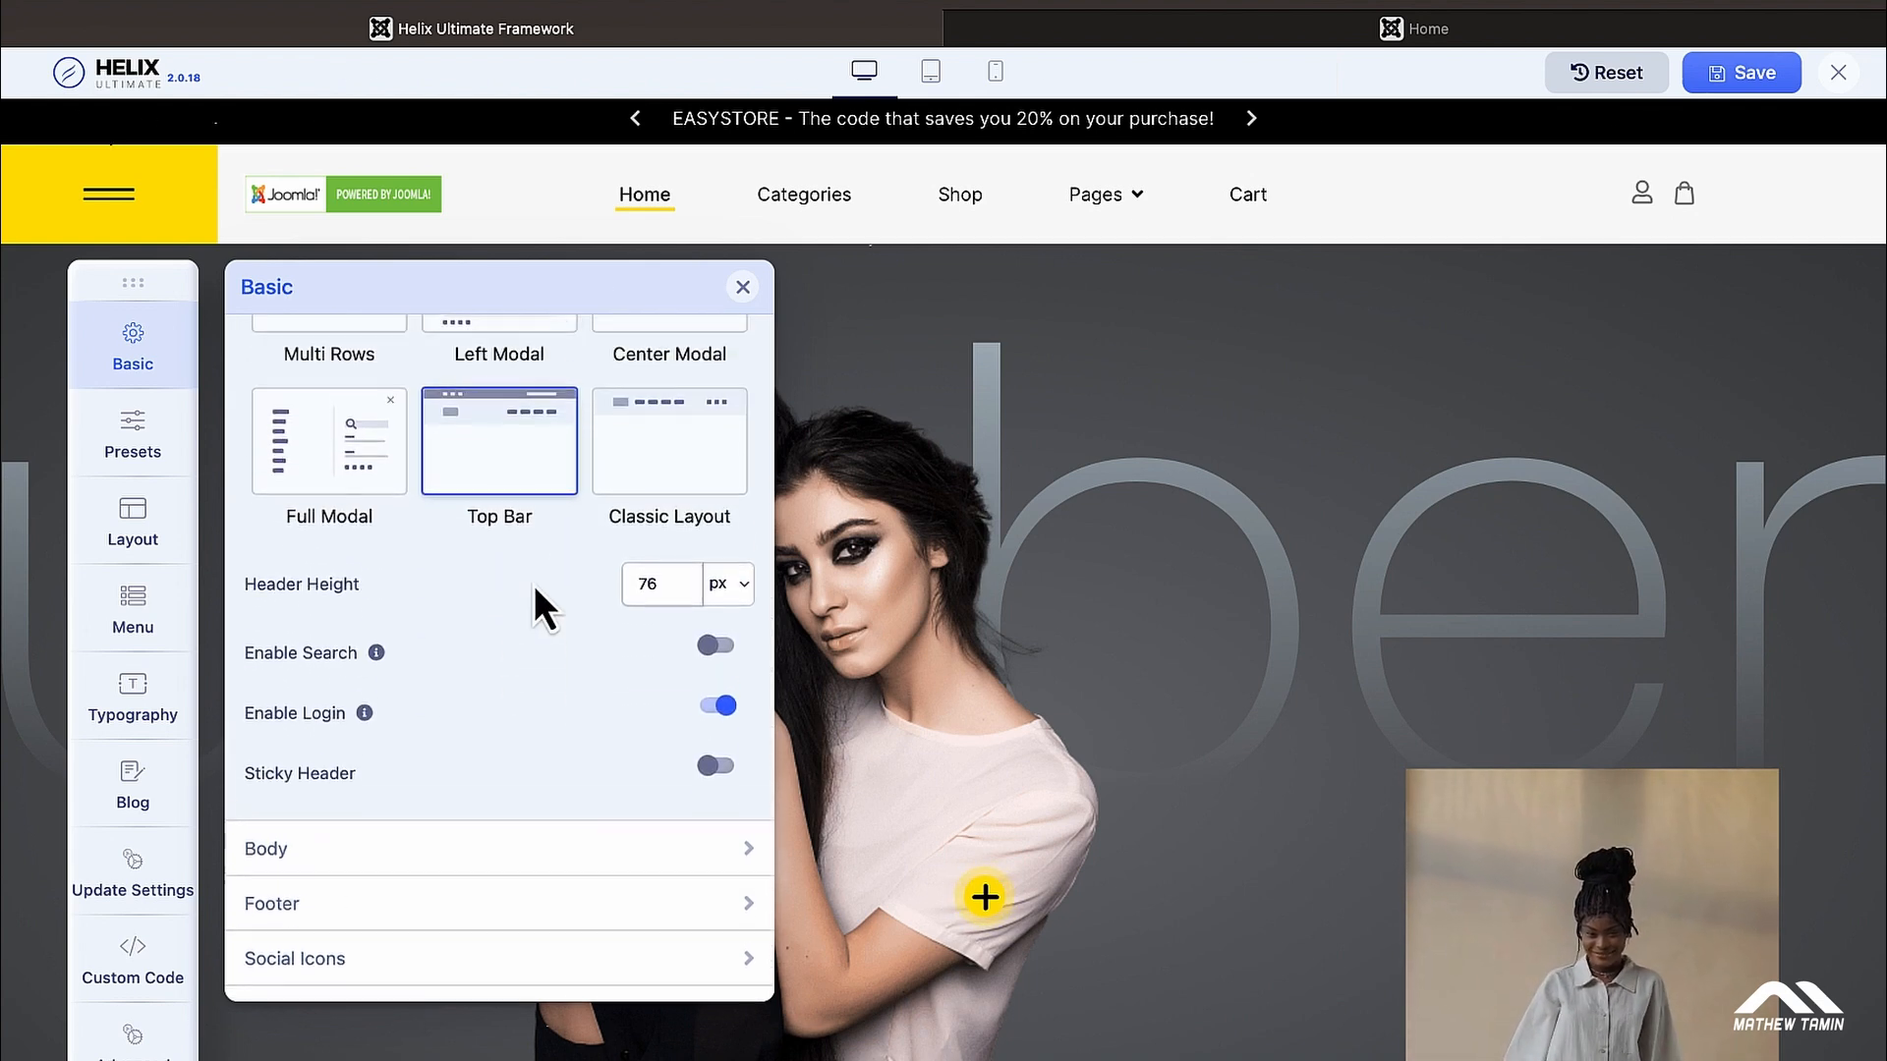
scroll(533, 585, "up", 1)
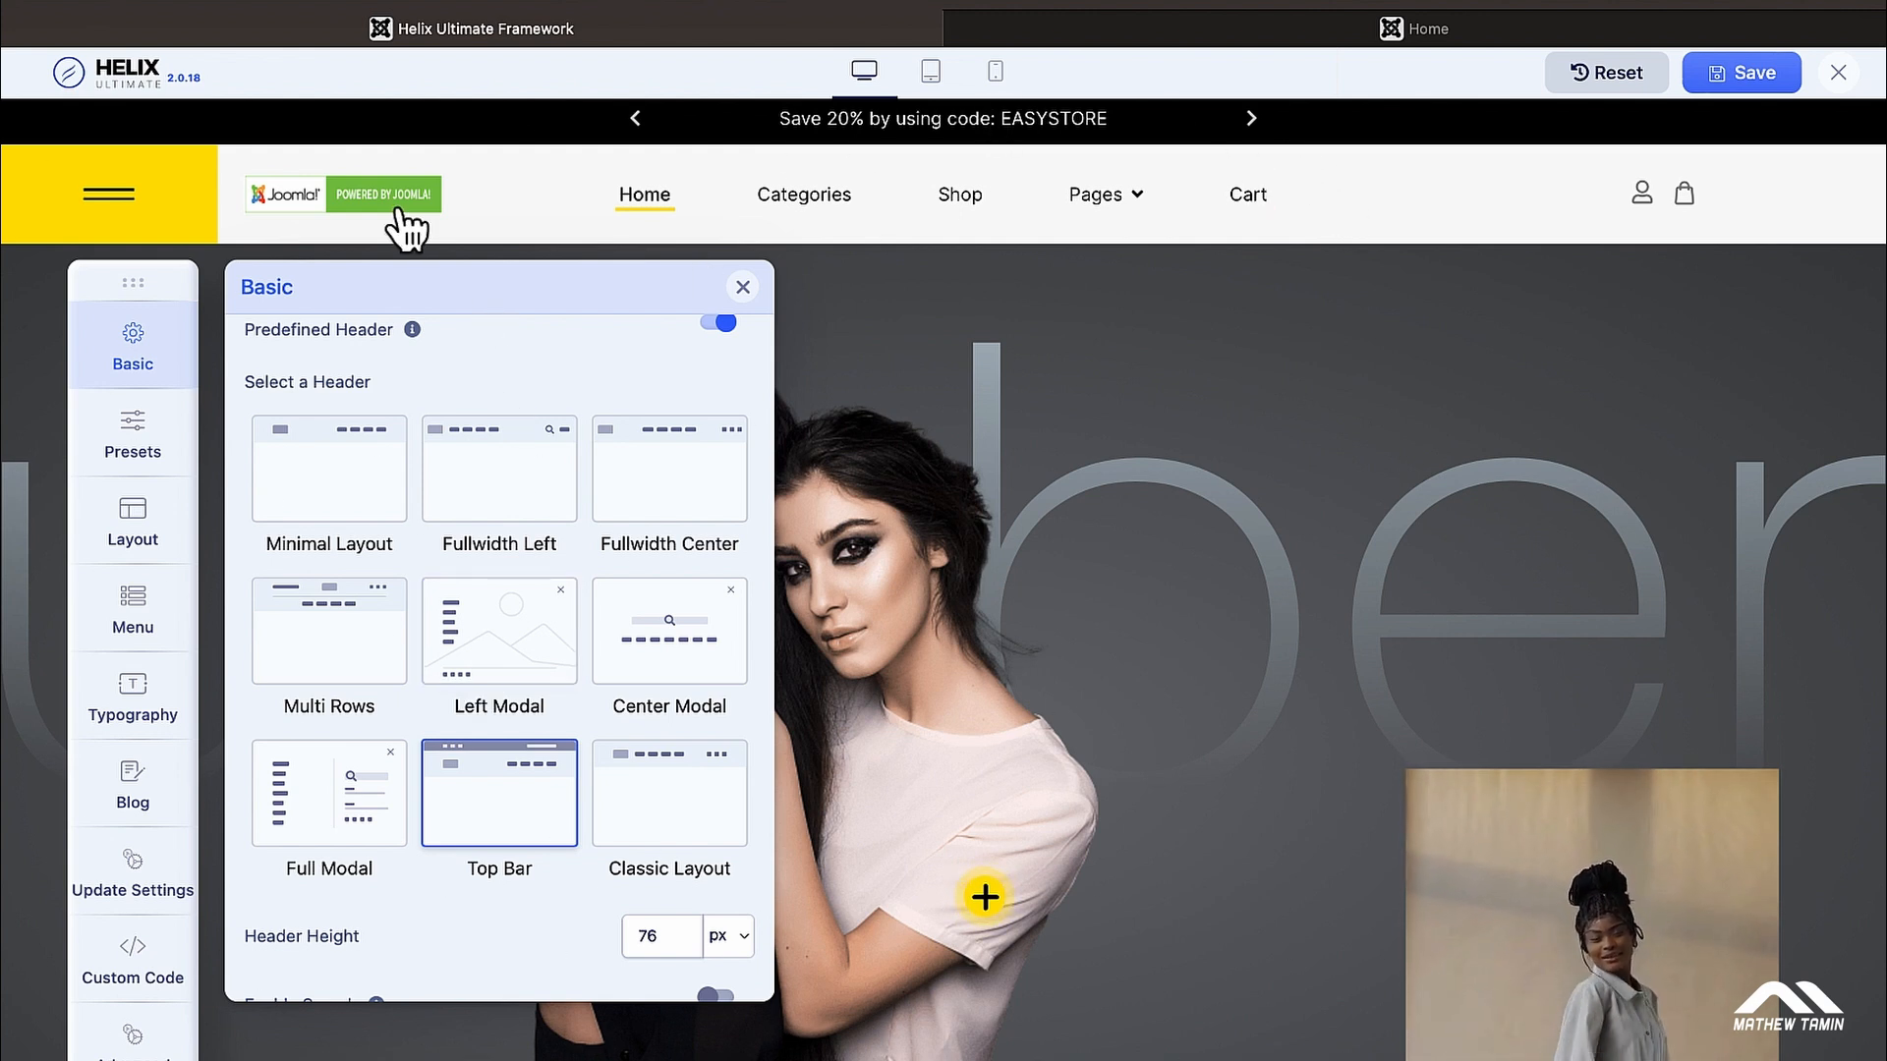
left_click(508, 515)
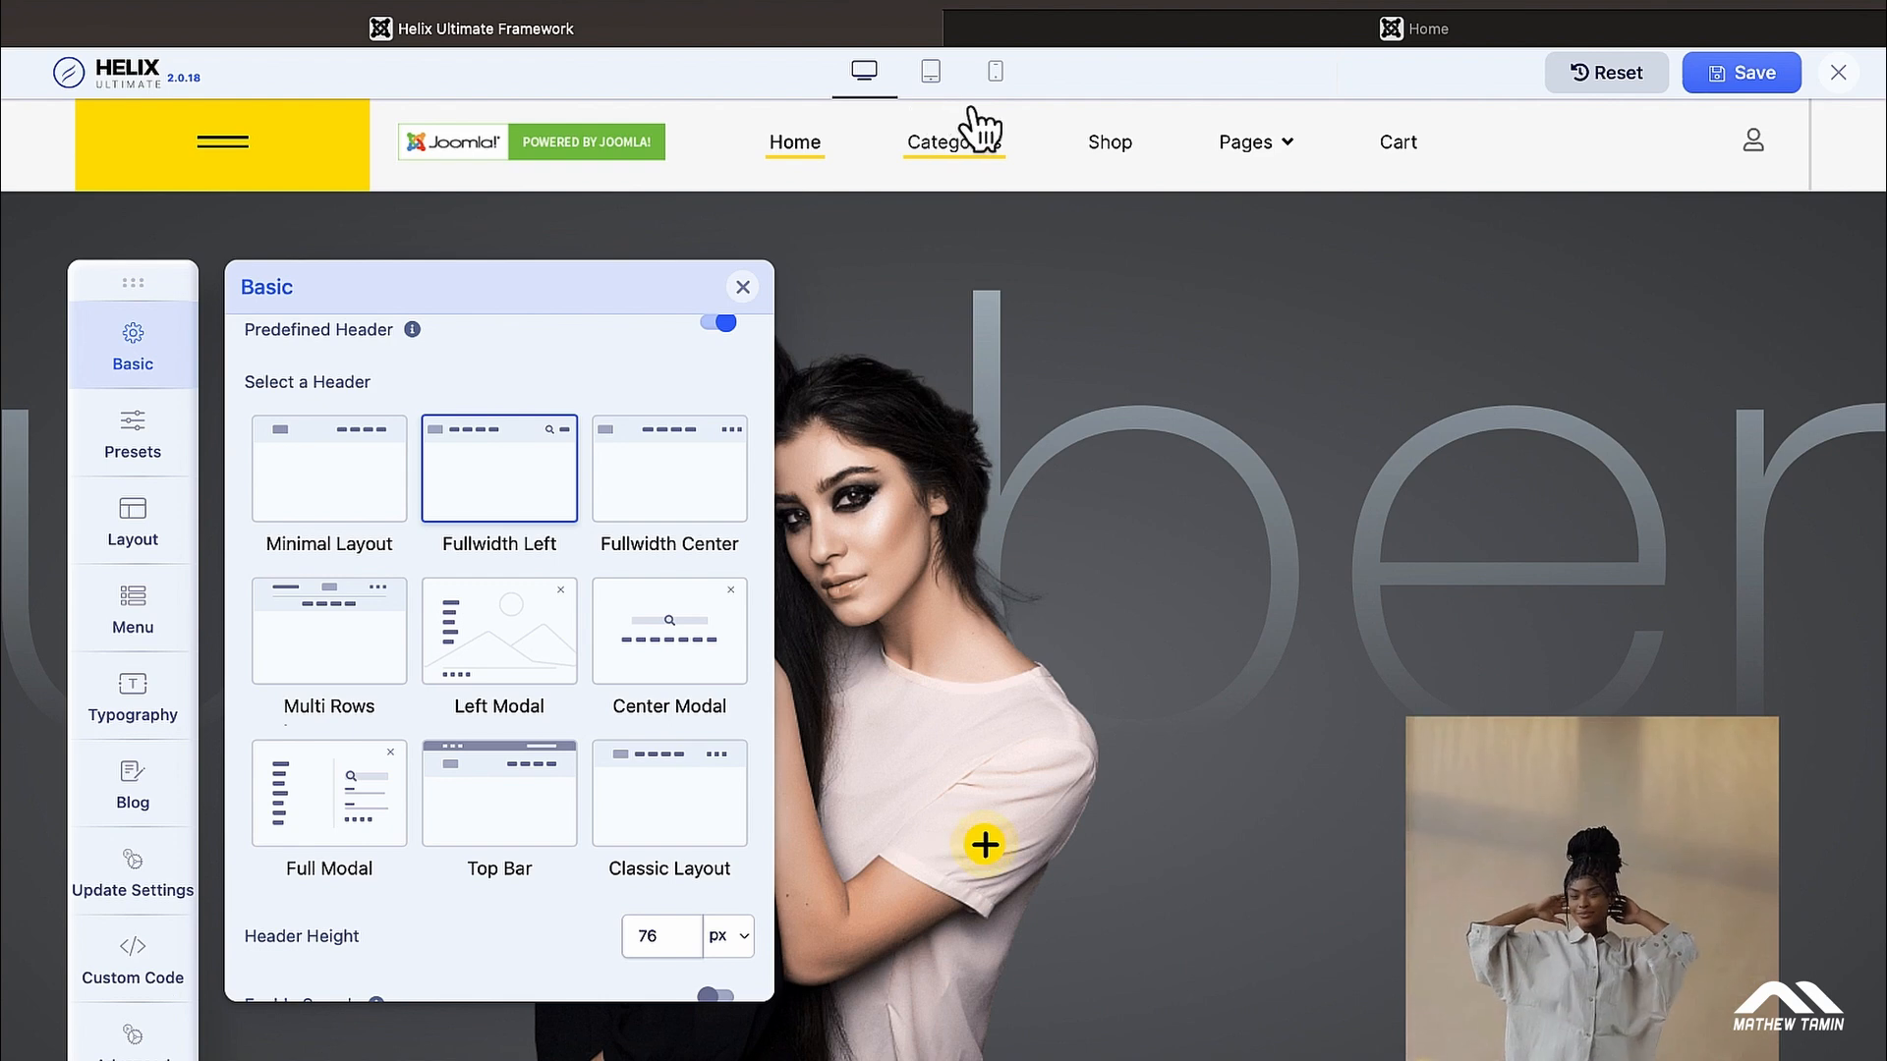
Preview the header in the tablet and mobile views and return to the desktop view
left_click(931, 82)
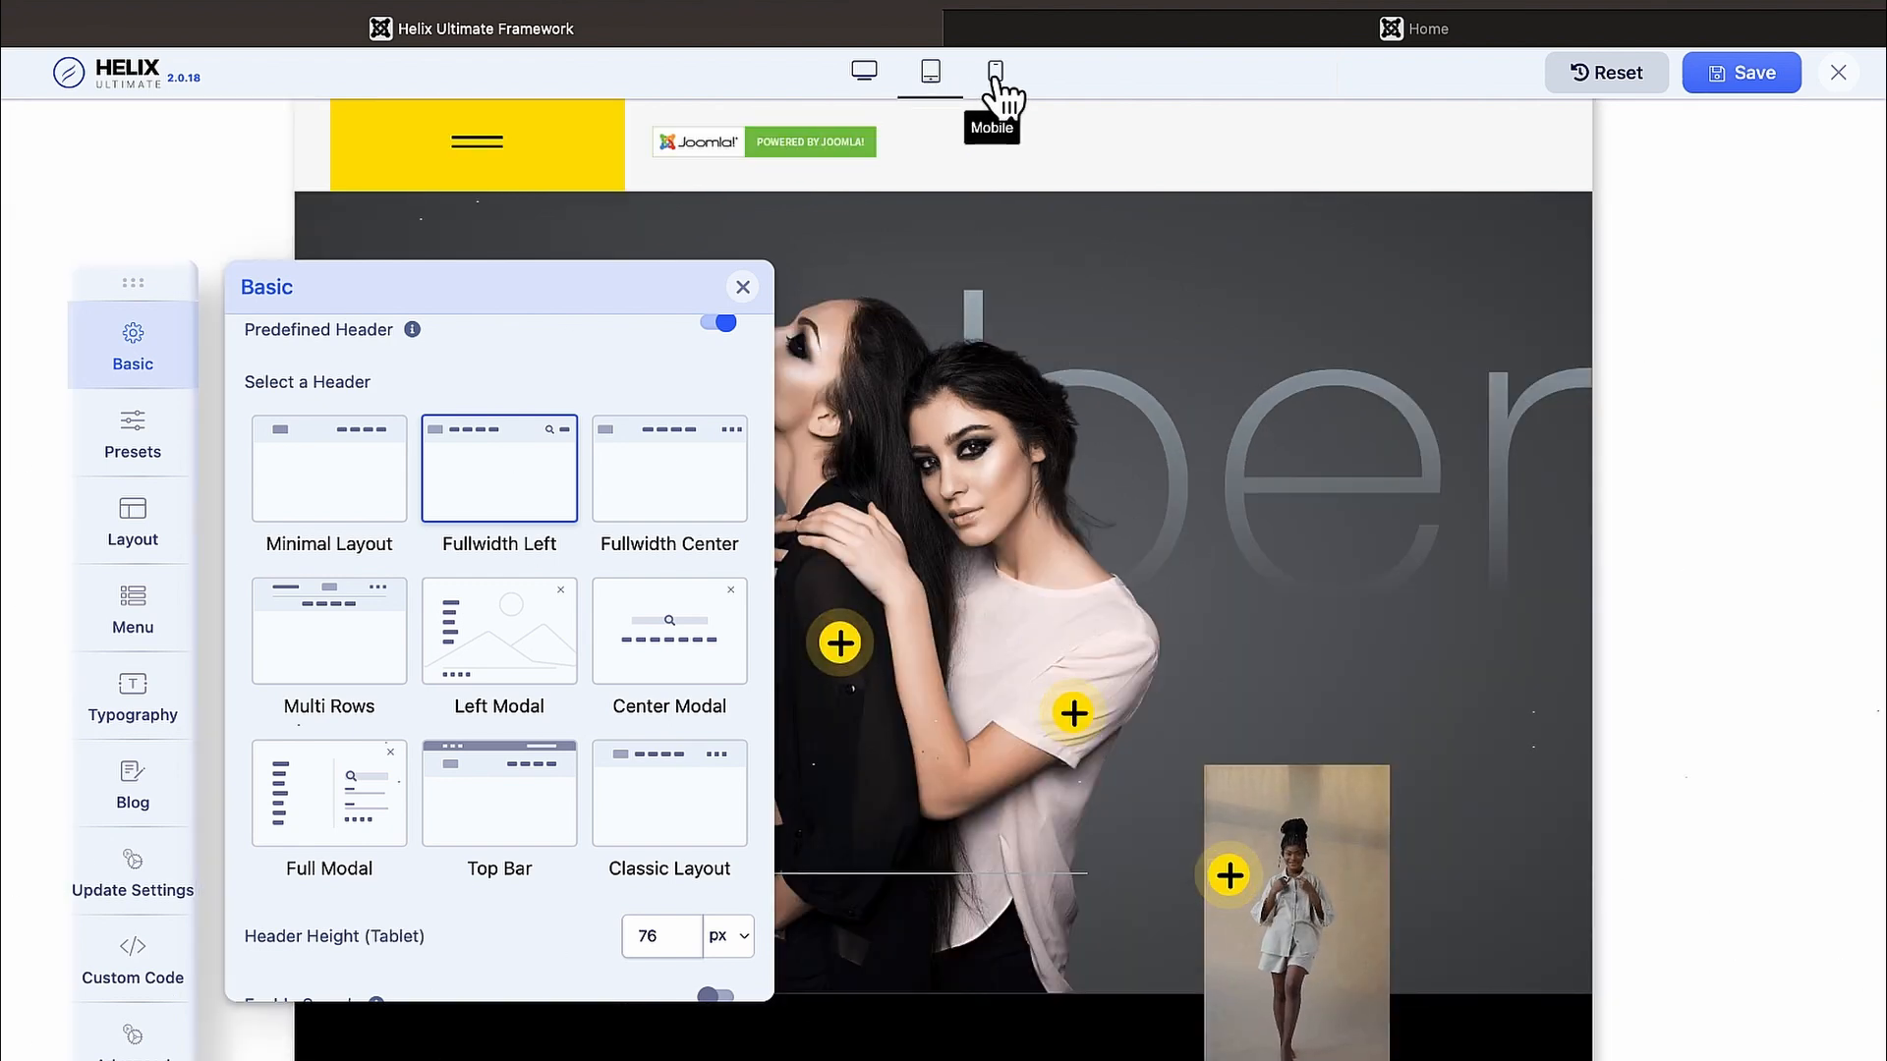
left_click(995, 77)
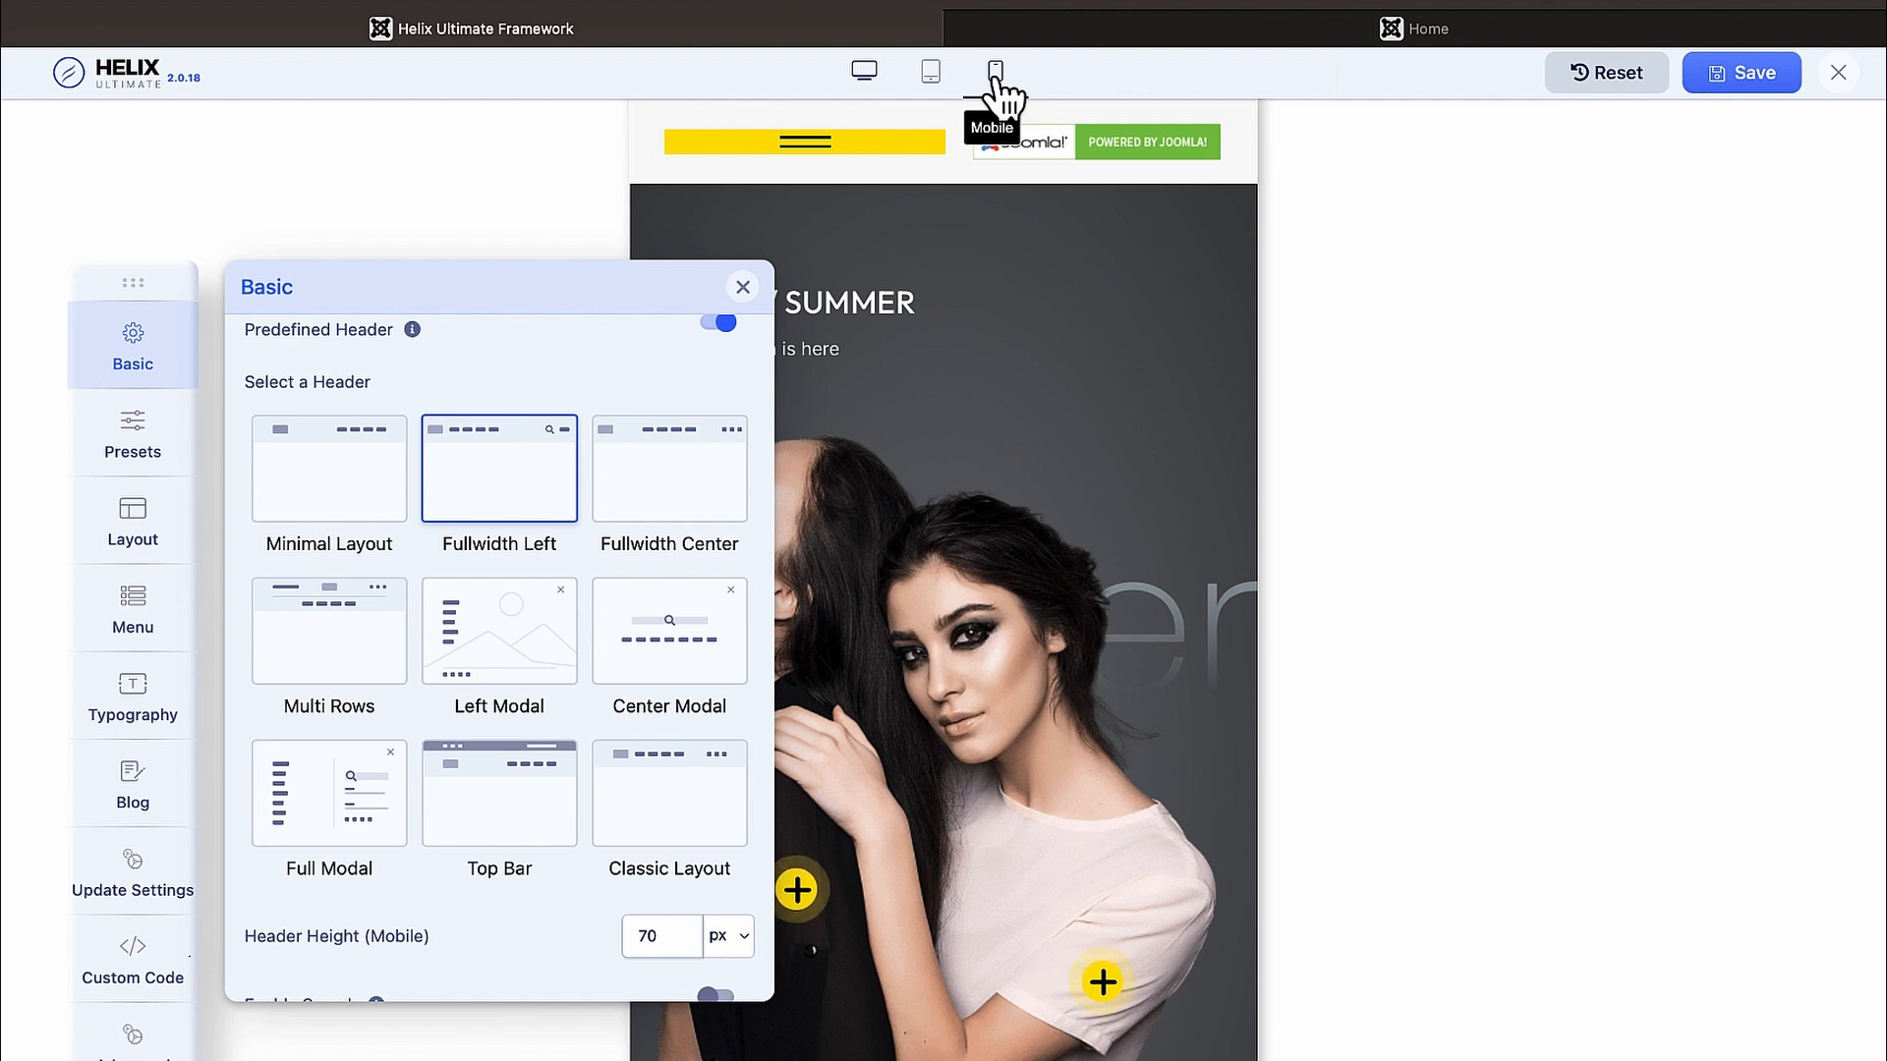
left_click(866, 77)
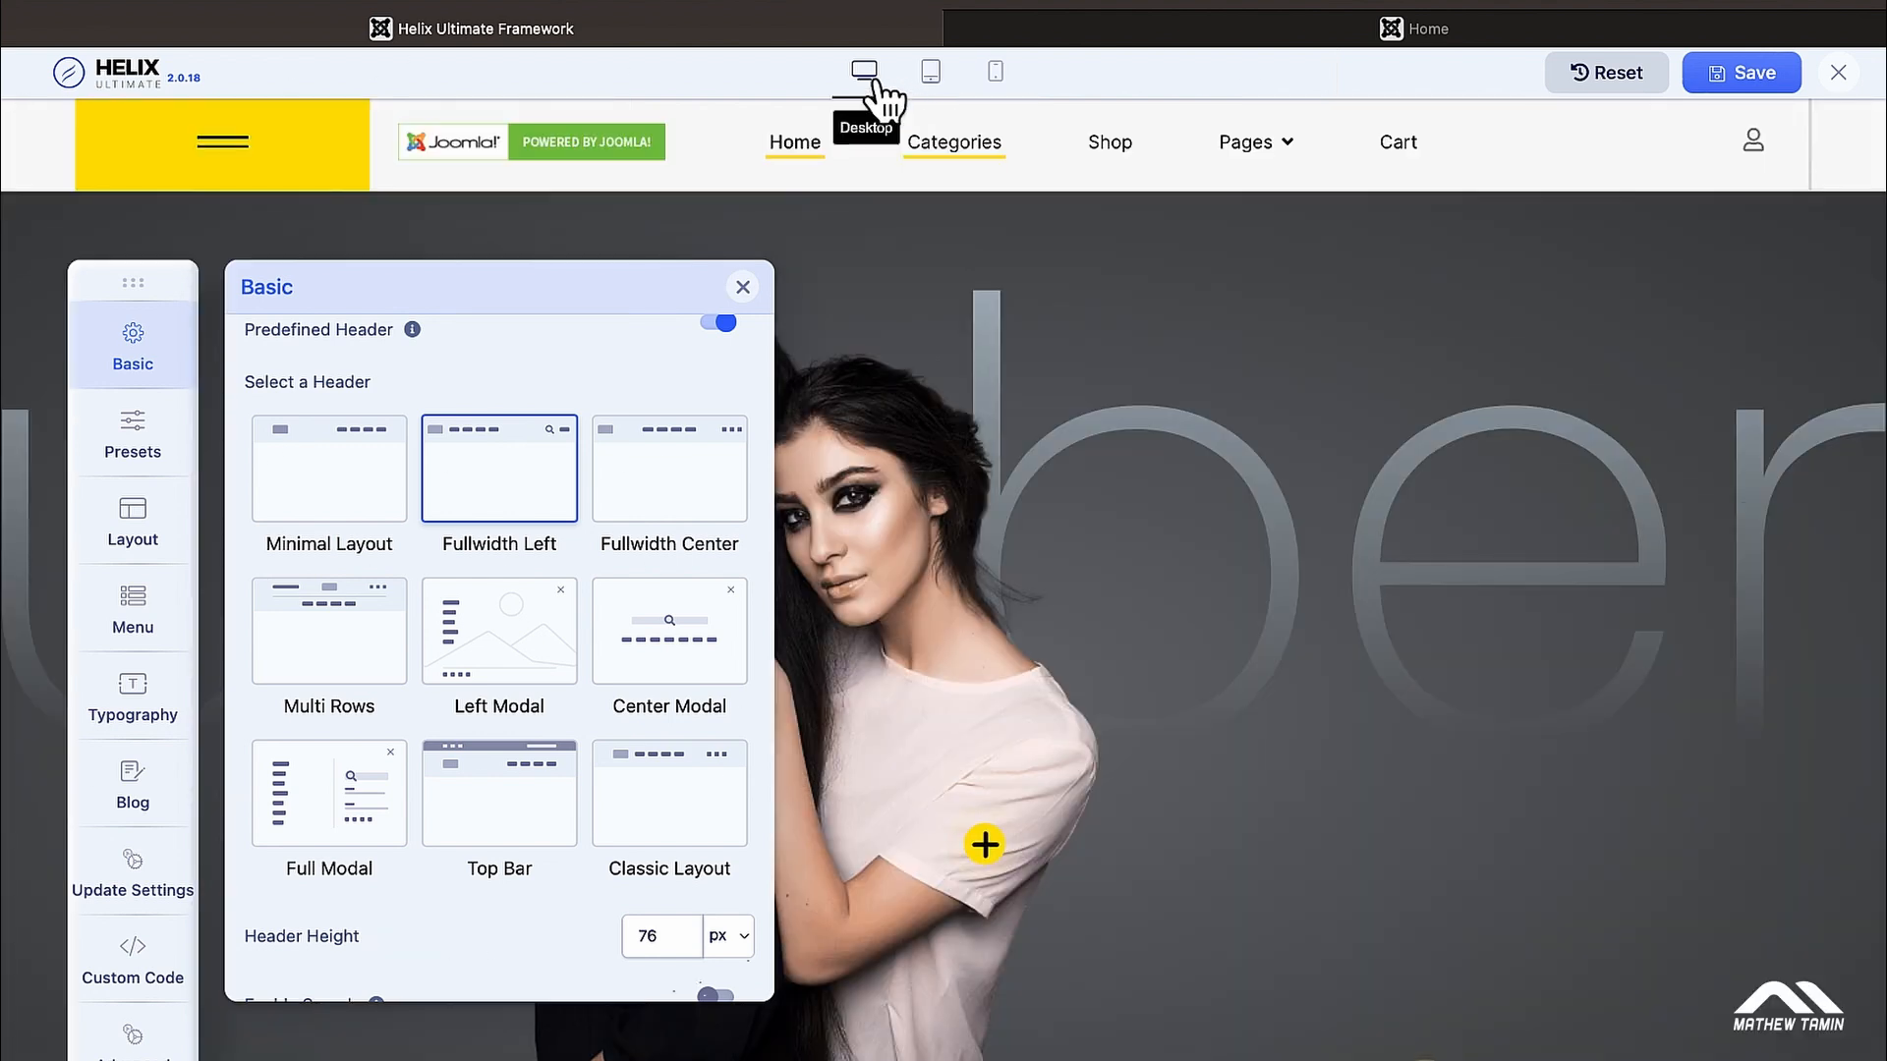
Try the Center Modal header and switch back to Fullwidth Left
left_click(649, 637)
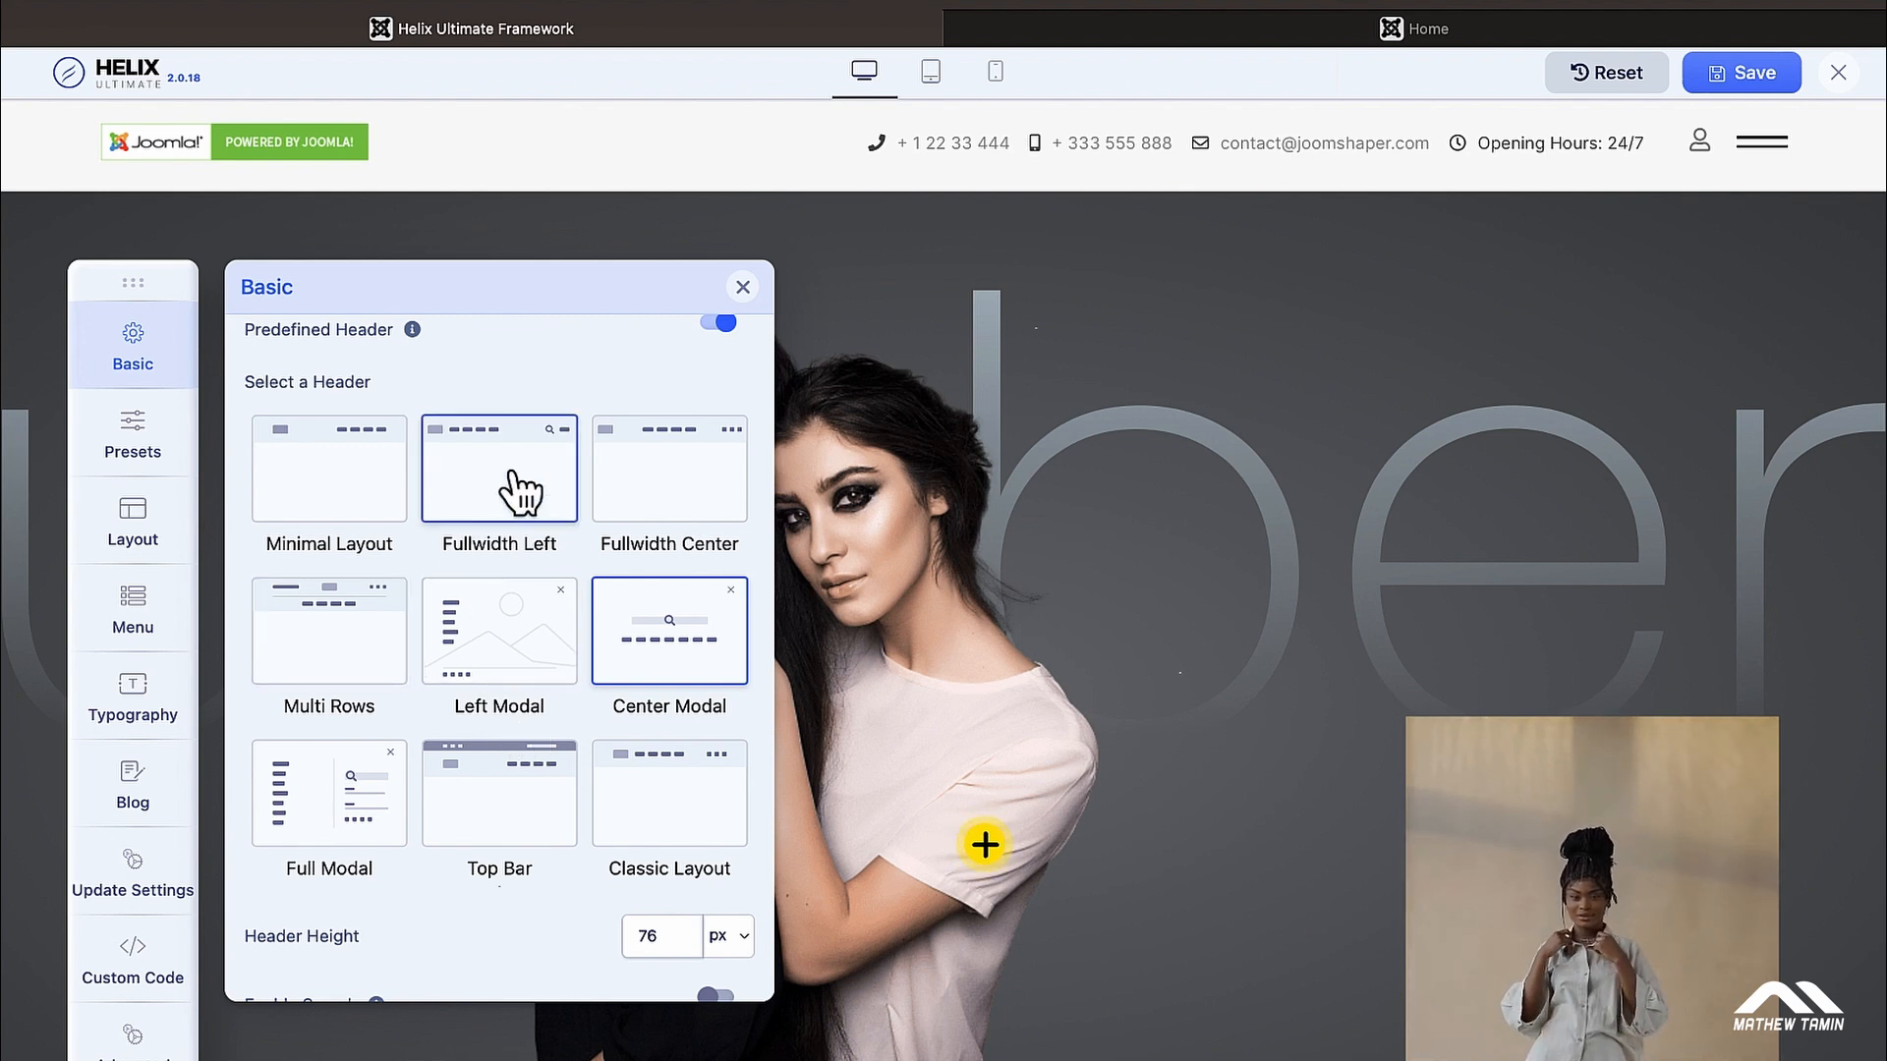
left_click(536, 444)
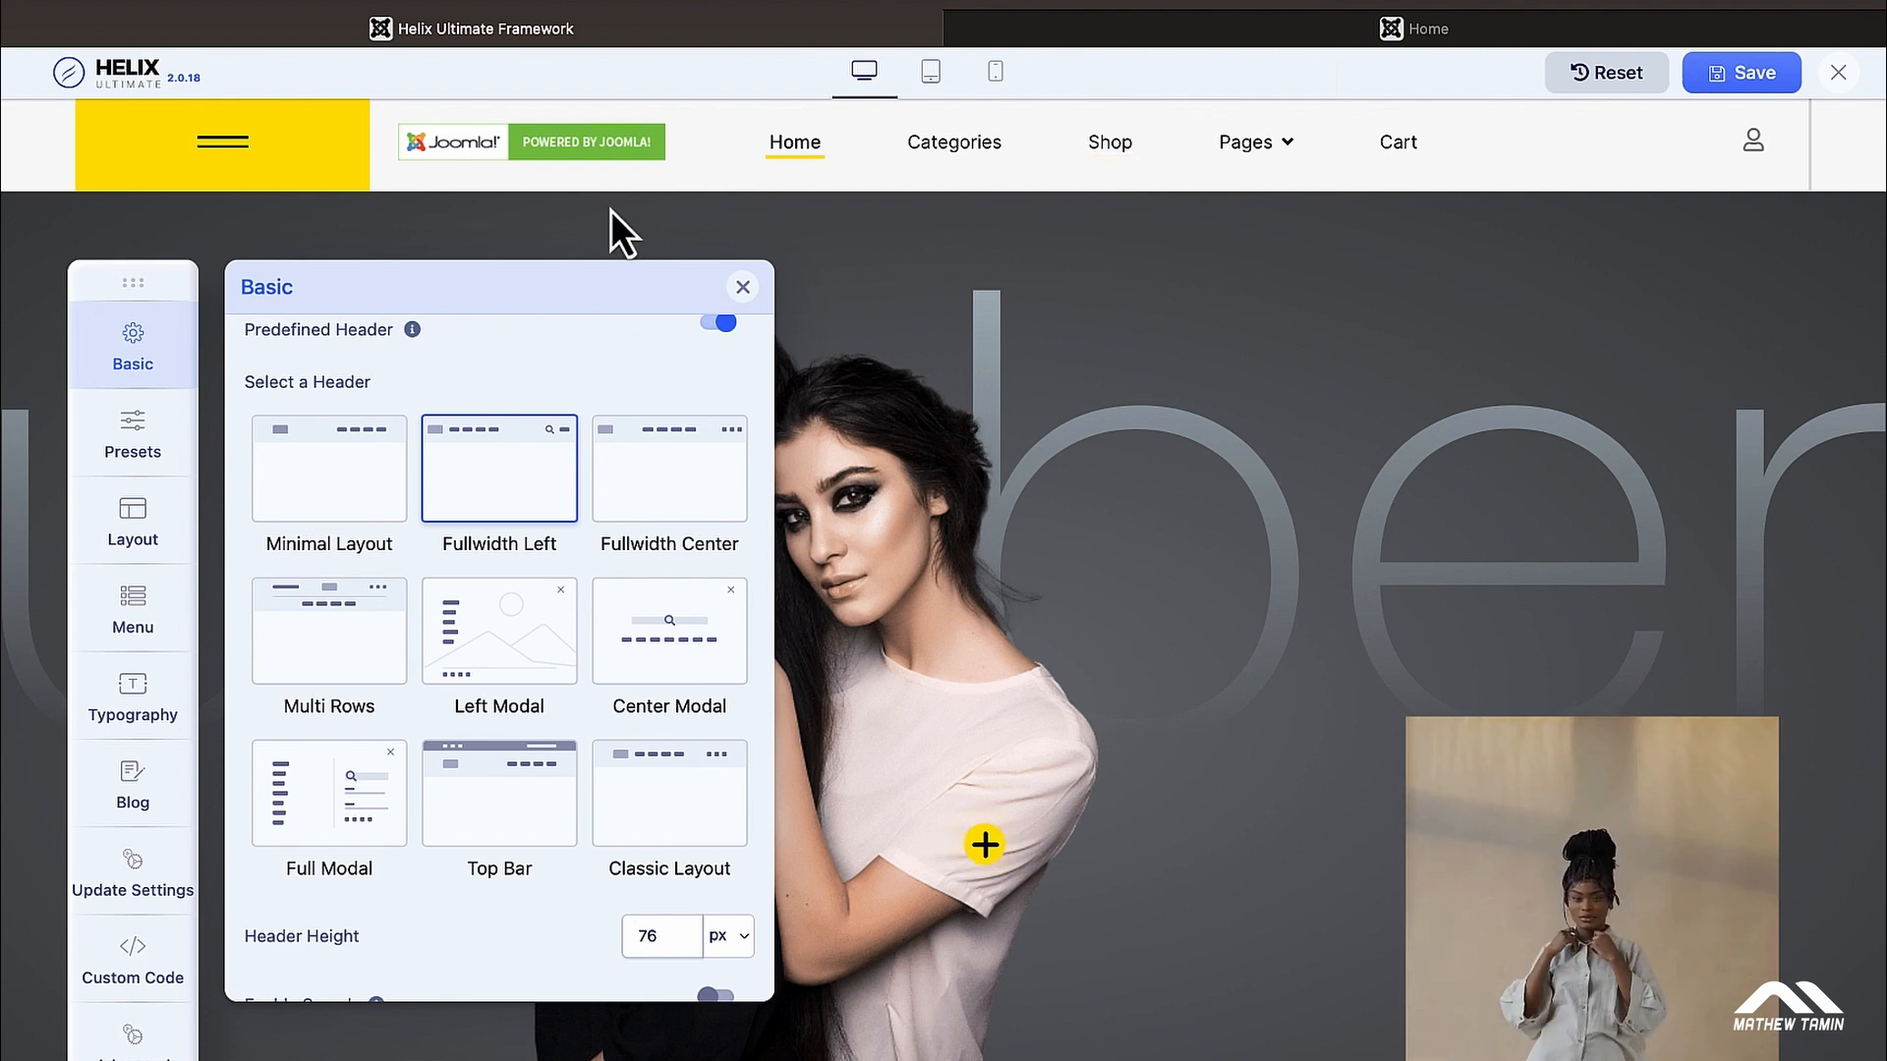
Open the off-canvas menu in the preview and move the floating settings toolbar clear of its entries
left_click(233, 147)
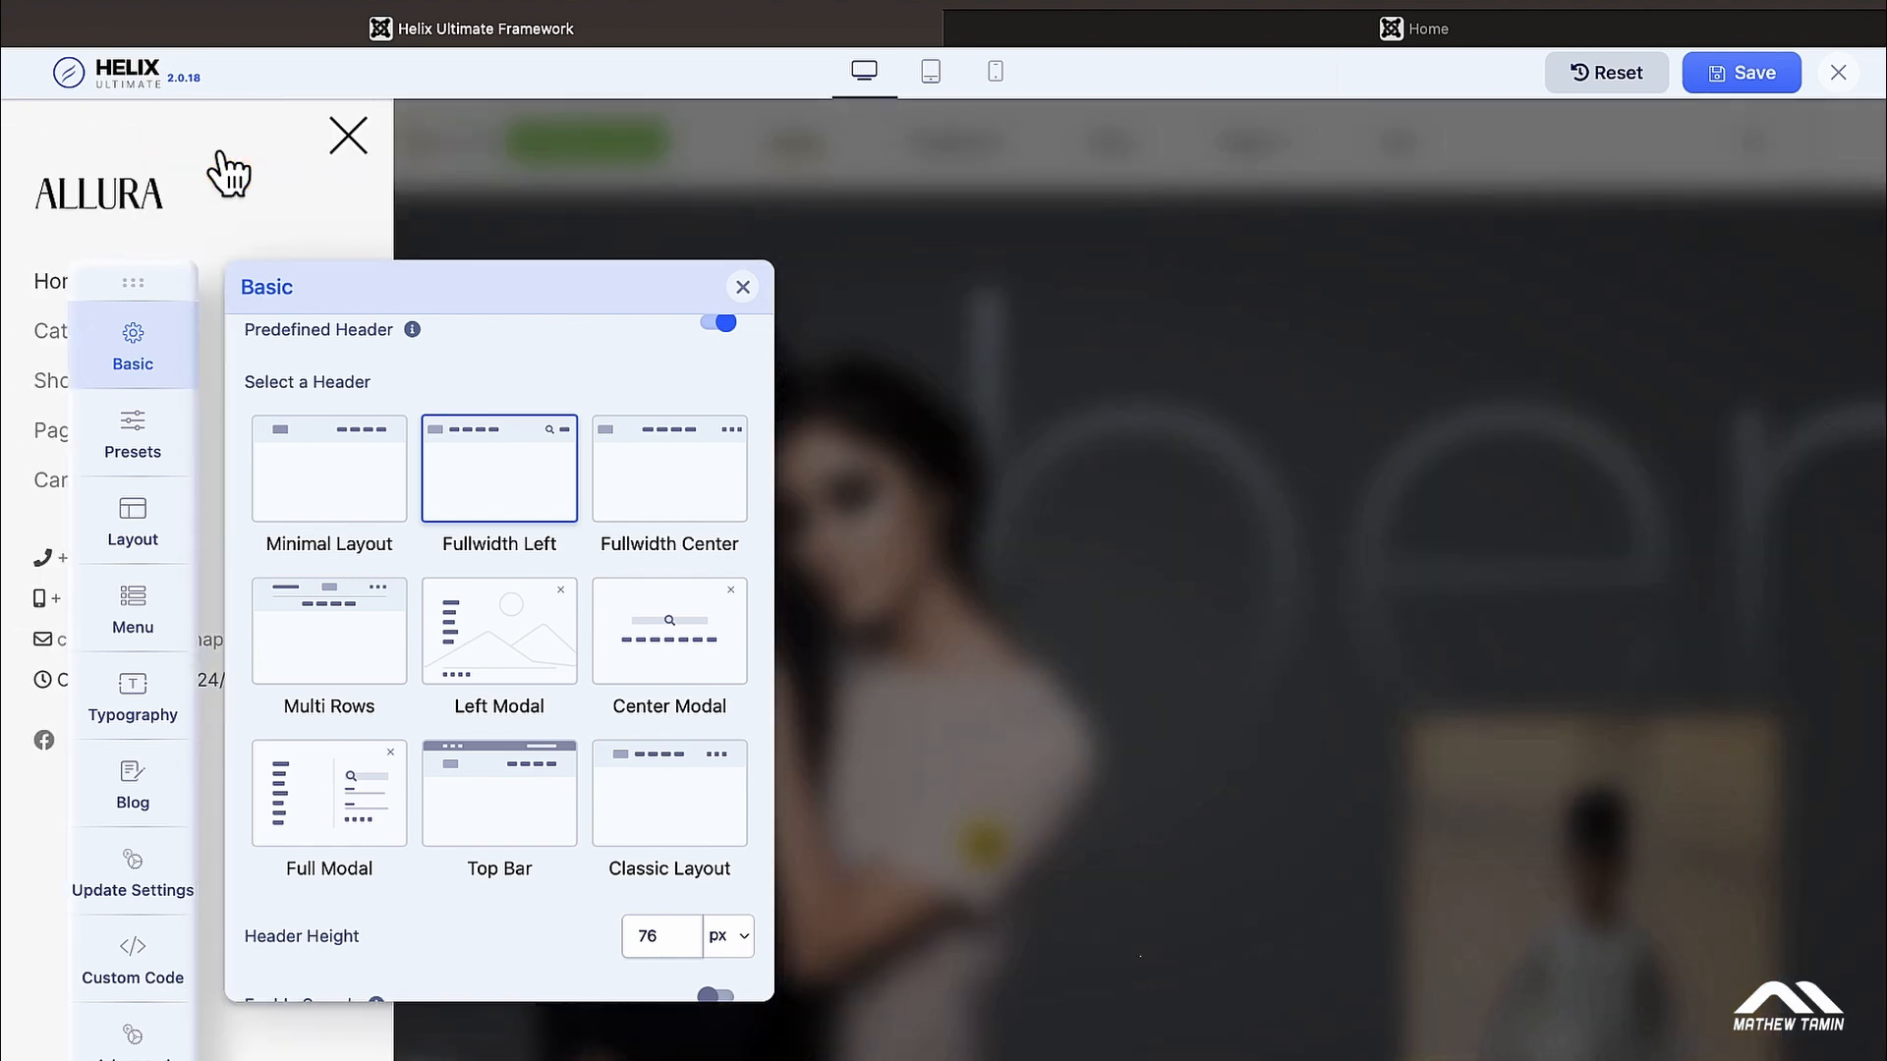
left_click_drag(135, 276, 292, 261)
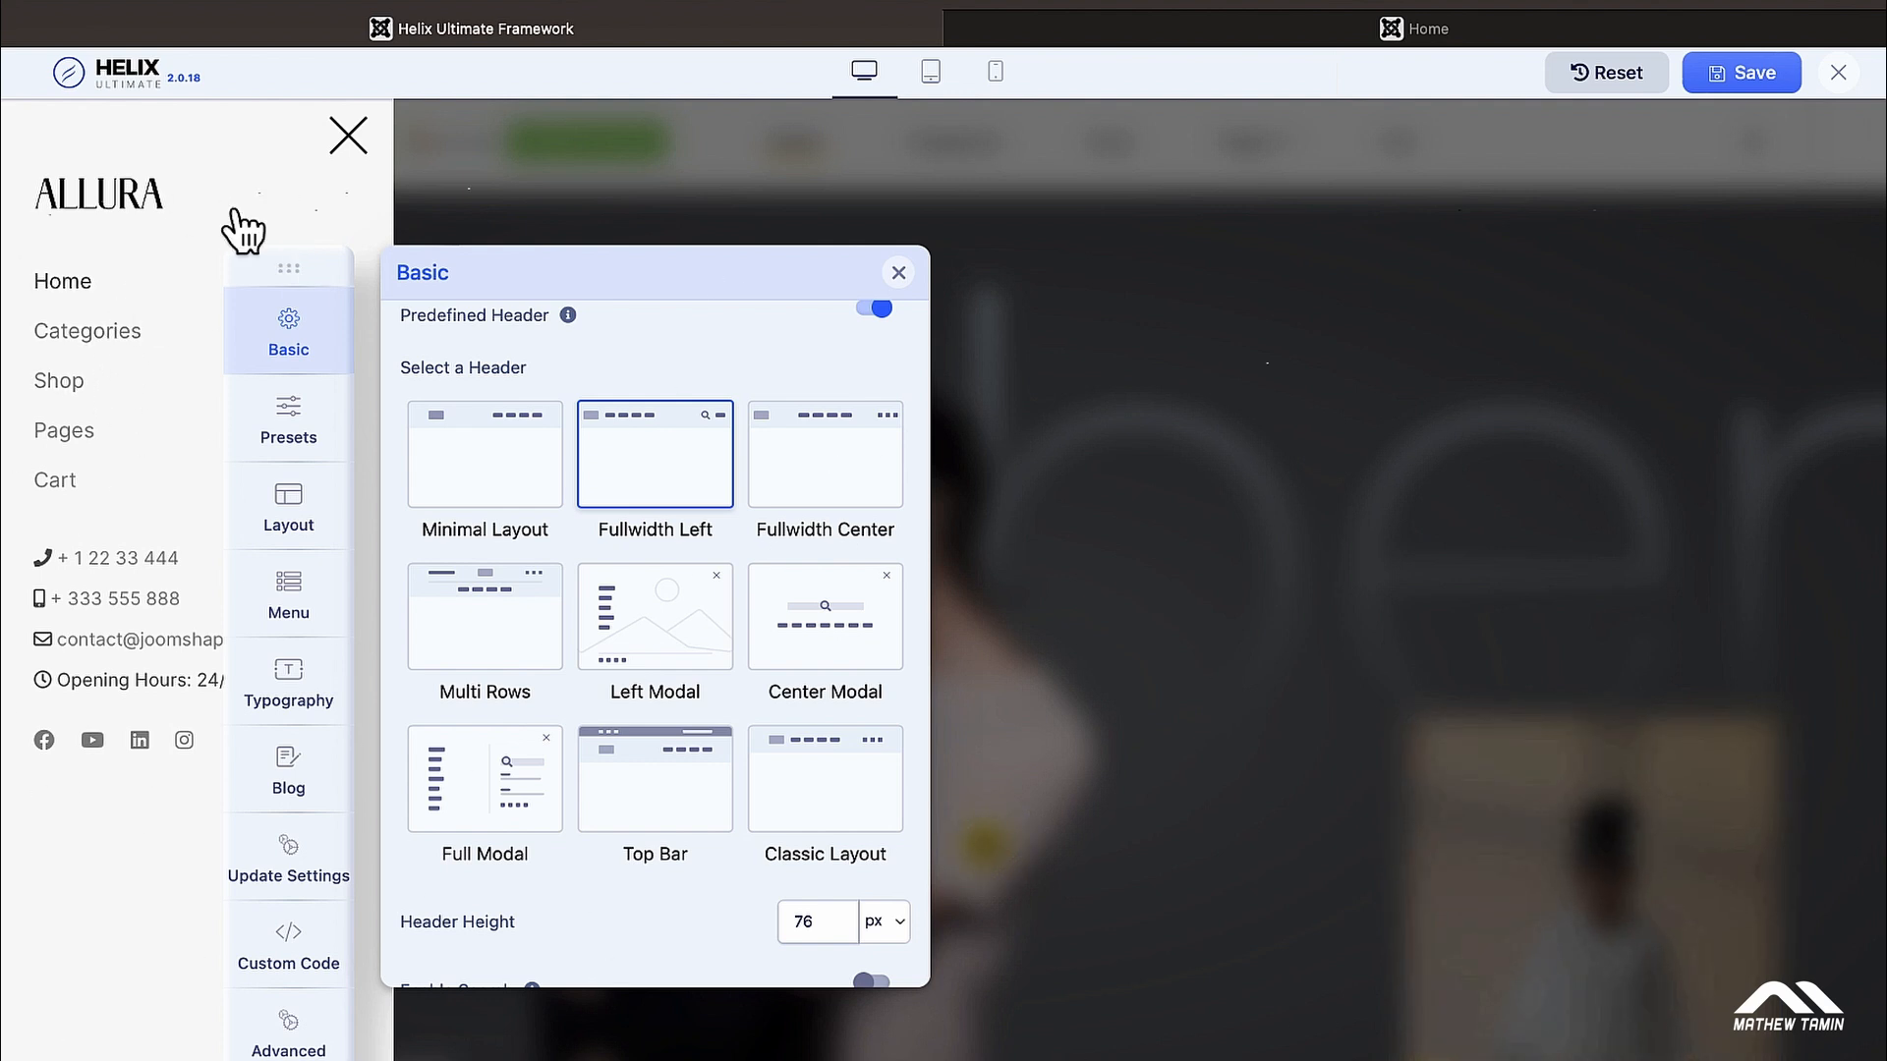
left_click_drag(273, 263, 328, 263)
Open the Off-canvas section of the Menu settings
scroll(623, 540, "down", 5)
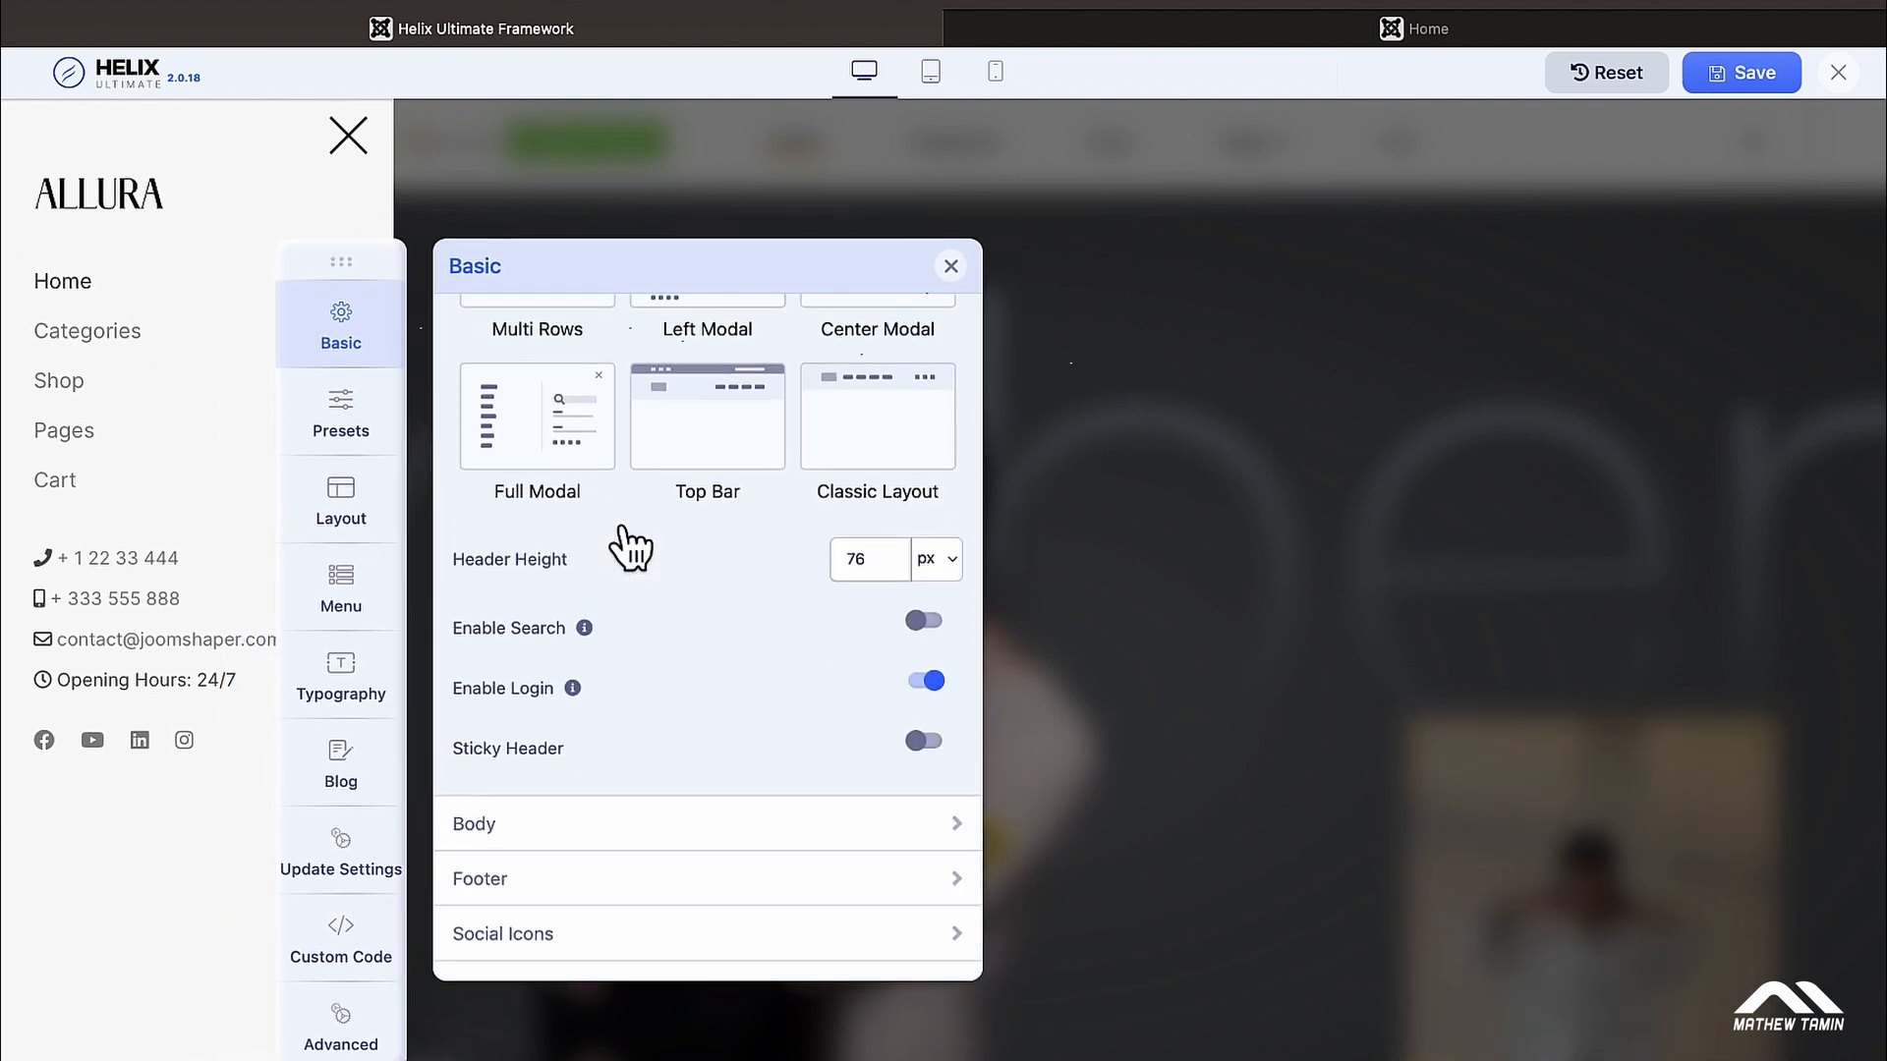
left_click(356, 601)
scroll(707, 606, "down", 1)
scroll(708, 606, "down", 10)
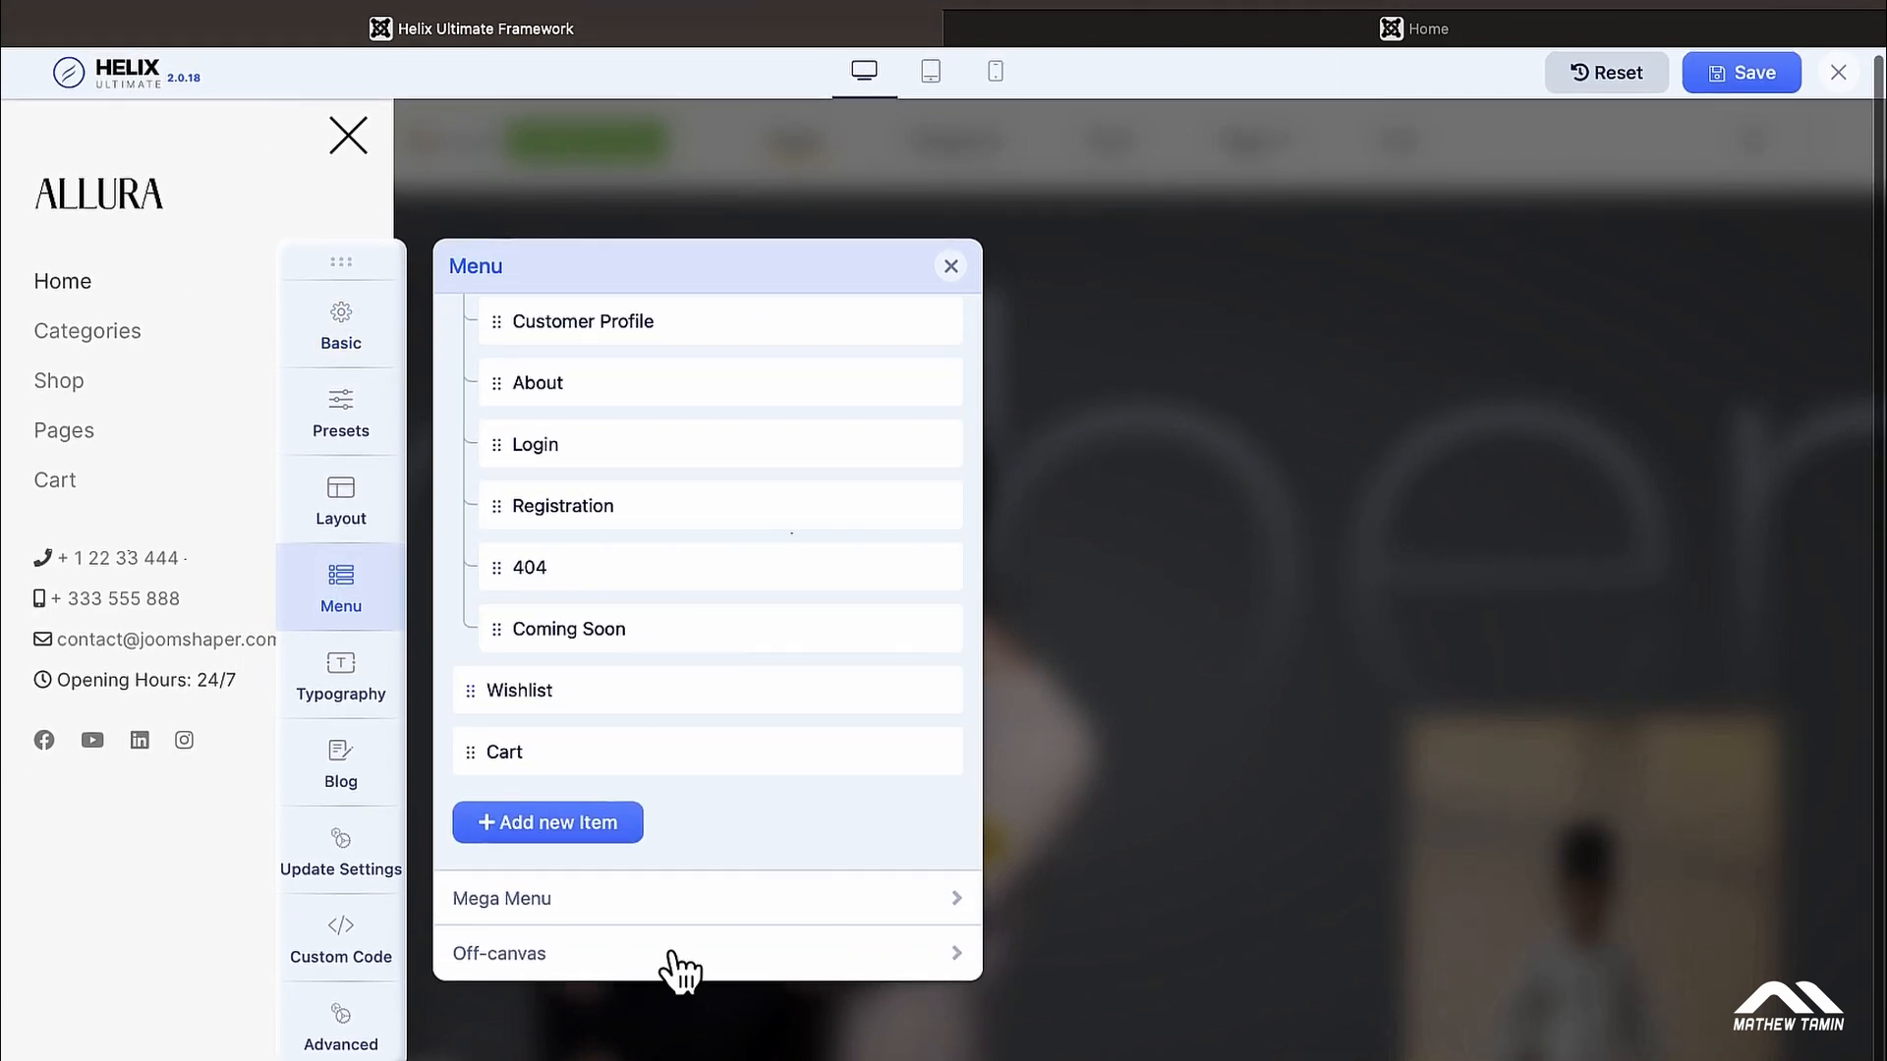
left_click(672, 955)
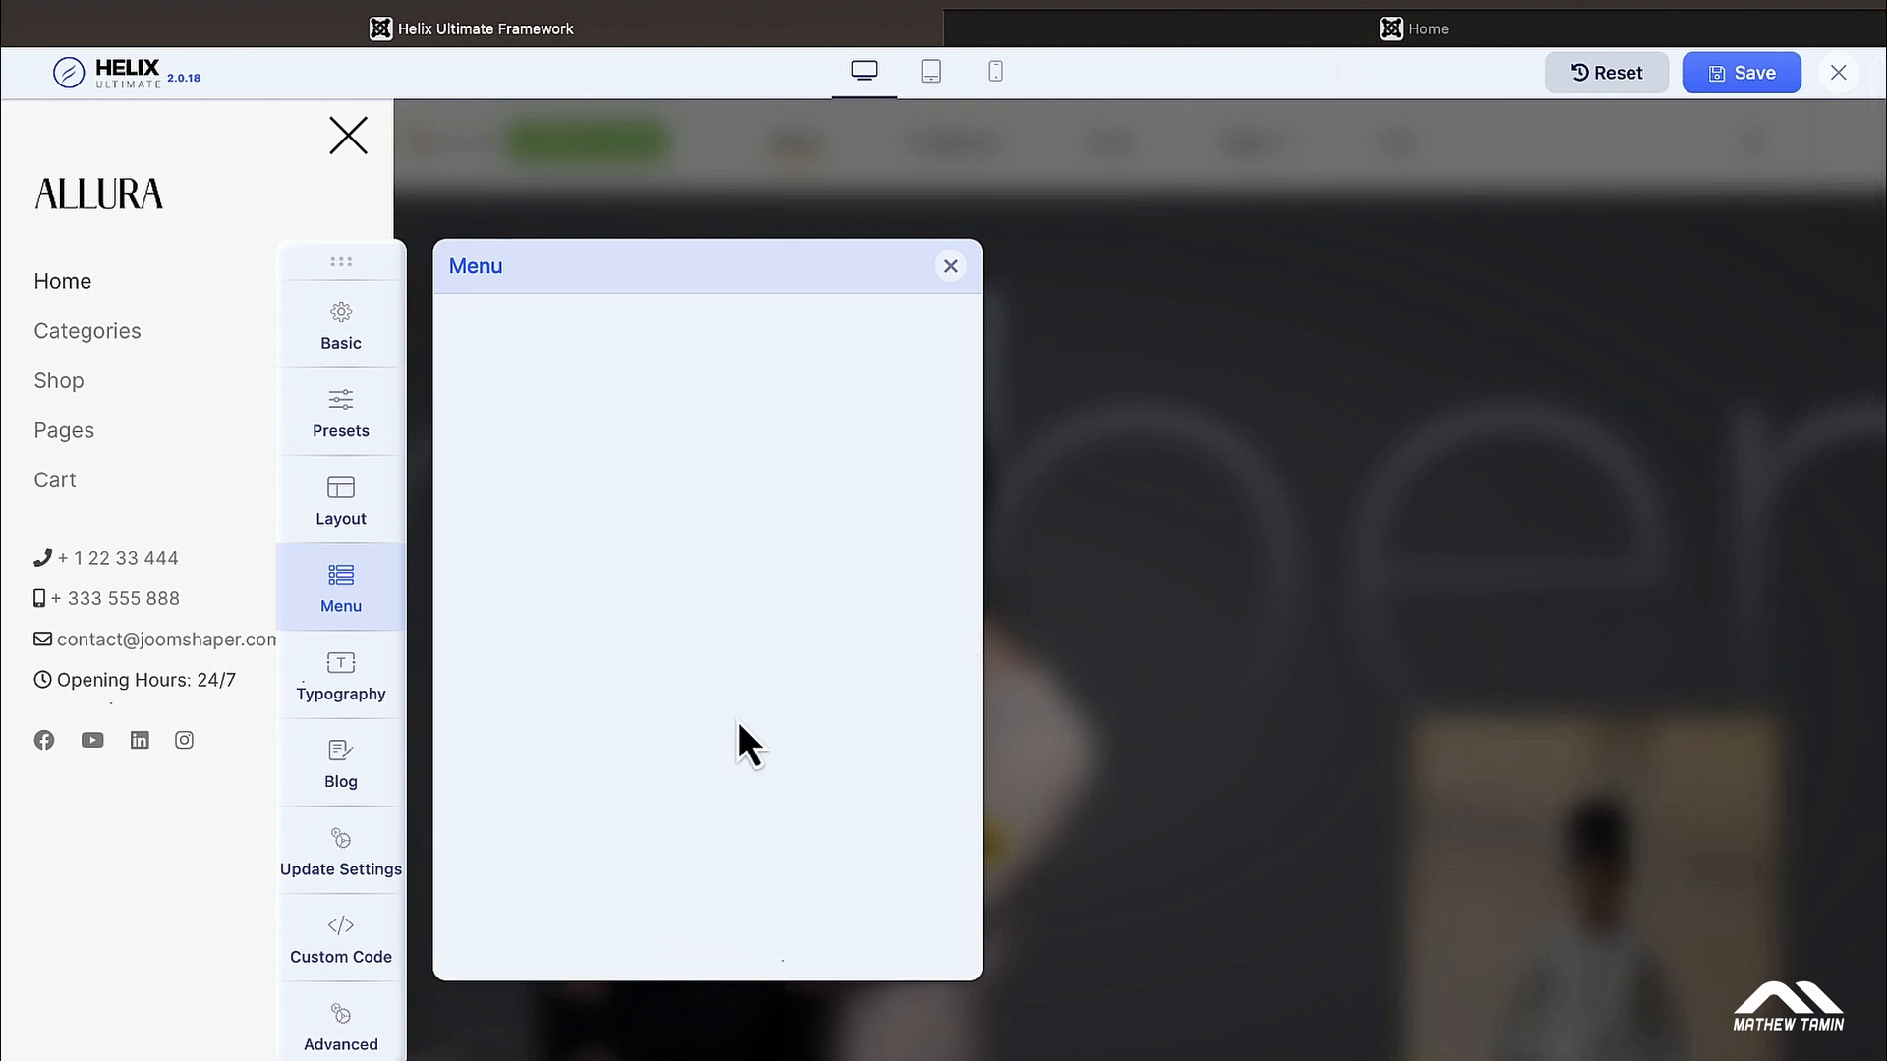
scroll(716, 598, "up", 5)
scroll(715, 598, "down", 1)
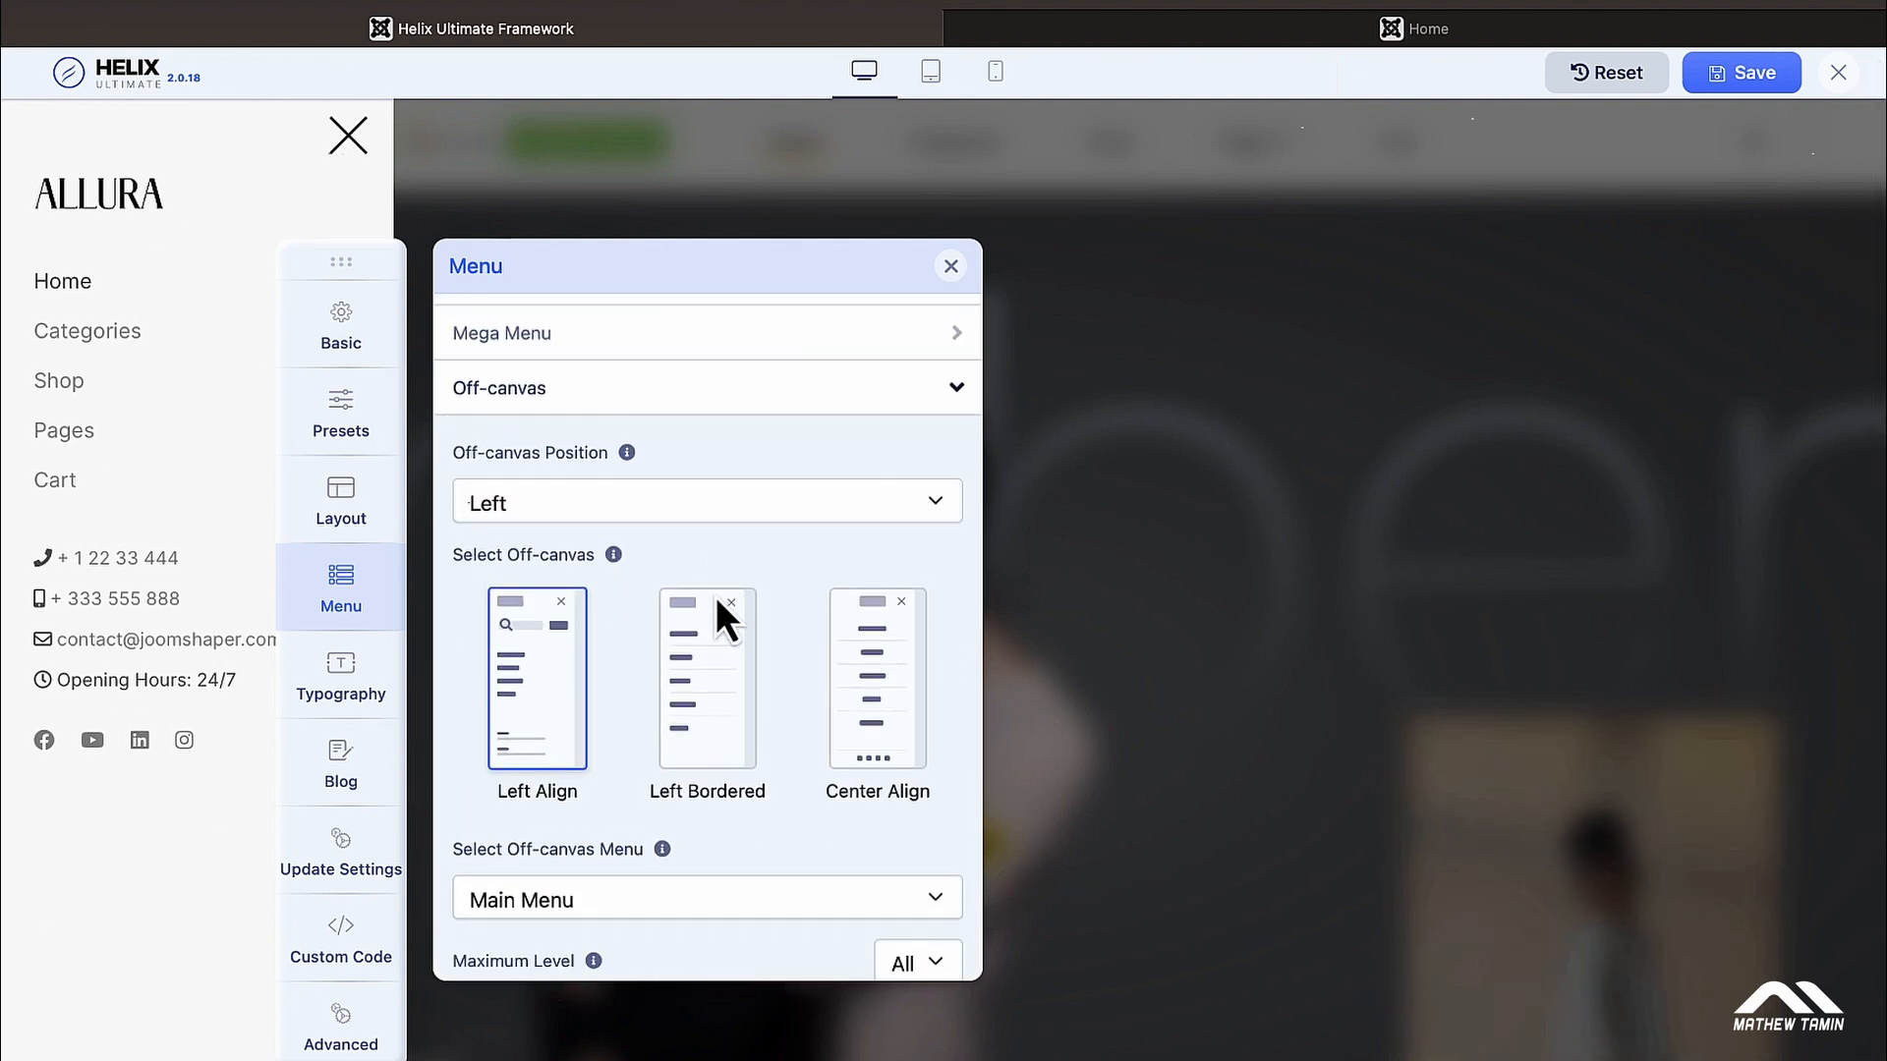
Turn off the off-canvas social links and contact information and reopen the off-canvas menu in the preview
scroll(718, 599, "down", 2)
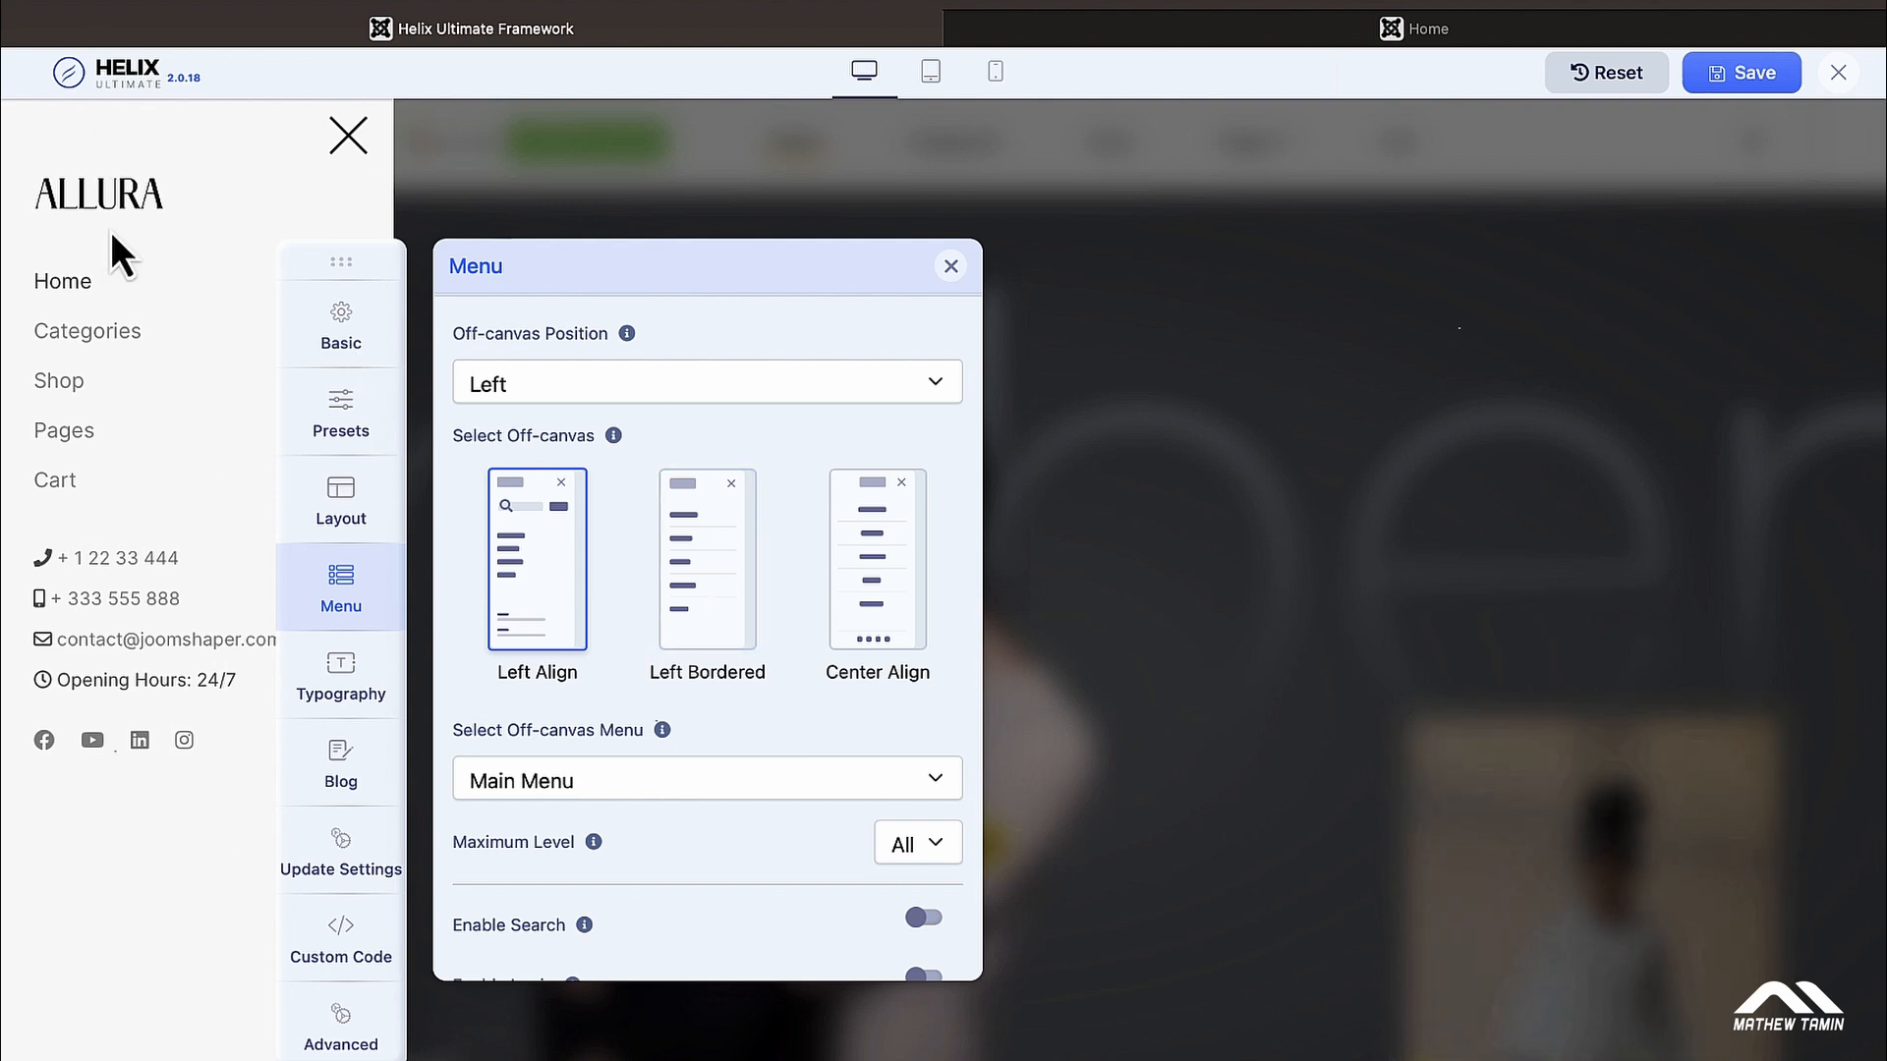
scroll(664, 747, "down", 3)
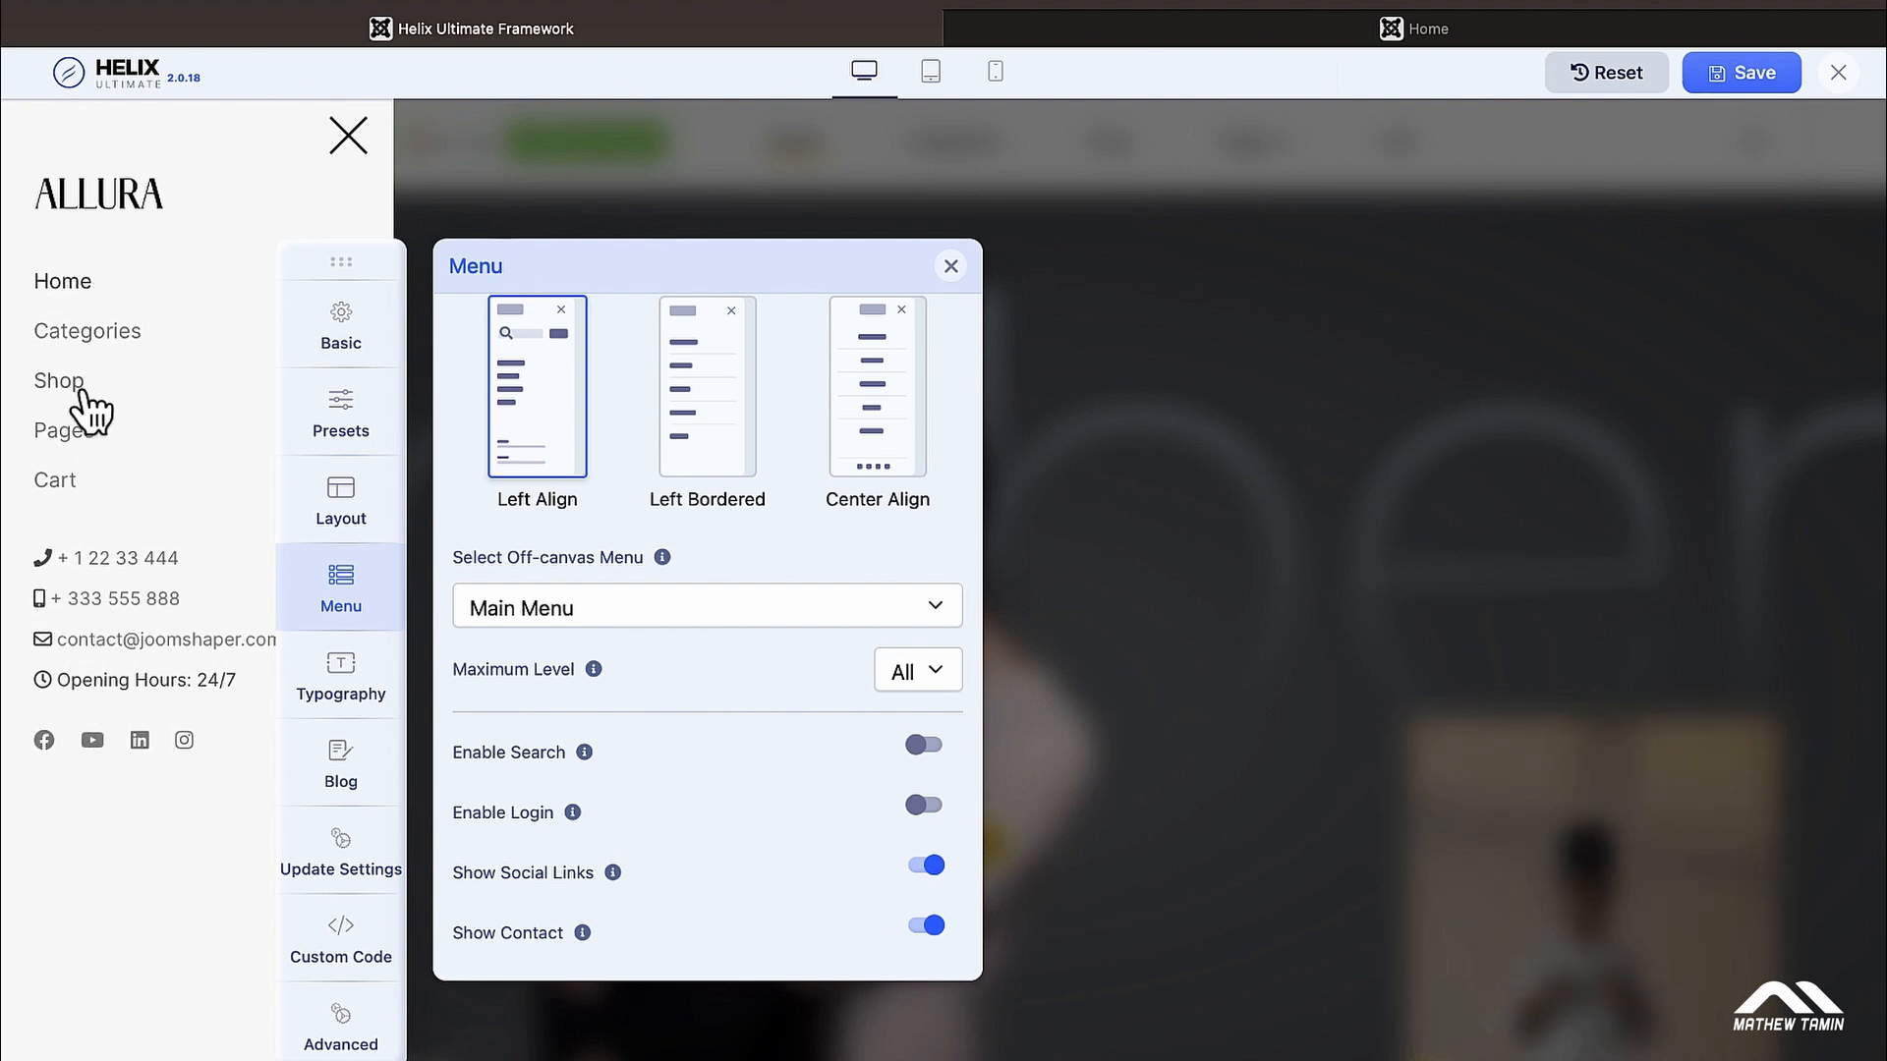
left_click(926, 866)
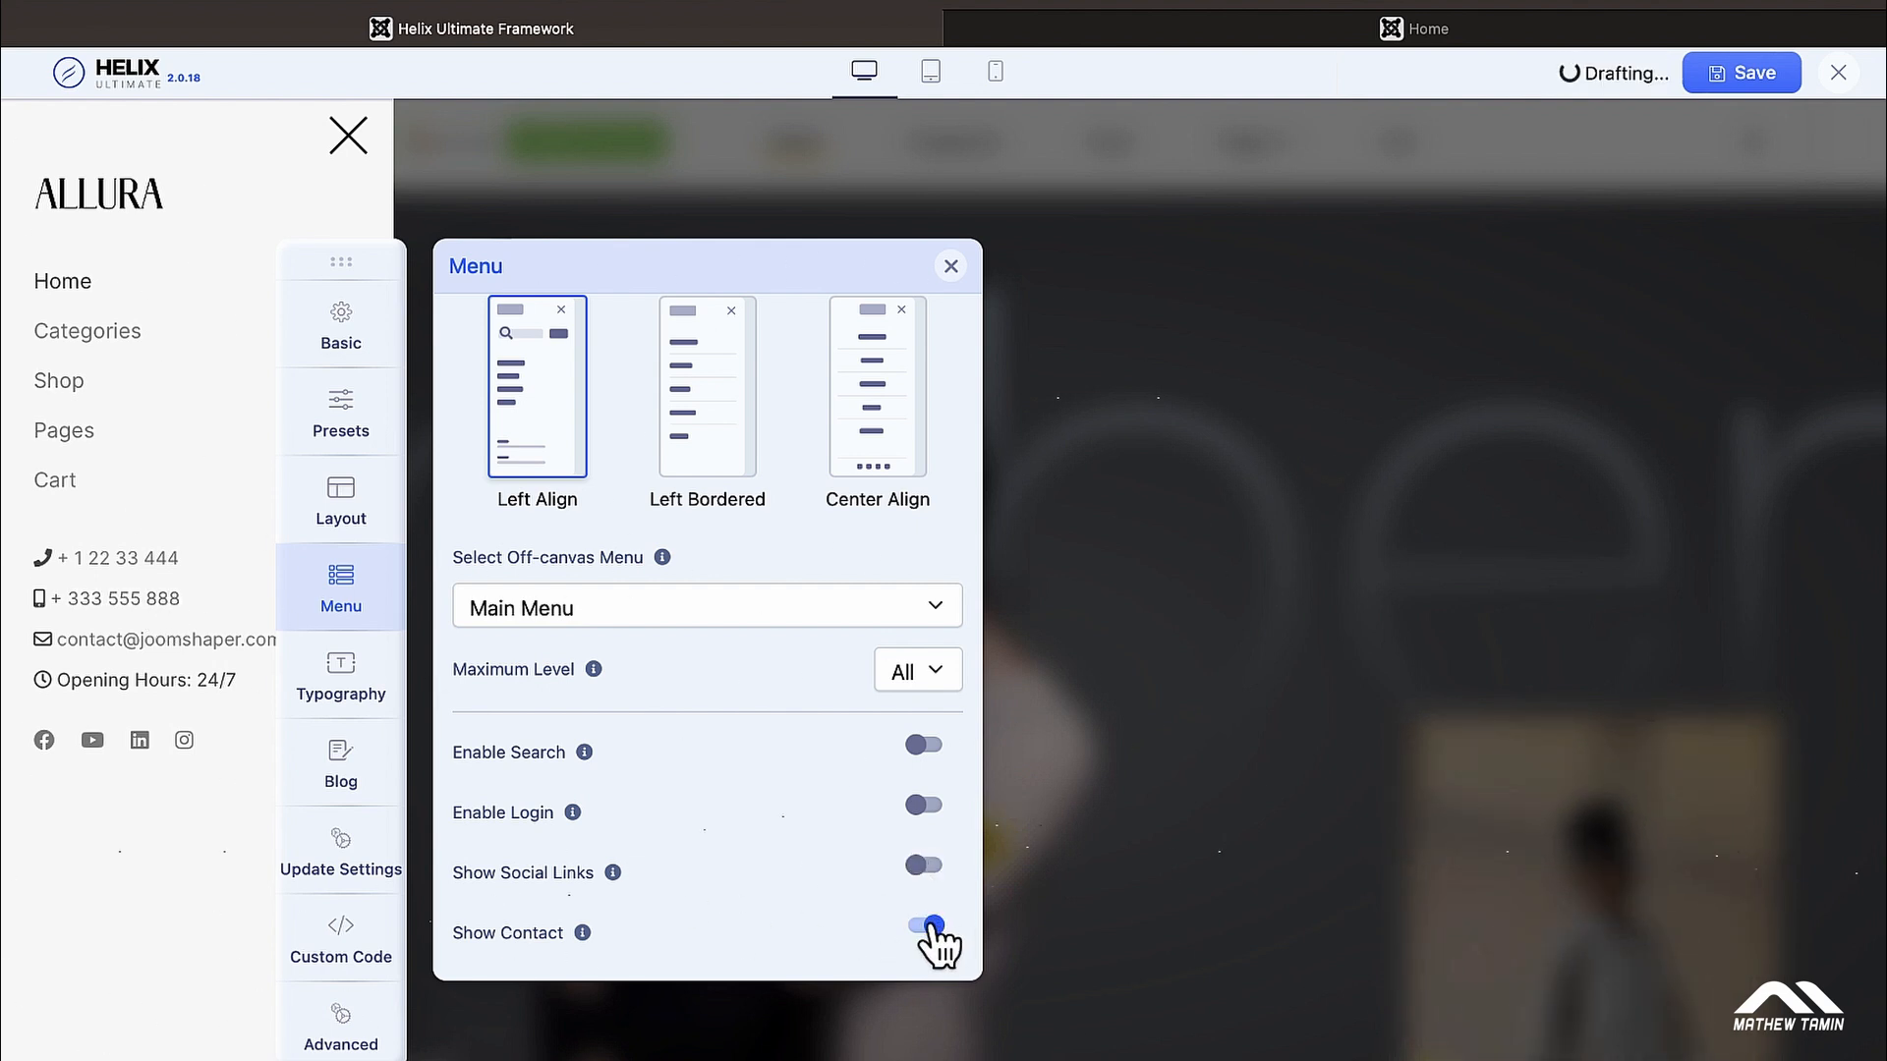
left_click(927, 925)
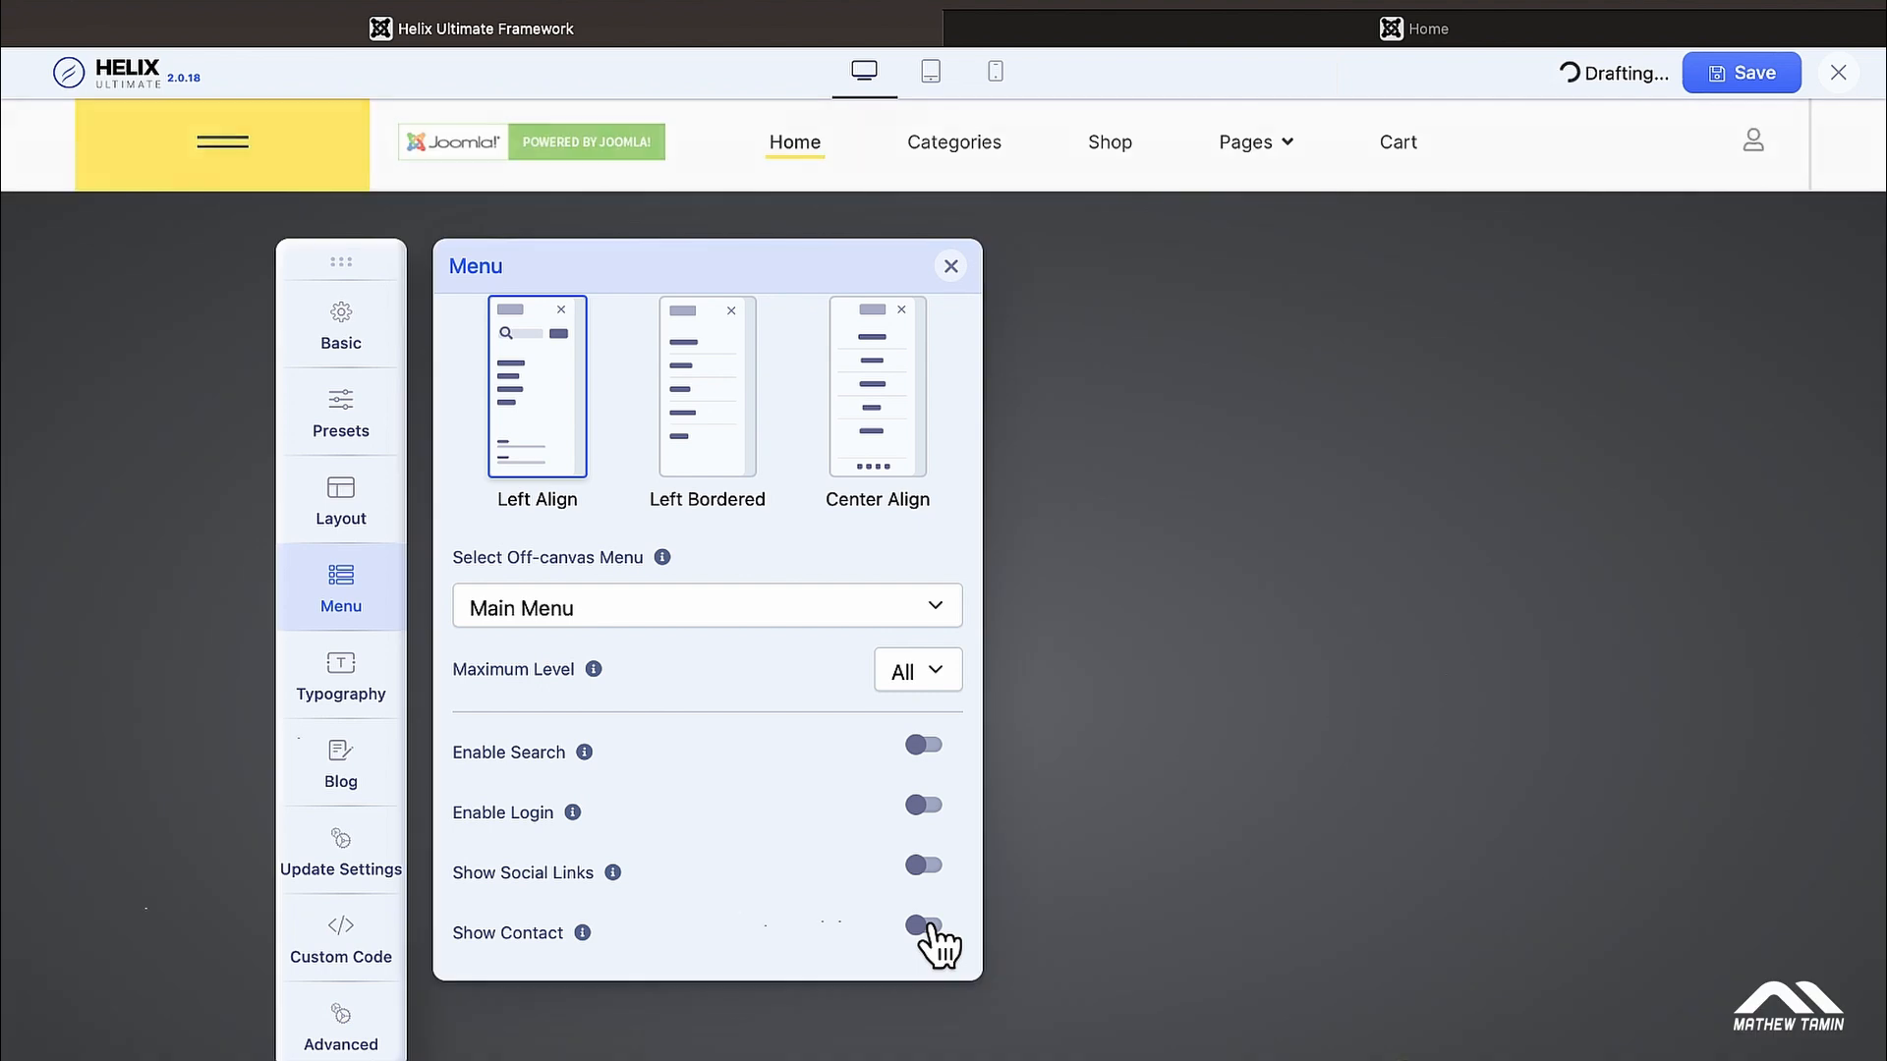
left_click(223, 147)
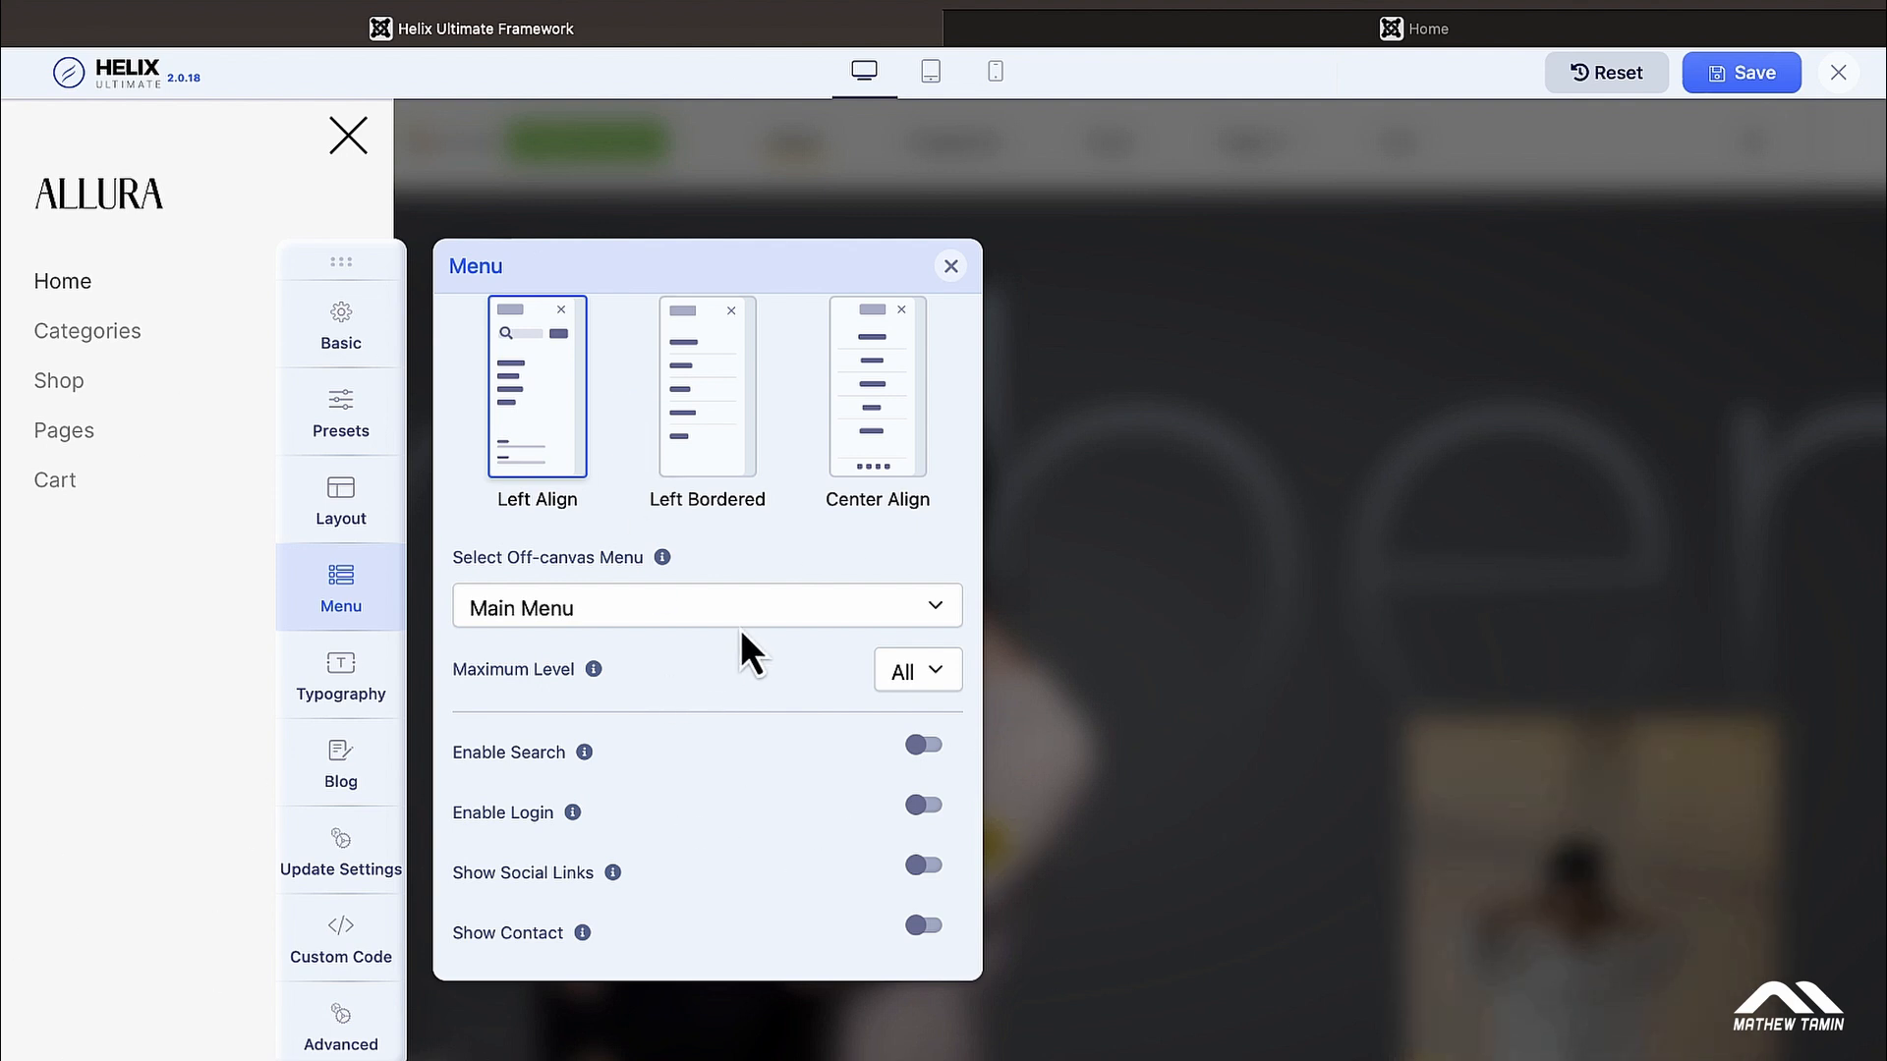
Check which menus can be used for the off-canvas menu, leaving Main Menu selected
left_click(780, 615)
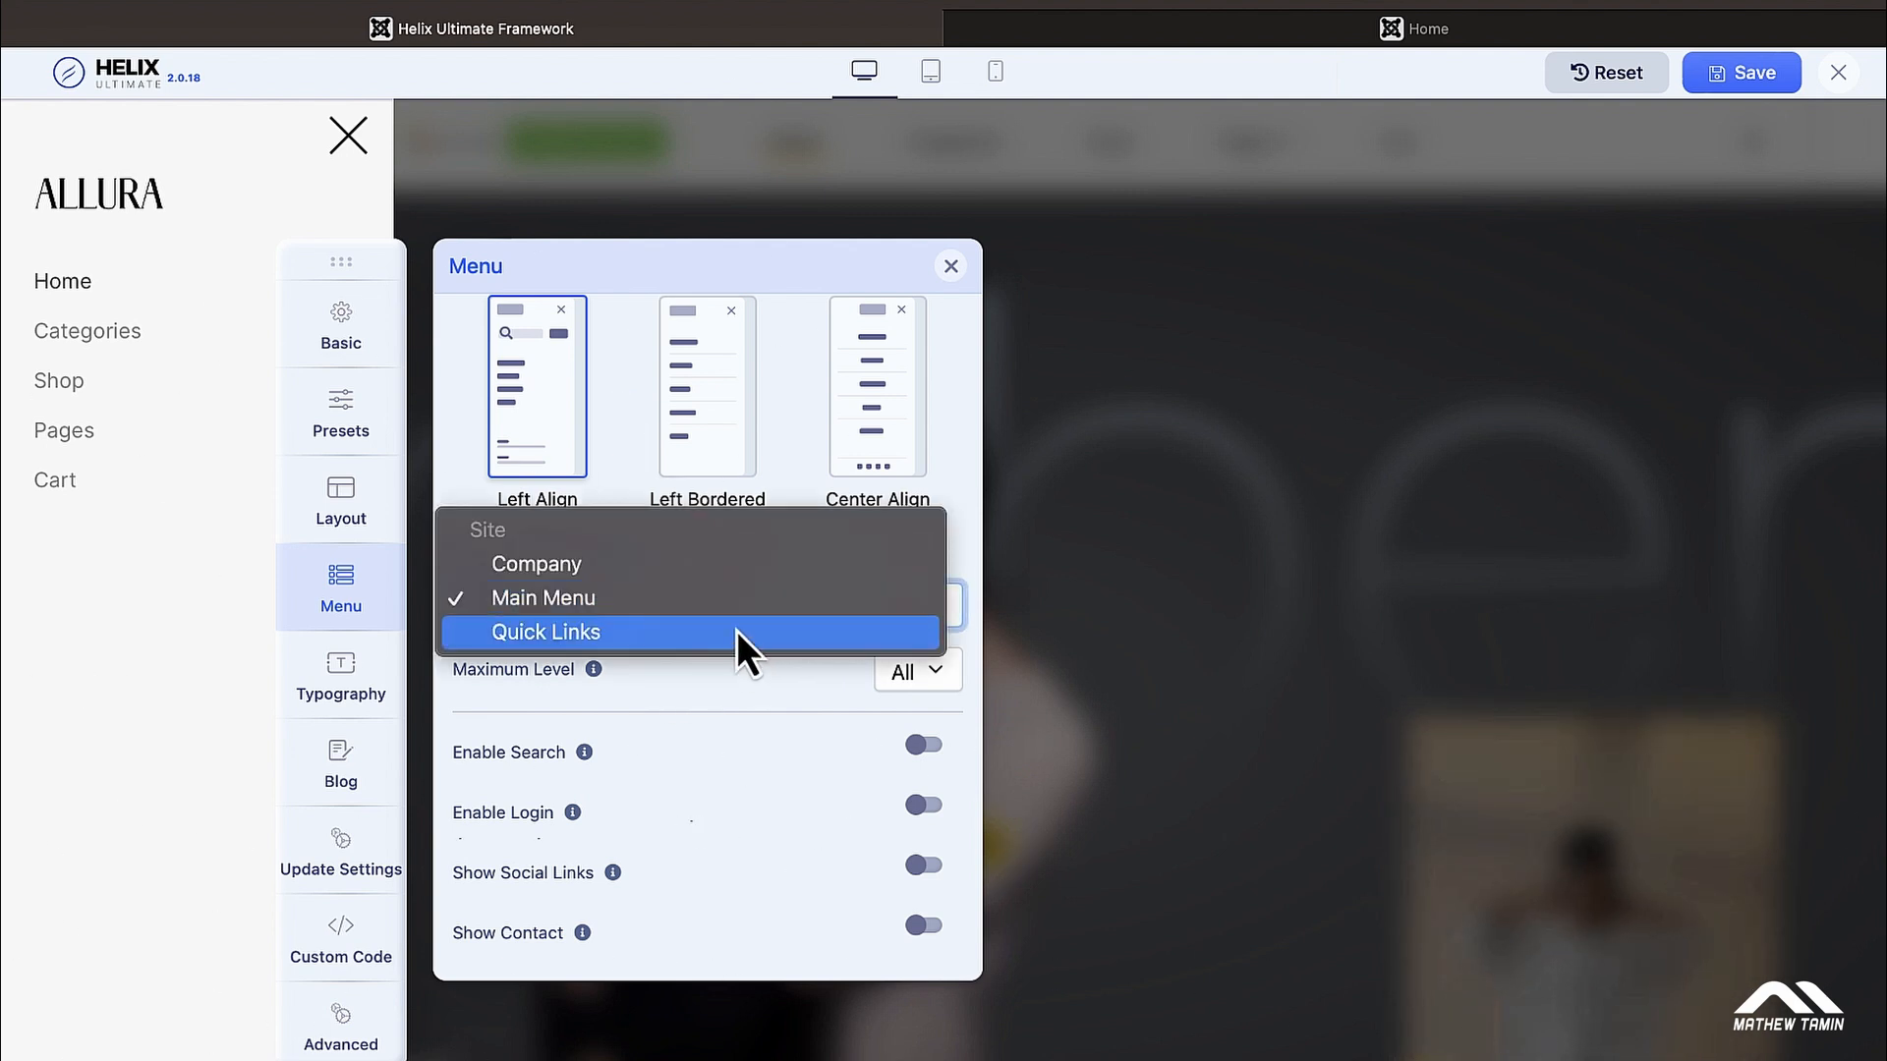
left_click(725, 739)
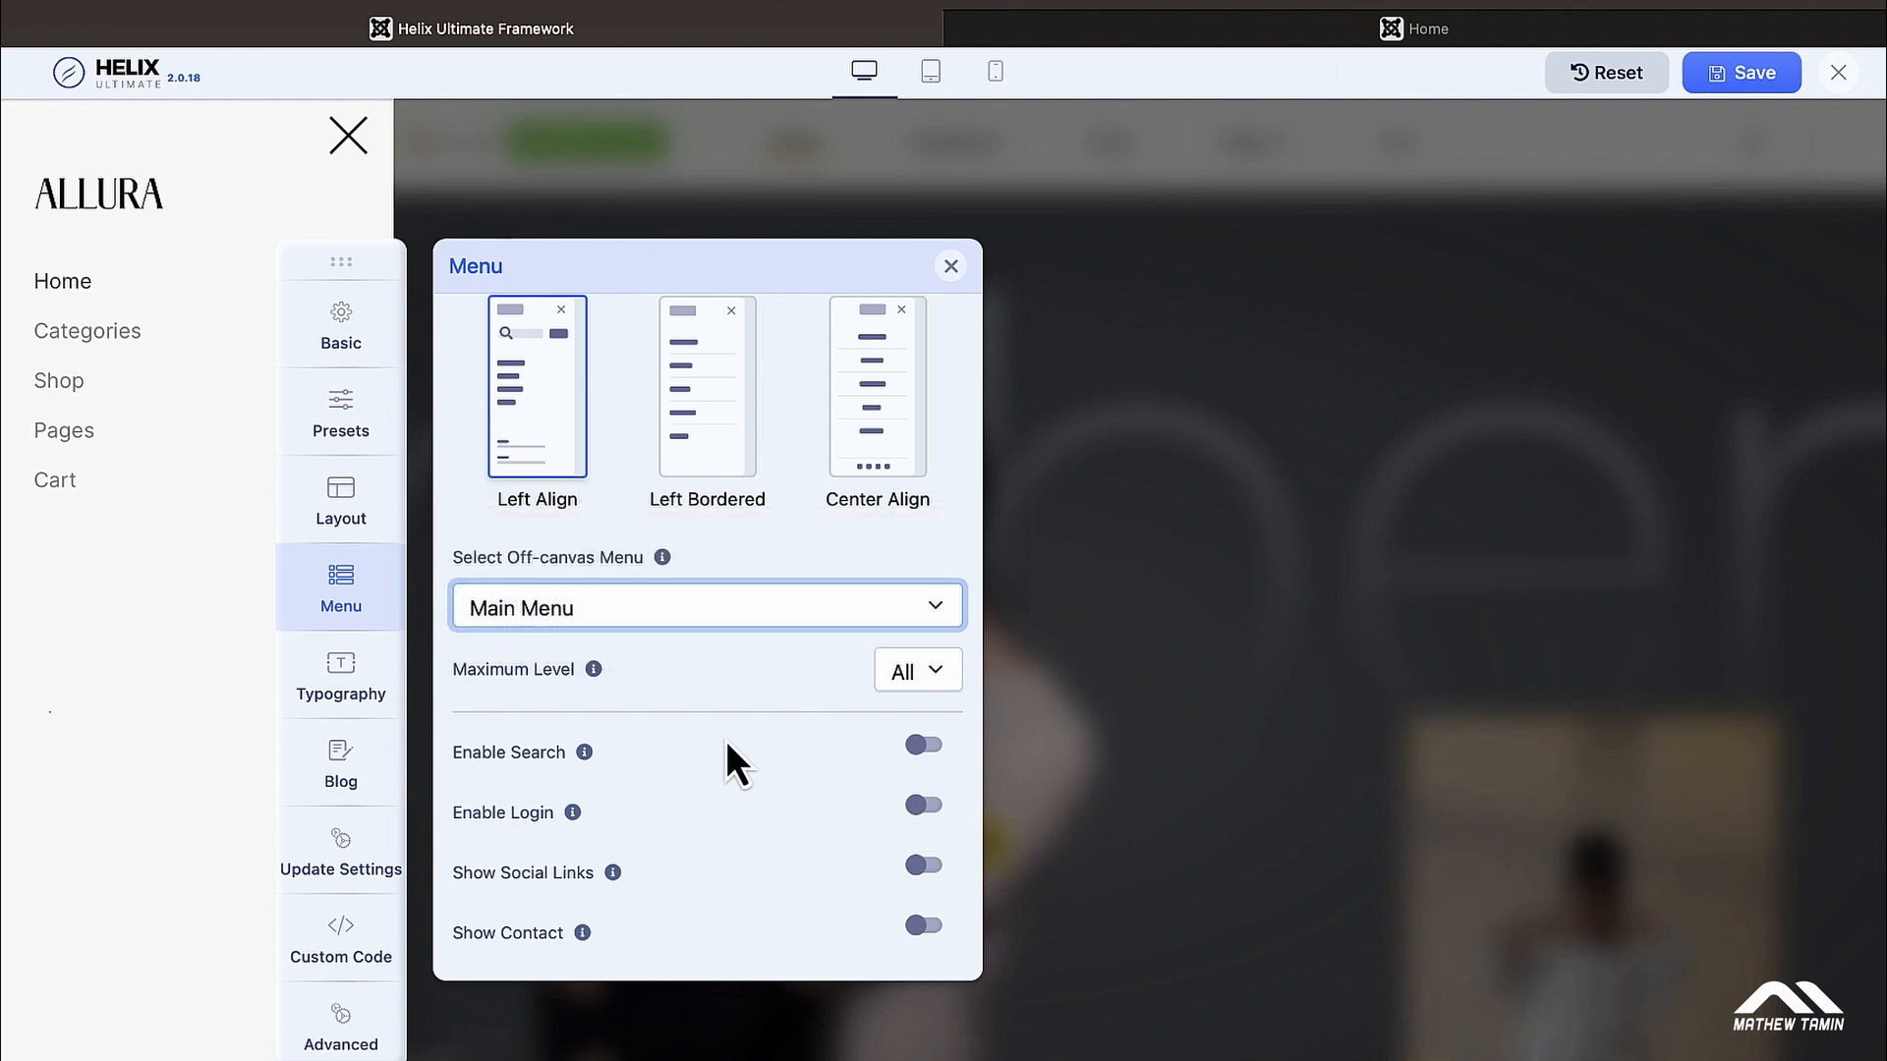
scroll(726, 740, "up", 3)
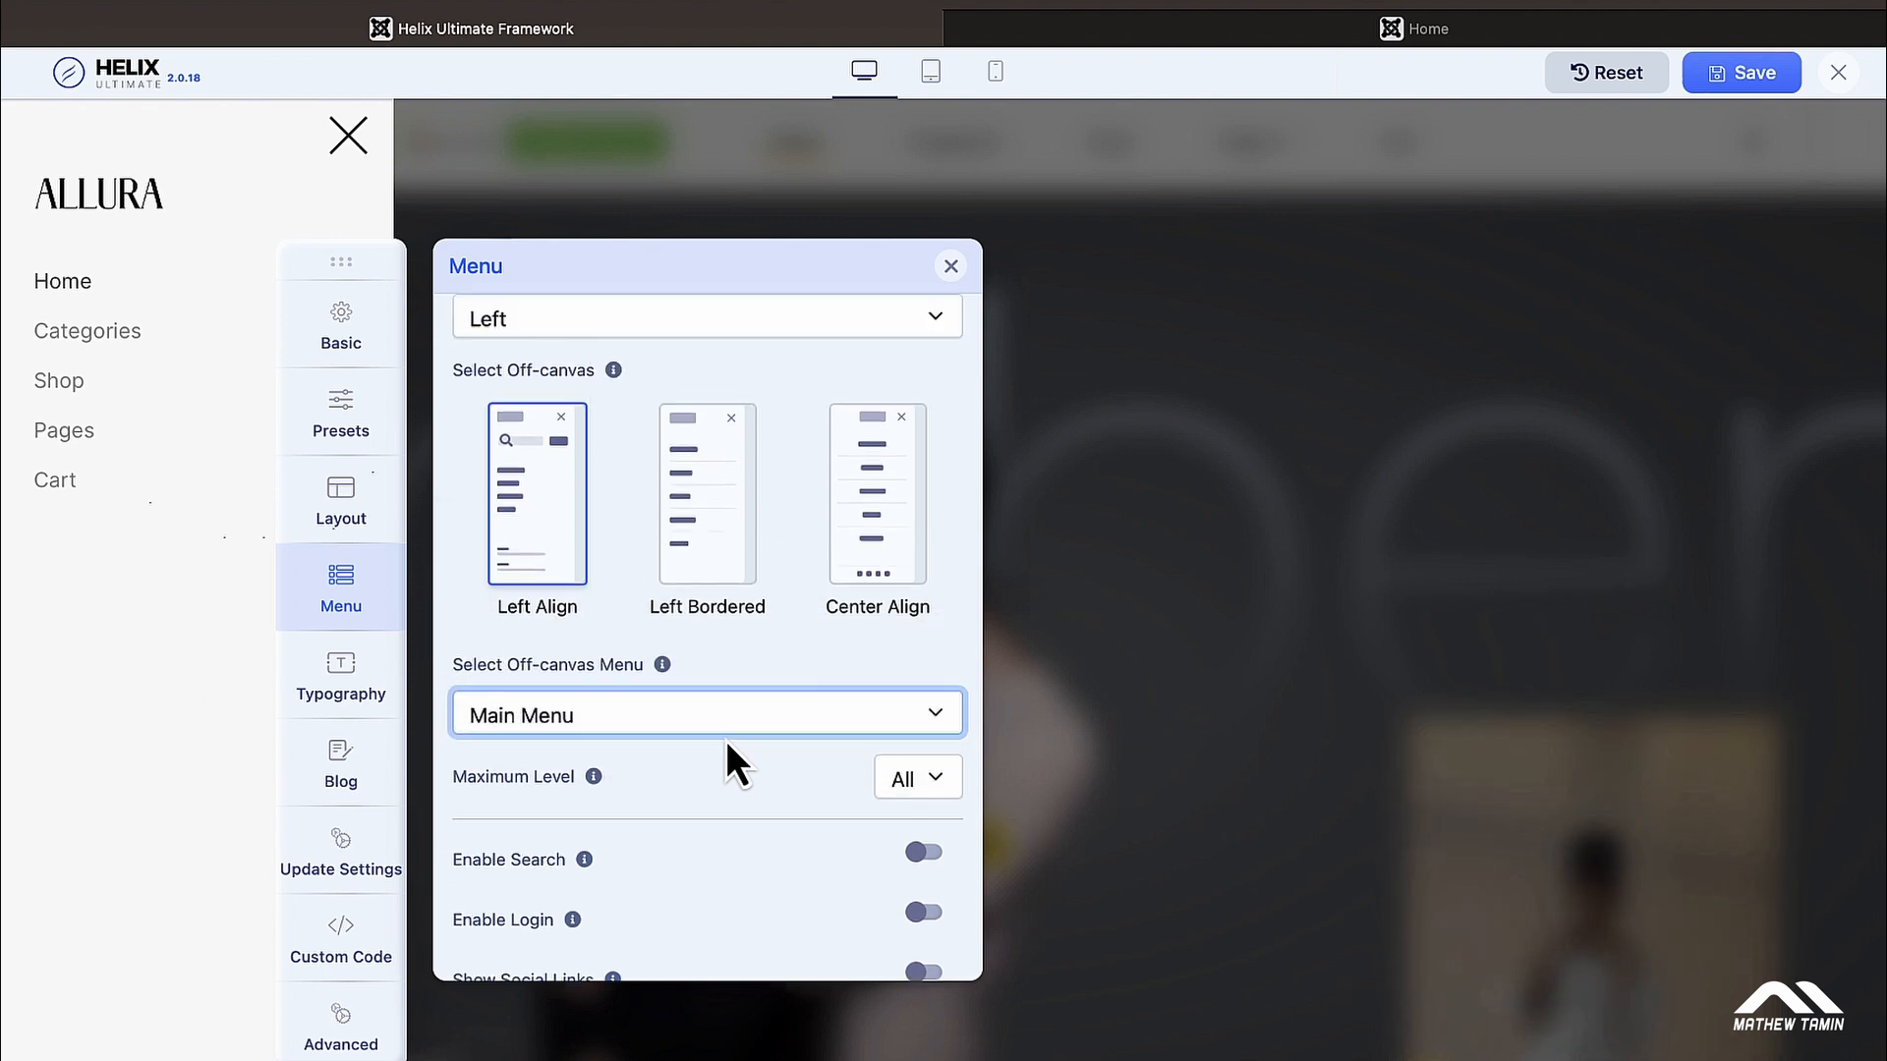
Try the Left Bordered off-canvas style in the preview and switch back to Left Align
left_click(722, 540)
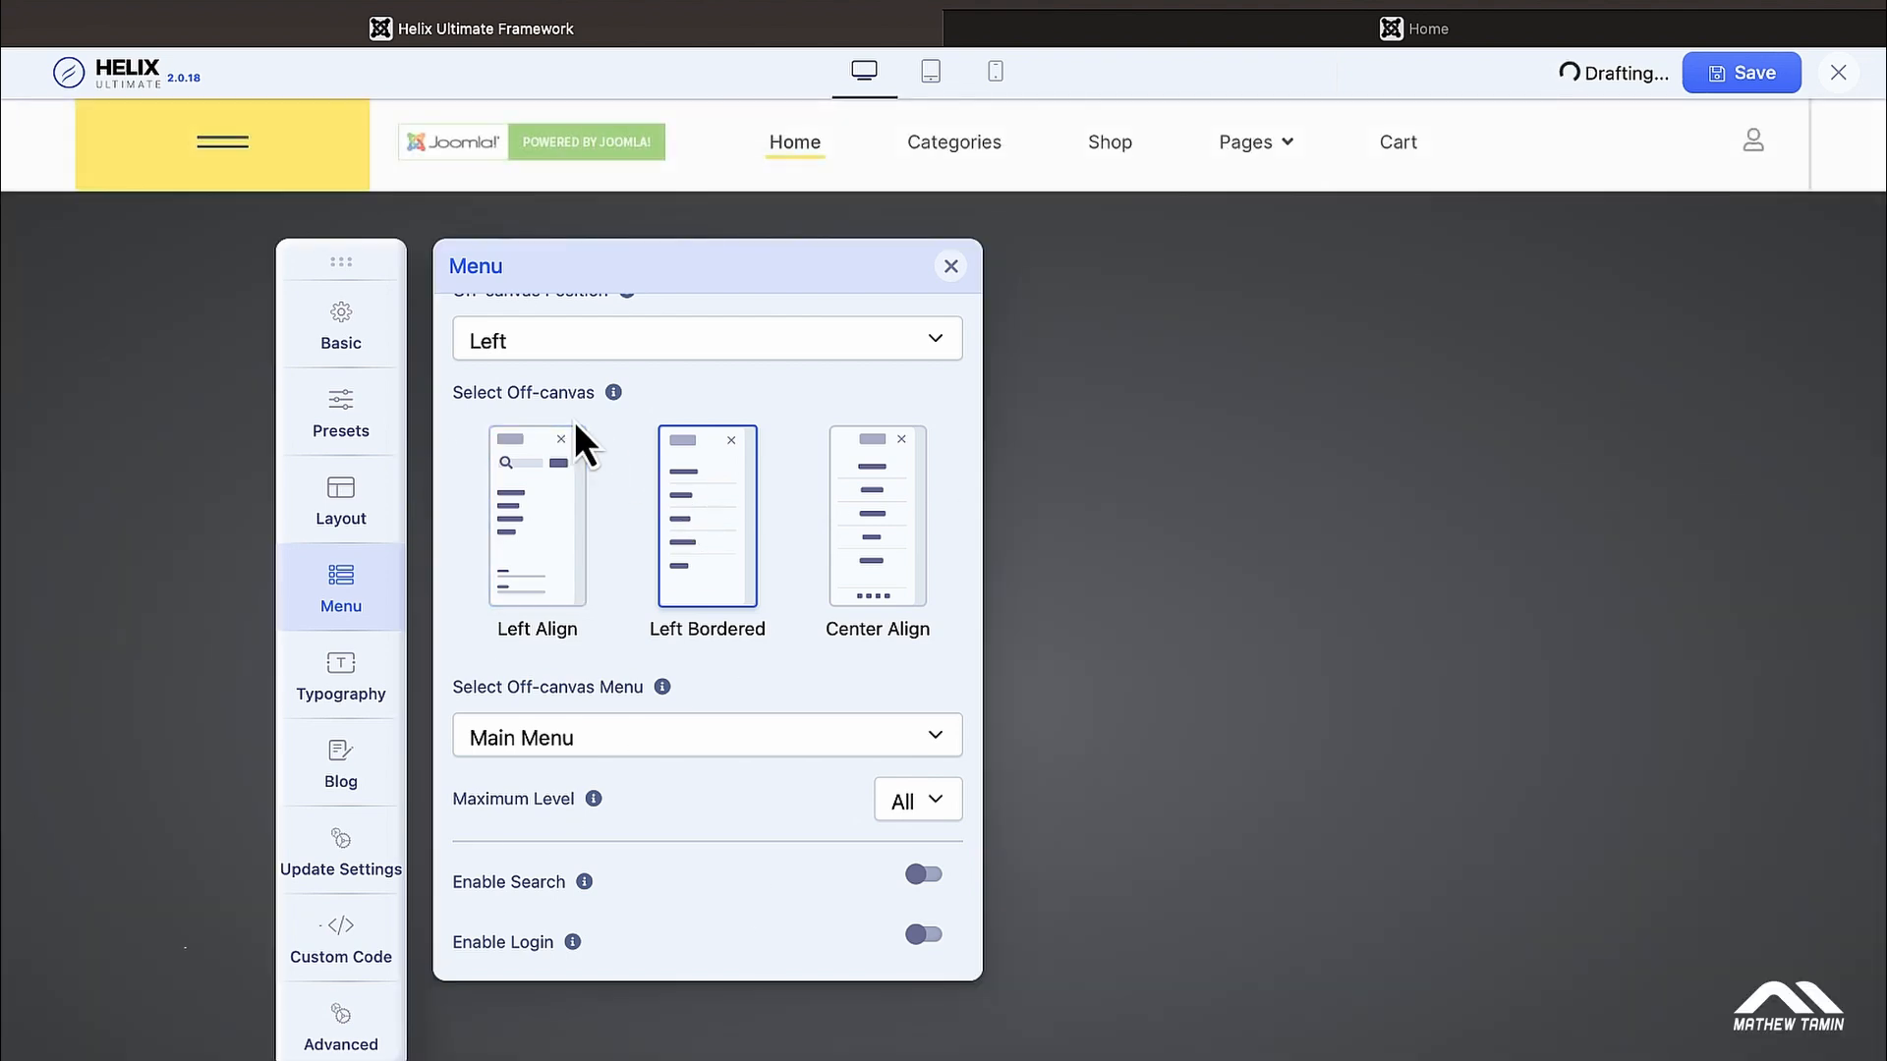
left_click(218, 177)
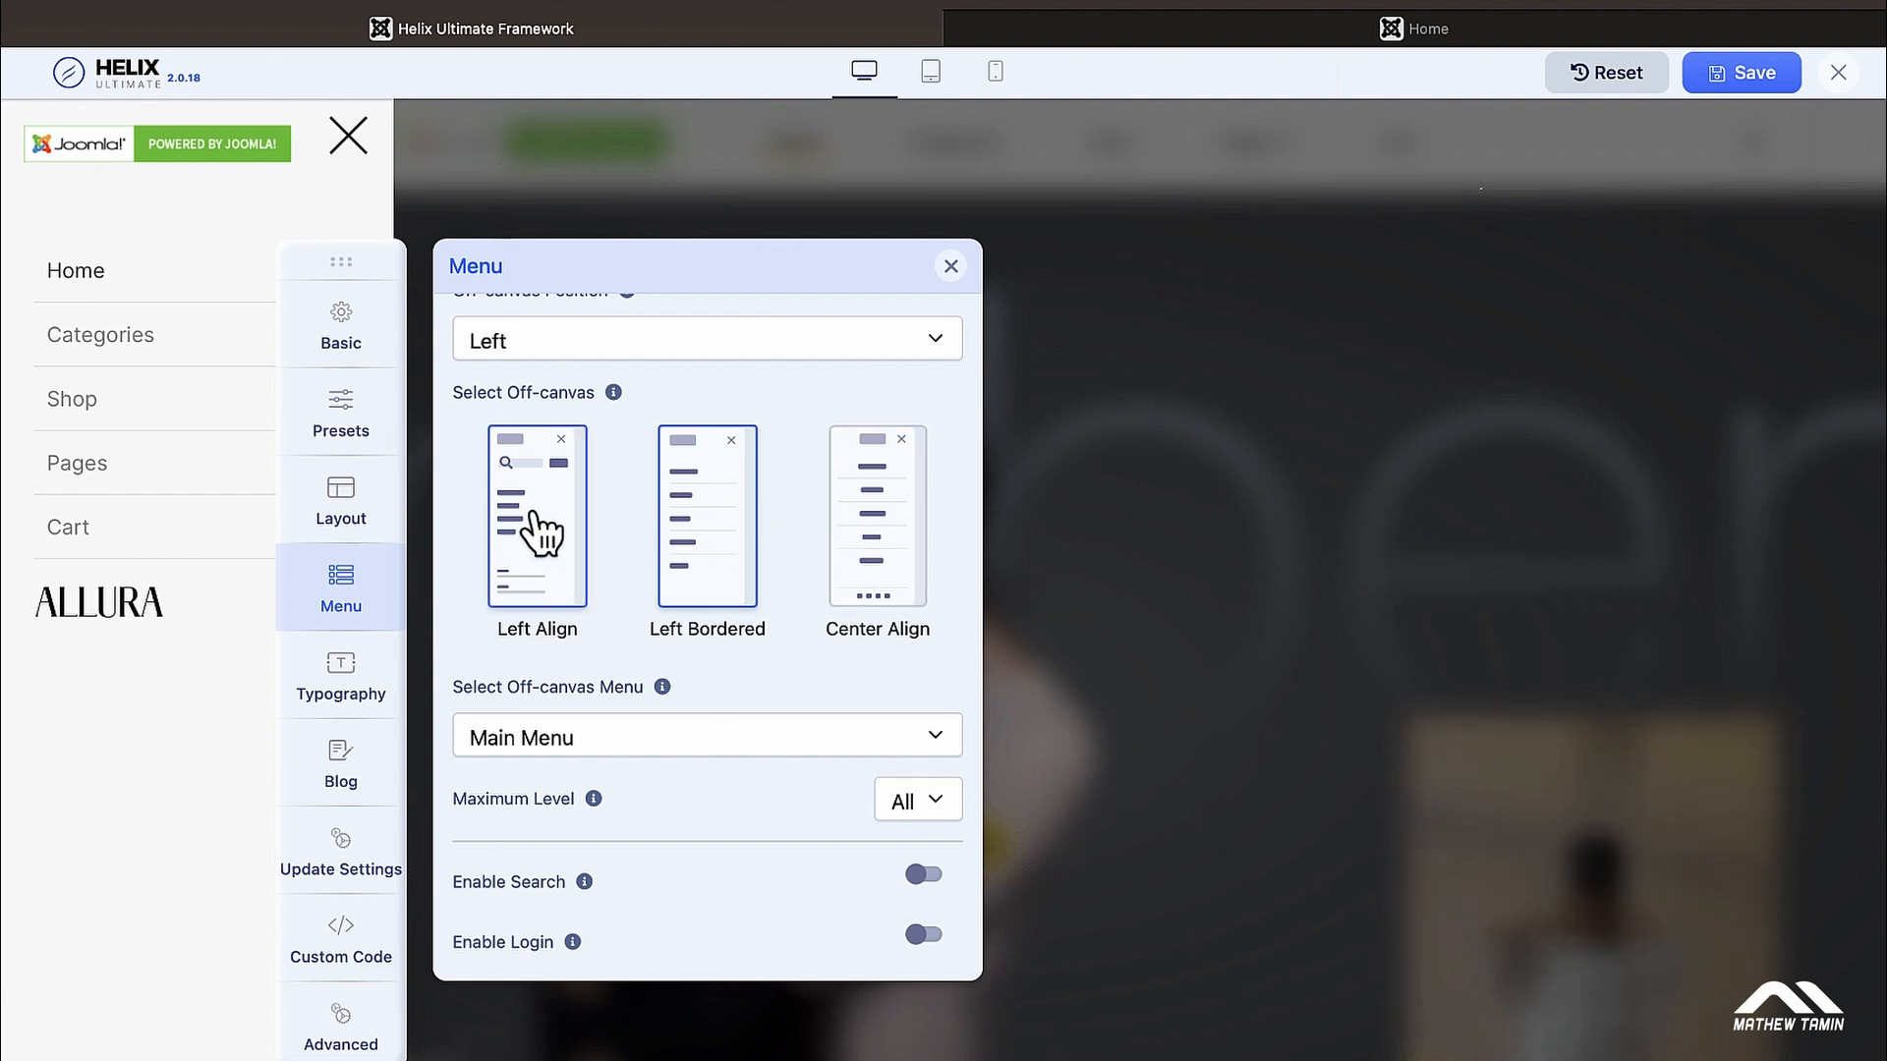
left_click(539, 529)
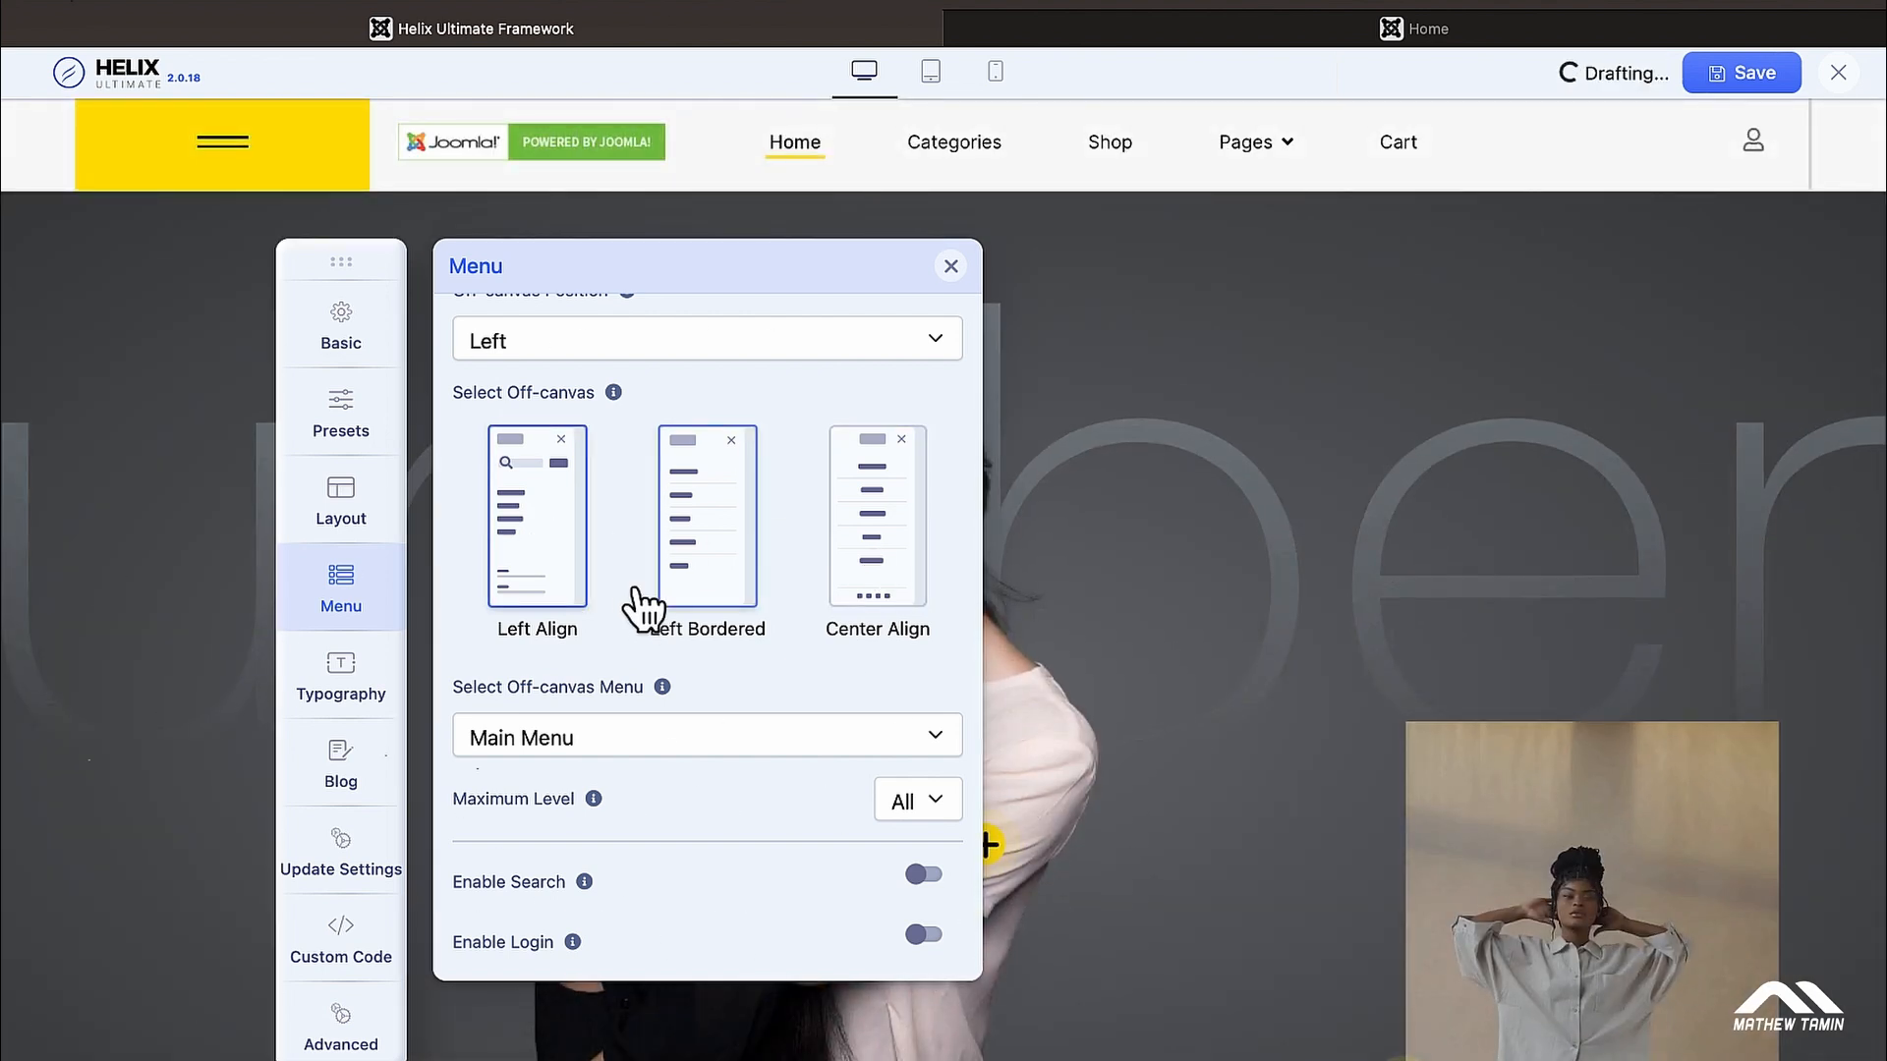
Set the off-canvas position to Right and check the off-canvas menu in the preview, closing it again
scroll(634, 604, "up", 3)
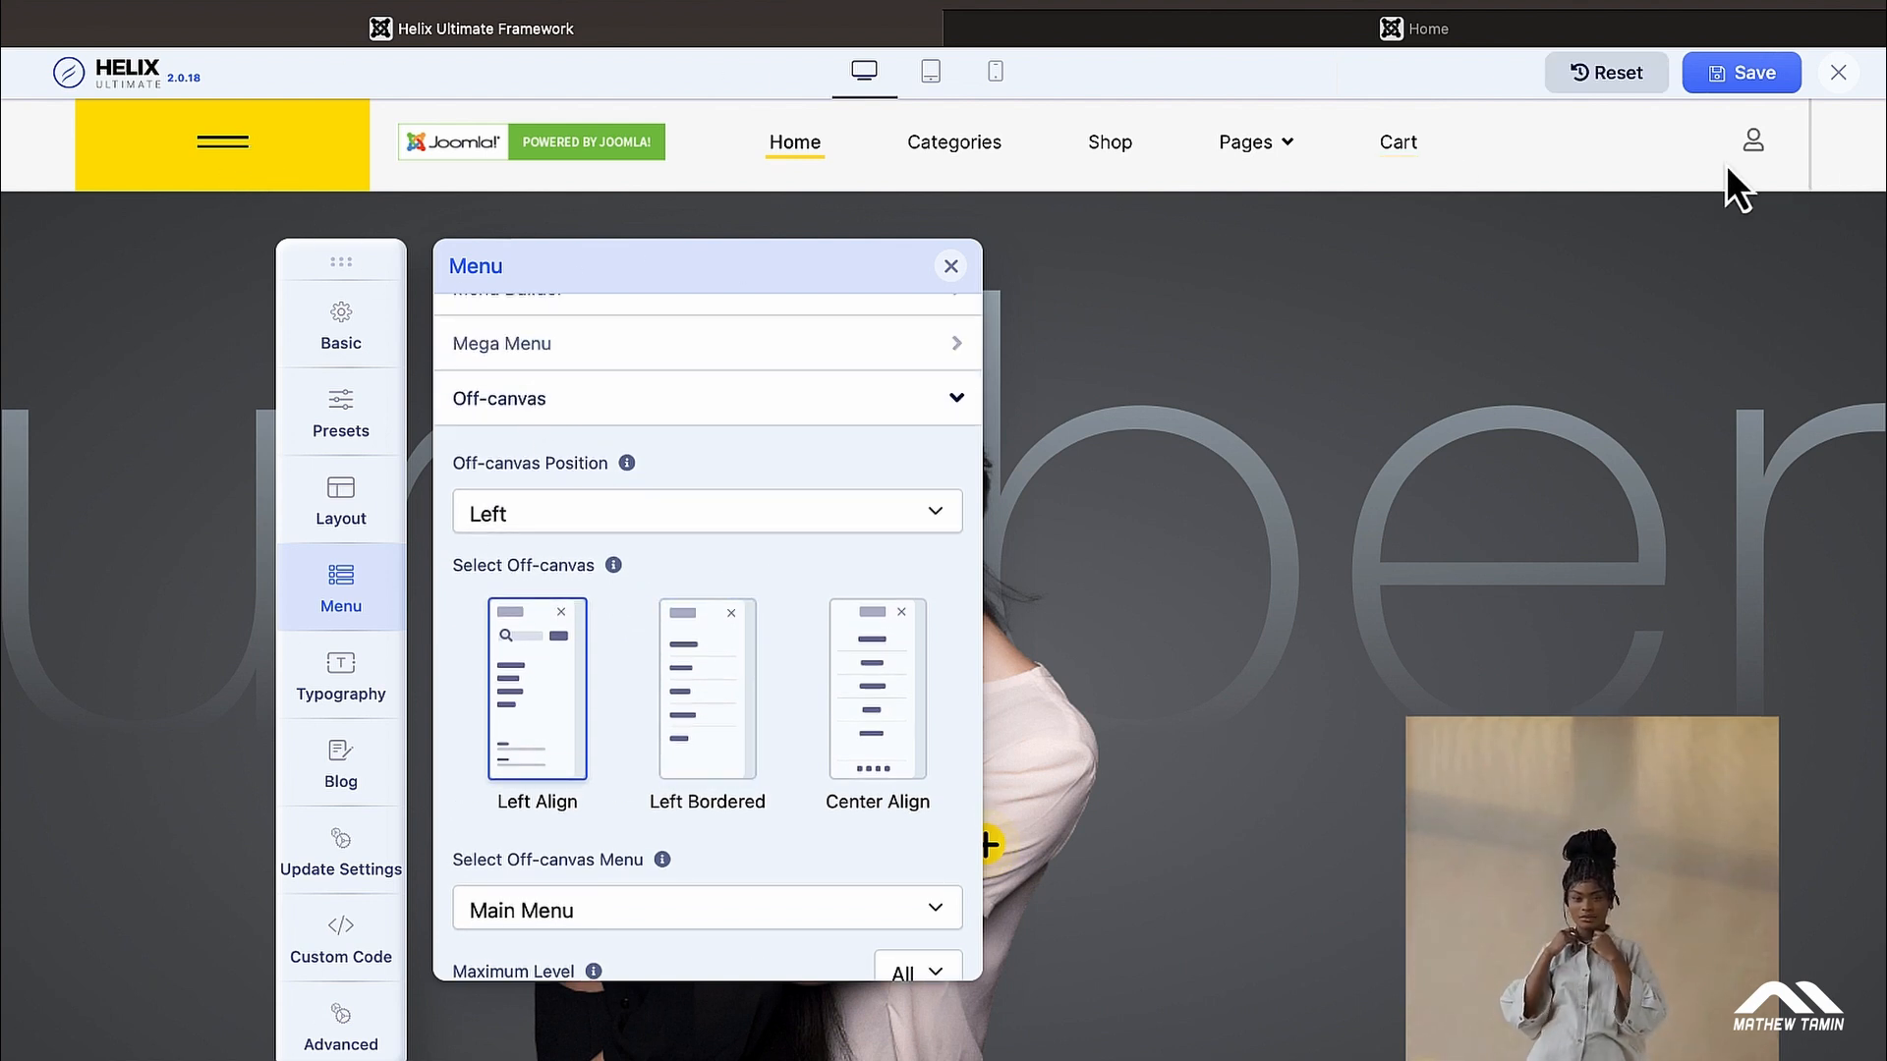
left_click(924, 517)
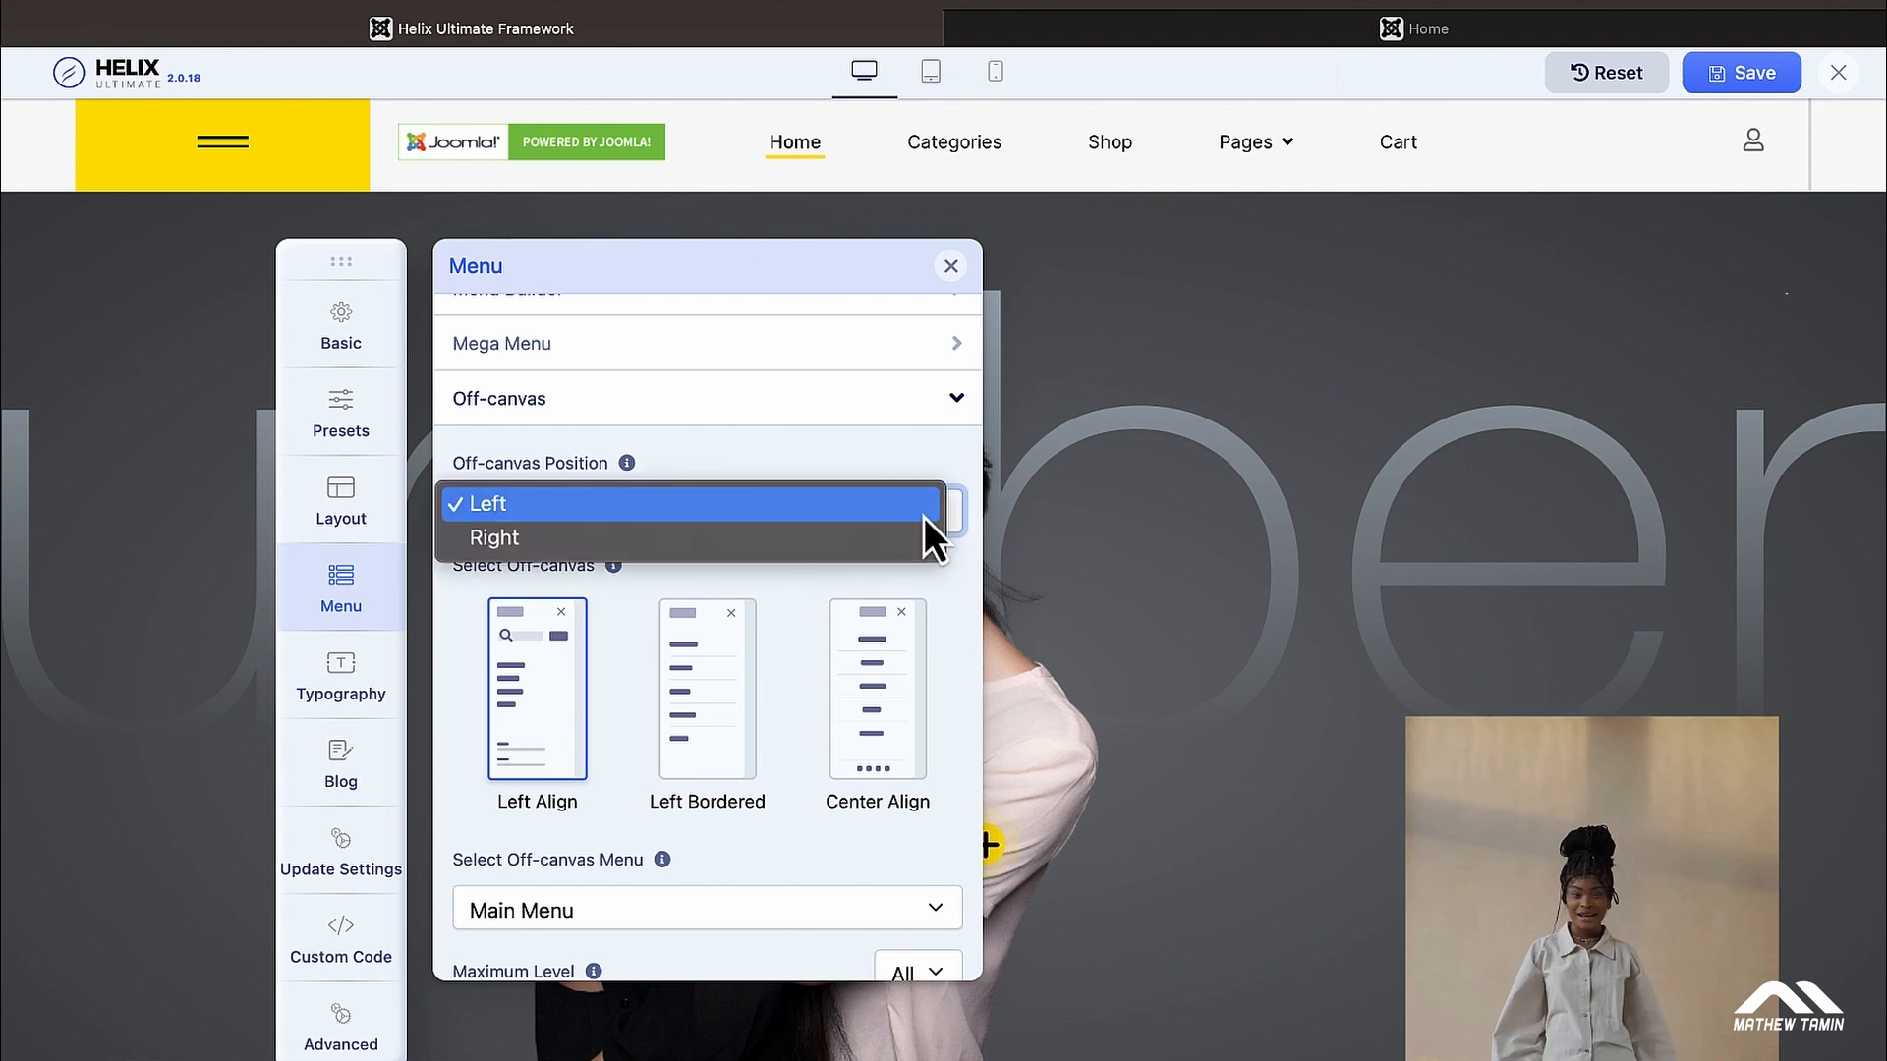
left_click(787, 538)
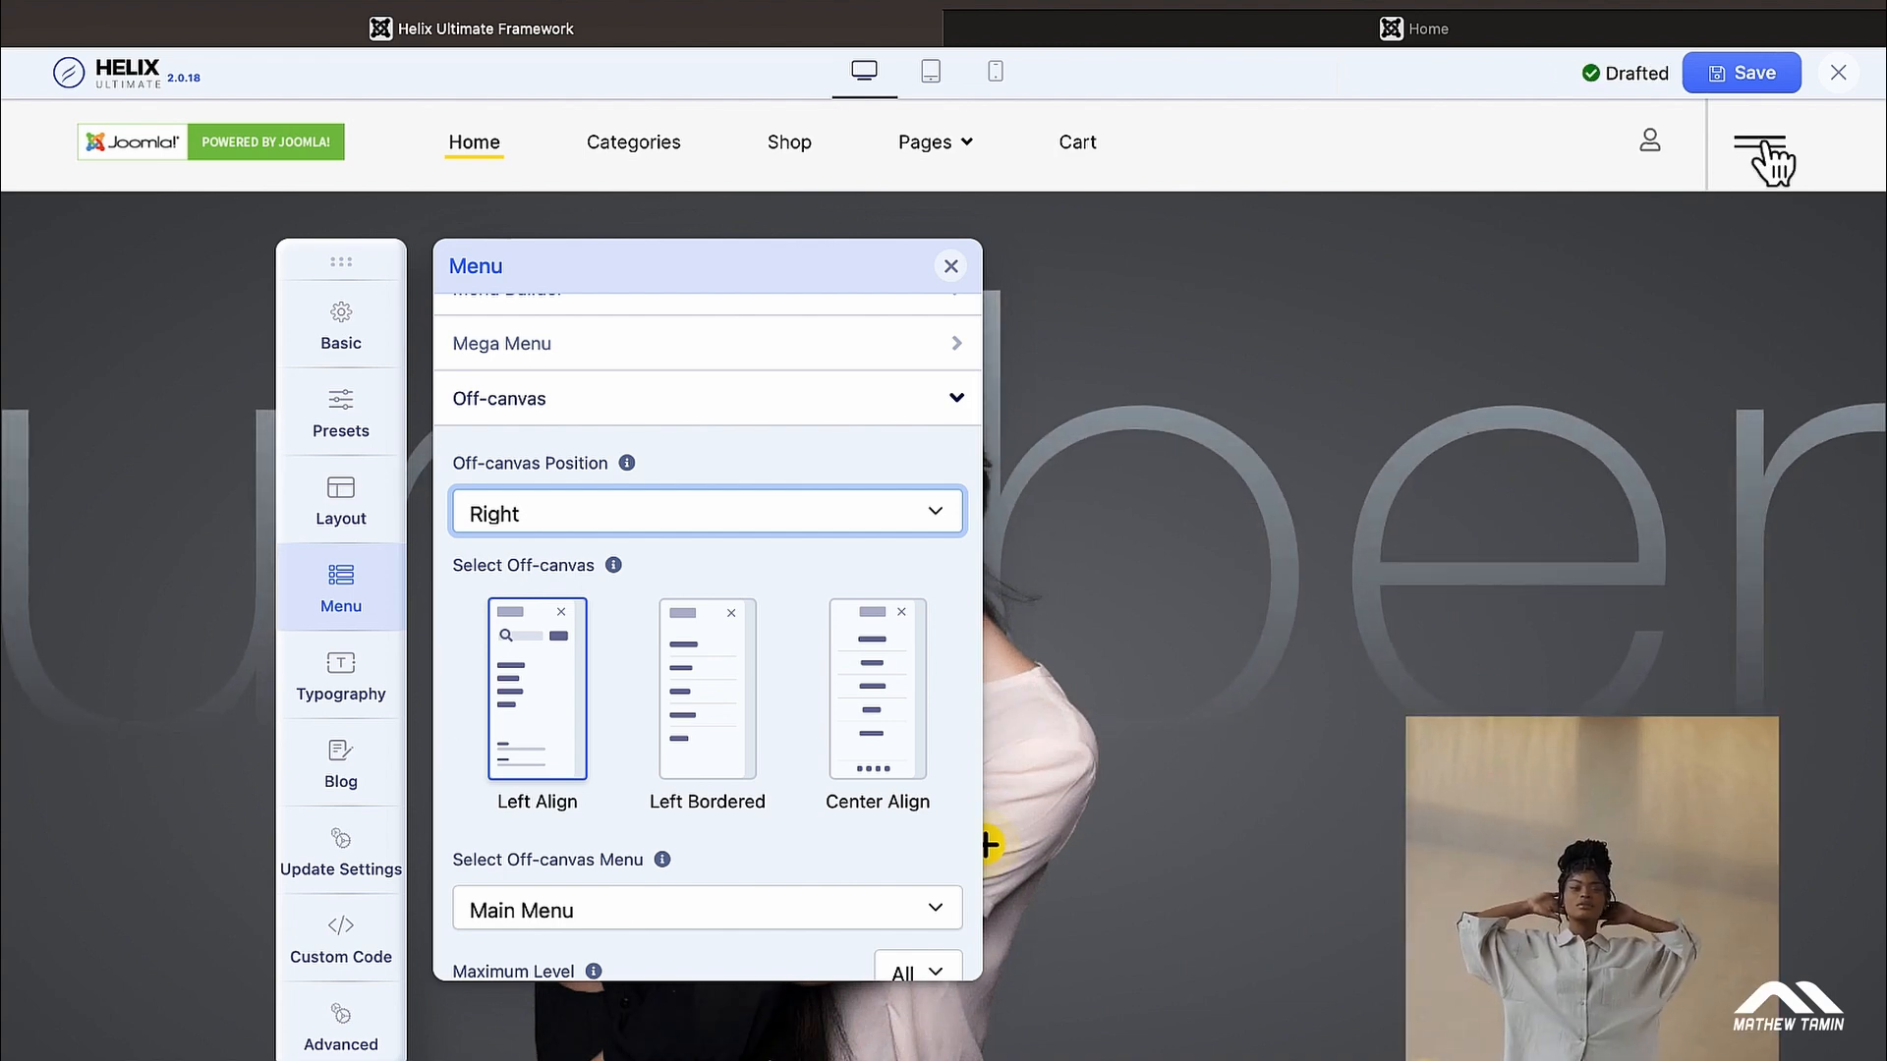
left_click(1766, 153)
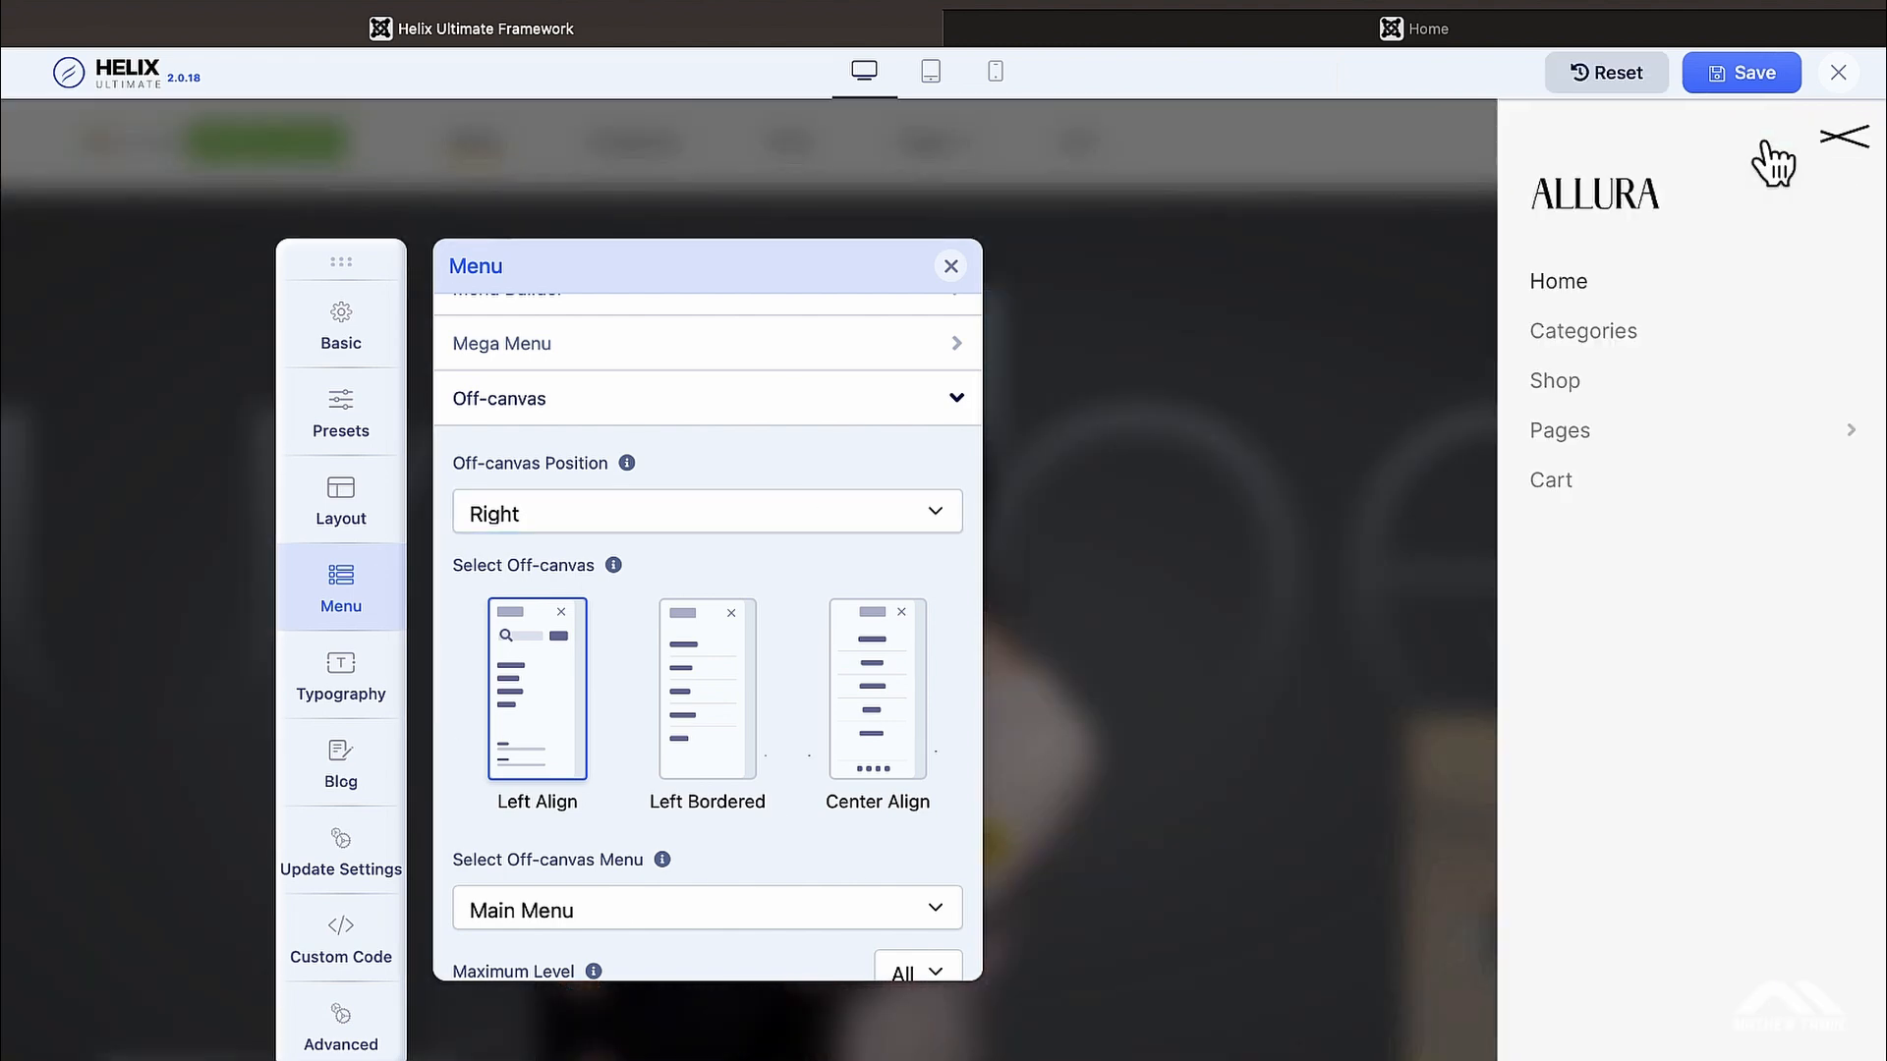
left_click(1838, 137)
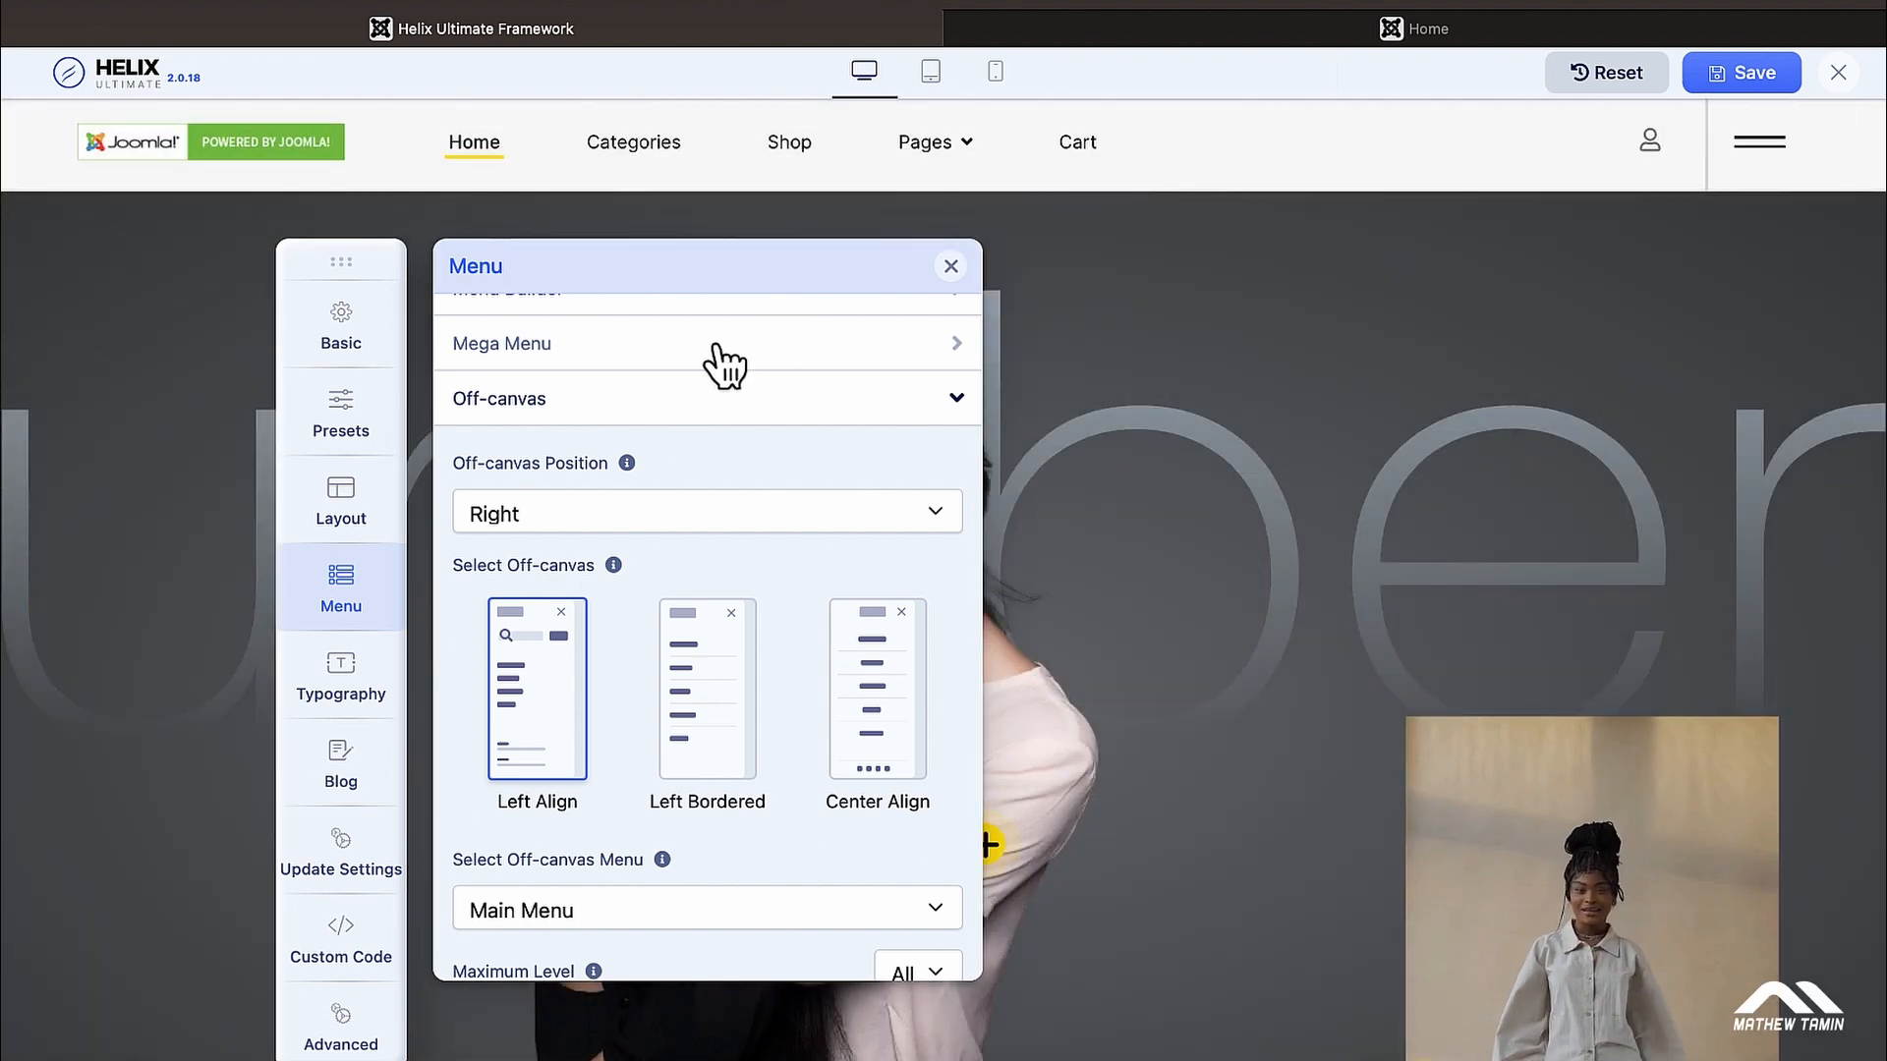
Look through the Menu Builder and Mega Menu settings, ending with the Menu Builder section open
scroll(724, 366, "up", 1)
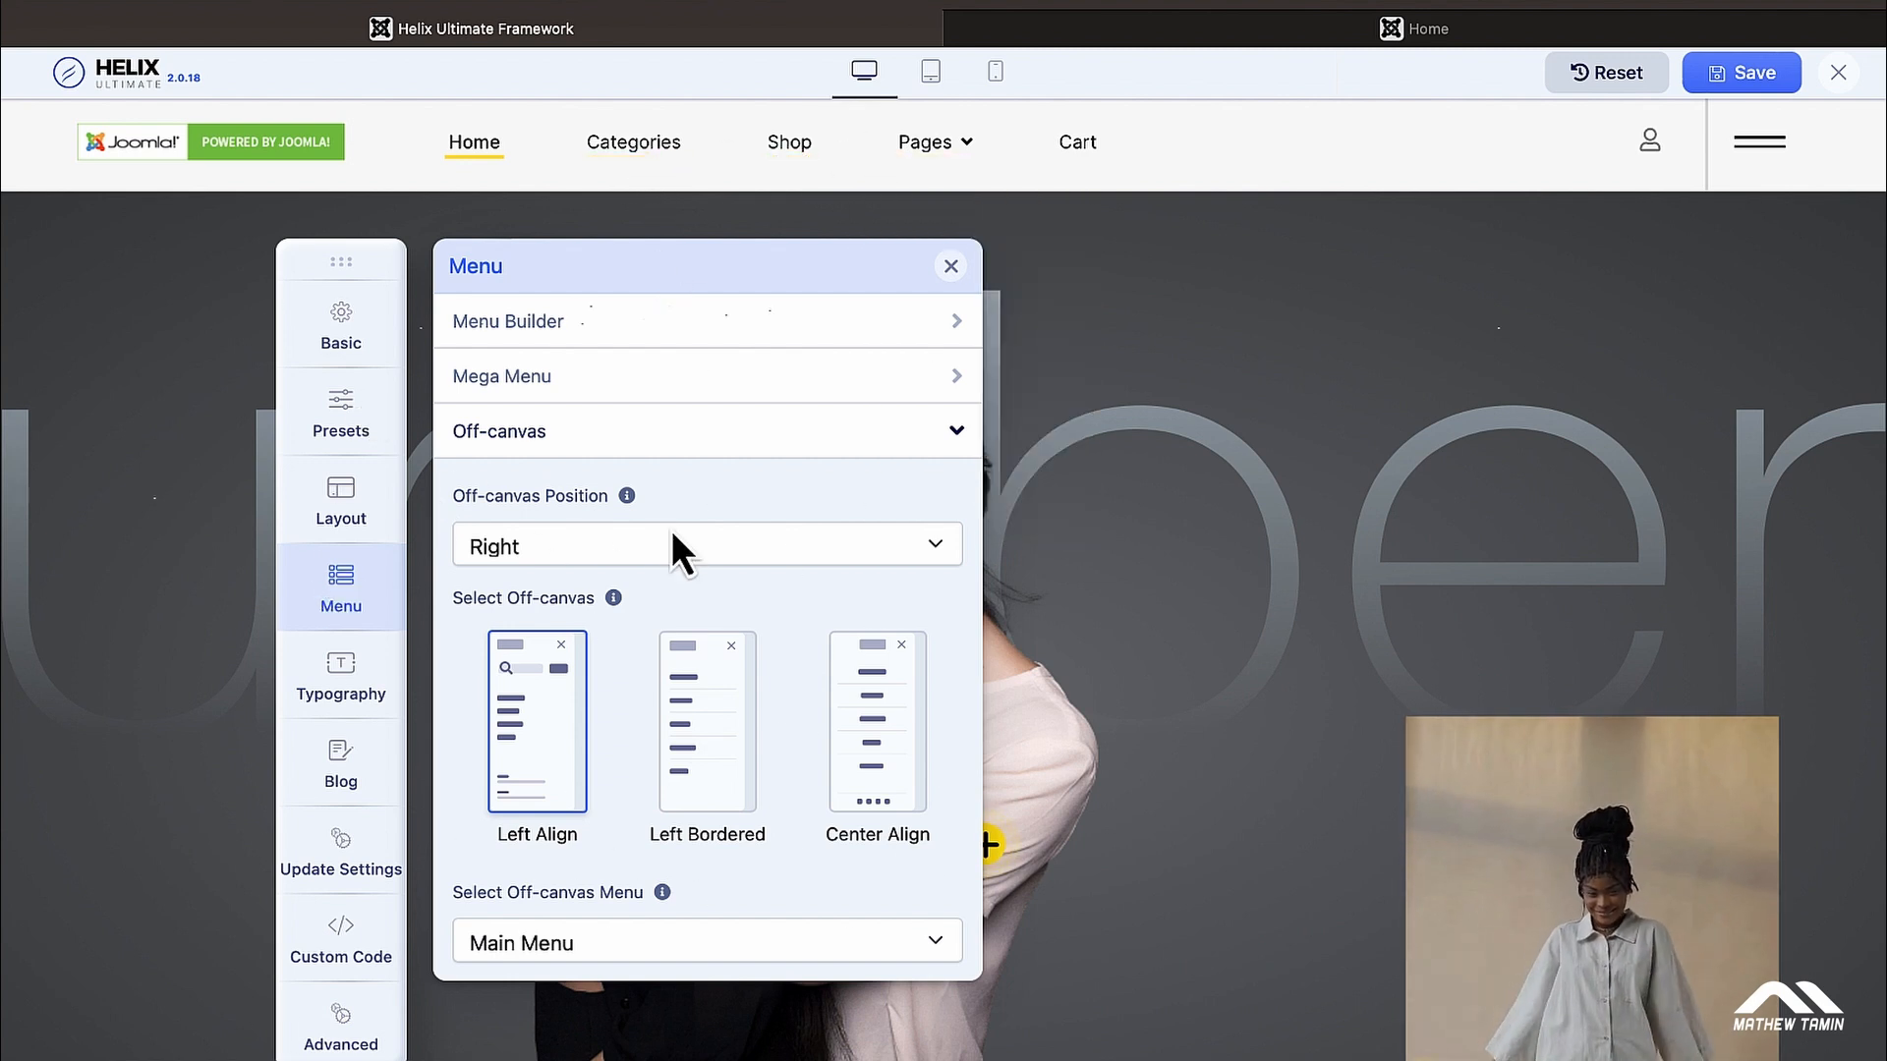
left_click(676, 349)
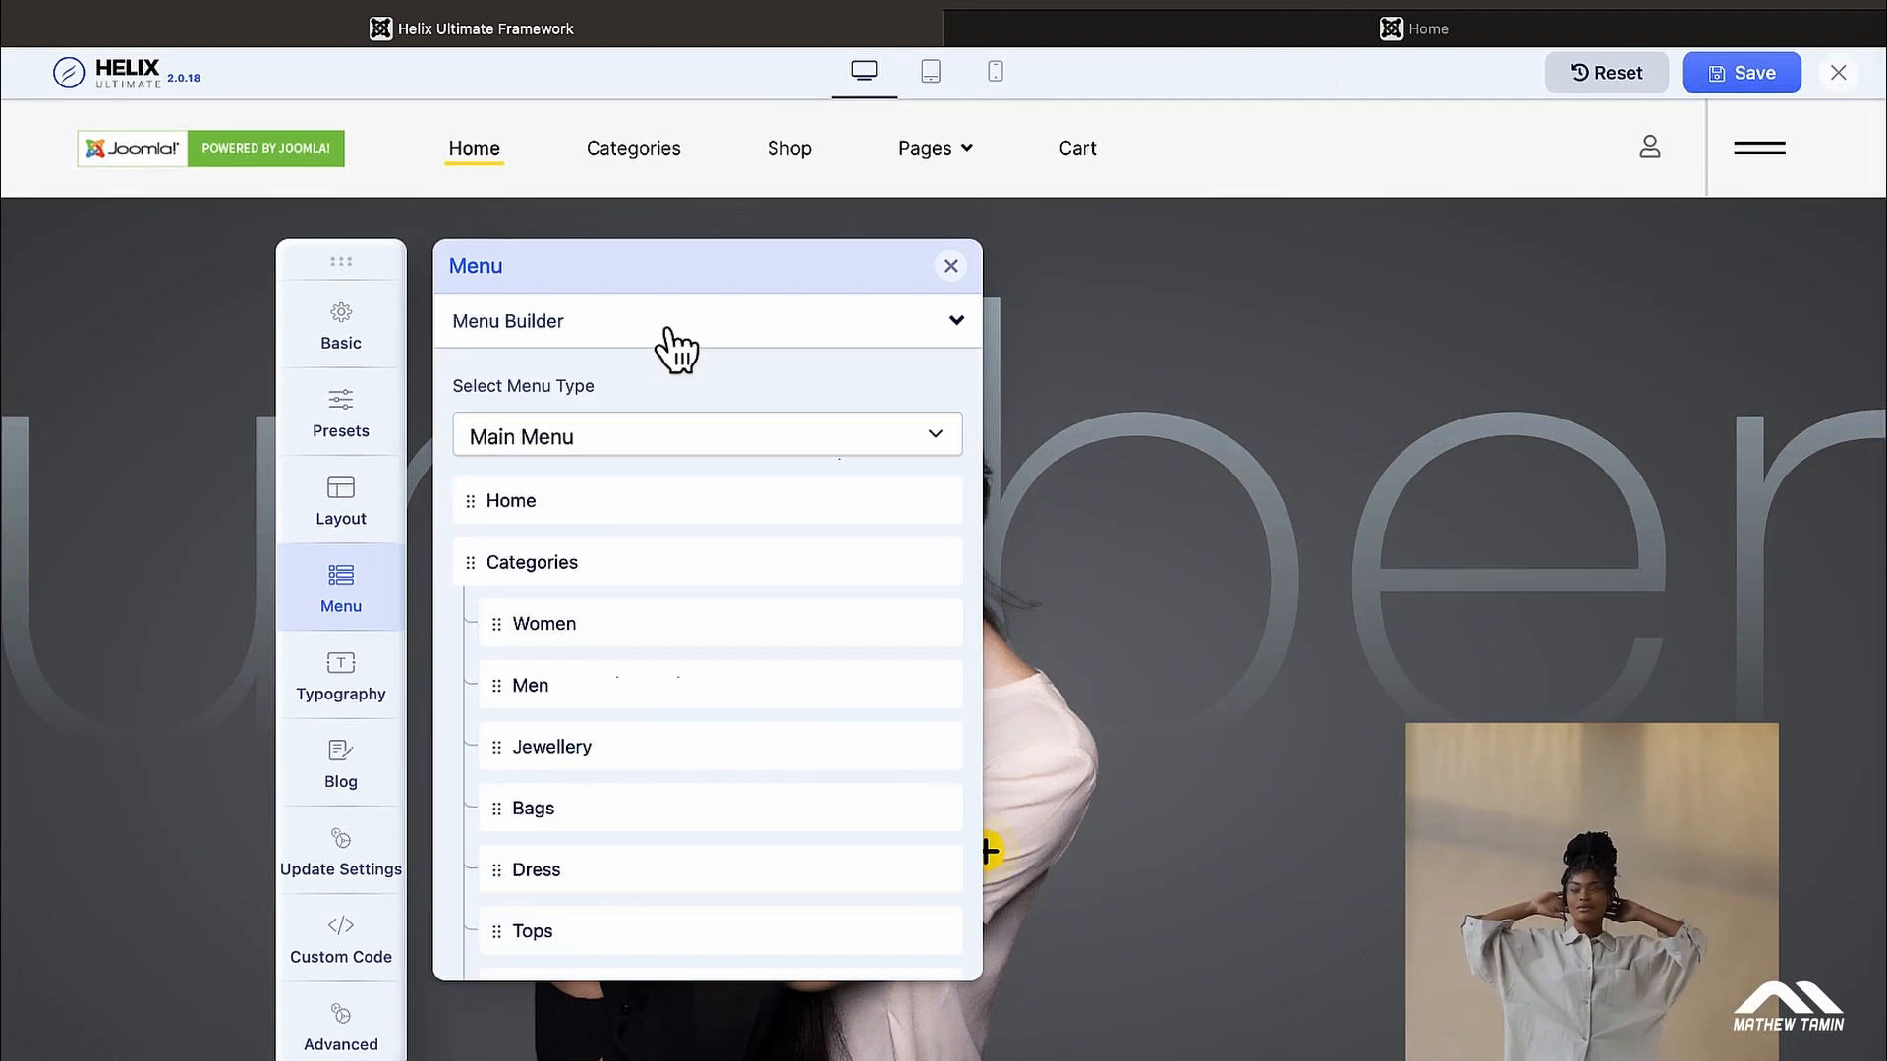
left_click(668, 334)
left_click(650, 383)
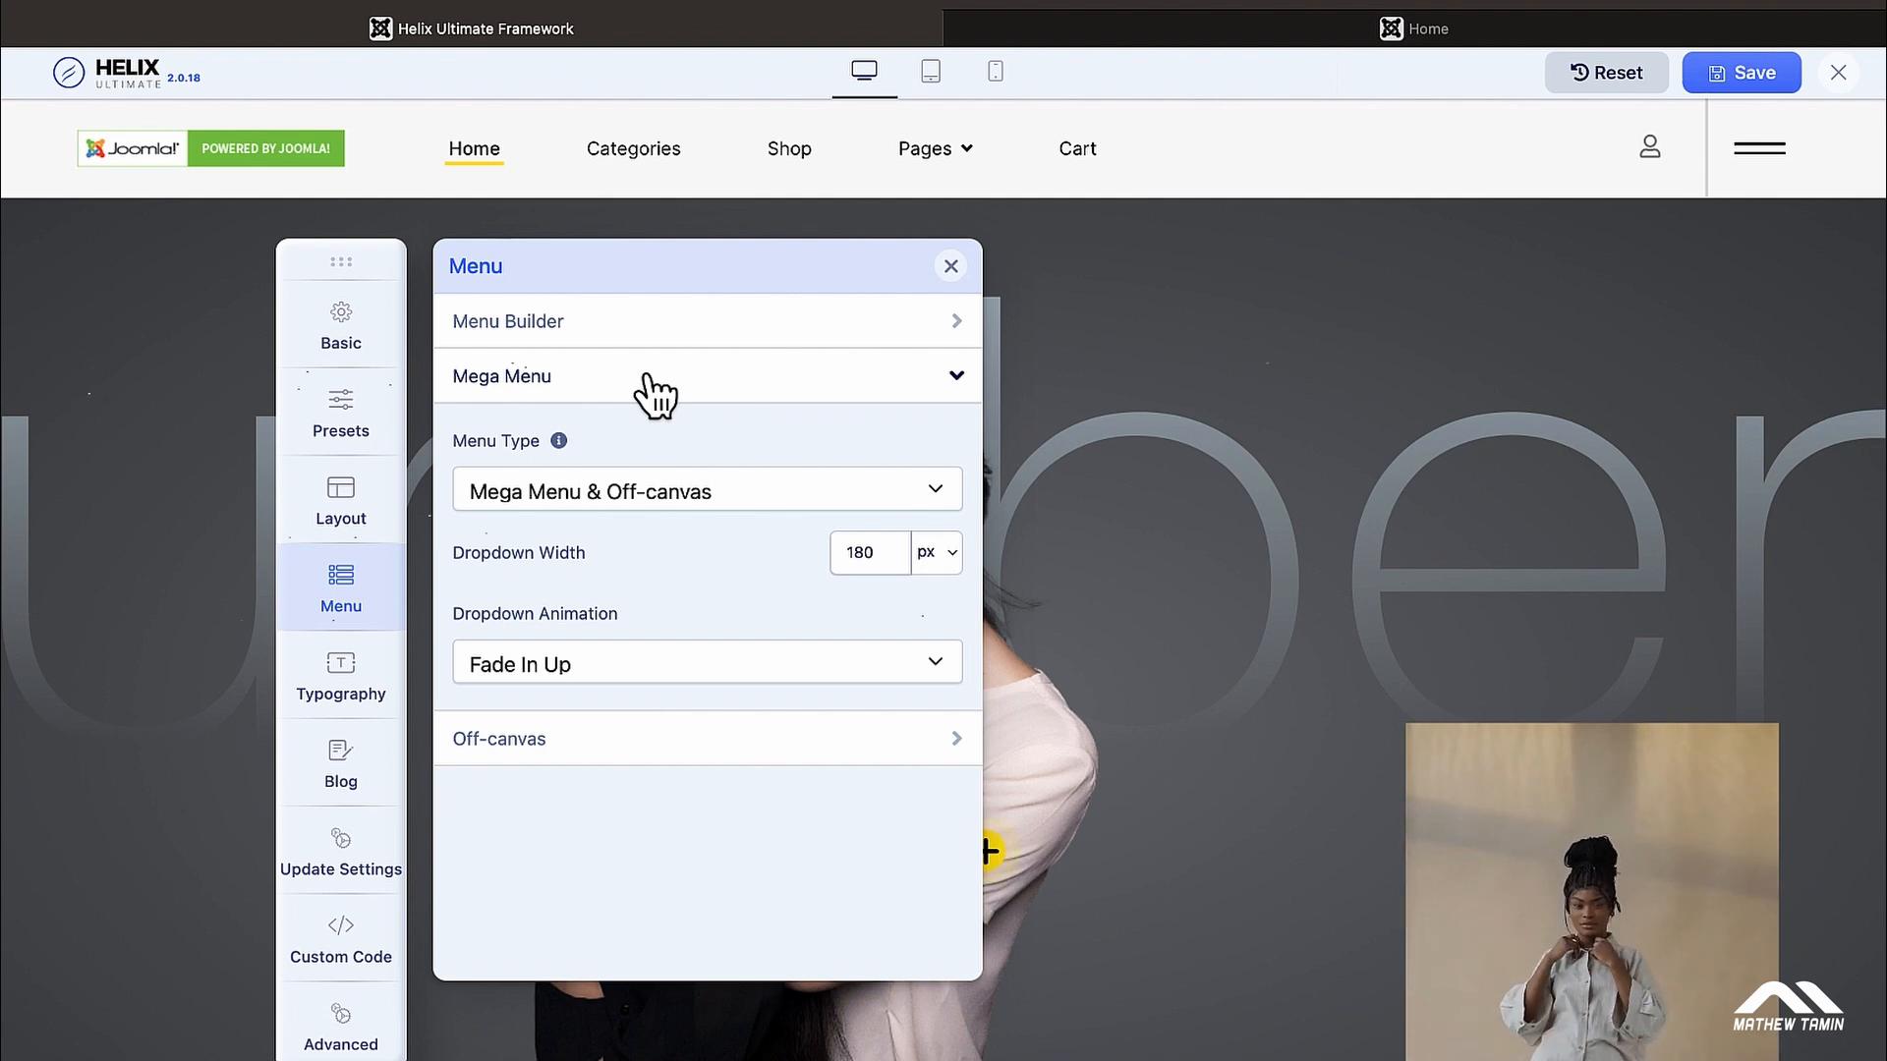
left_click(652, 344)
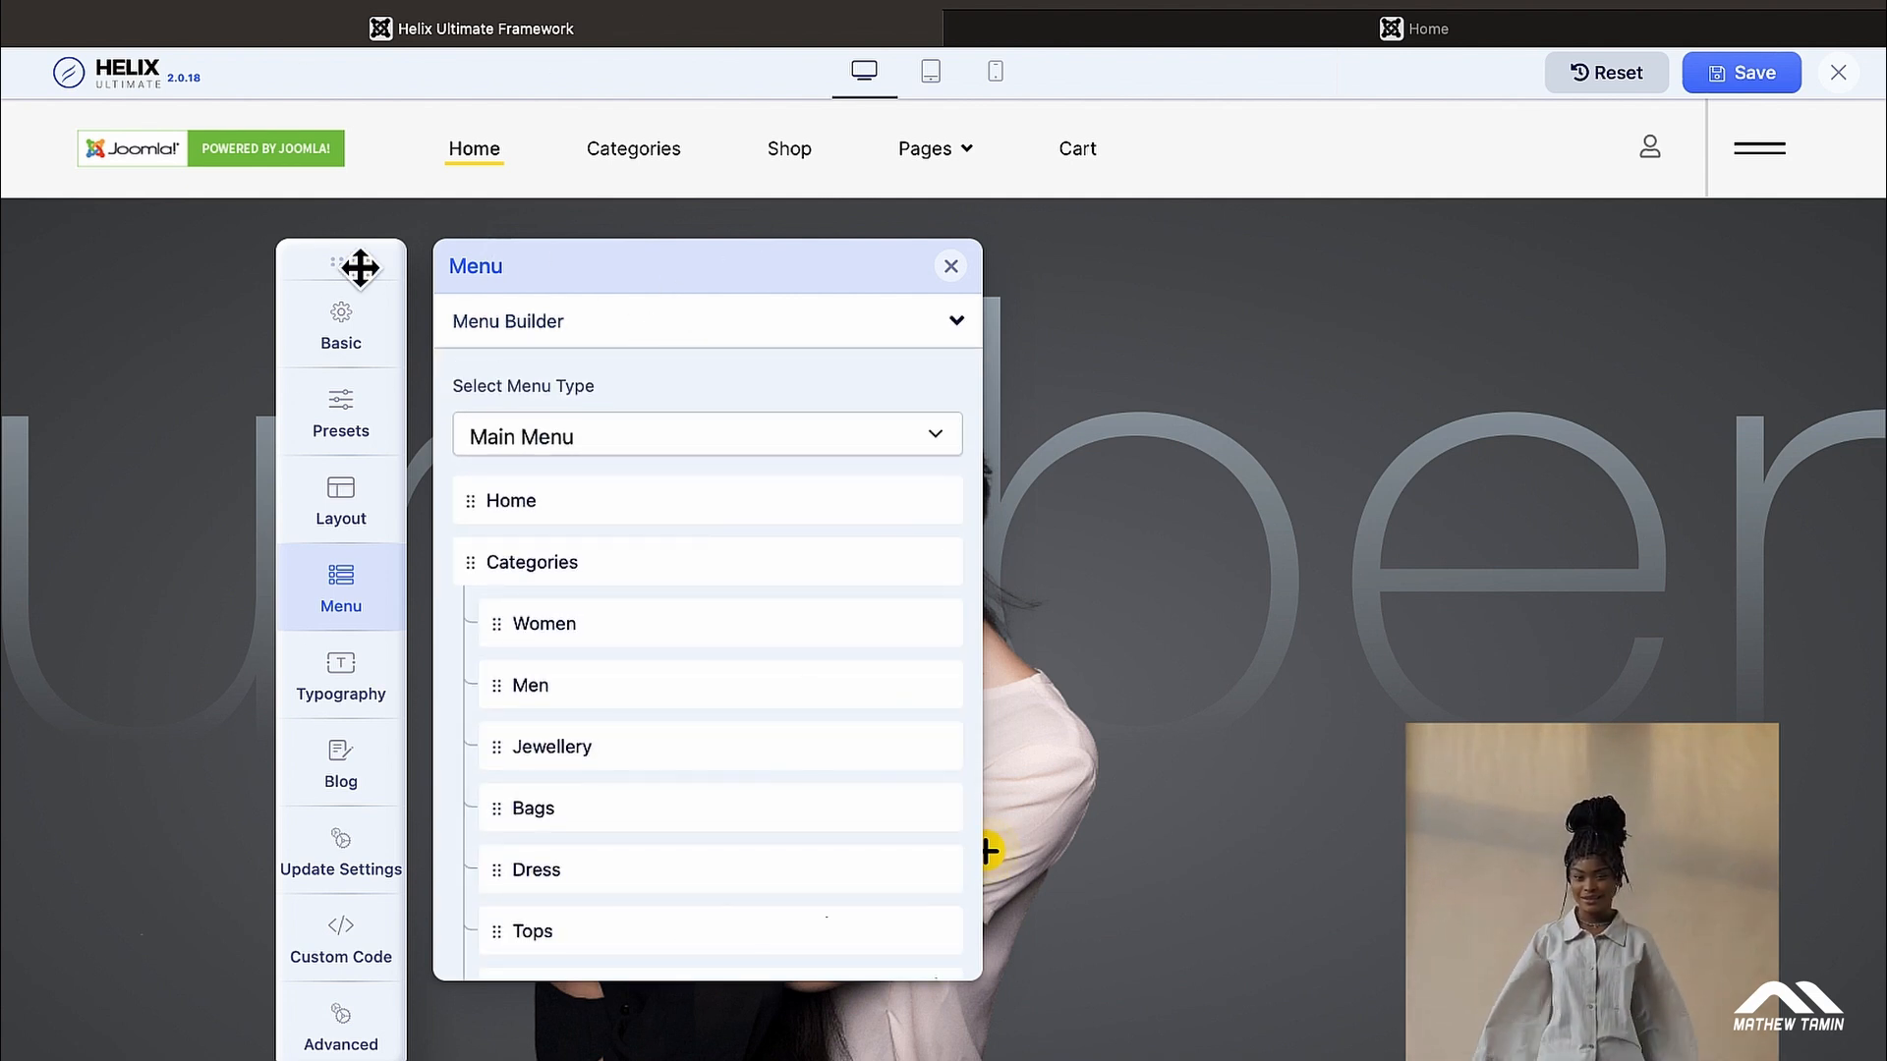
Move the floating settings toolbar toward the middle of the preview and reorder the Main Menu so Categories comes after Shop
left_click_drag(344, 263, 758, 278)
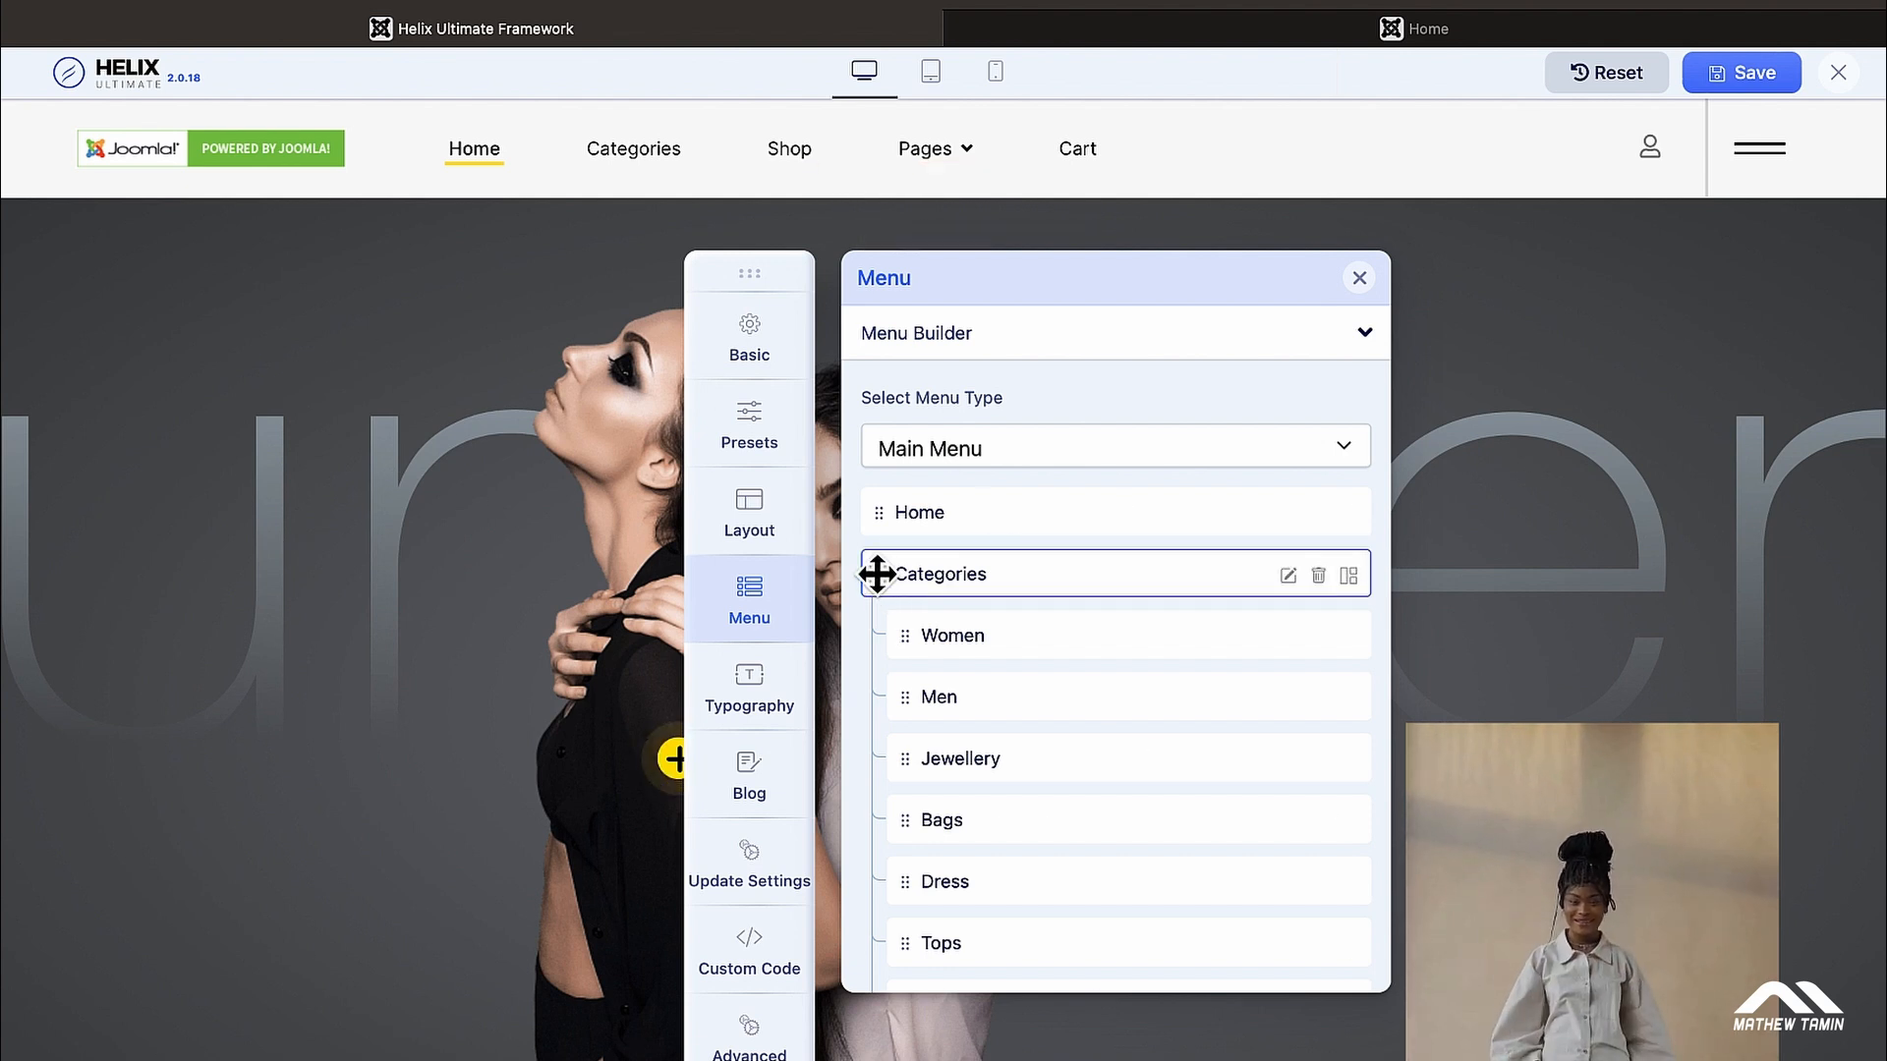
left_click_drag(878, 574, 894, 620)
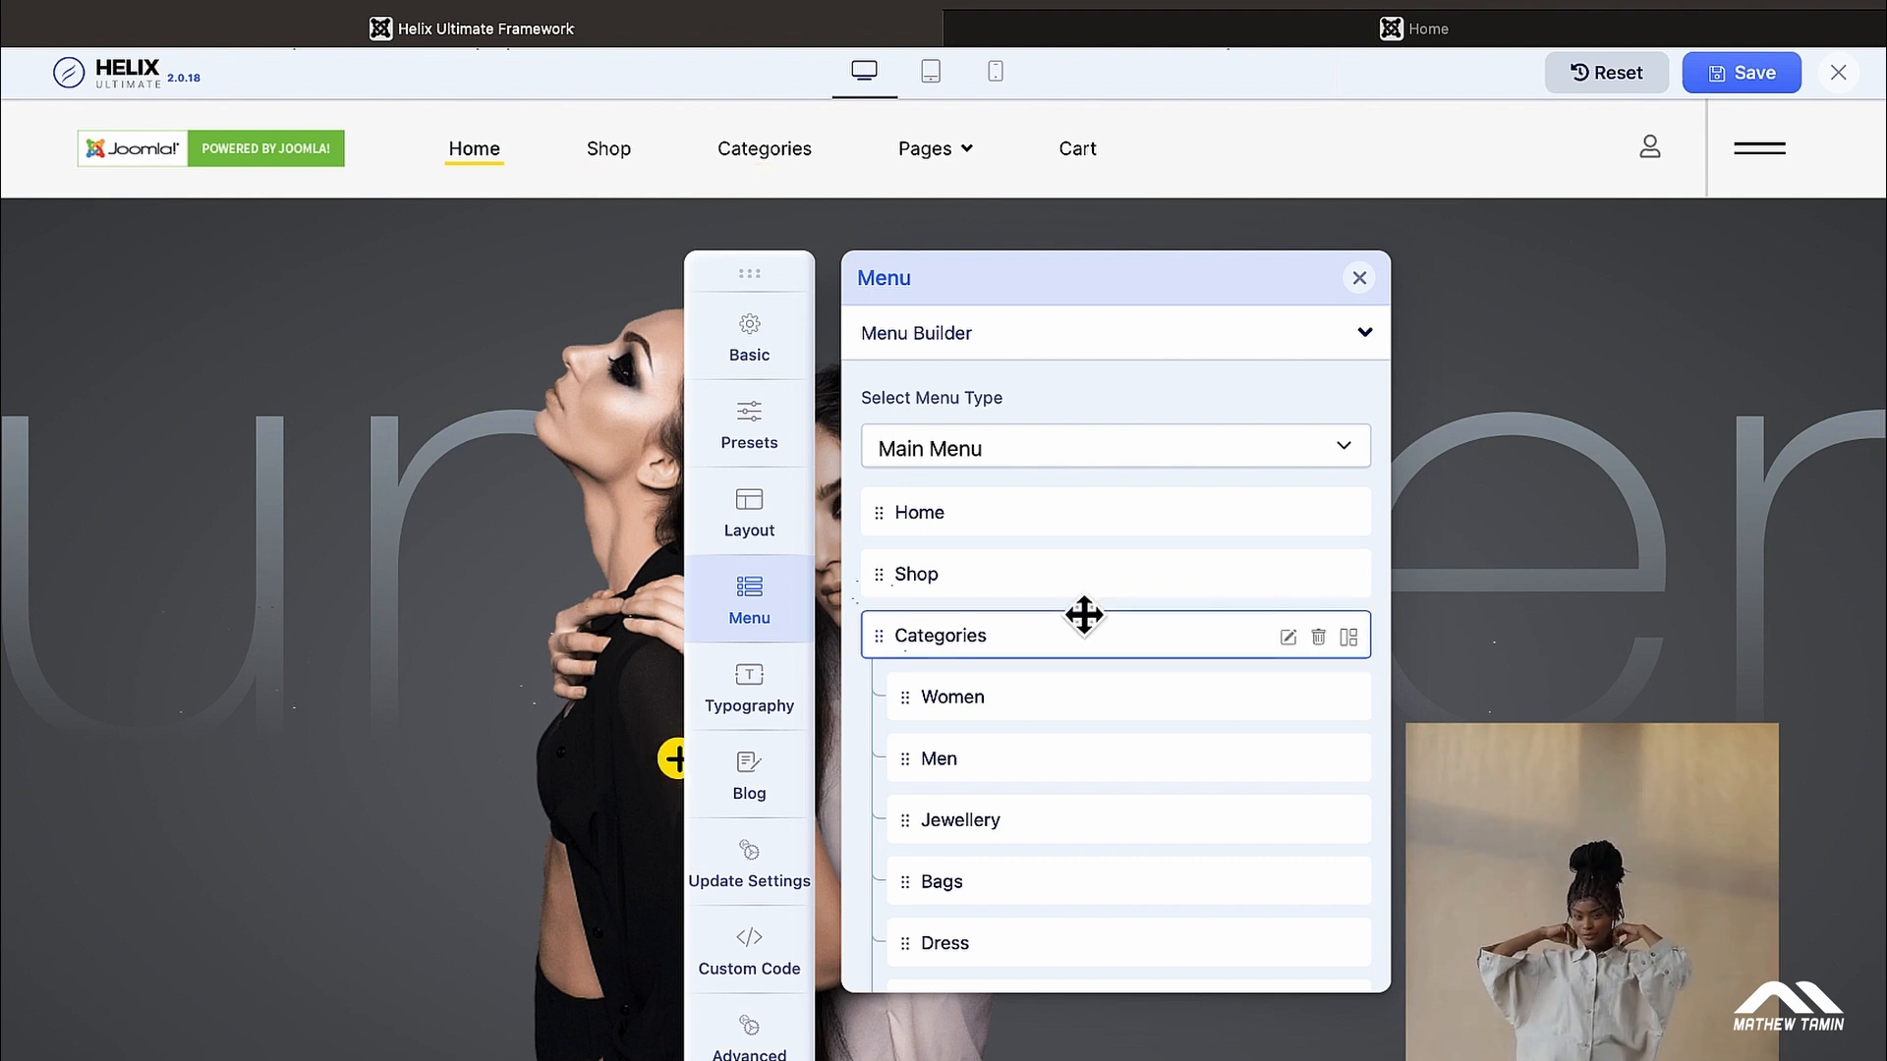
Rename the Women submenu item under Categories to "Women 2" and save the menu item
scroll(1145, 746, "down", 1)
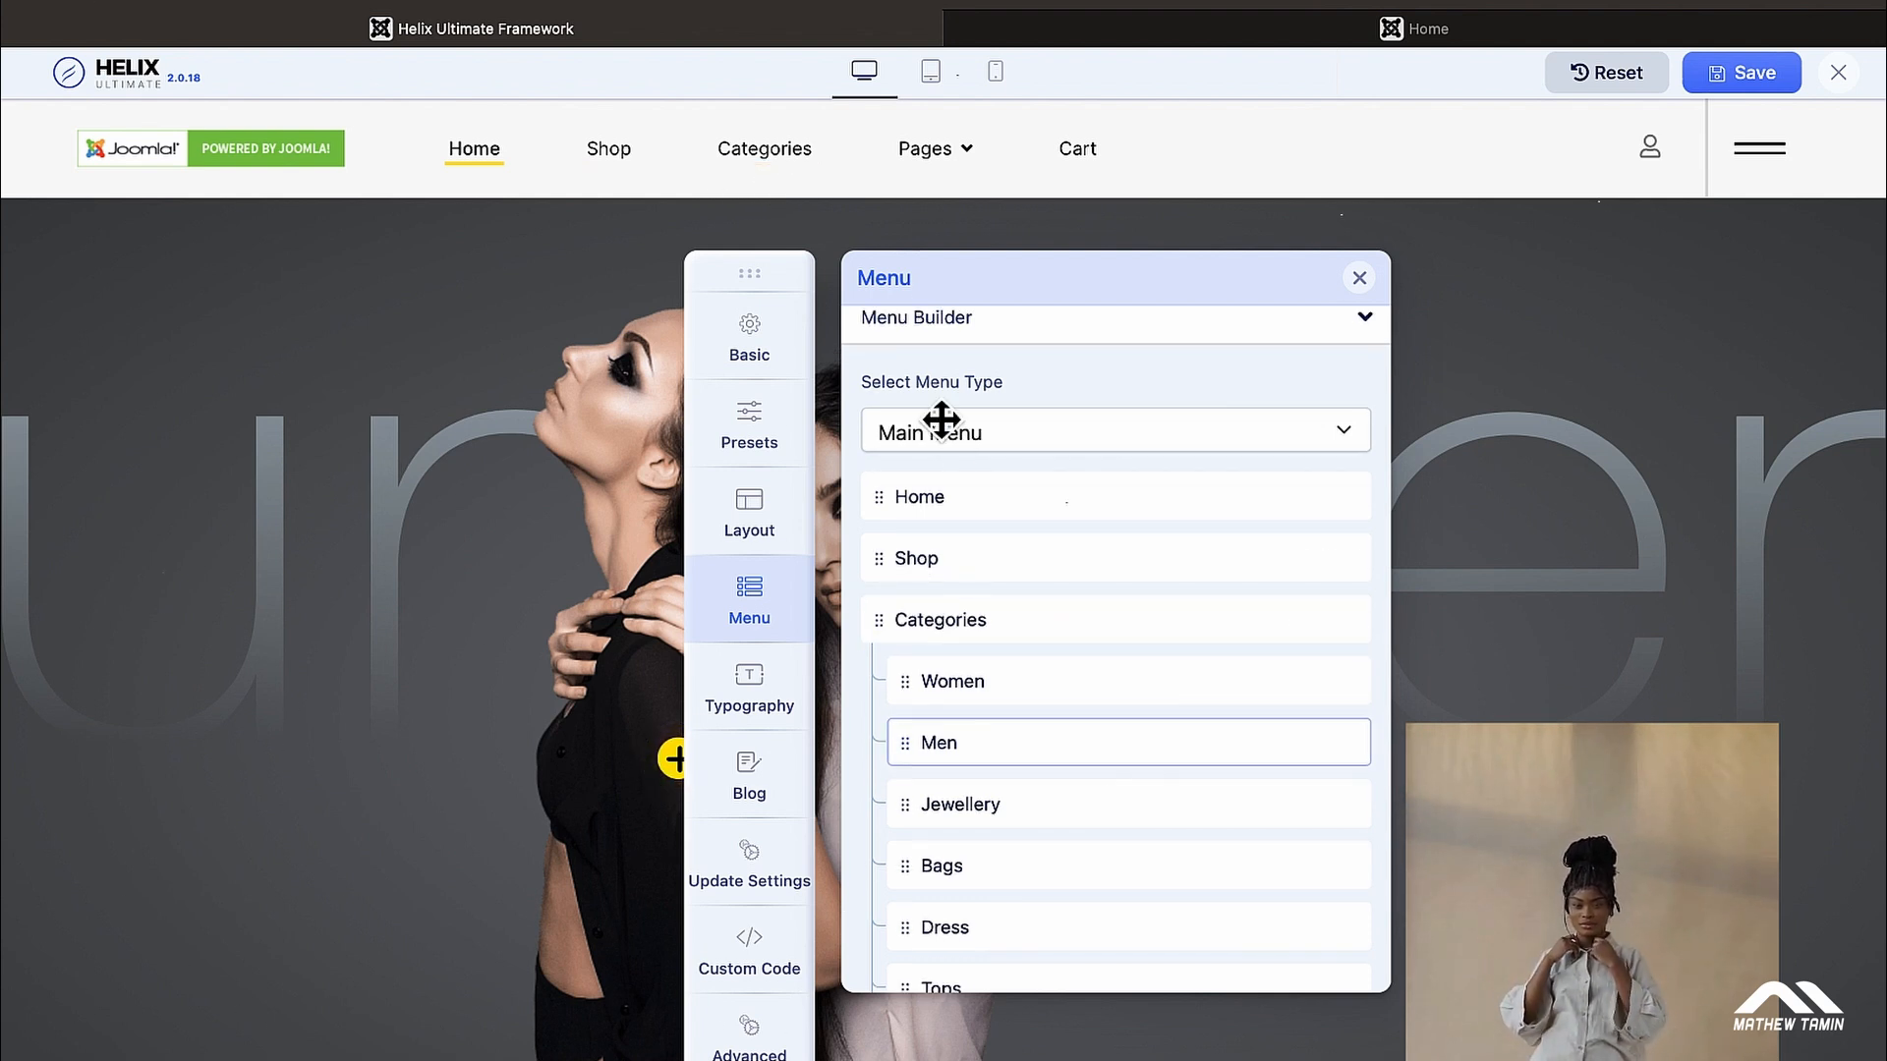
scroll(1129, 784, "down", 1)
scroll(1129, 783, "down", 1)
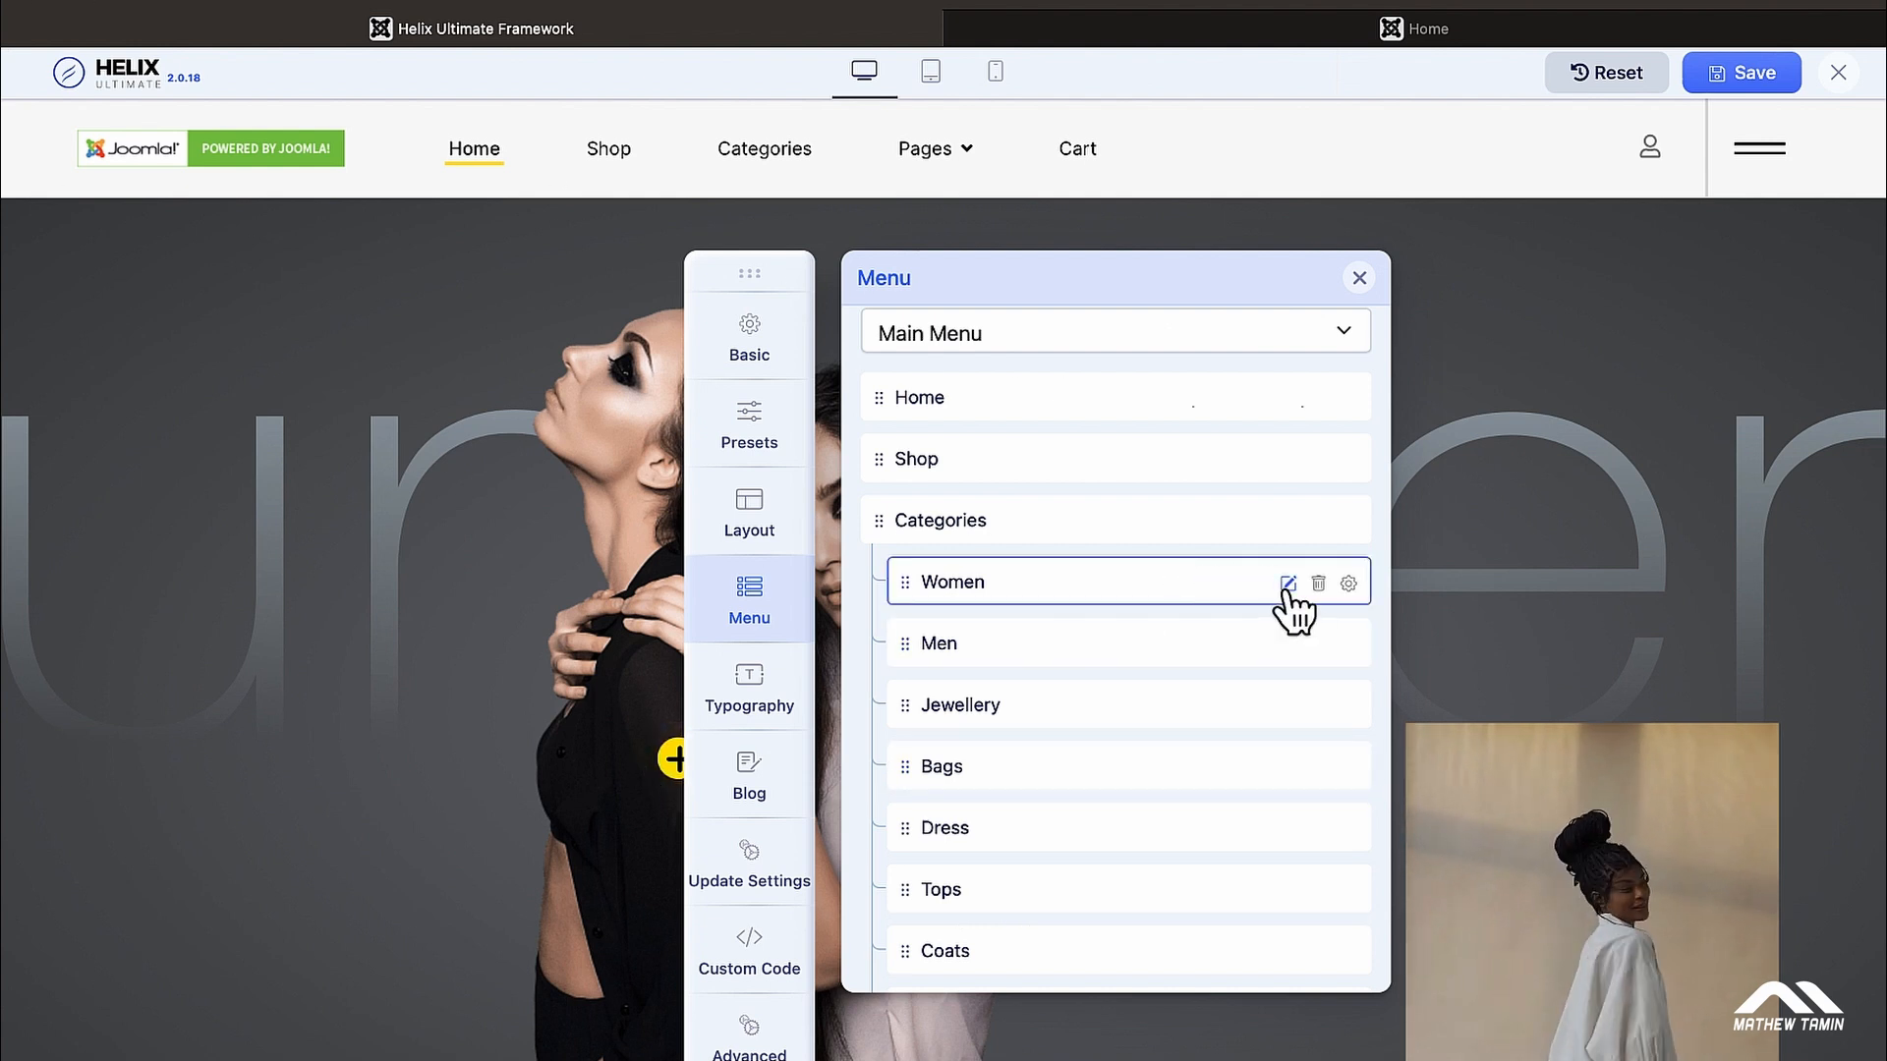
left_click(1286, 583)
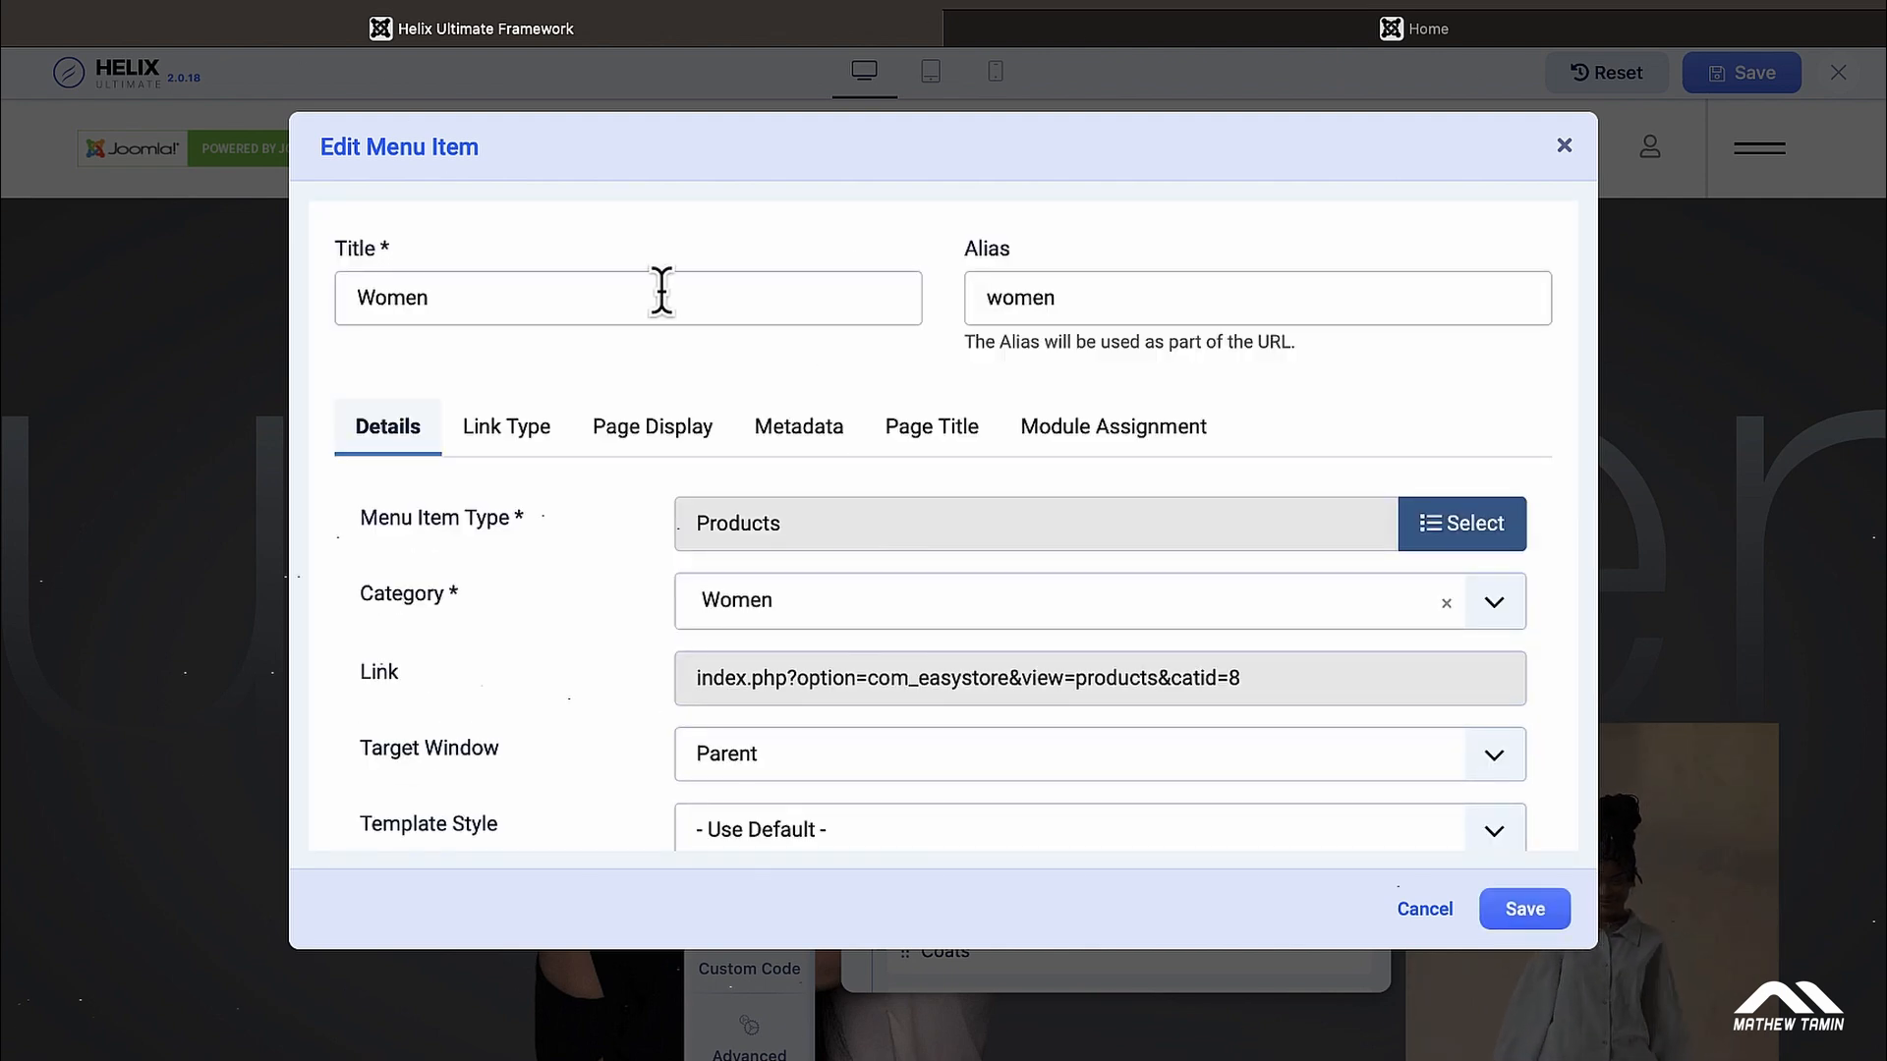
left_click(662, 291)
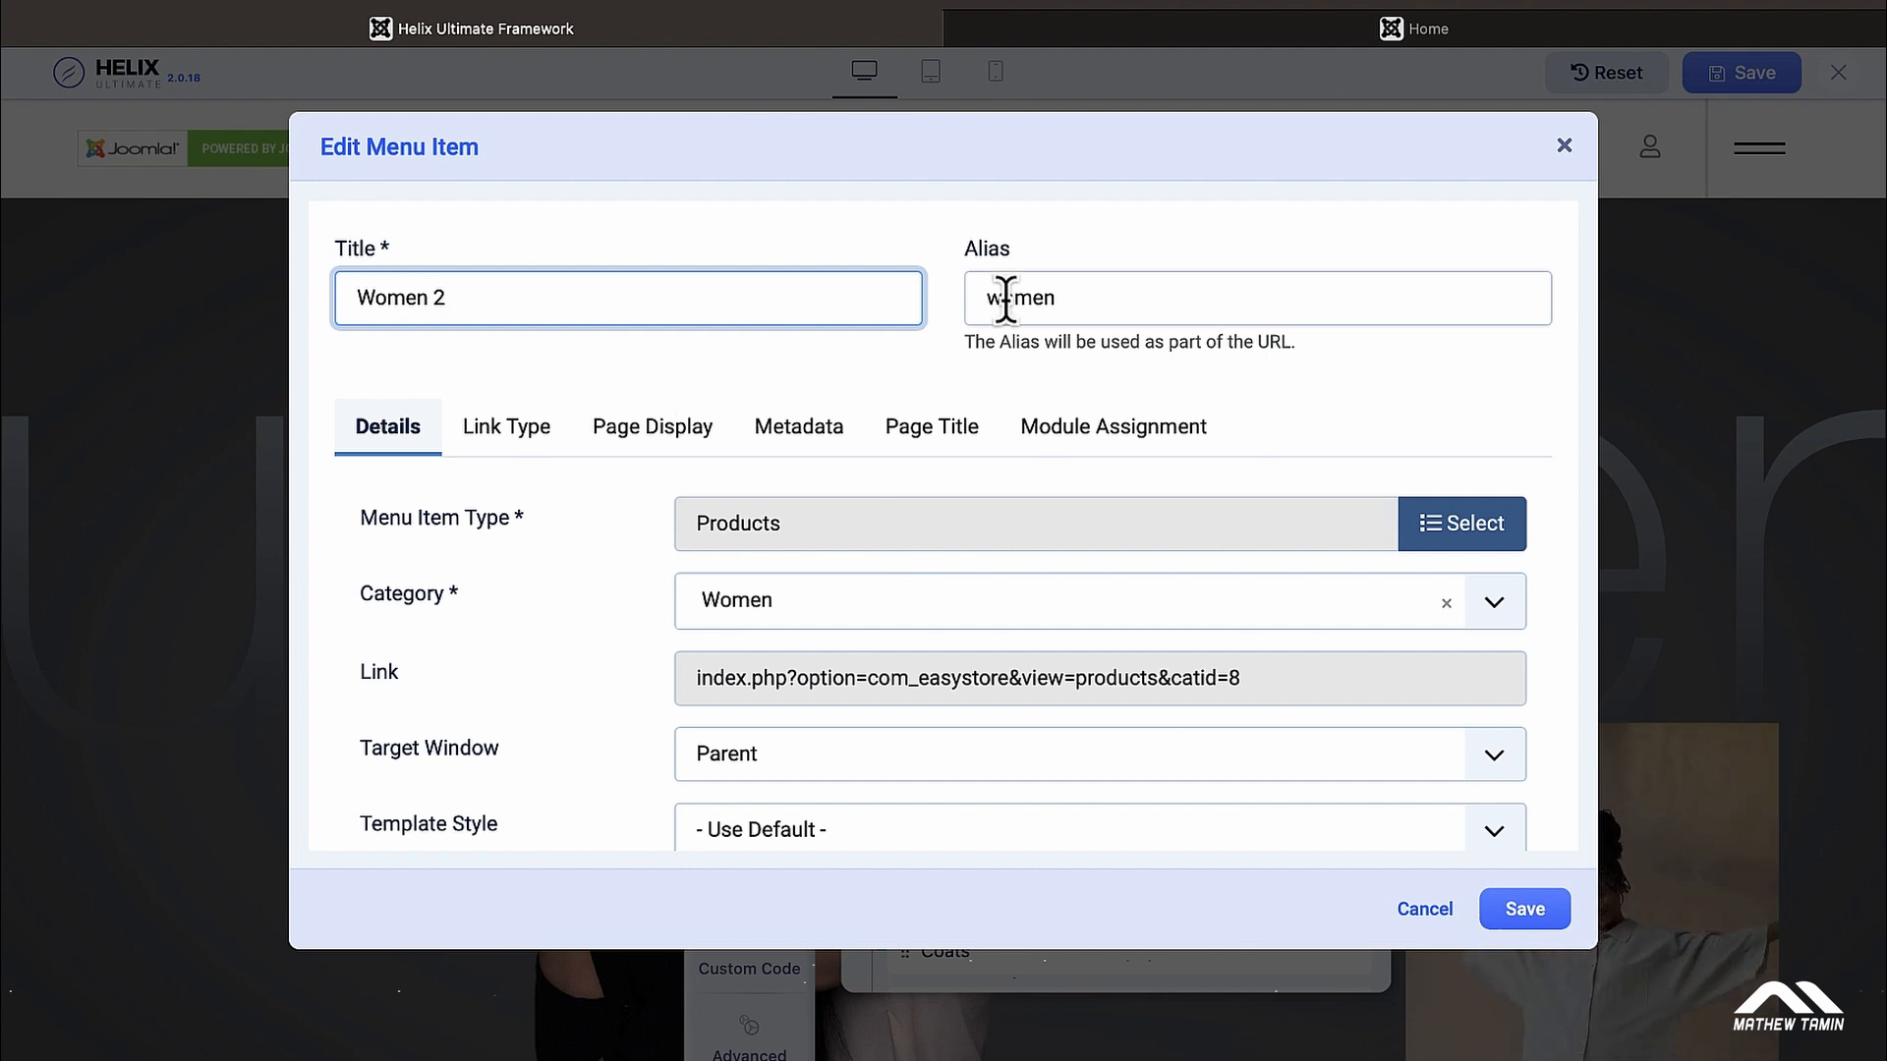
scroll(1159, 345, "down", 4)
scroll(1162, 345, "up", 4)
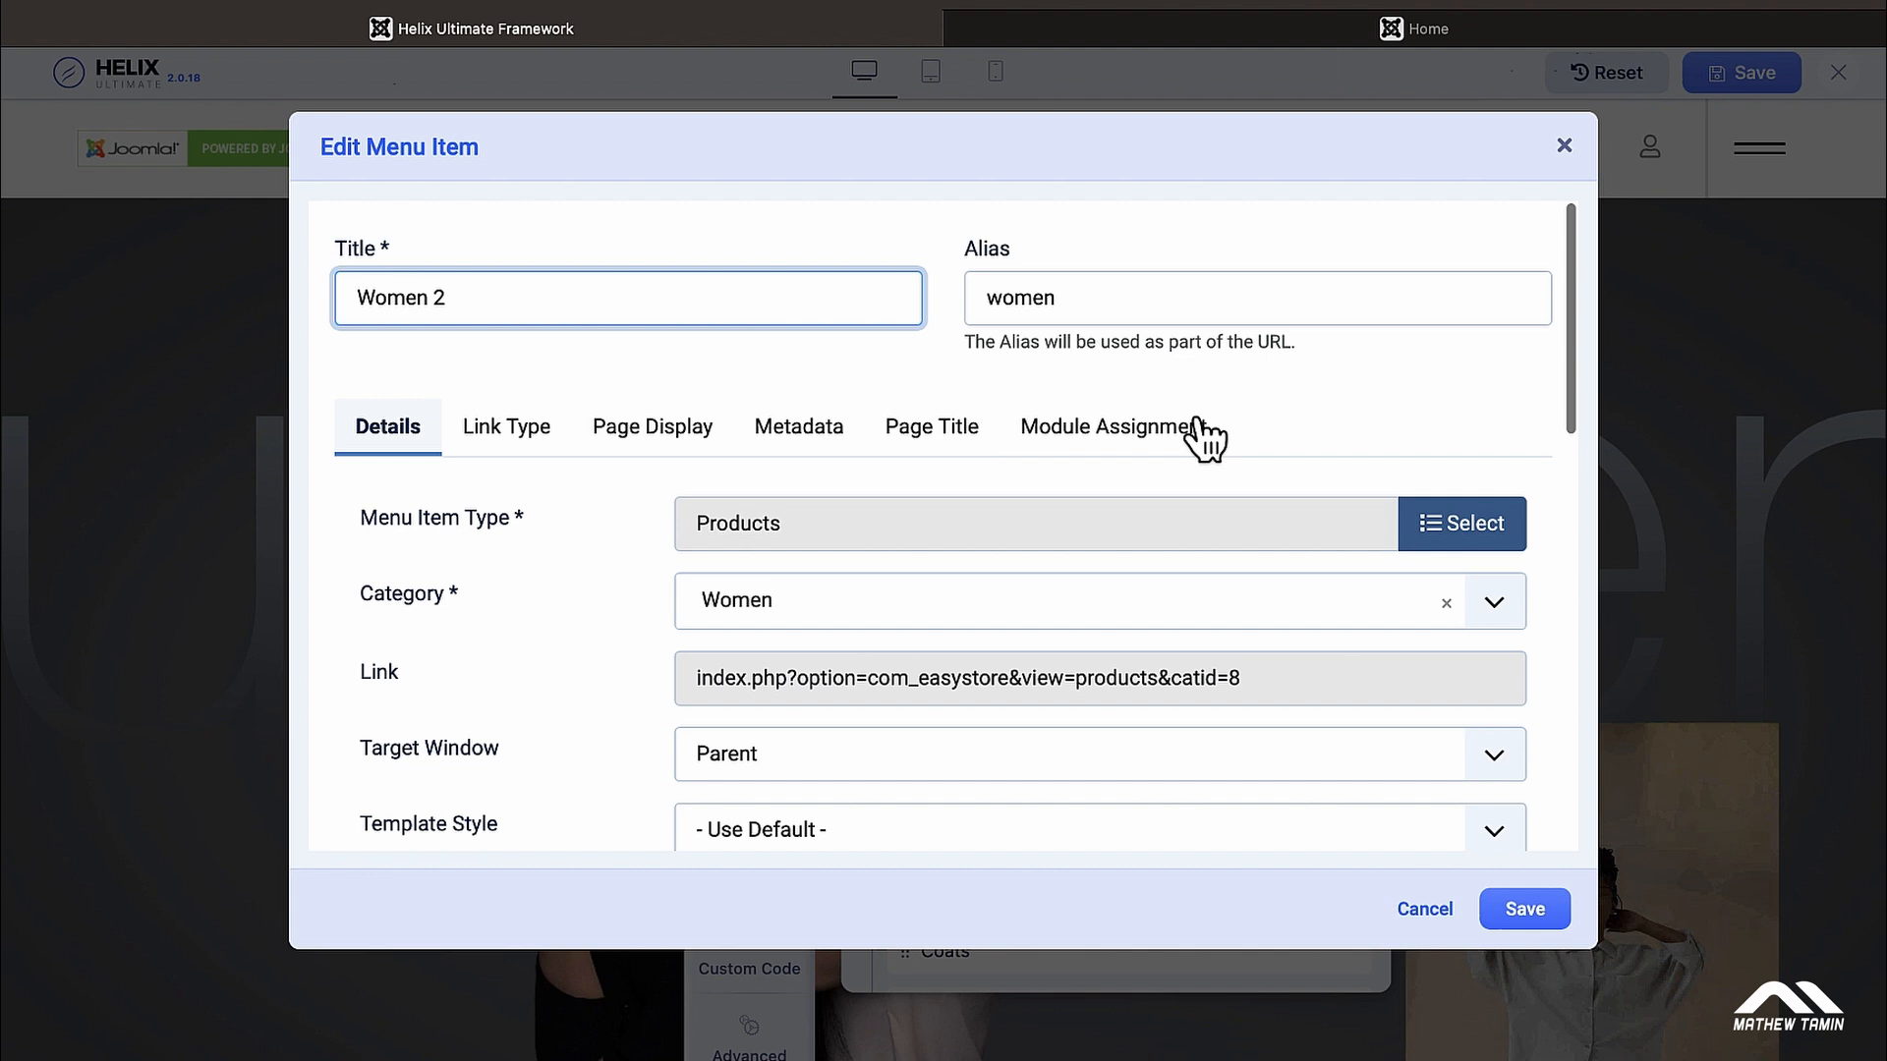
left_click(1535, 911)
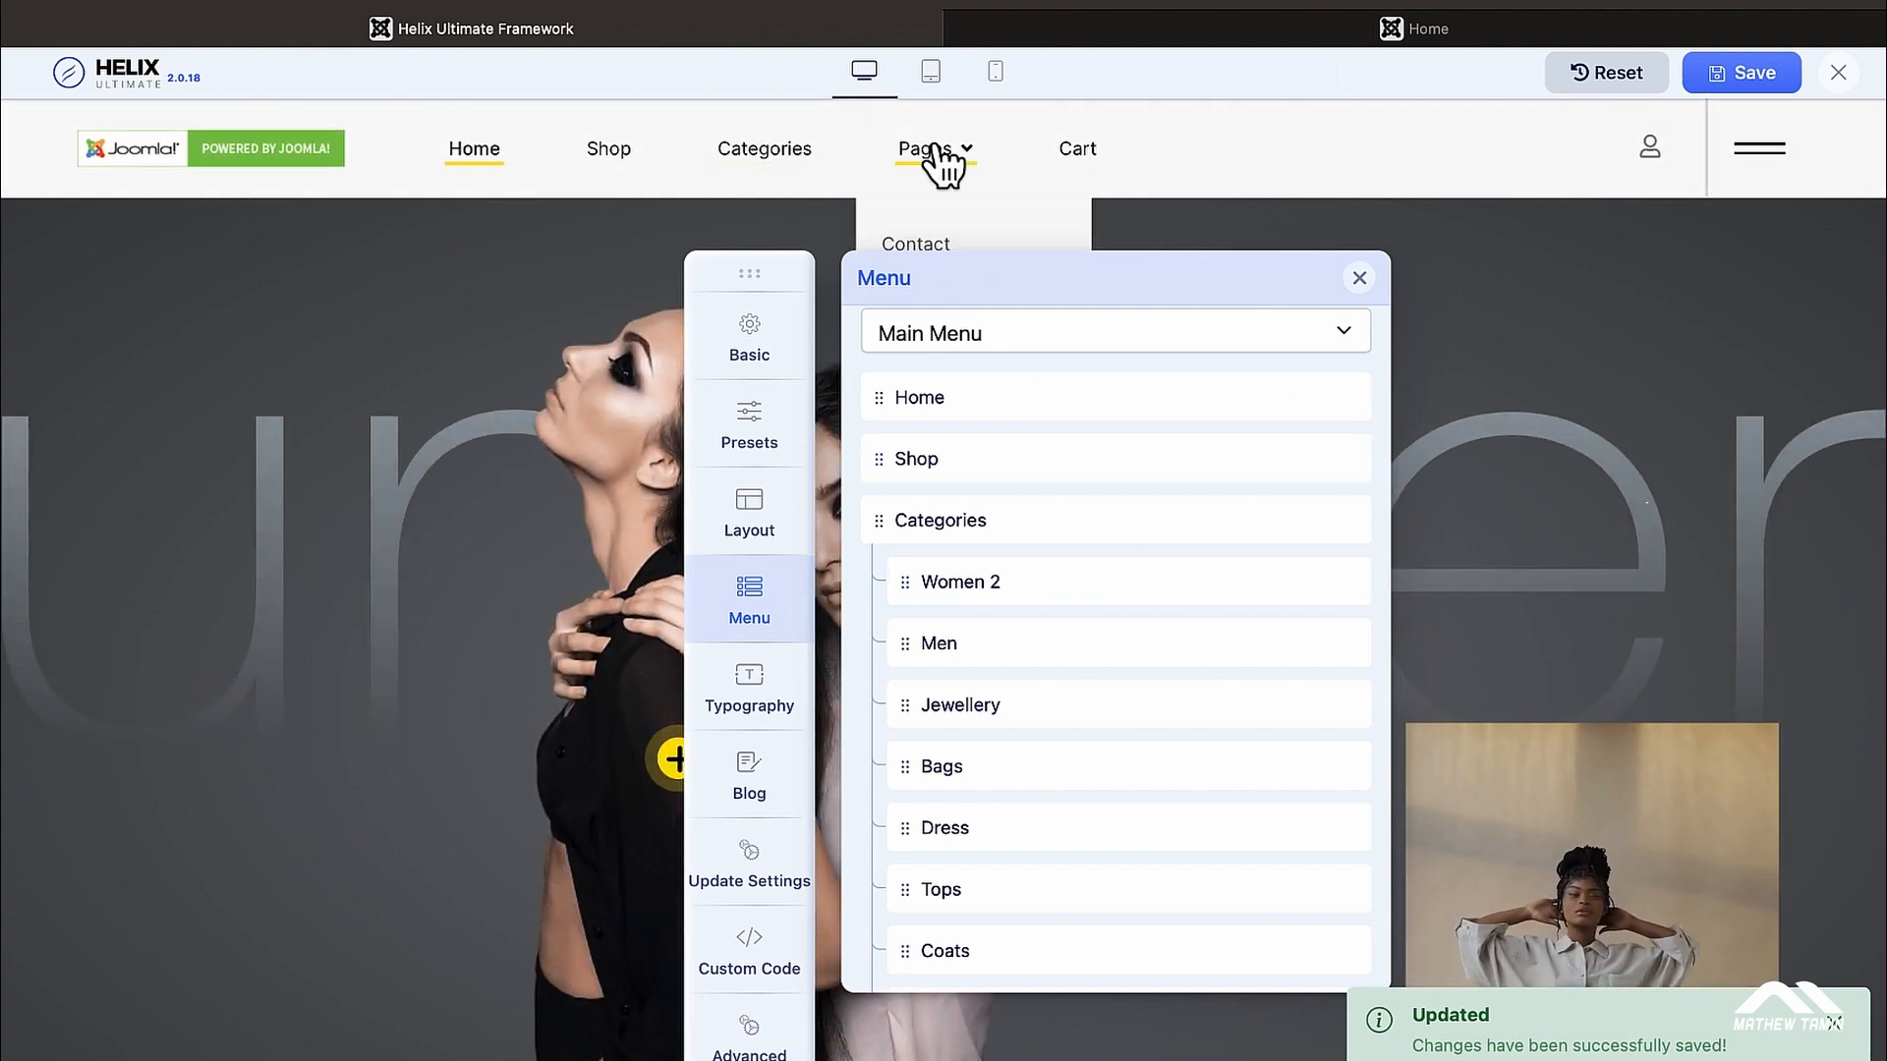
Rename the Shop item in the Main Menu to "Store", keeping its alias, and save the menu item
left_click_drag(757, 266, 725, 295)
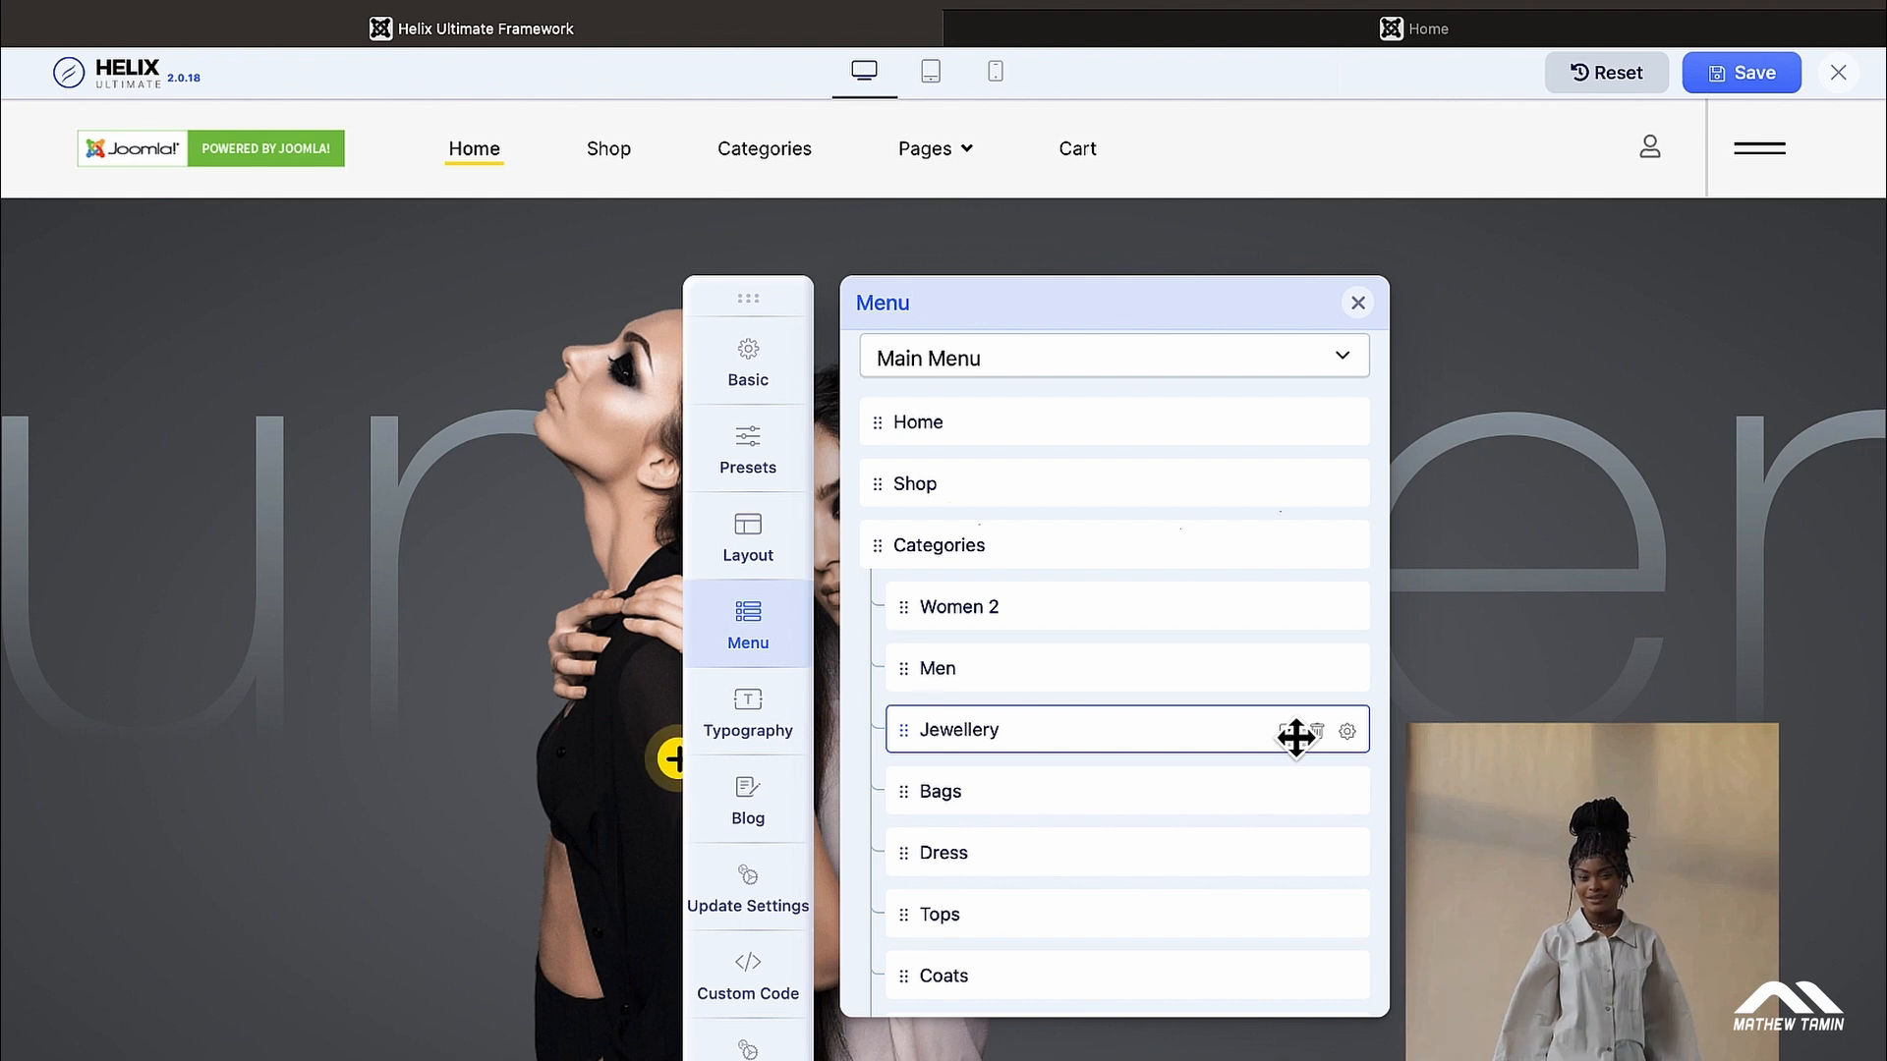
scroll(1257, 708, "down", 6)
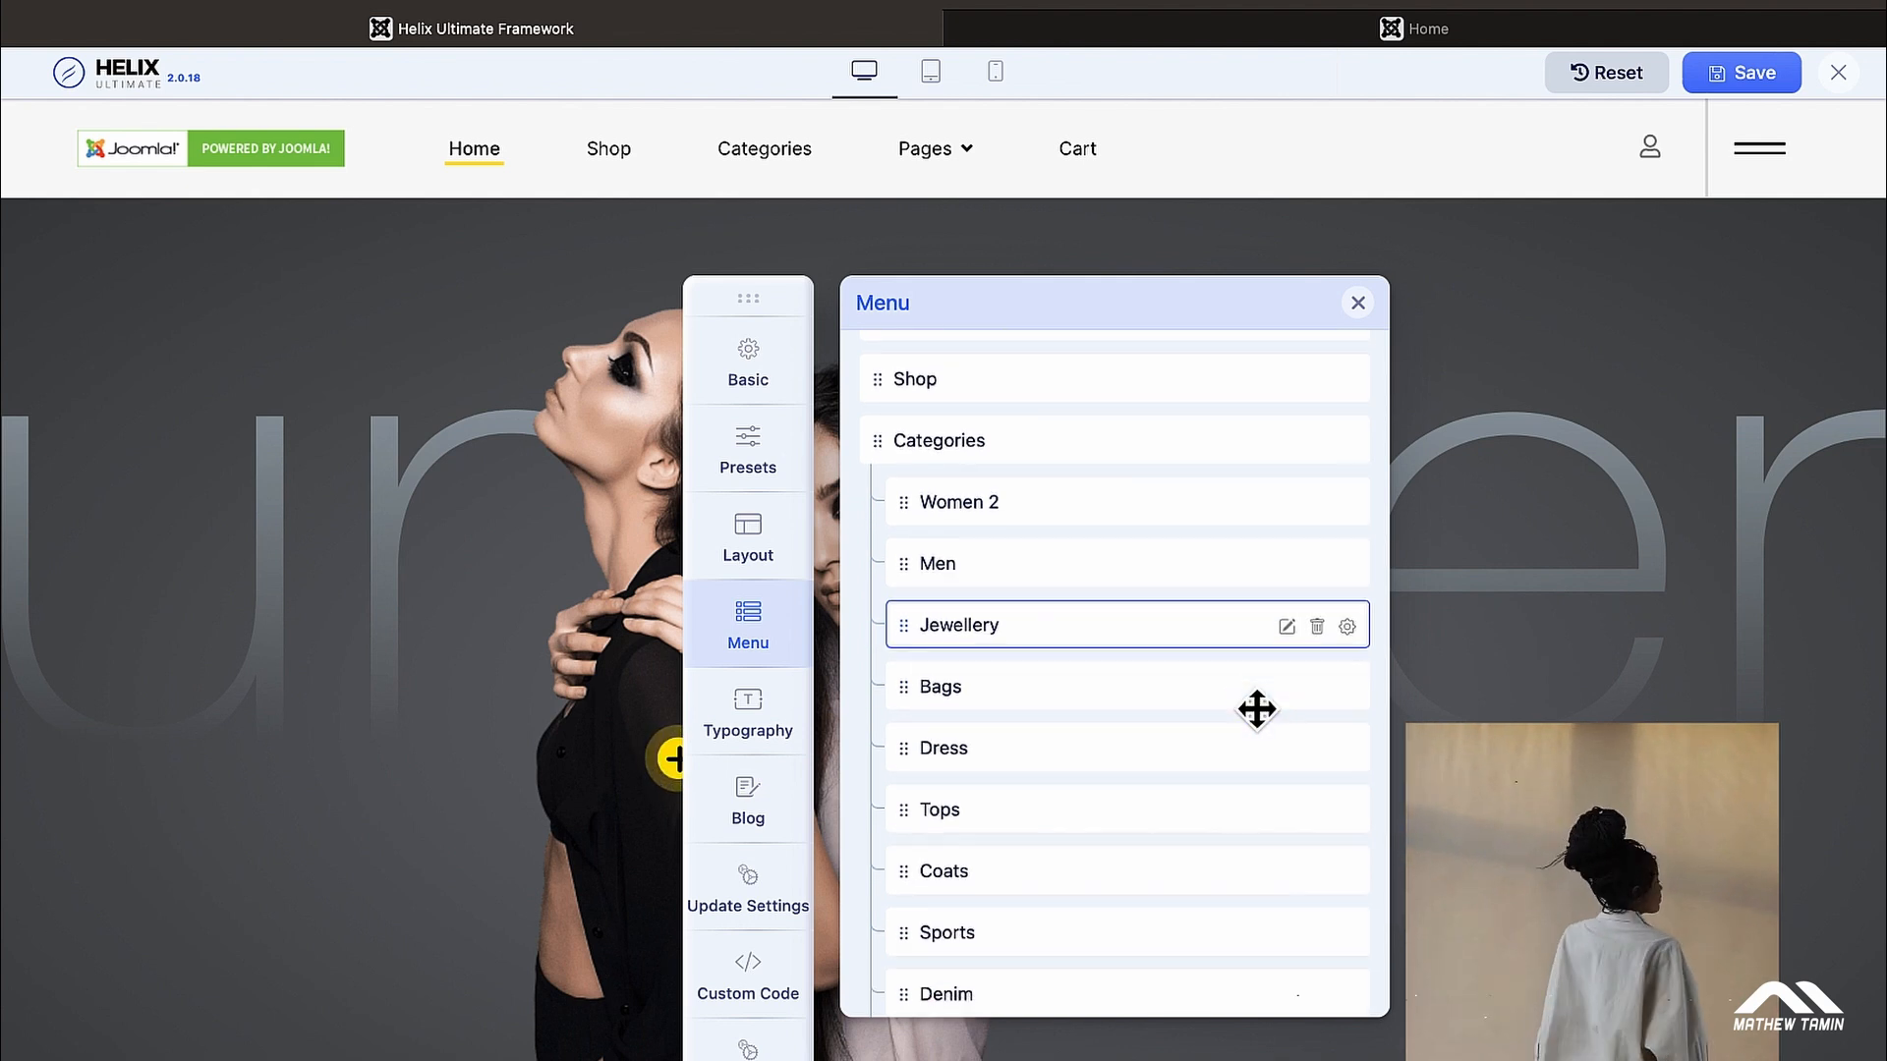
scroll(1257, 709, "up", 6)
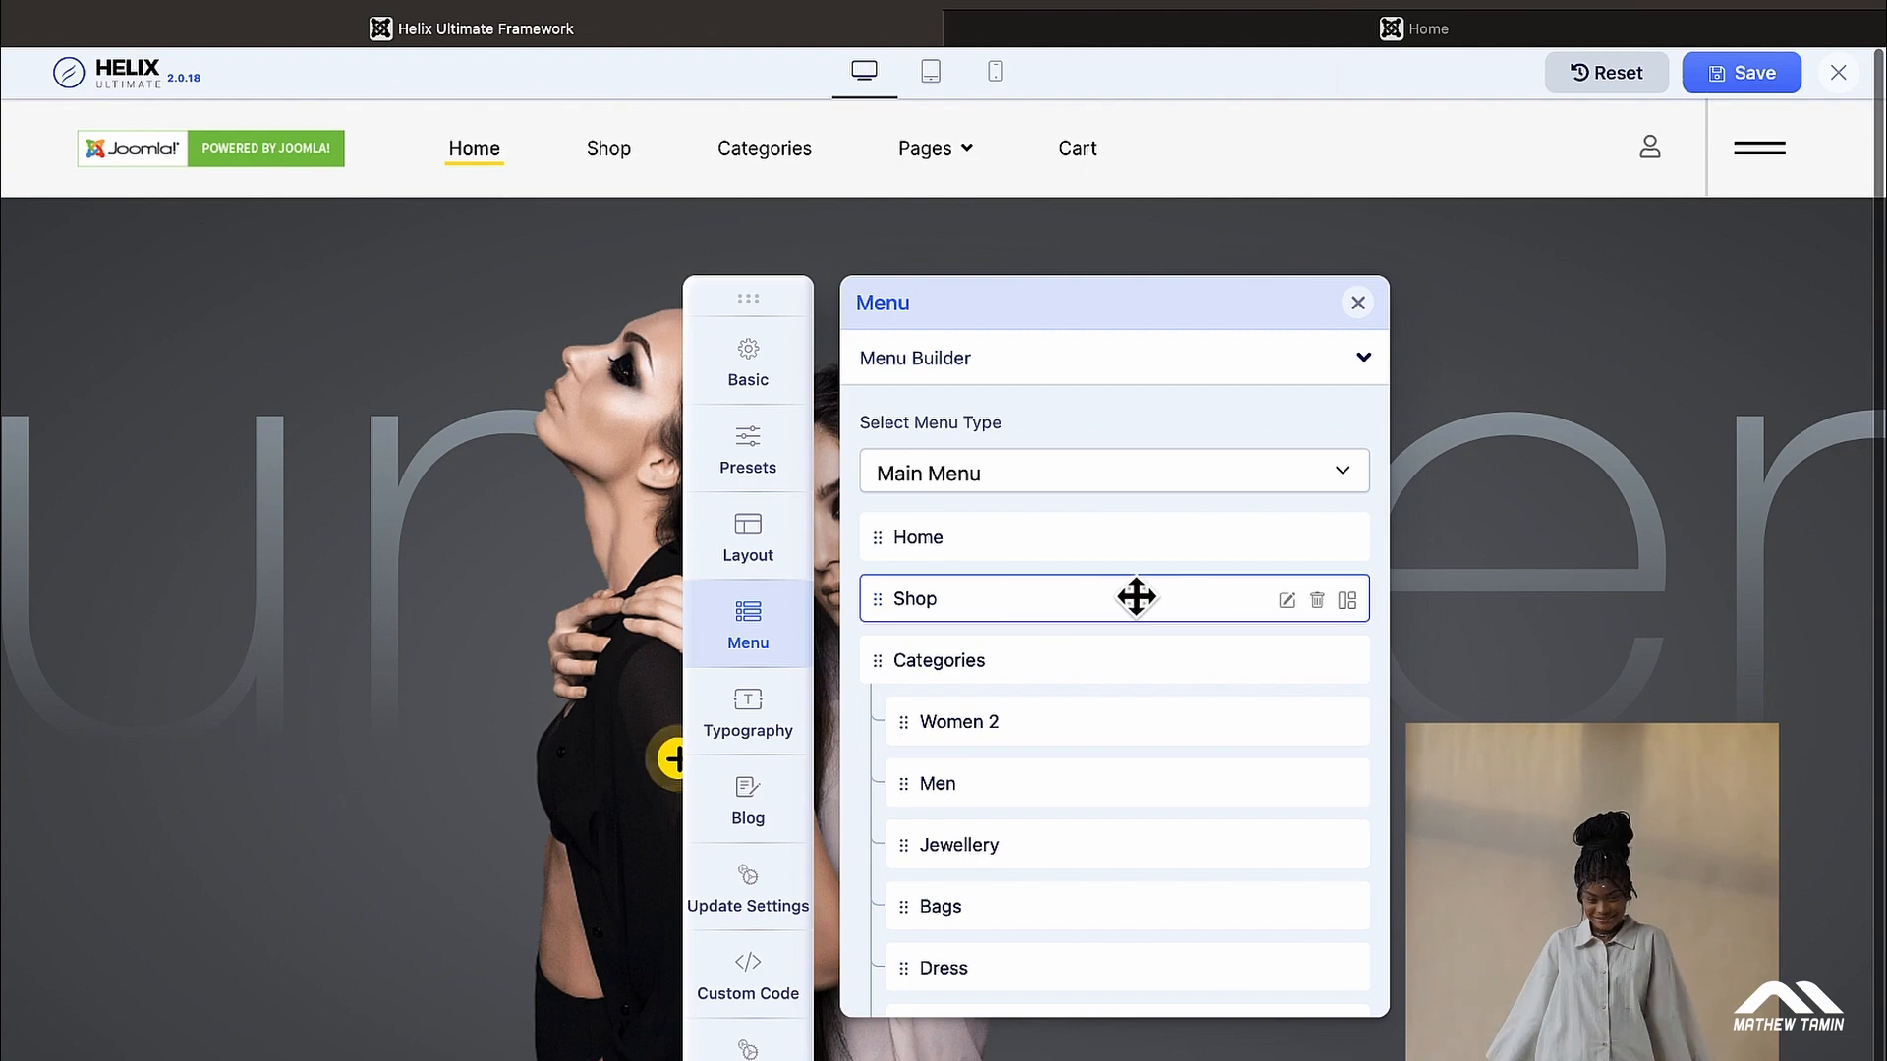
left_click(1291, 601)
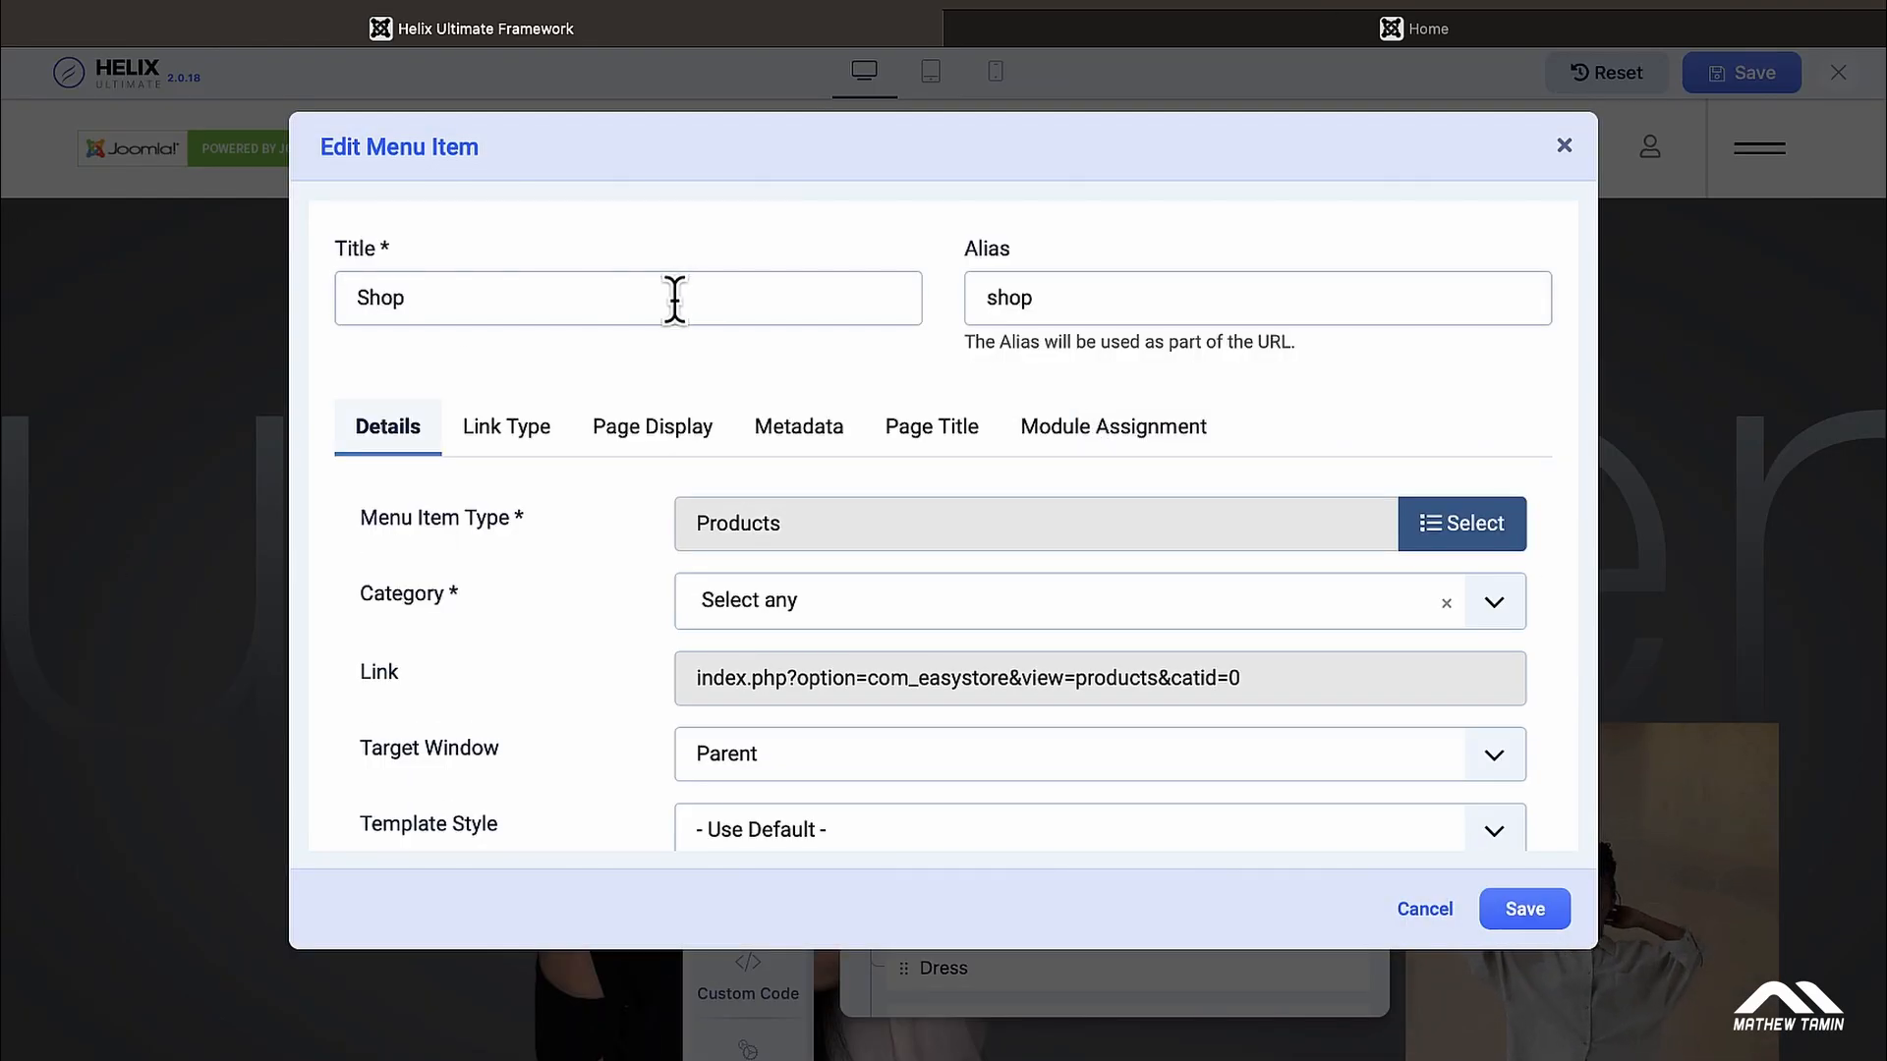
triple_click(674, 297)
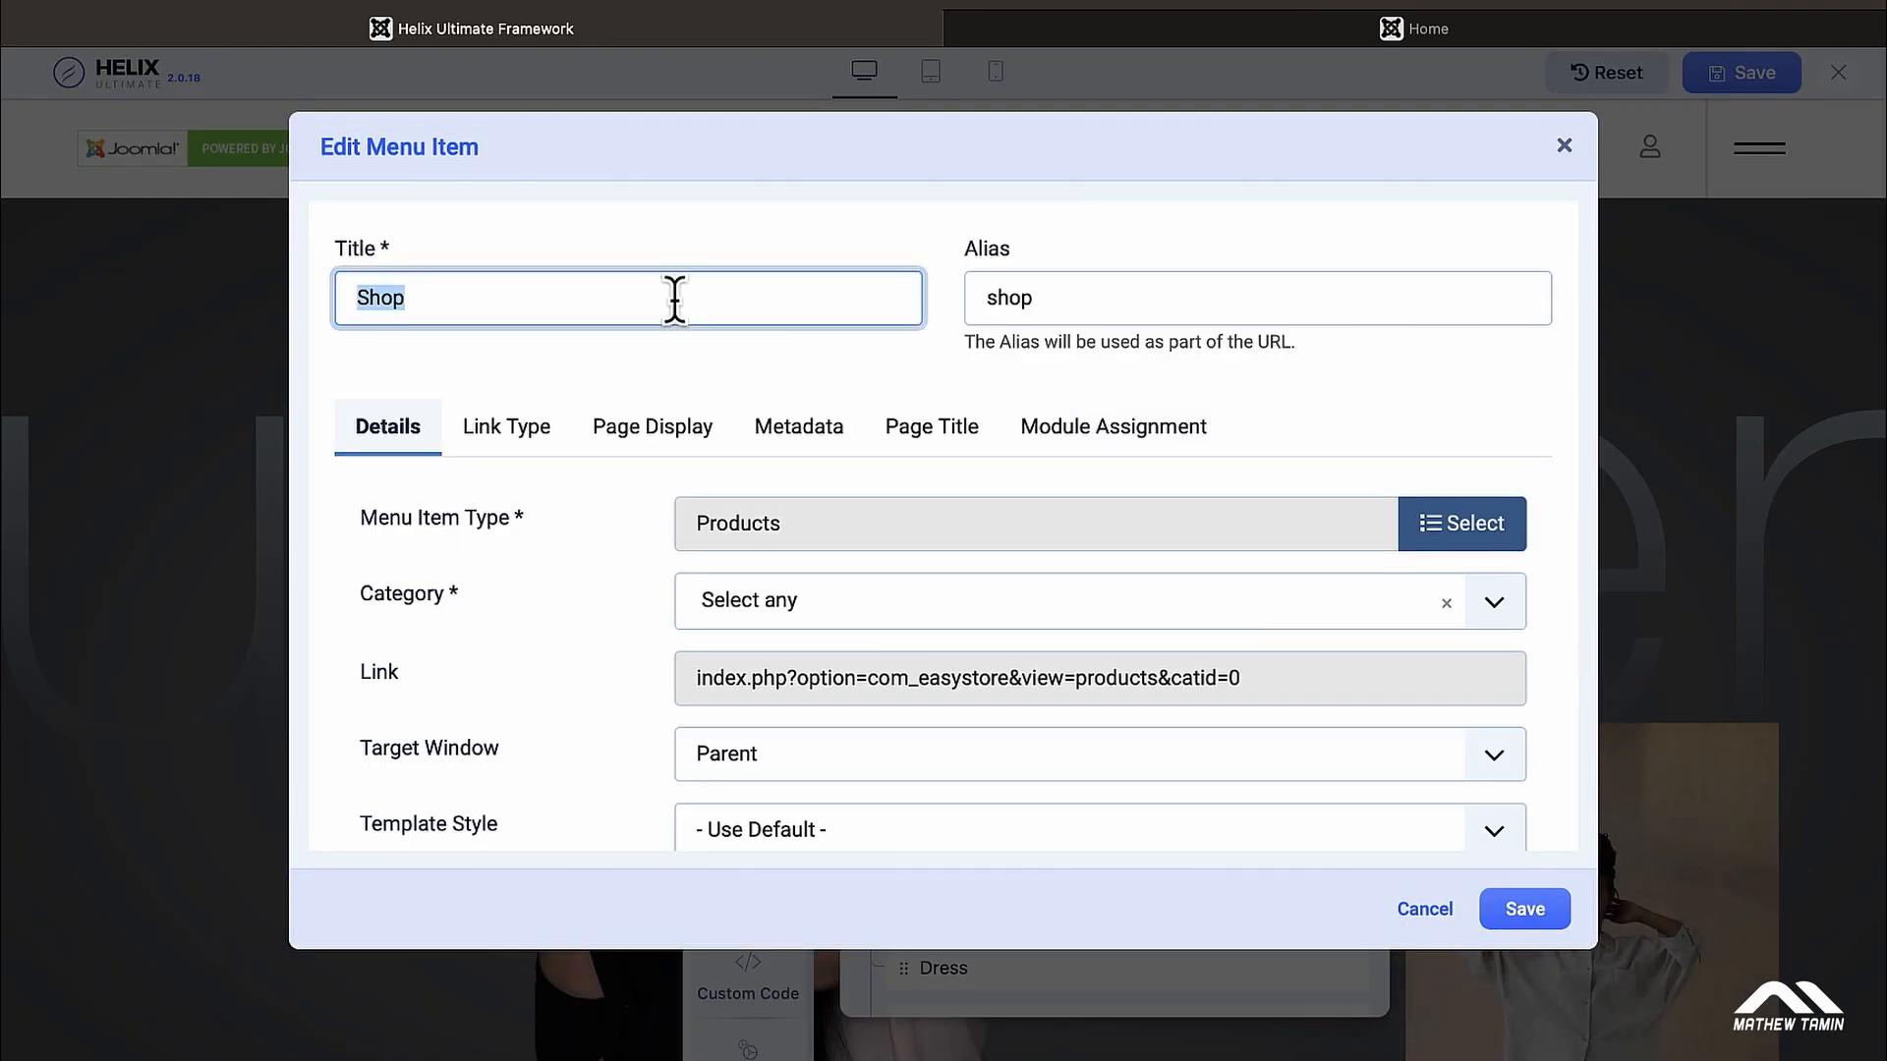
type("Store")
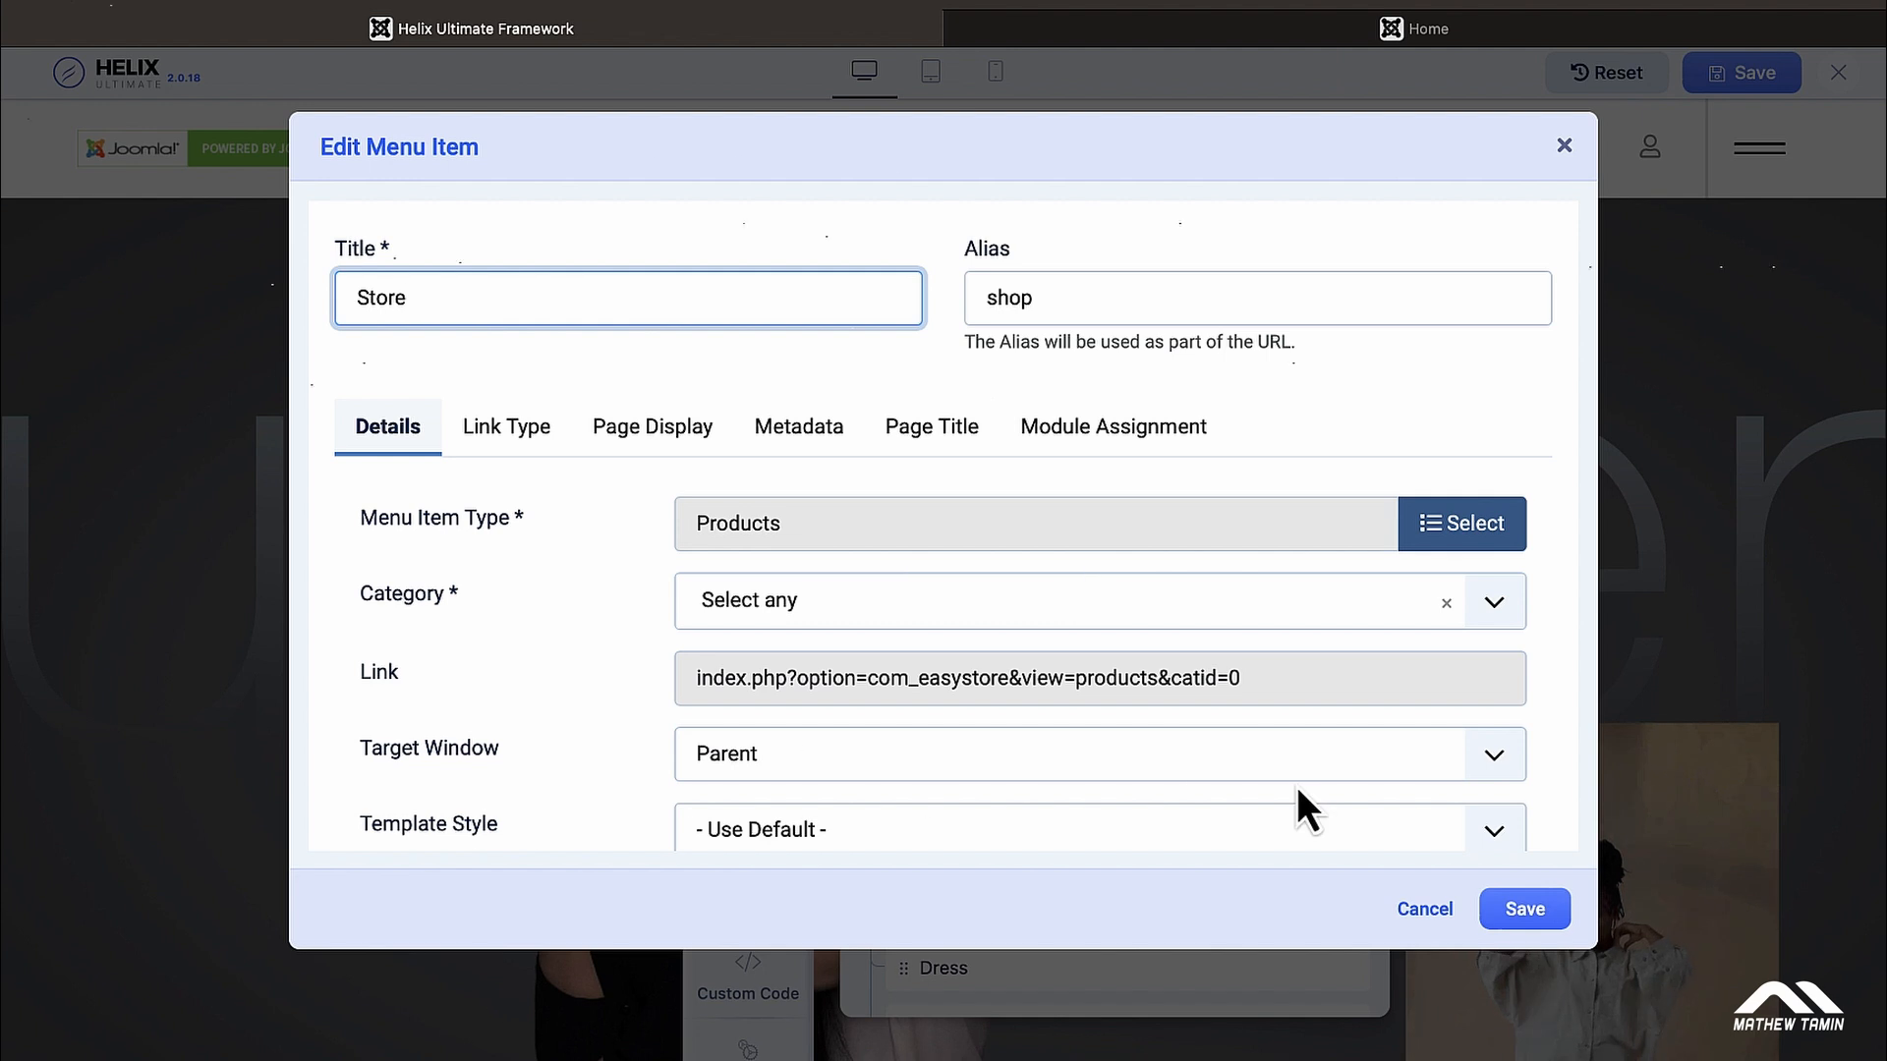
left_click(1531, 923)
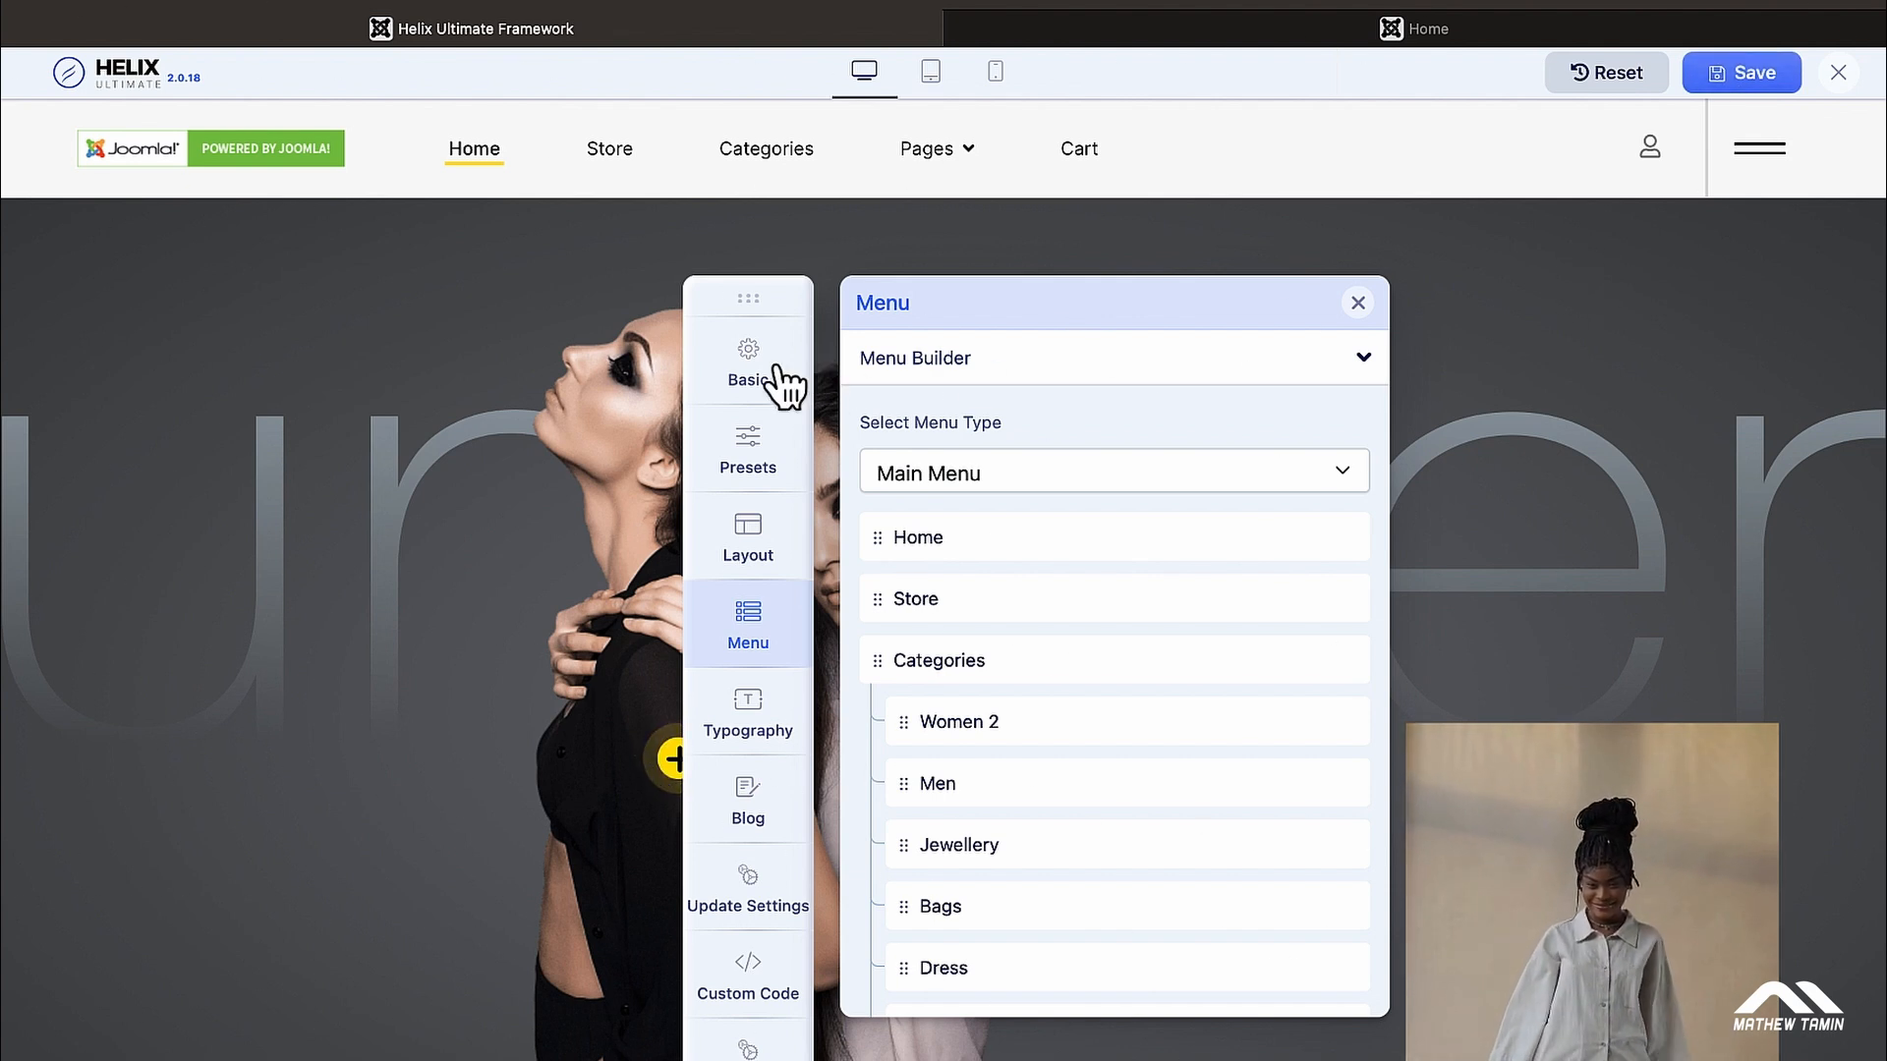
Apply the predefined color scheme Preset 5 to the template
left_click(757, 444)
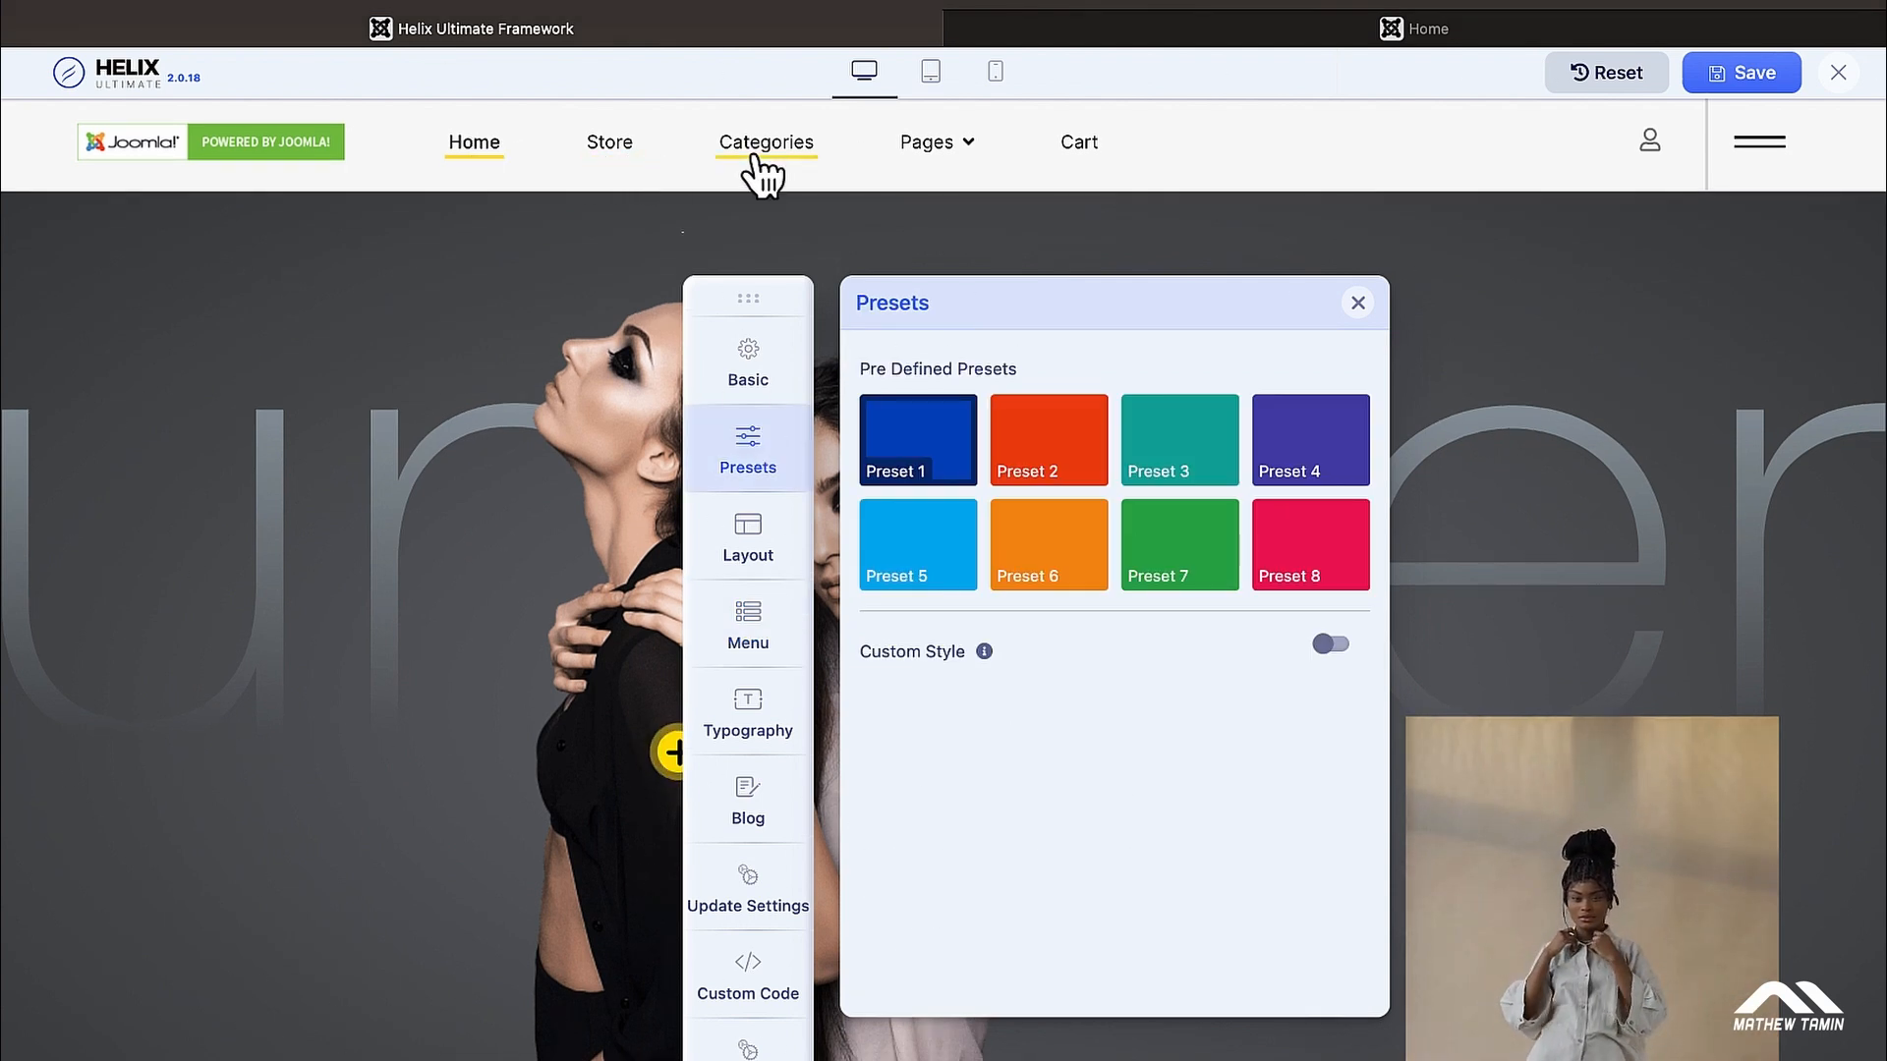
mouse_move(927, 148)
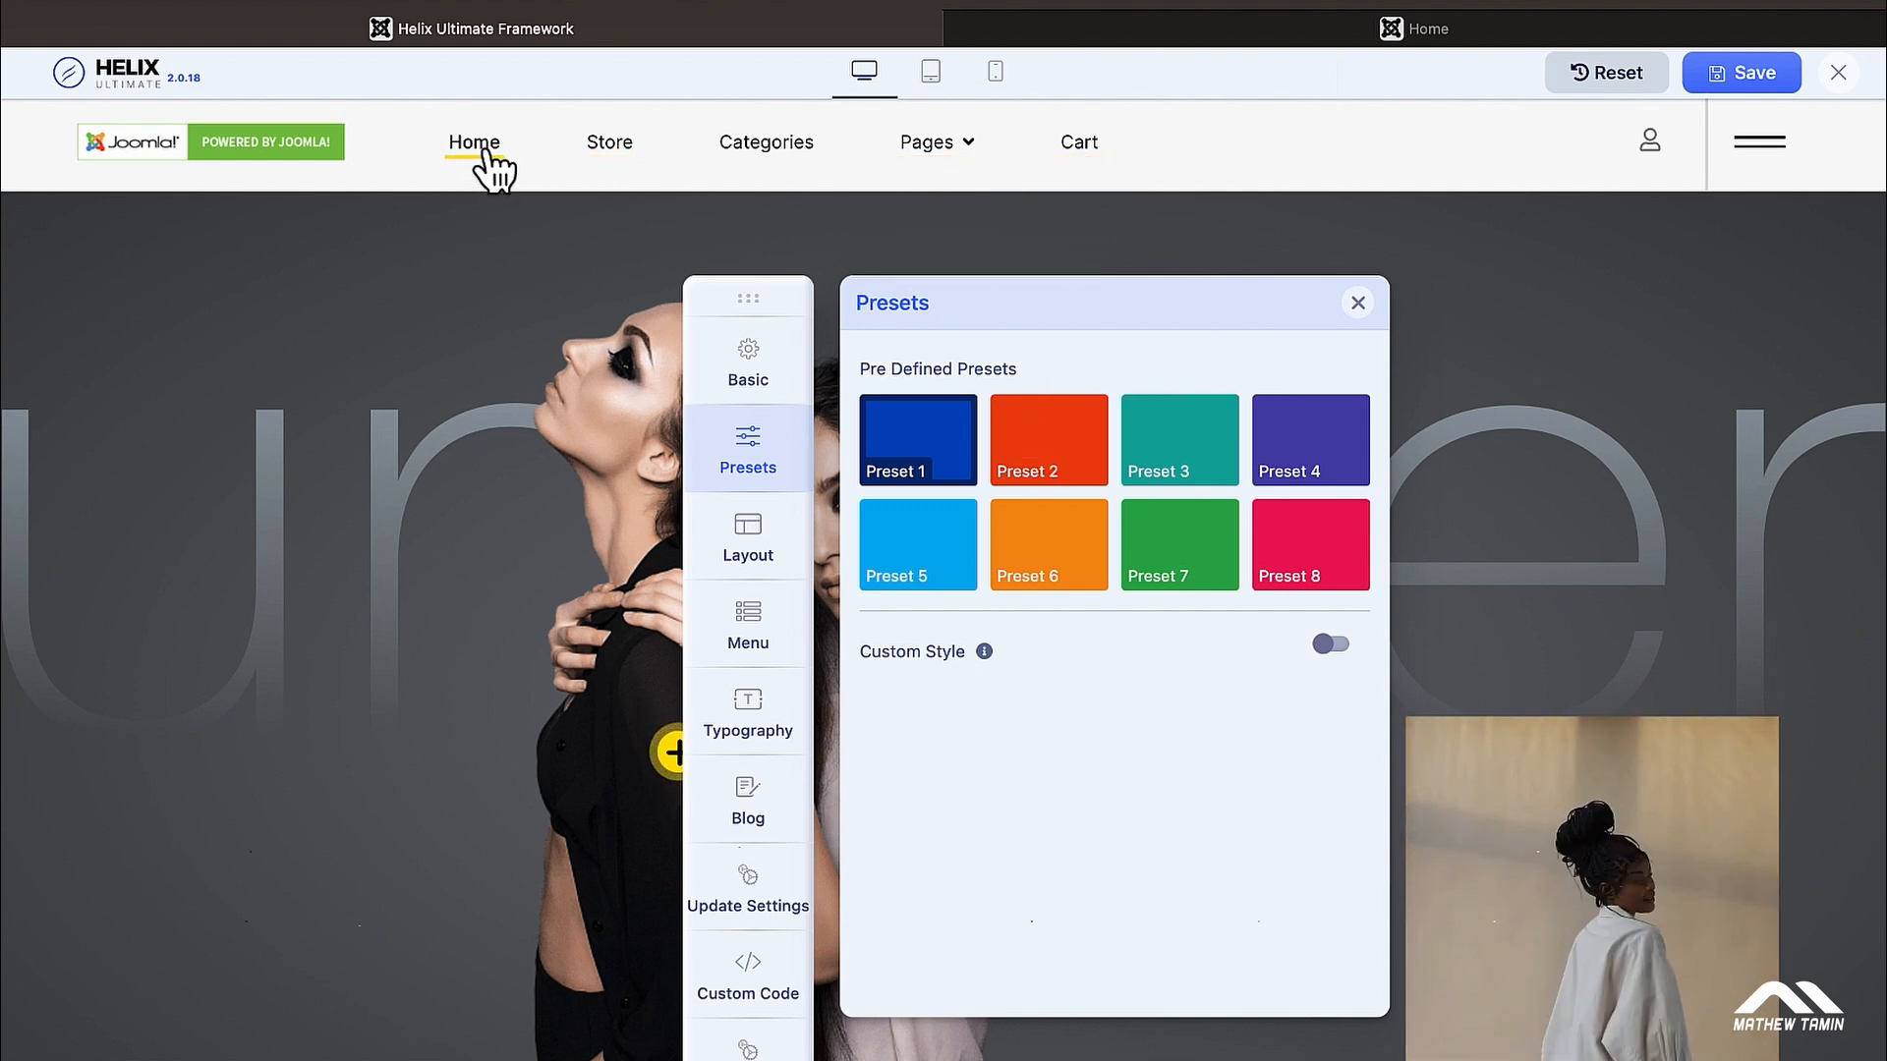
left_click(932, 568)
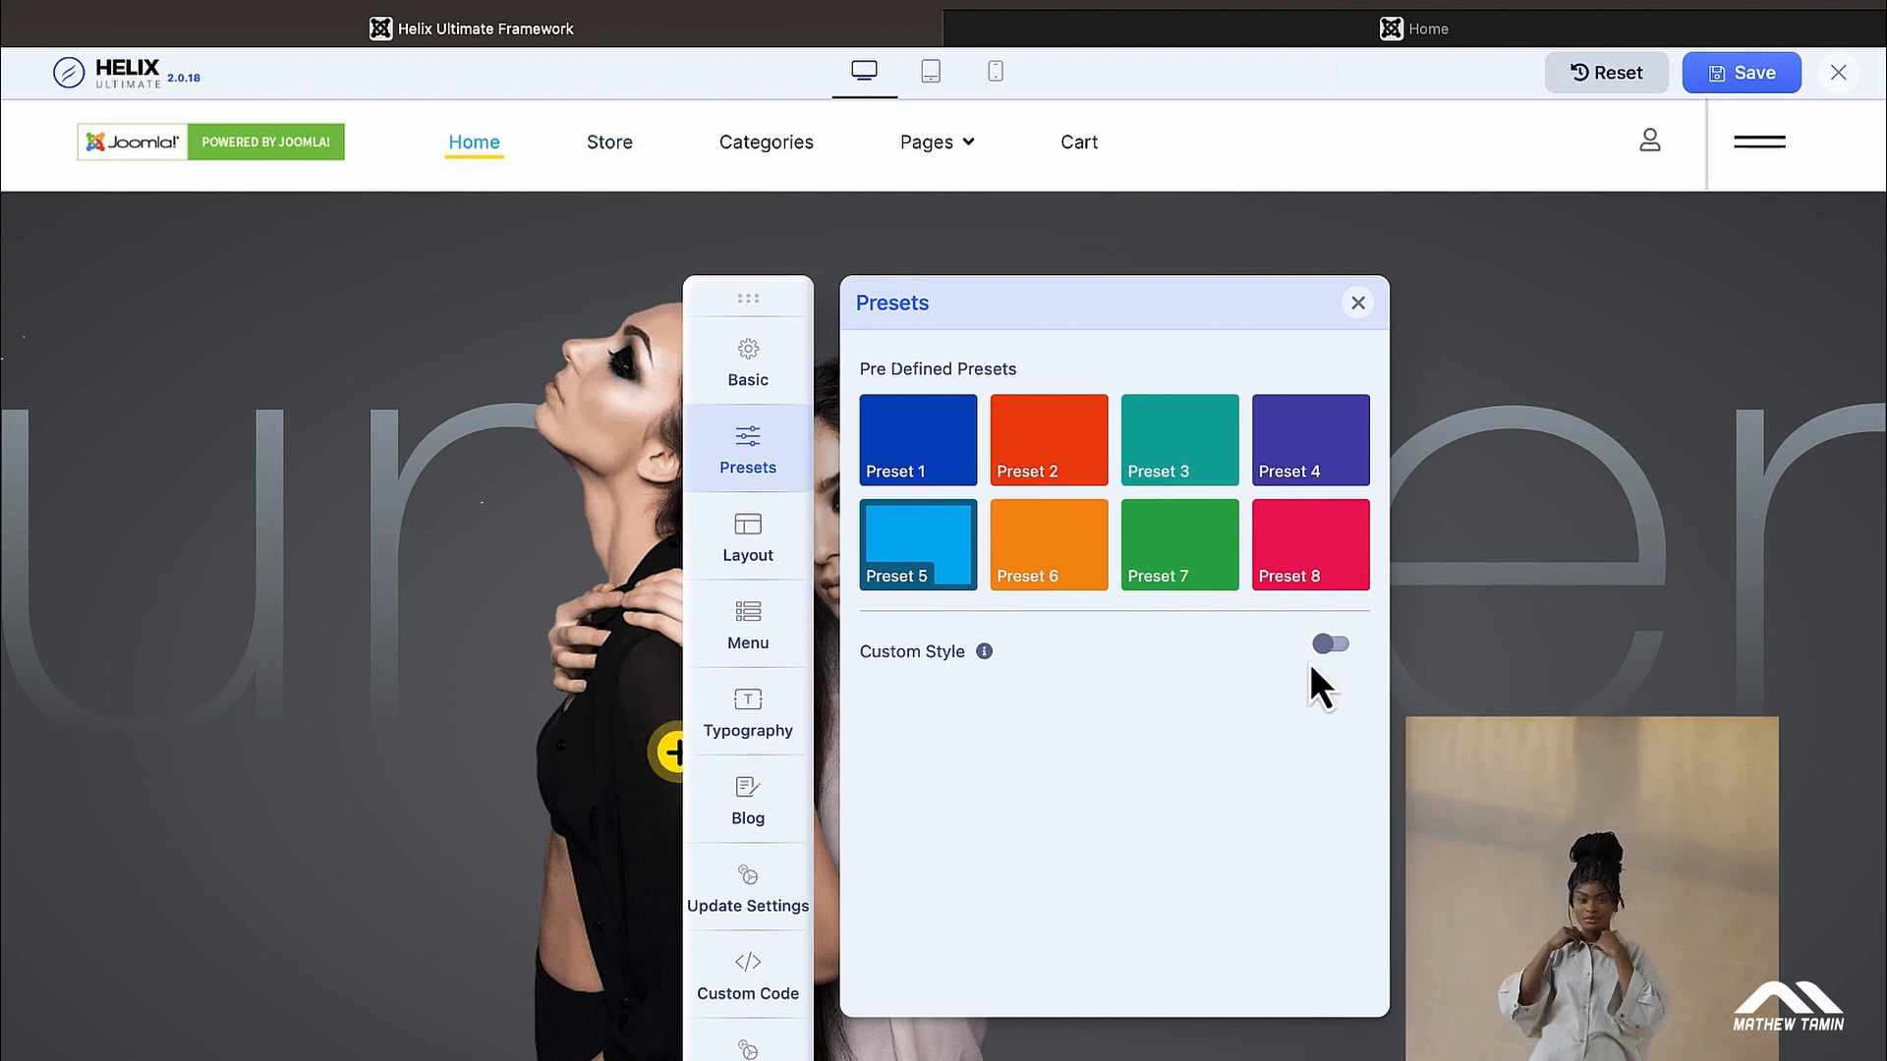
Enable Custom Style for the presets, view the Top Bar colors and open the Header color settings
left_click(1333, 644)
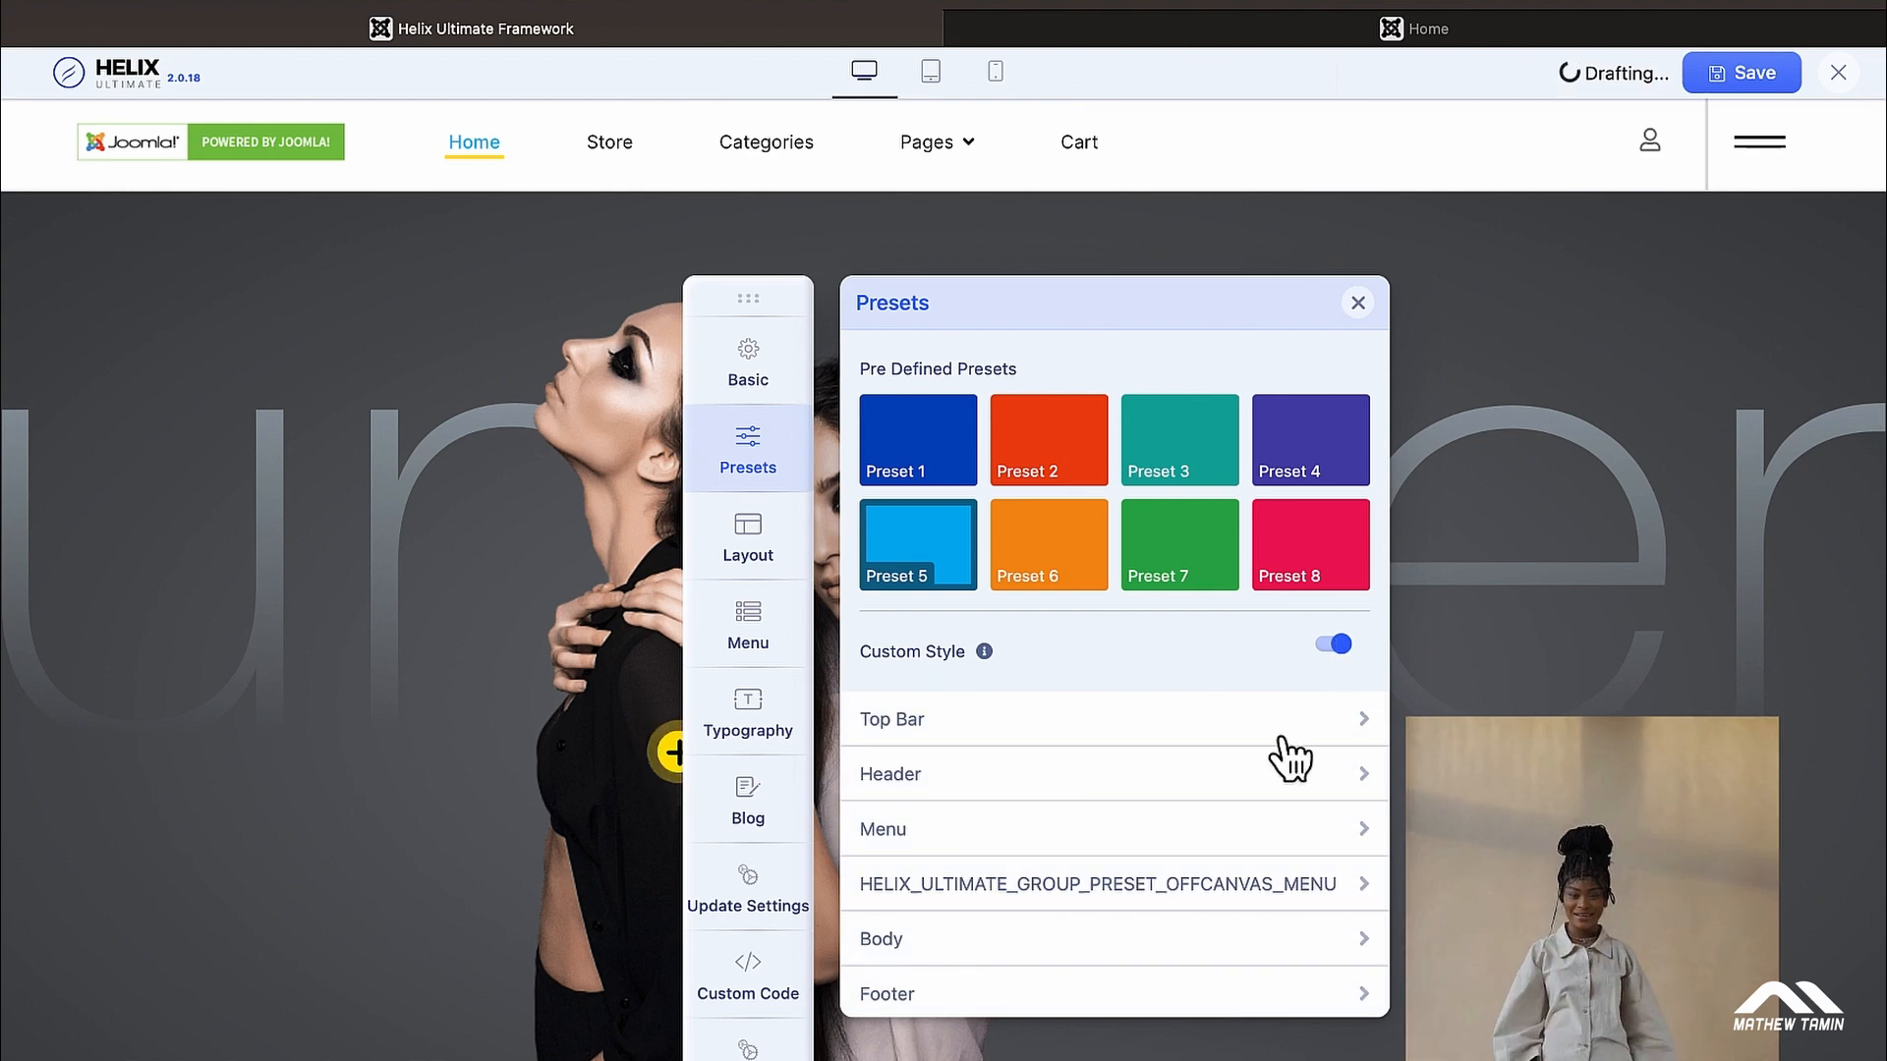
left_click(1165, 723)
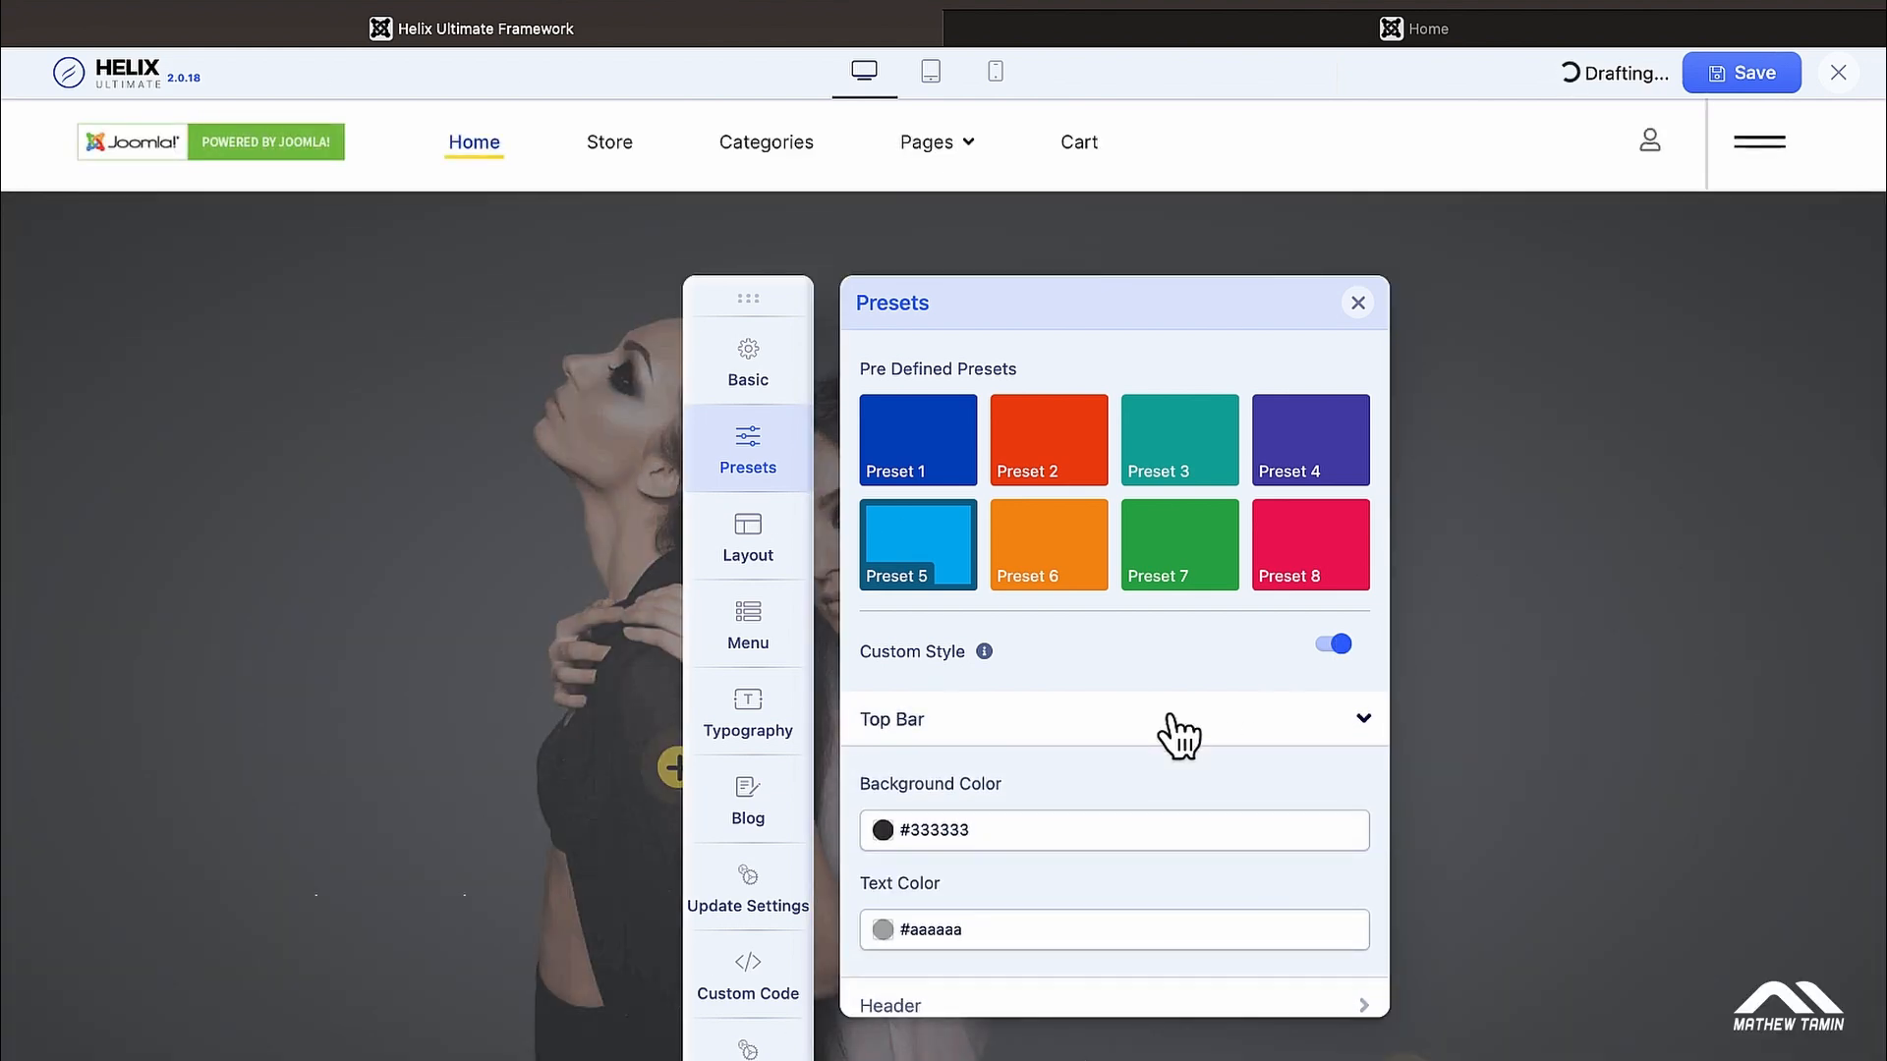
scroll(1178, 735, "down", 3)
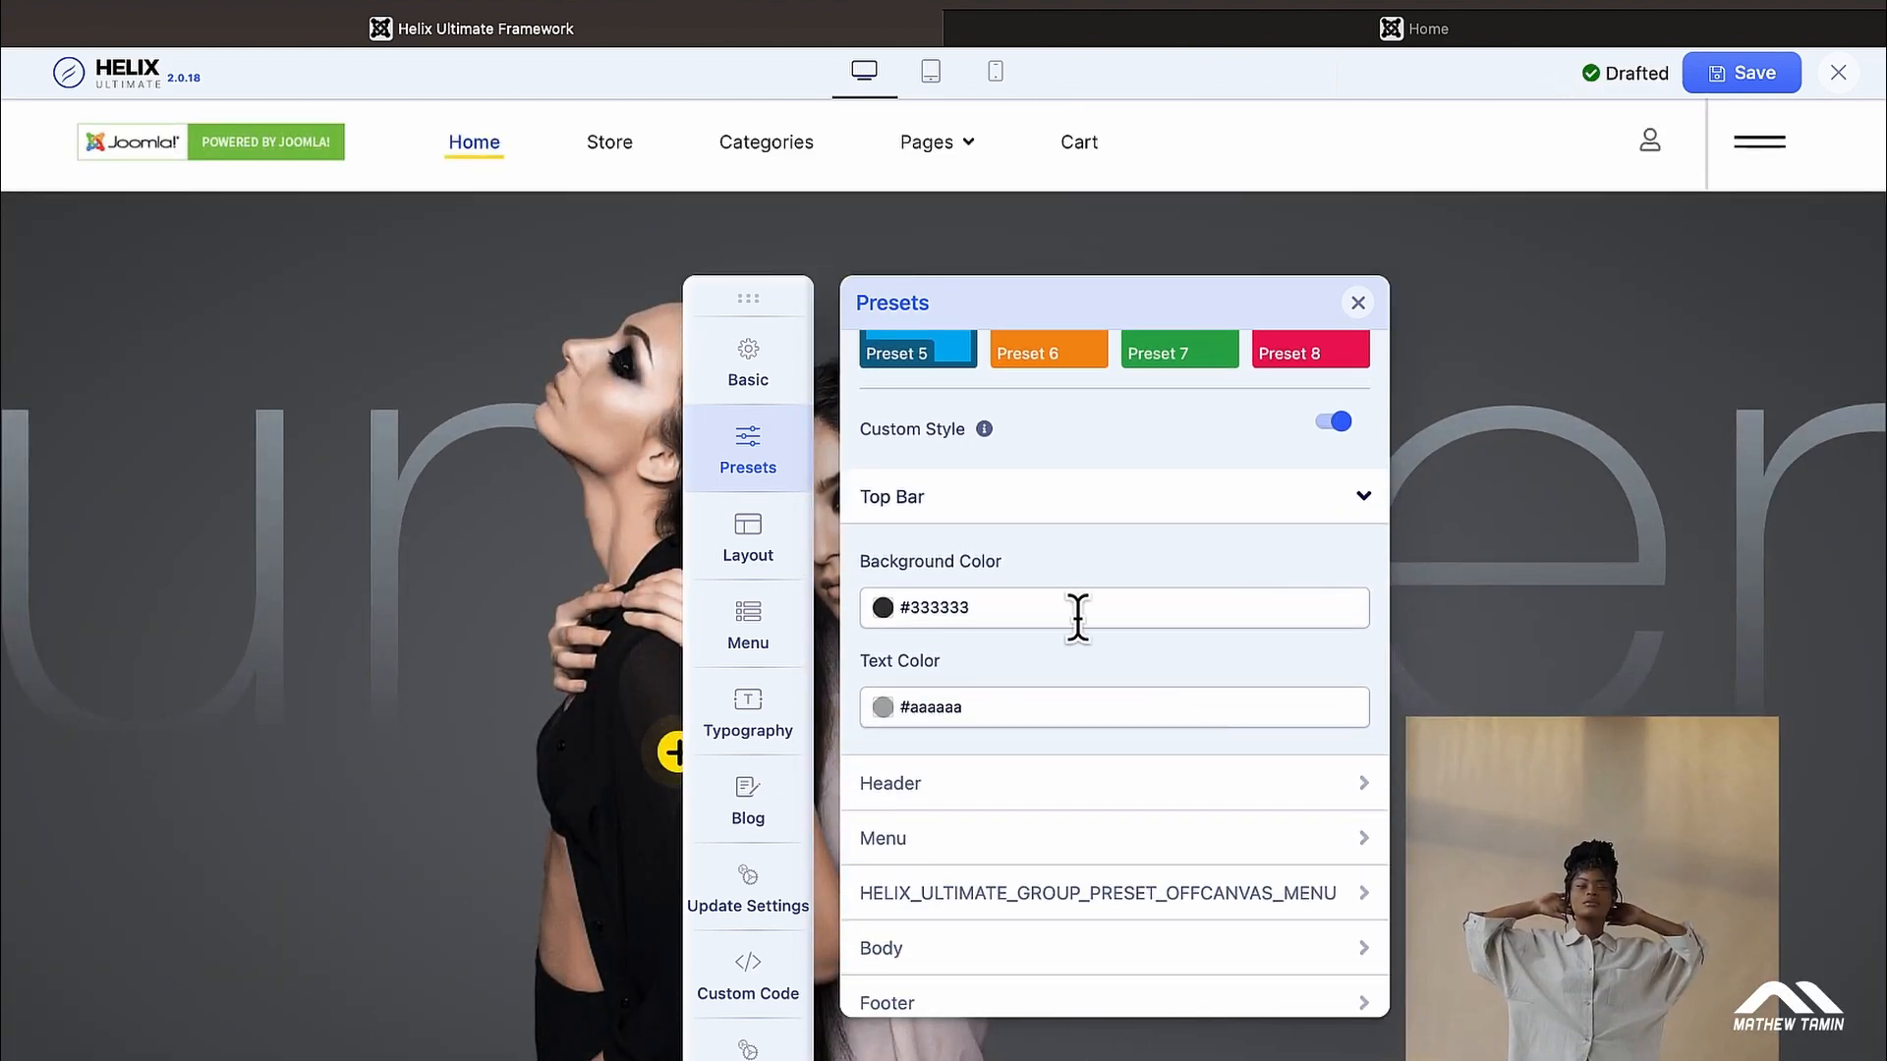
left_click(1063, 811)
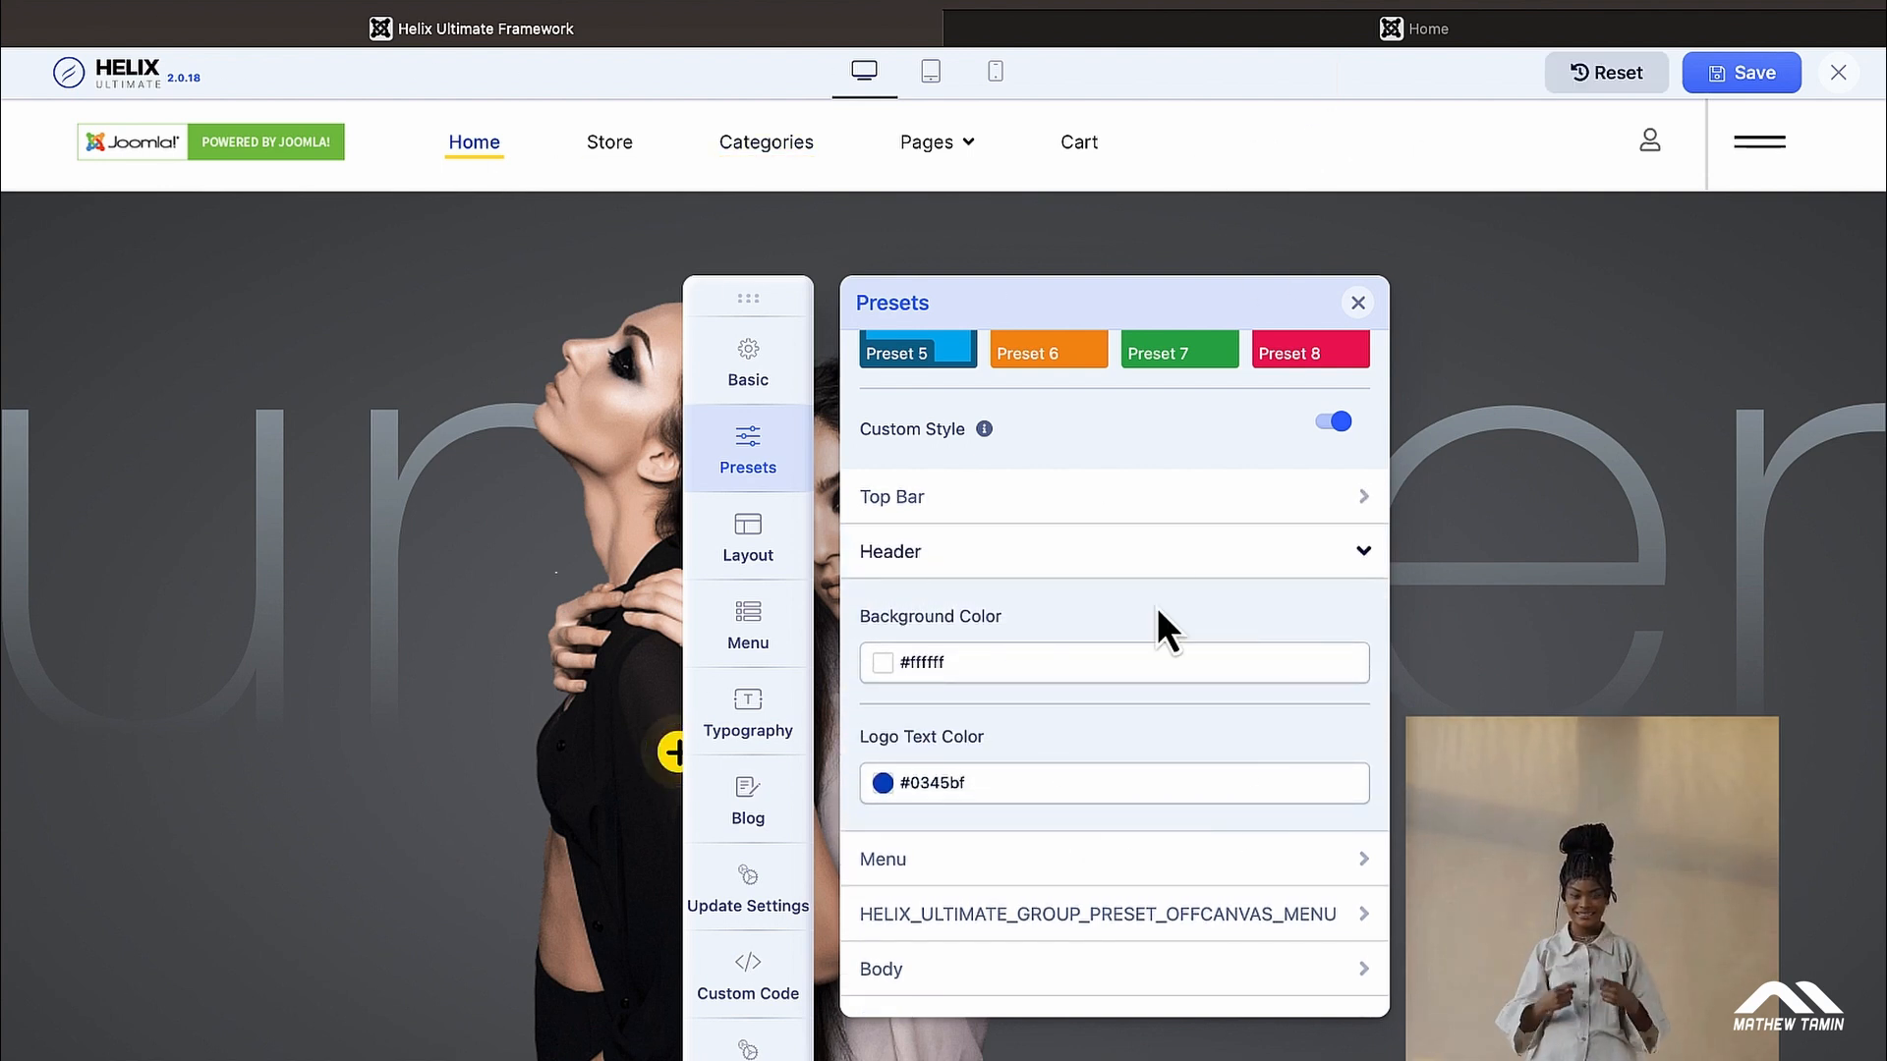
Set the Header background color to the dark red #ba1a1a
left_click(1108, 653)
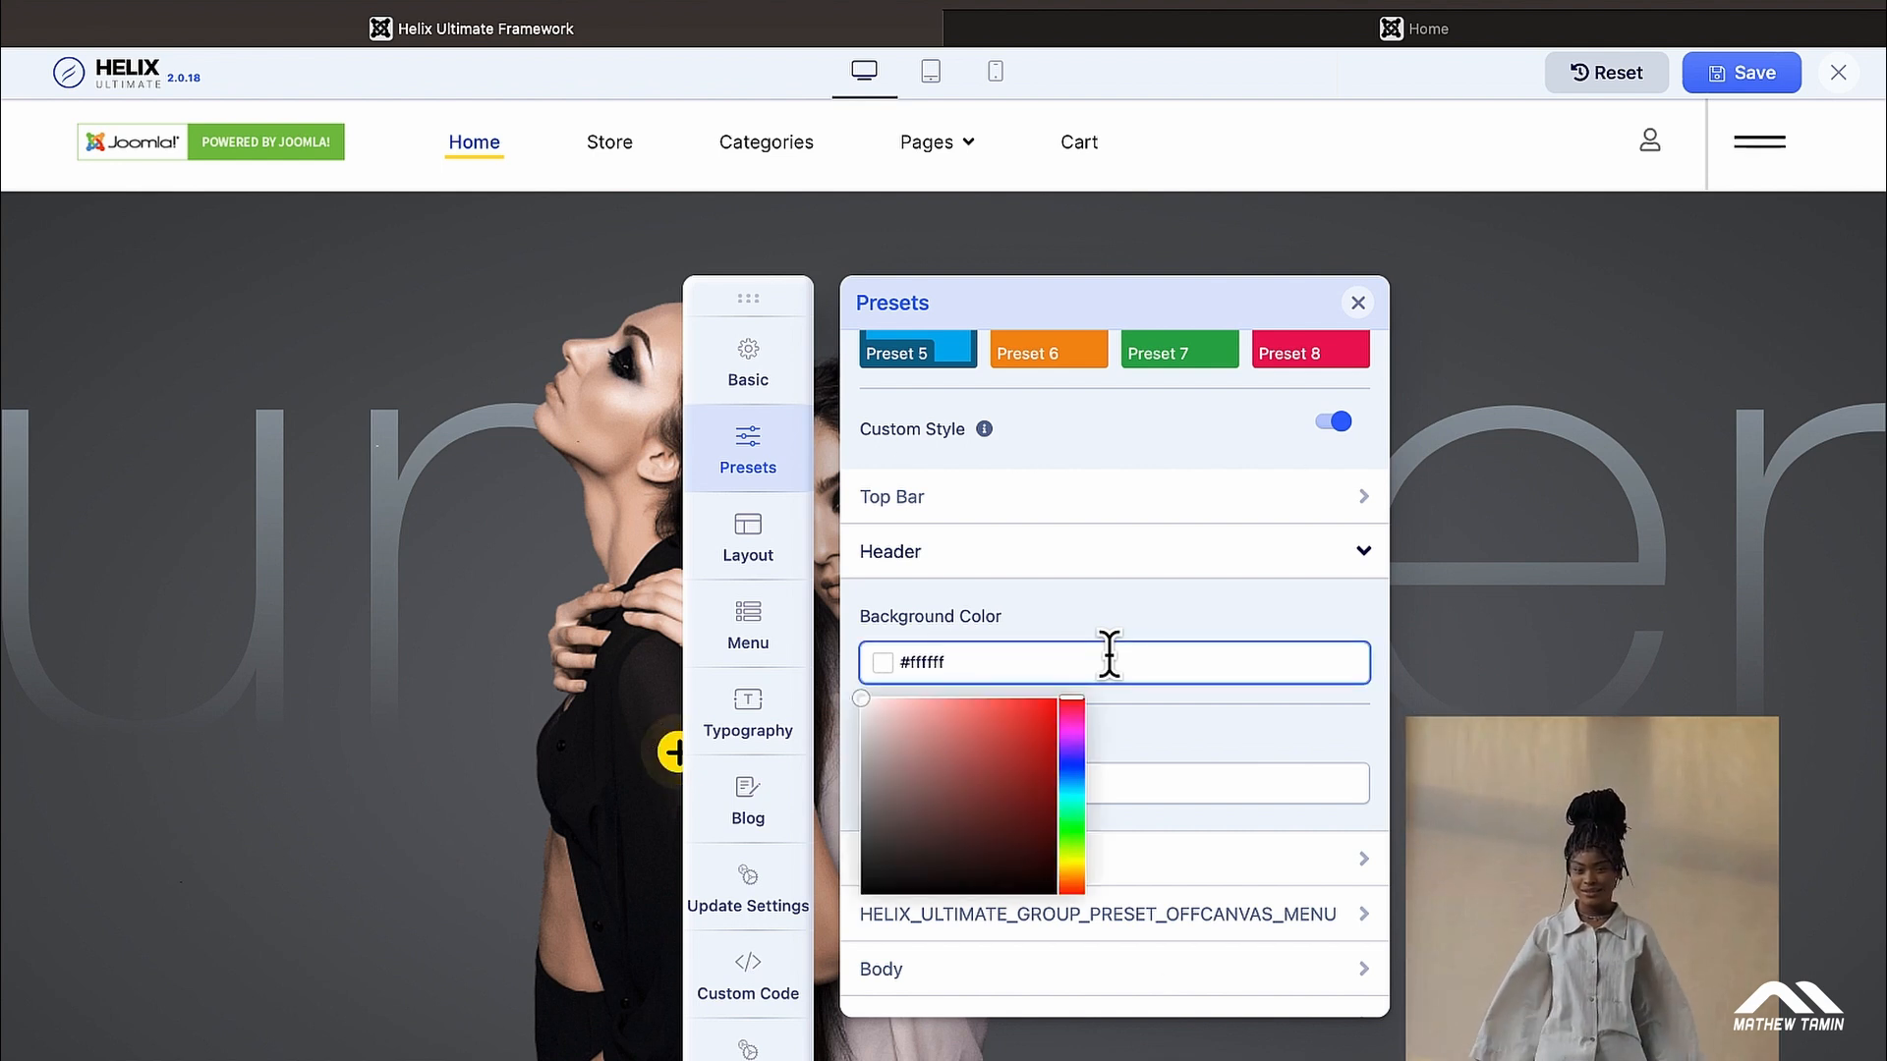
left_click(1030, 753)
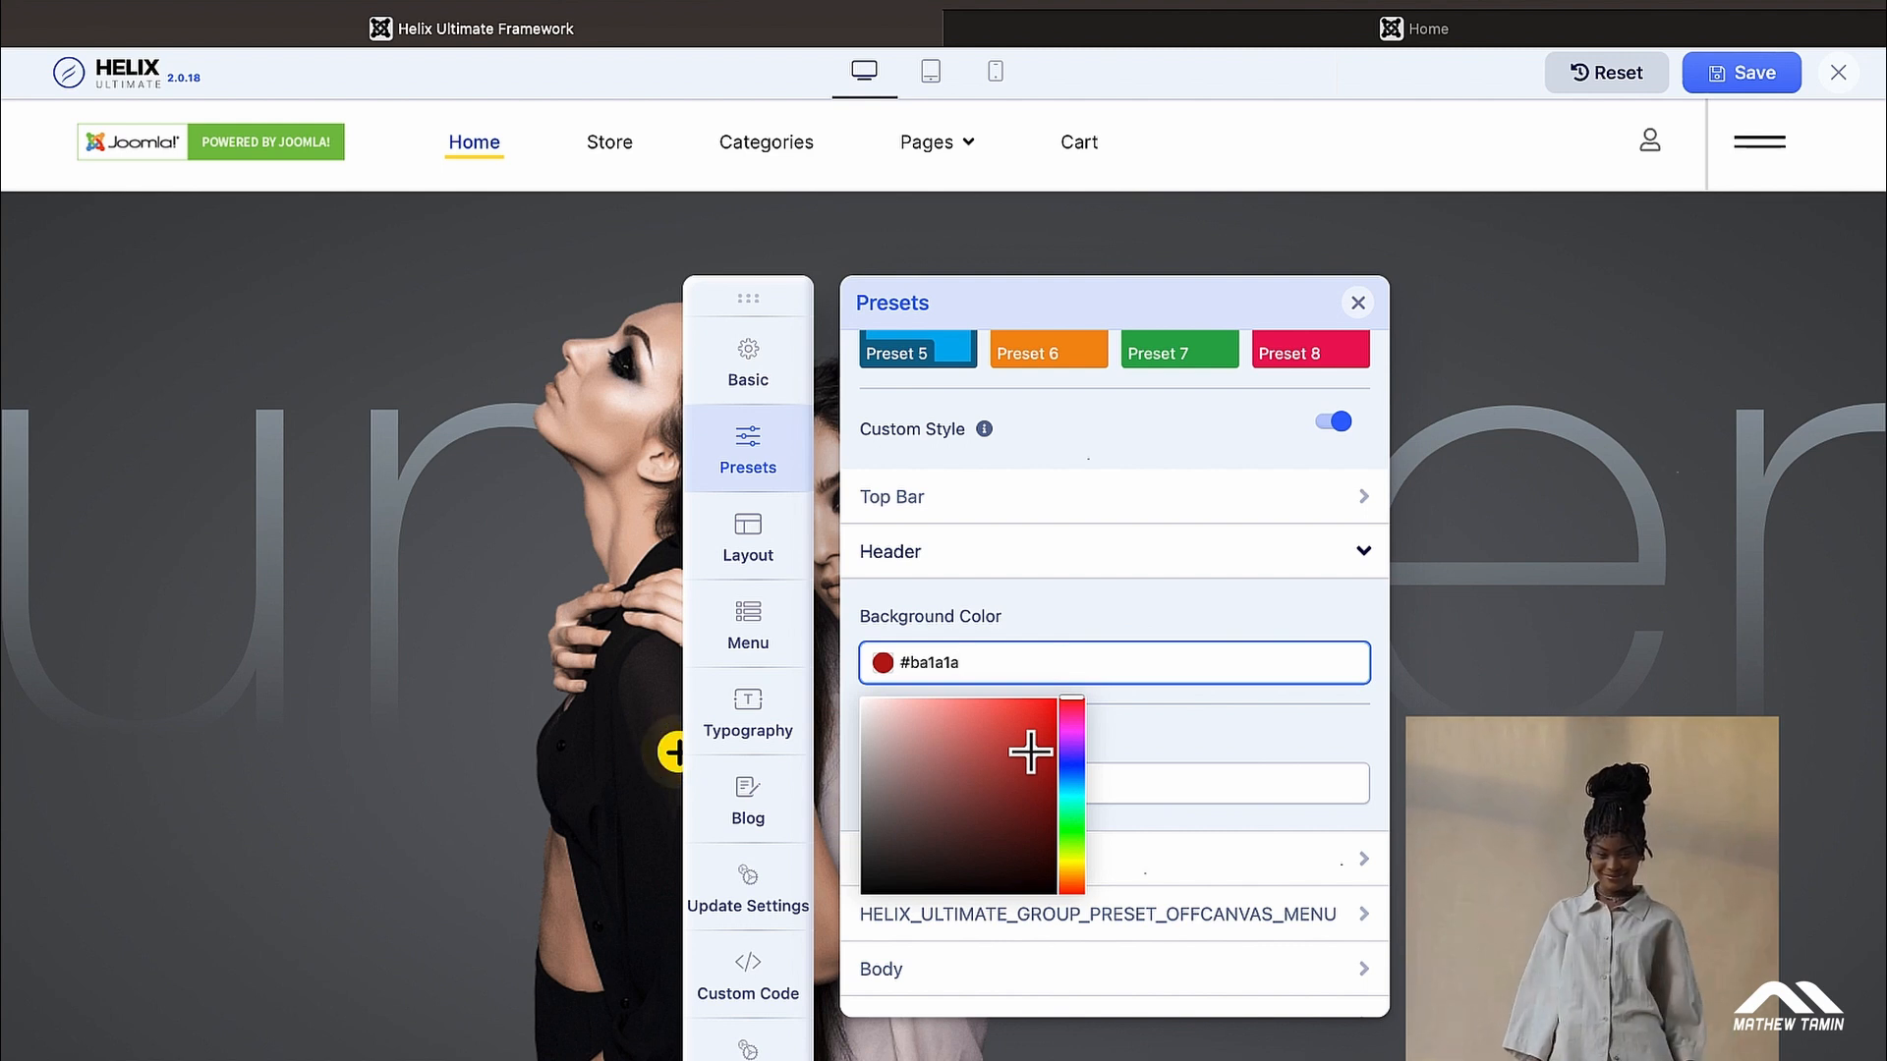
left_click(1148, 728)
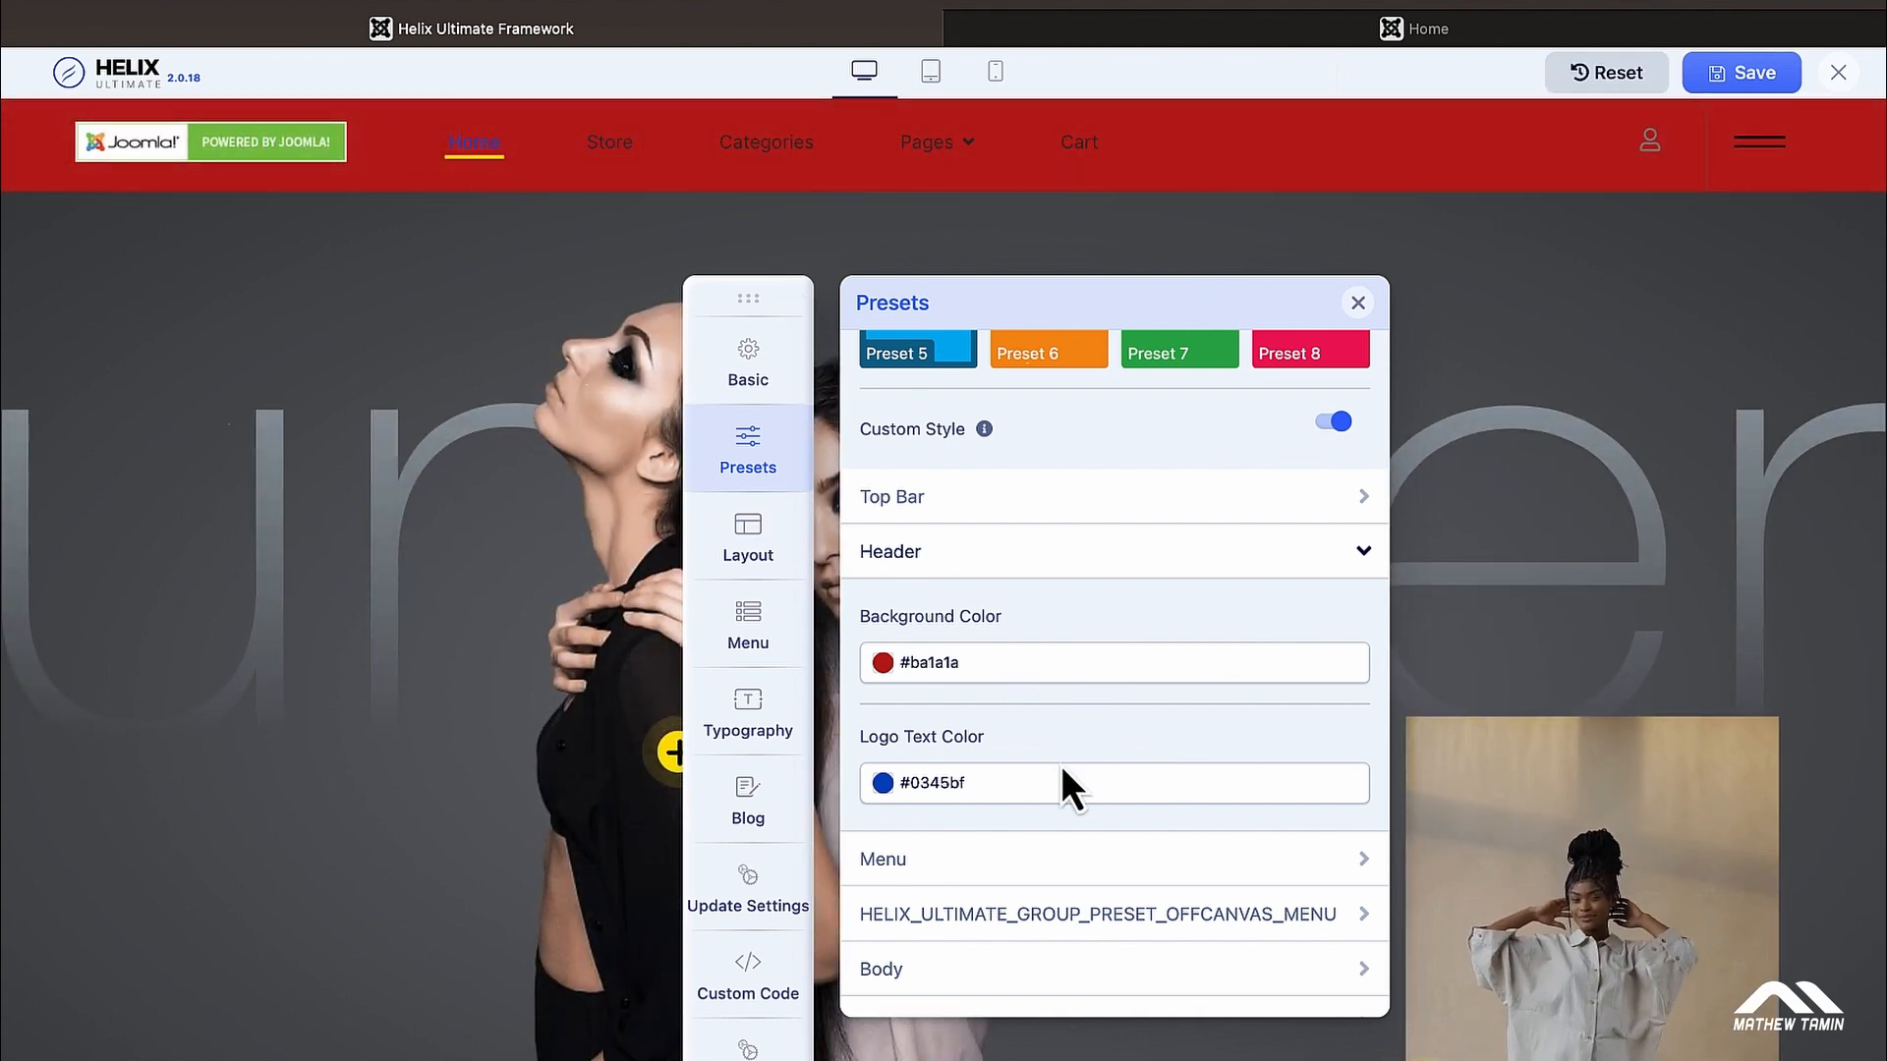
Change the Header background color to the dark olive #242604
left_click(1081, 664)
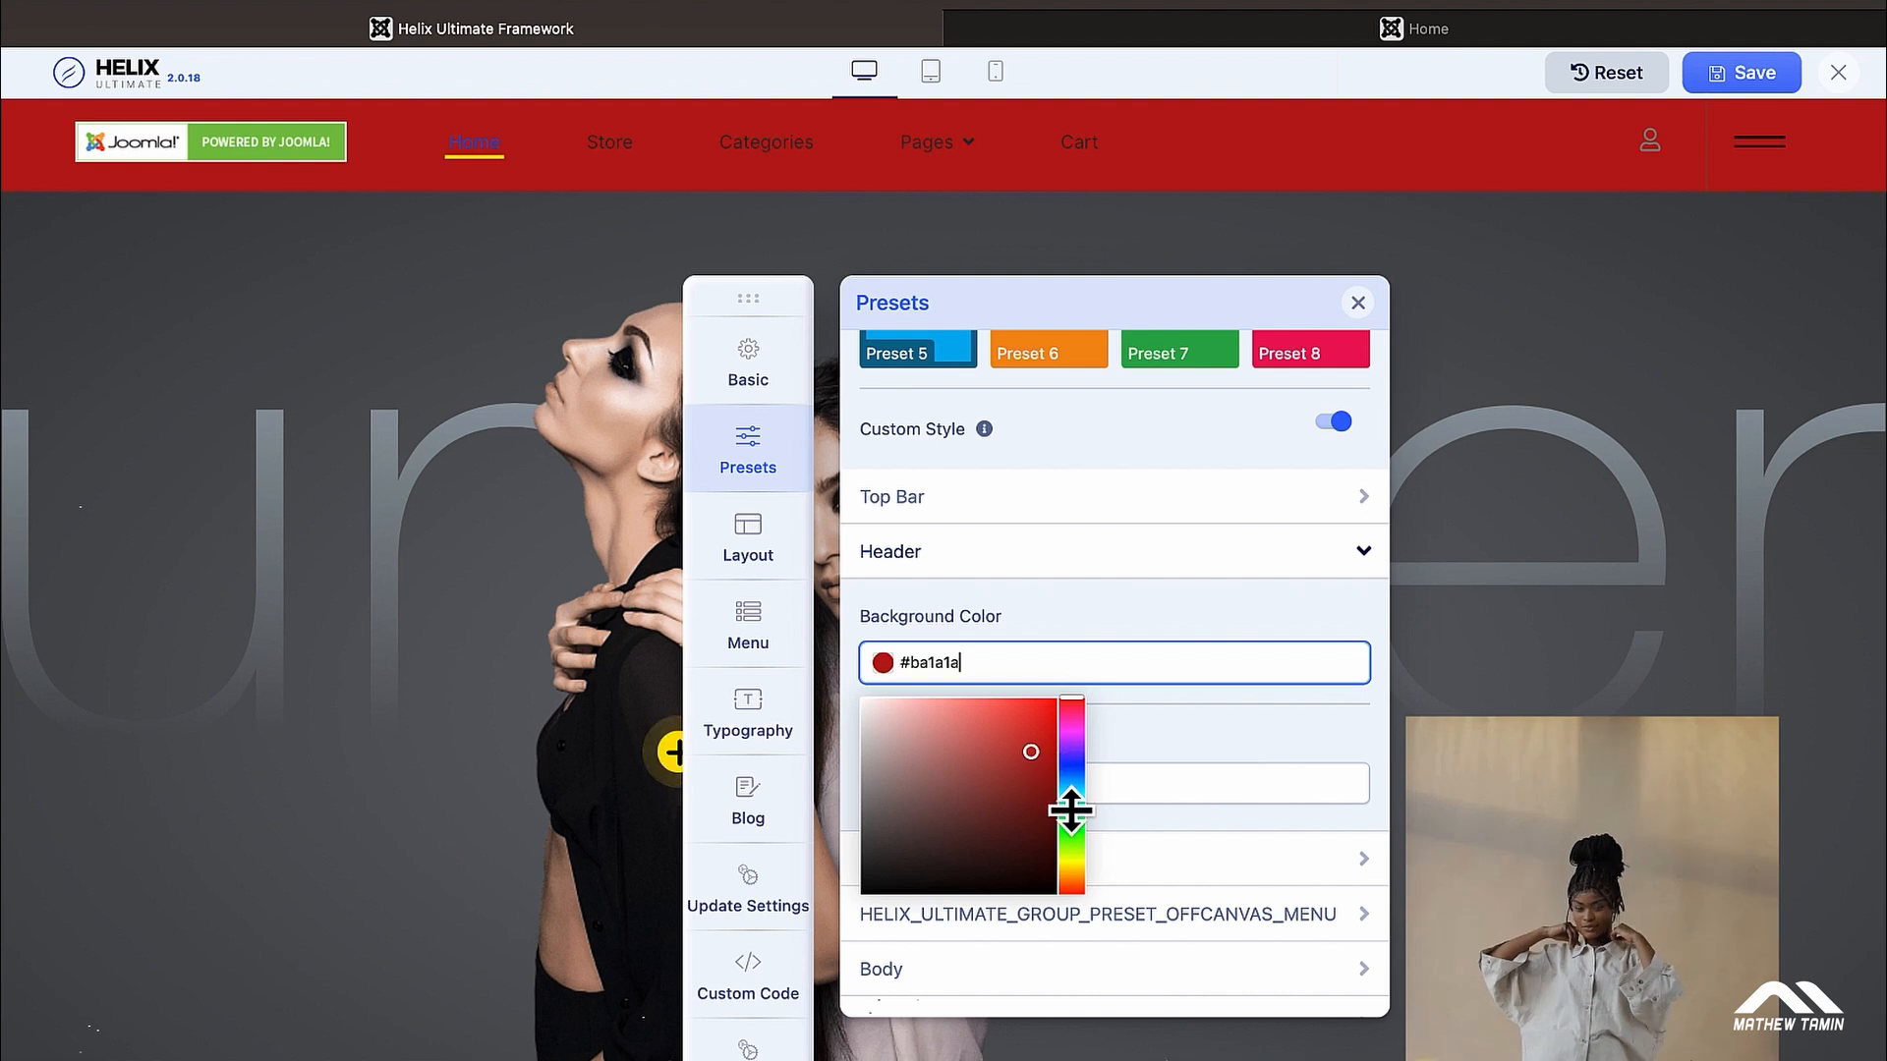
left_click_drag(1074, 824, 1071, 860)
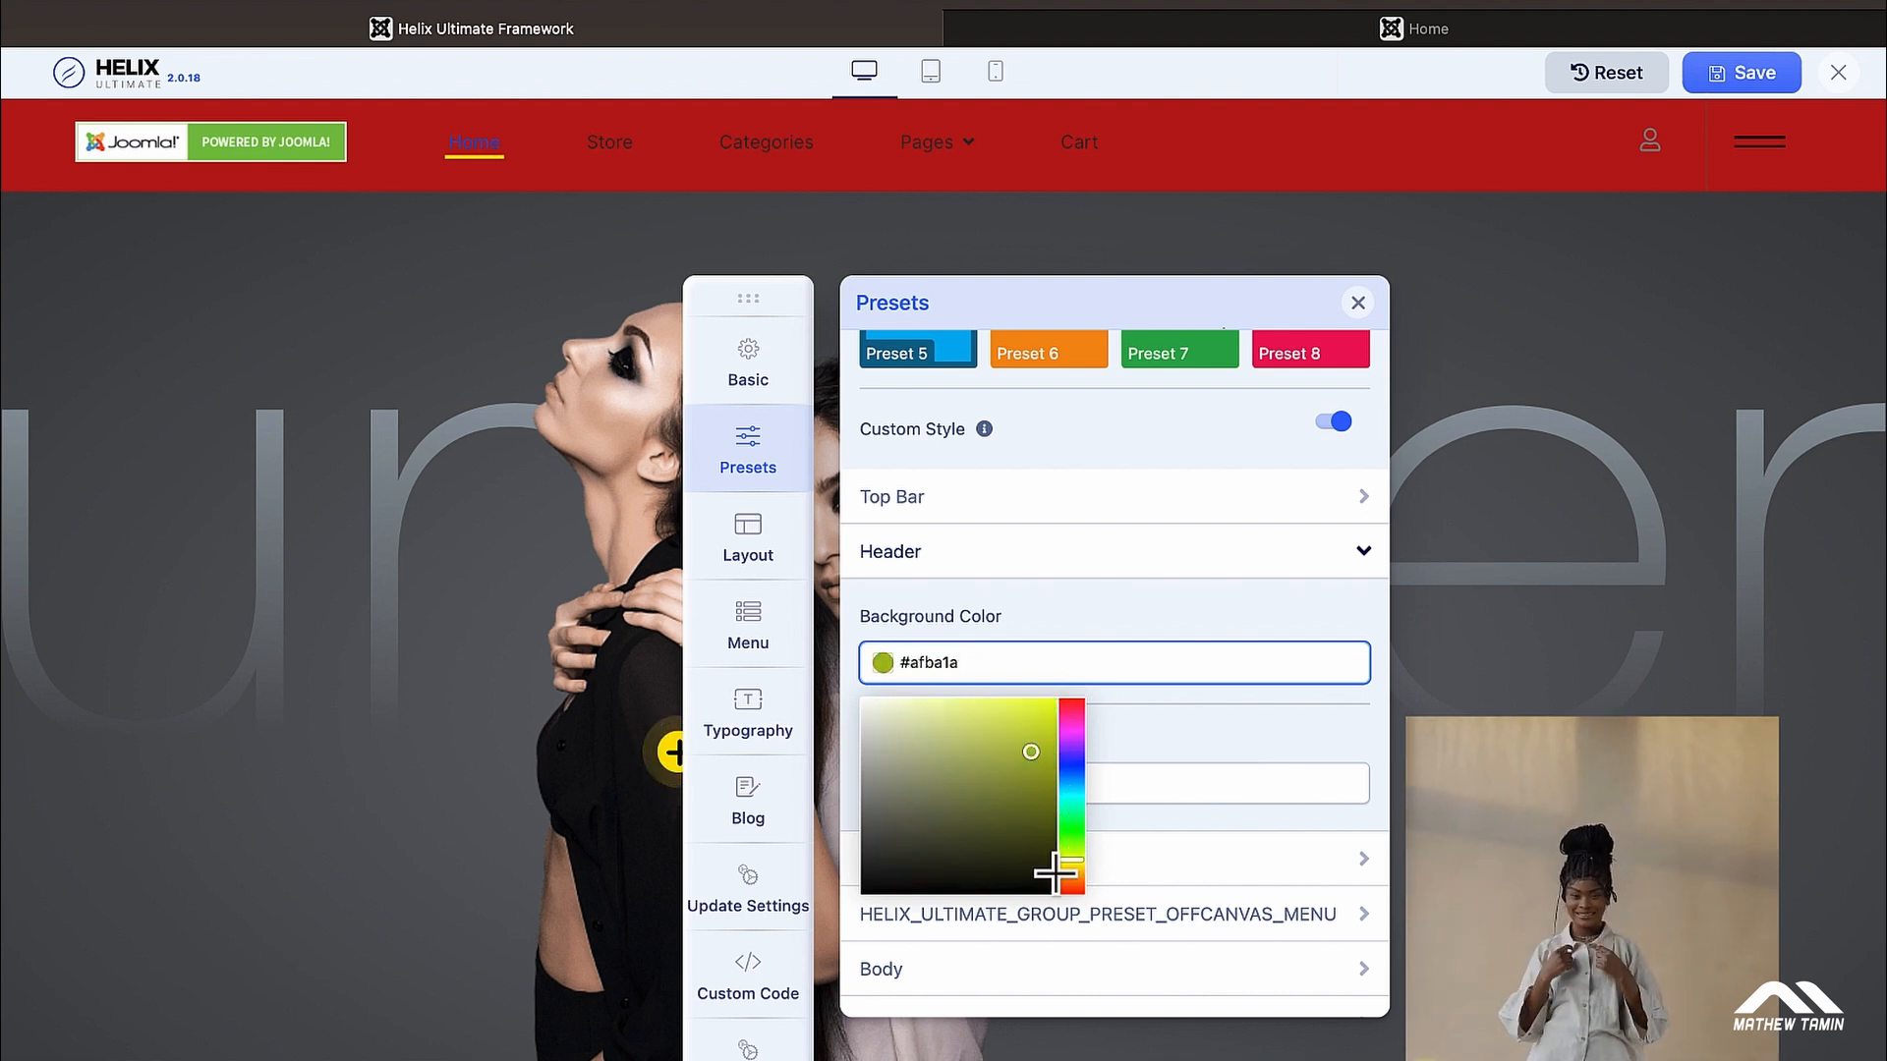
left_click(1039, 864)
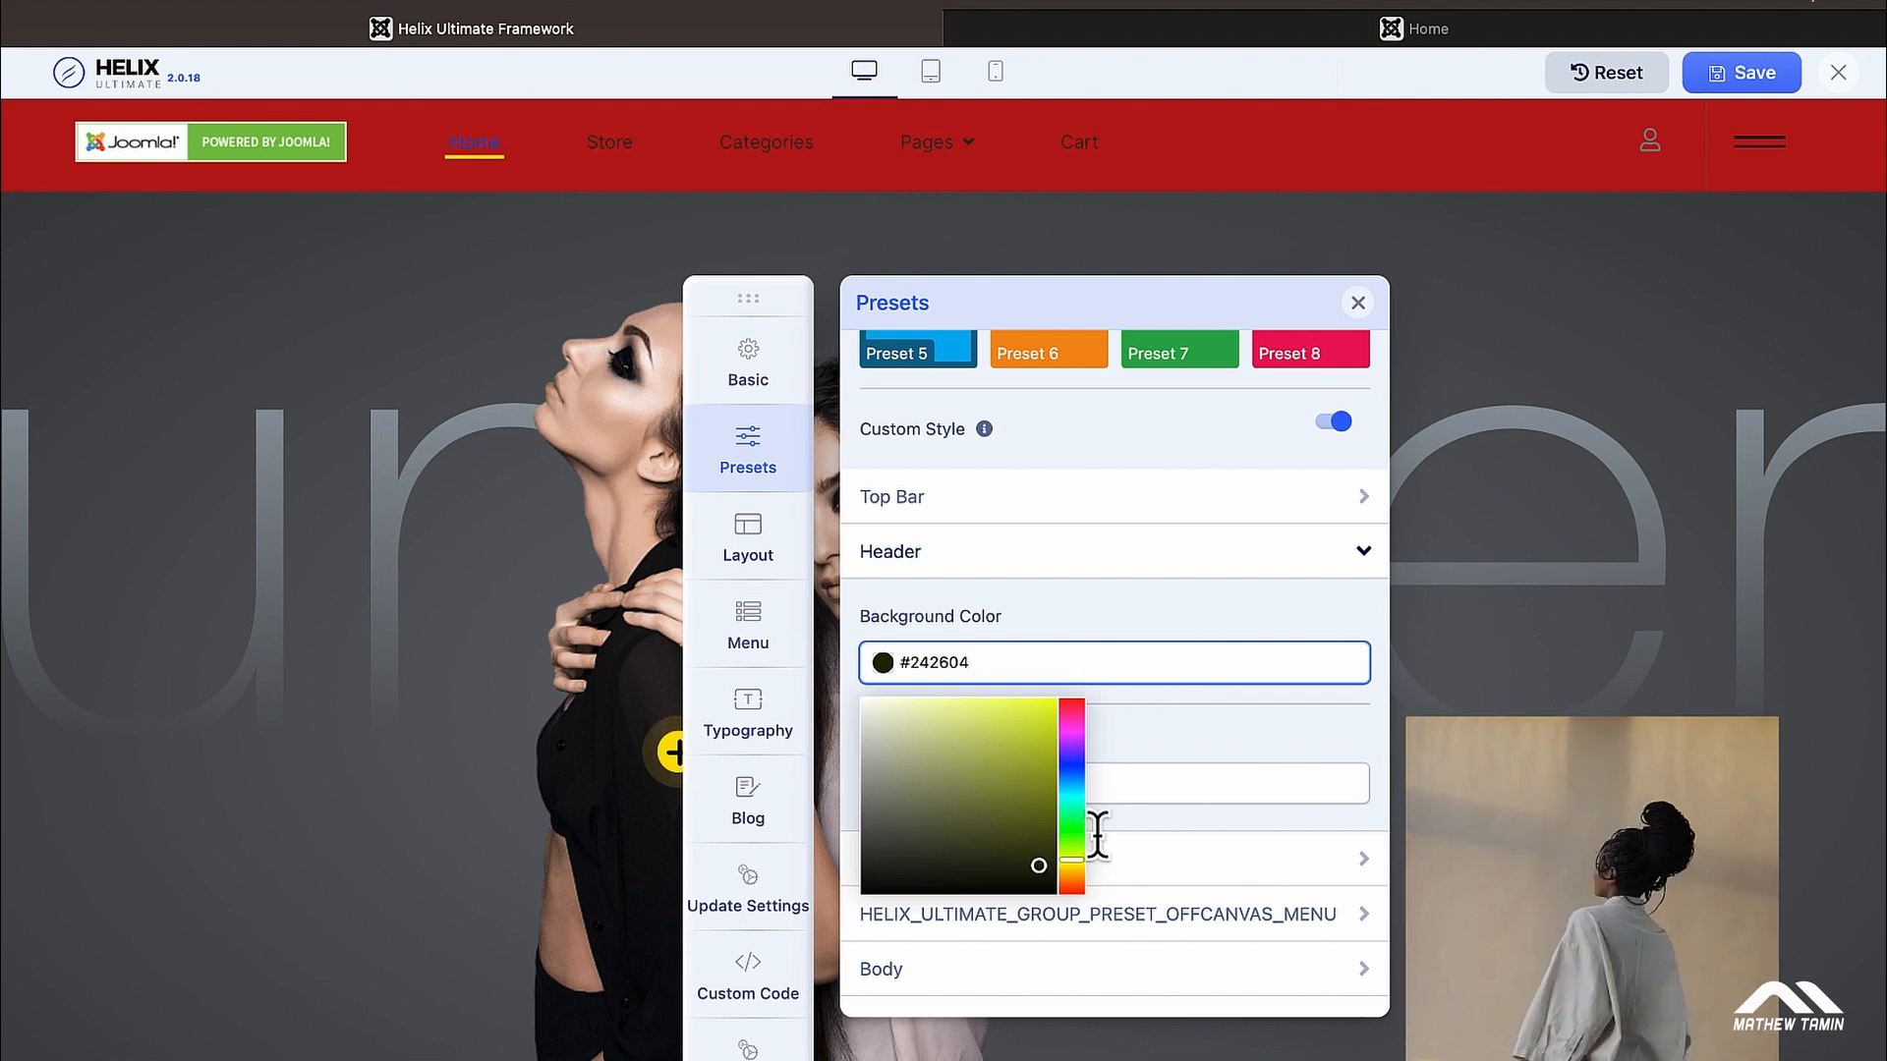
left_click(1228, 734)
In the Menu color settings, set the hover text color to #ffffff and the active text color to #fafafa
scroll(1231, 739, "down", 1)
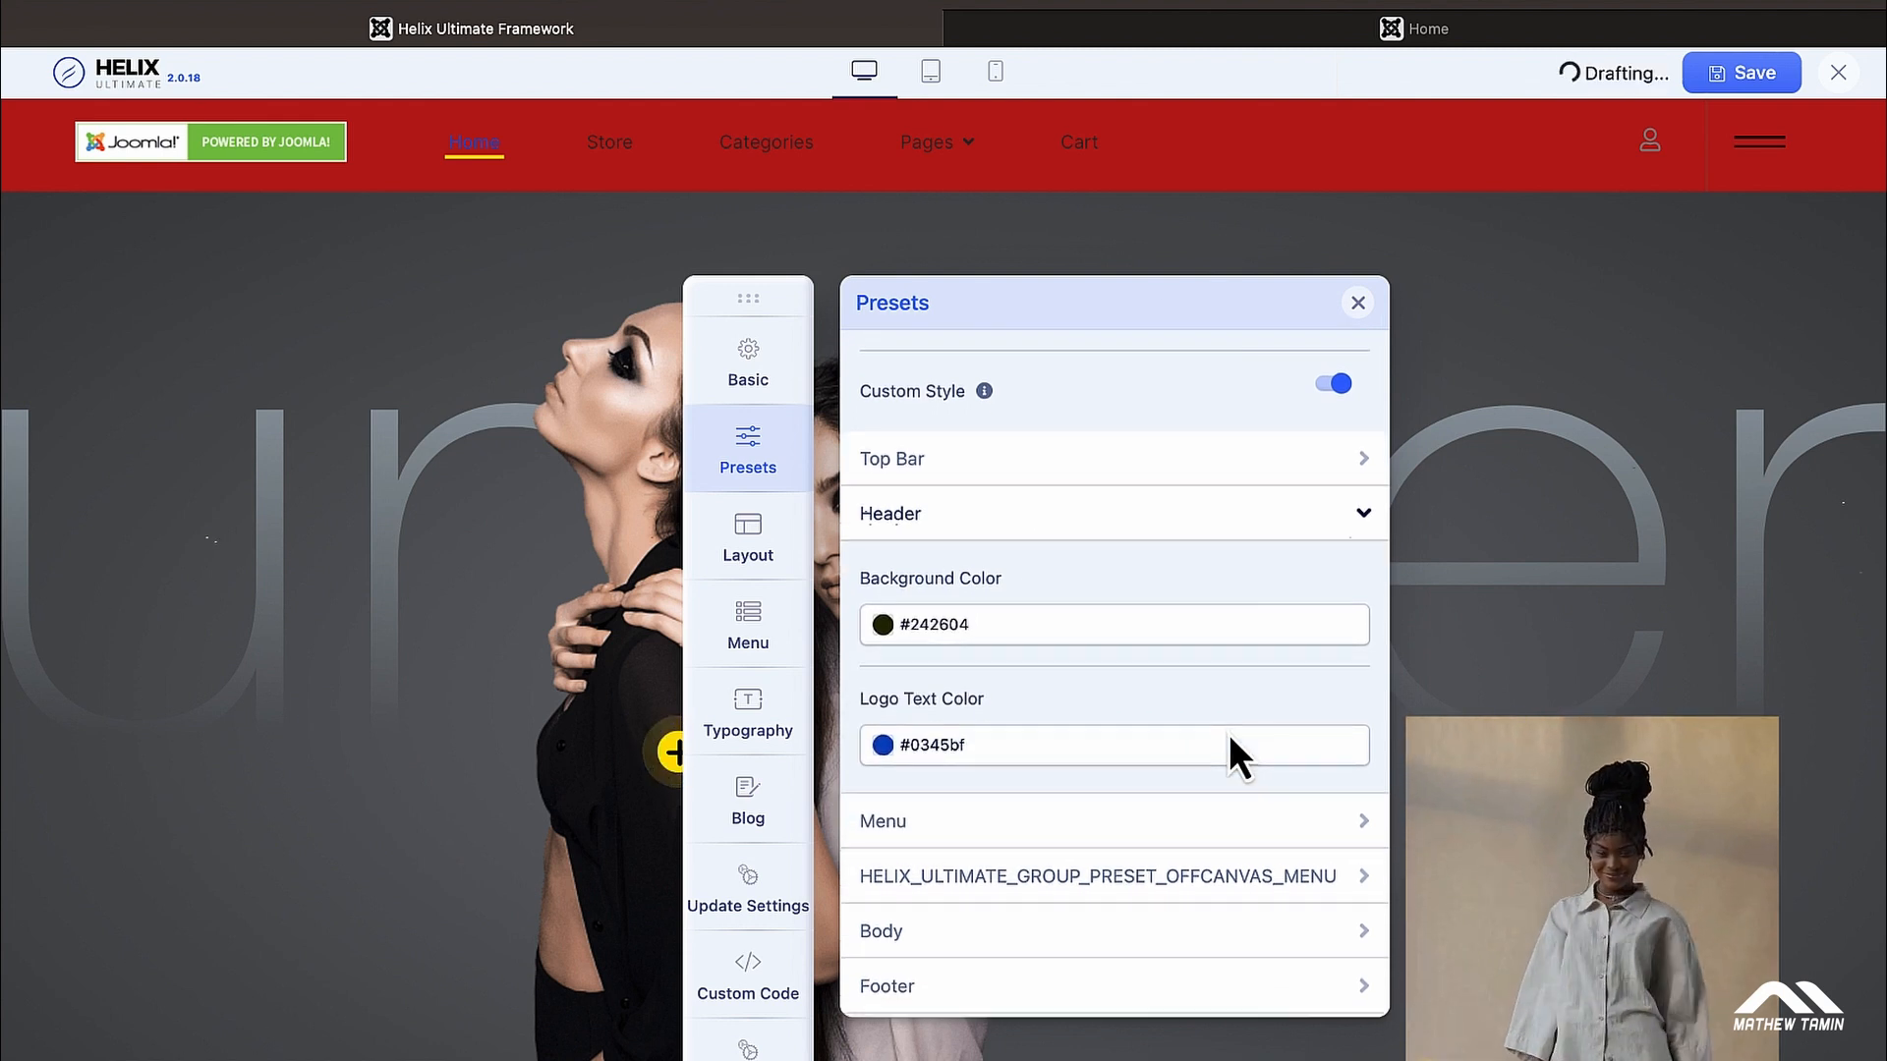
left_click(1238, 828)
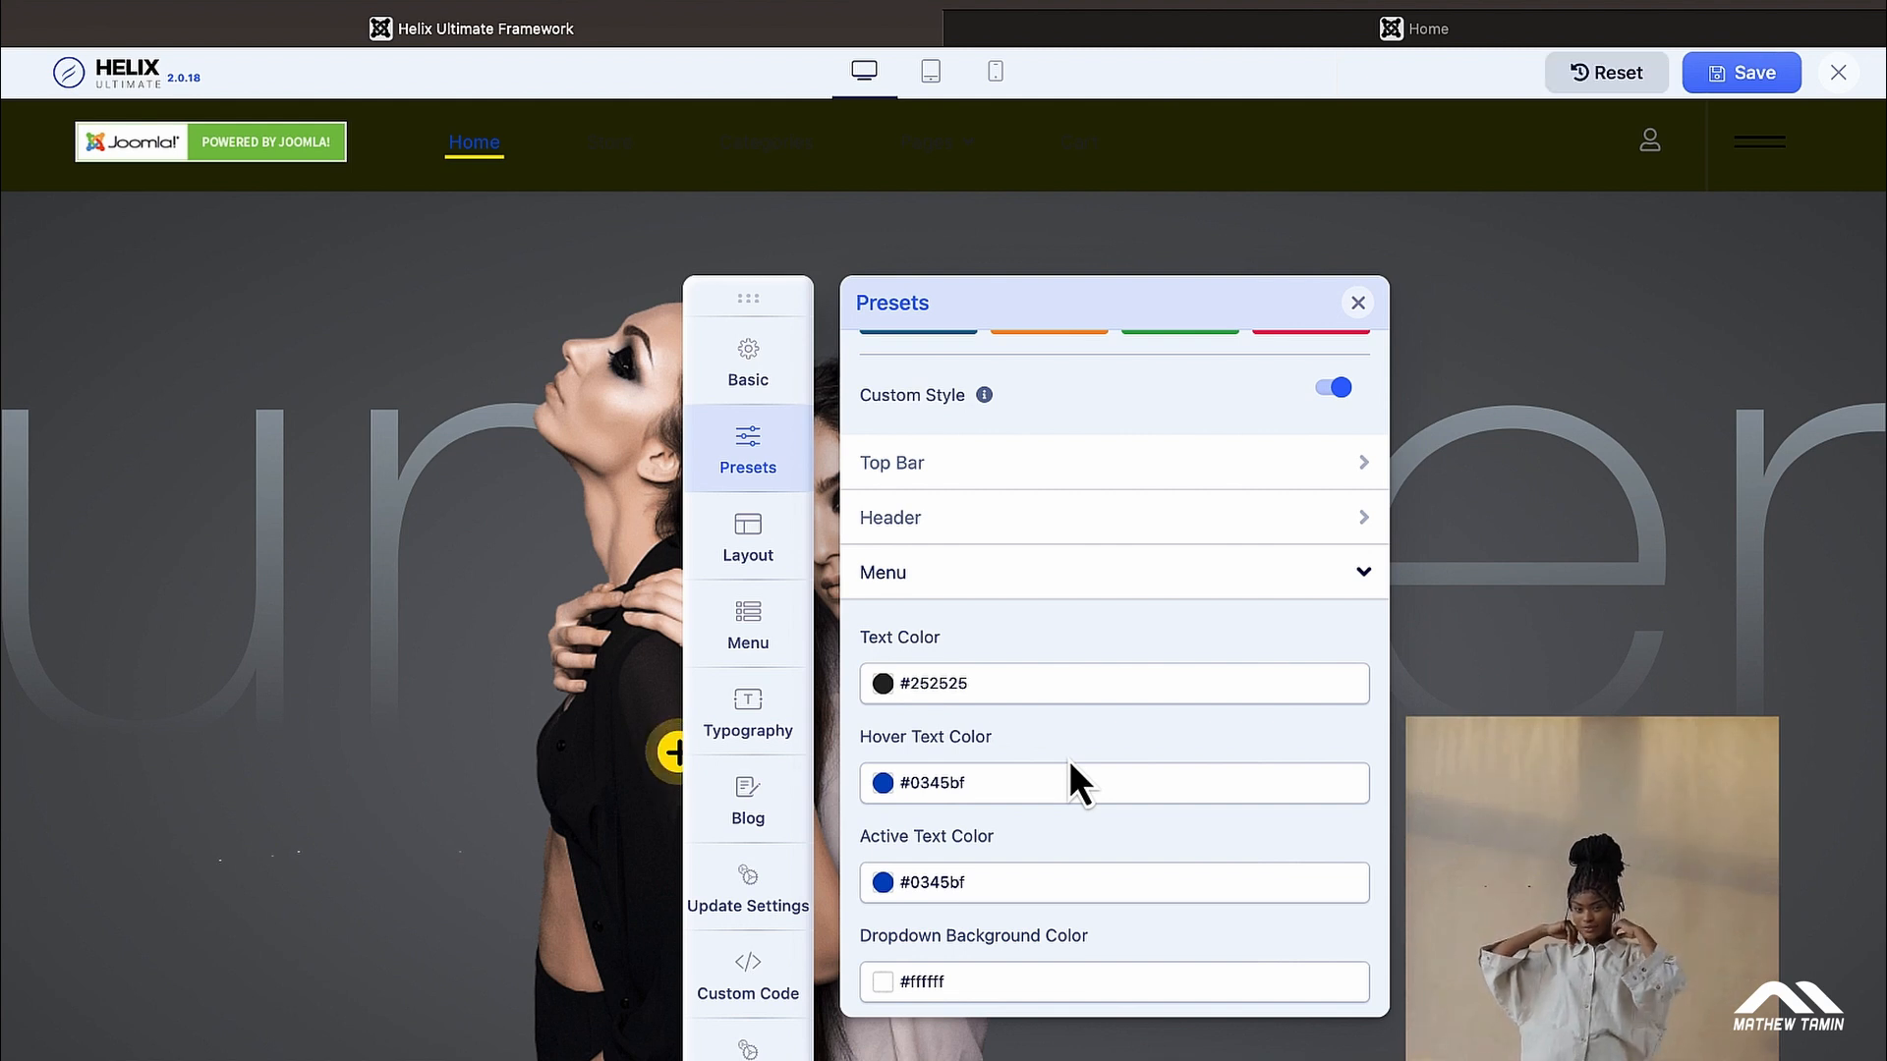
left_click(994, 776)
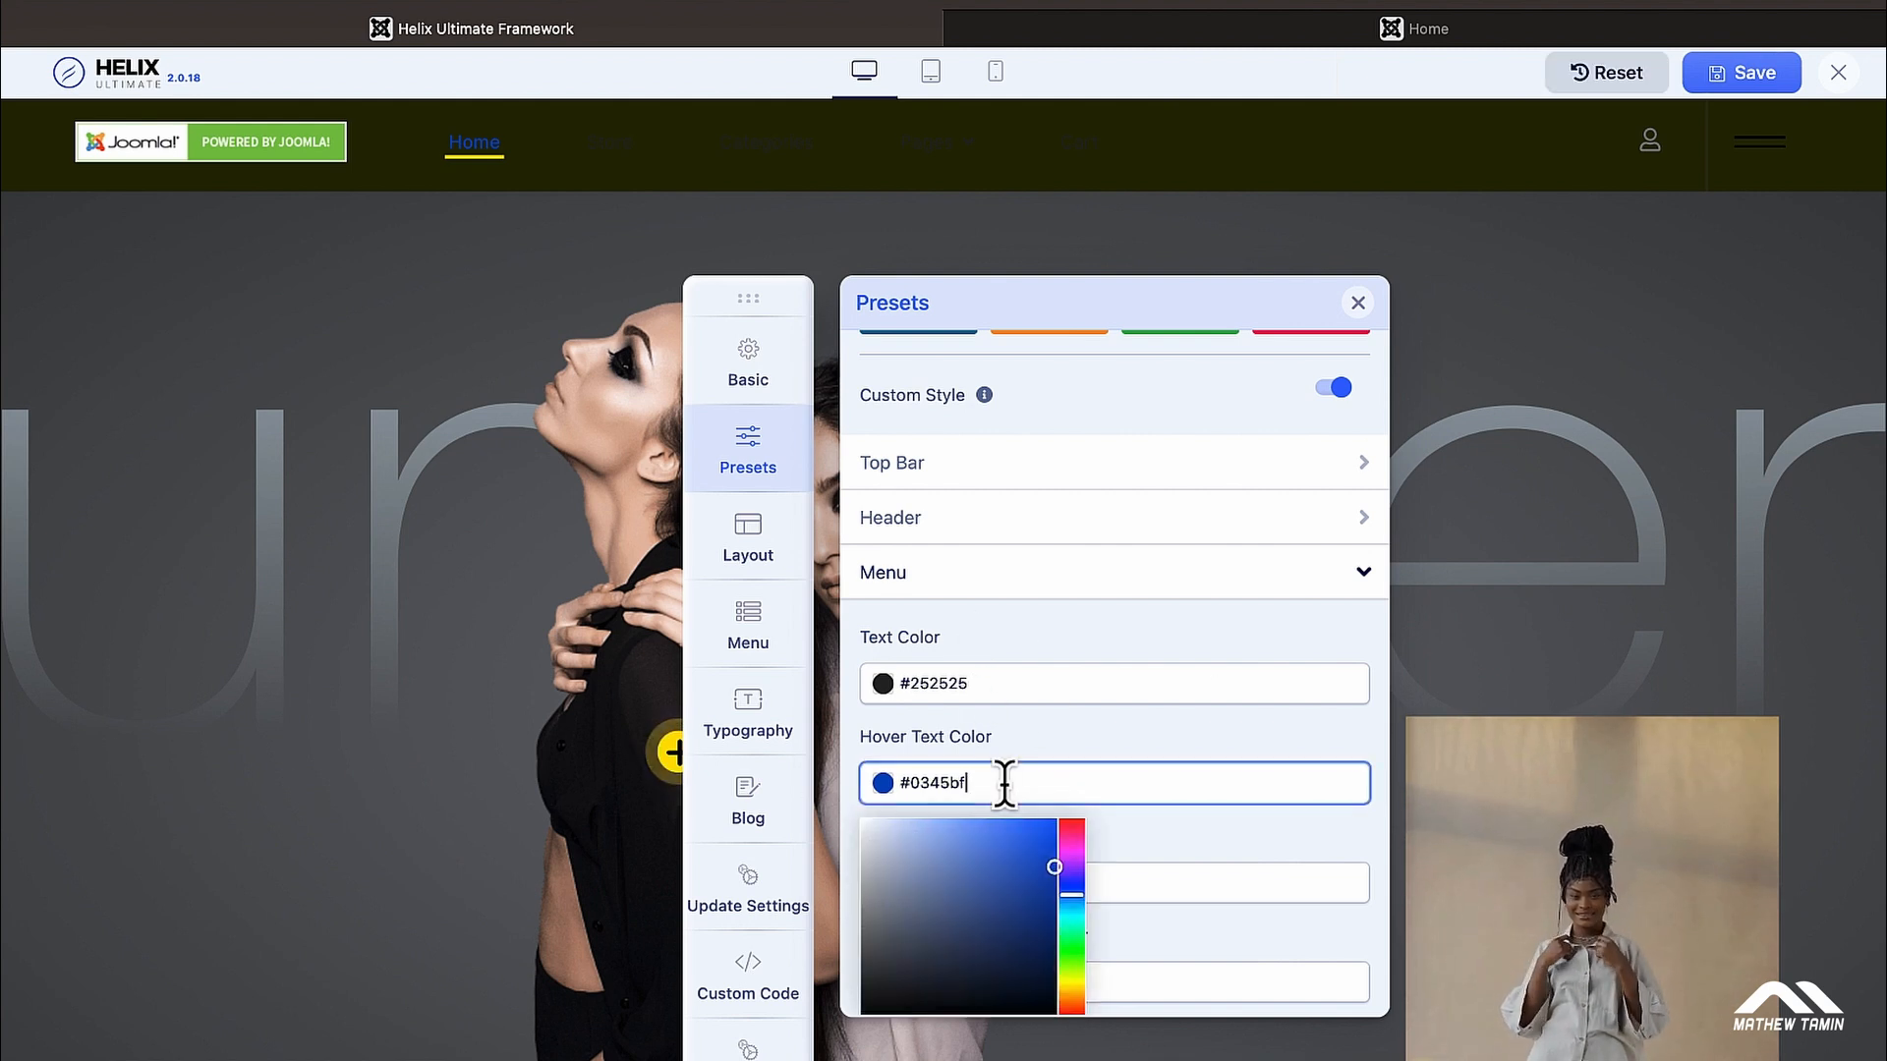
left_click(1115, 732)
left_click(1053, 881)
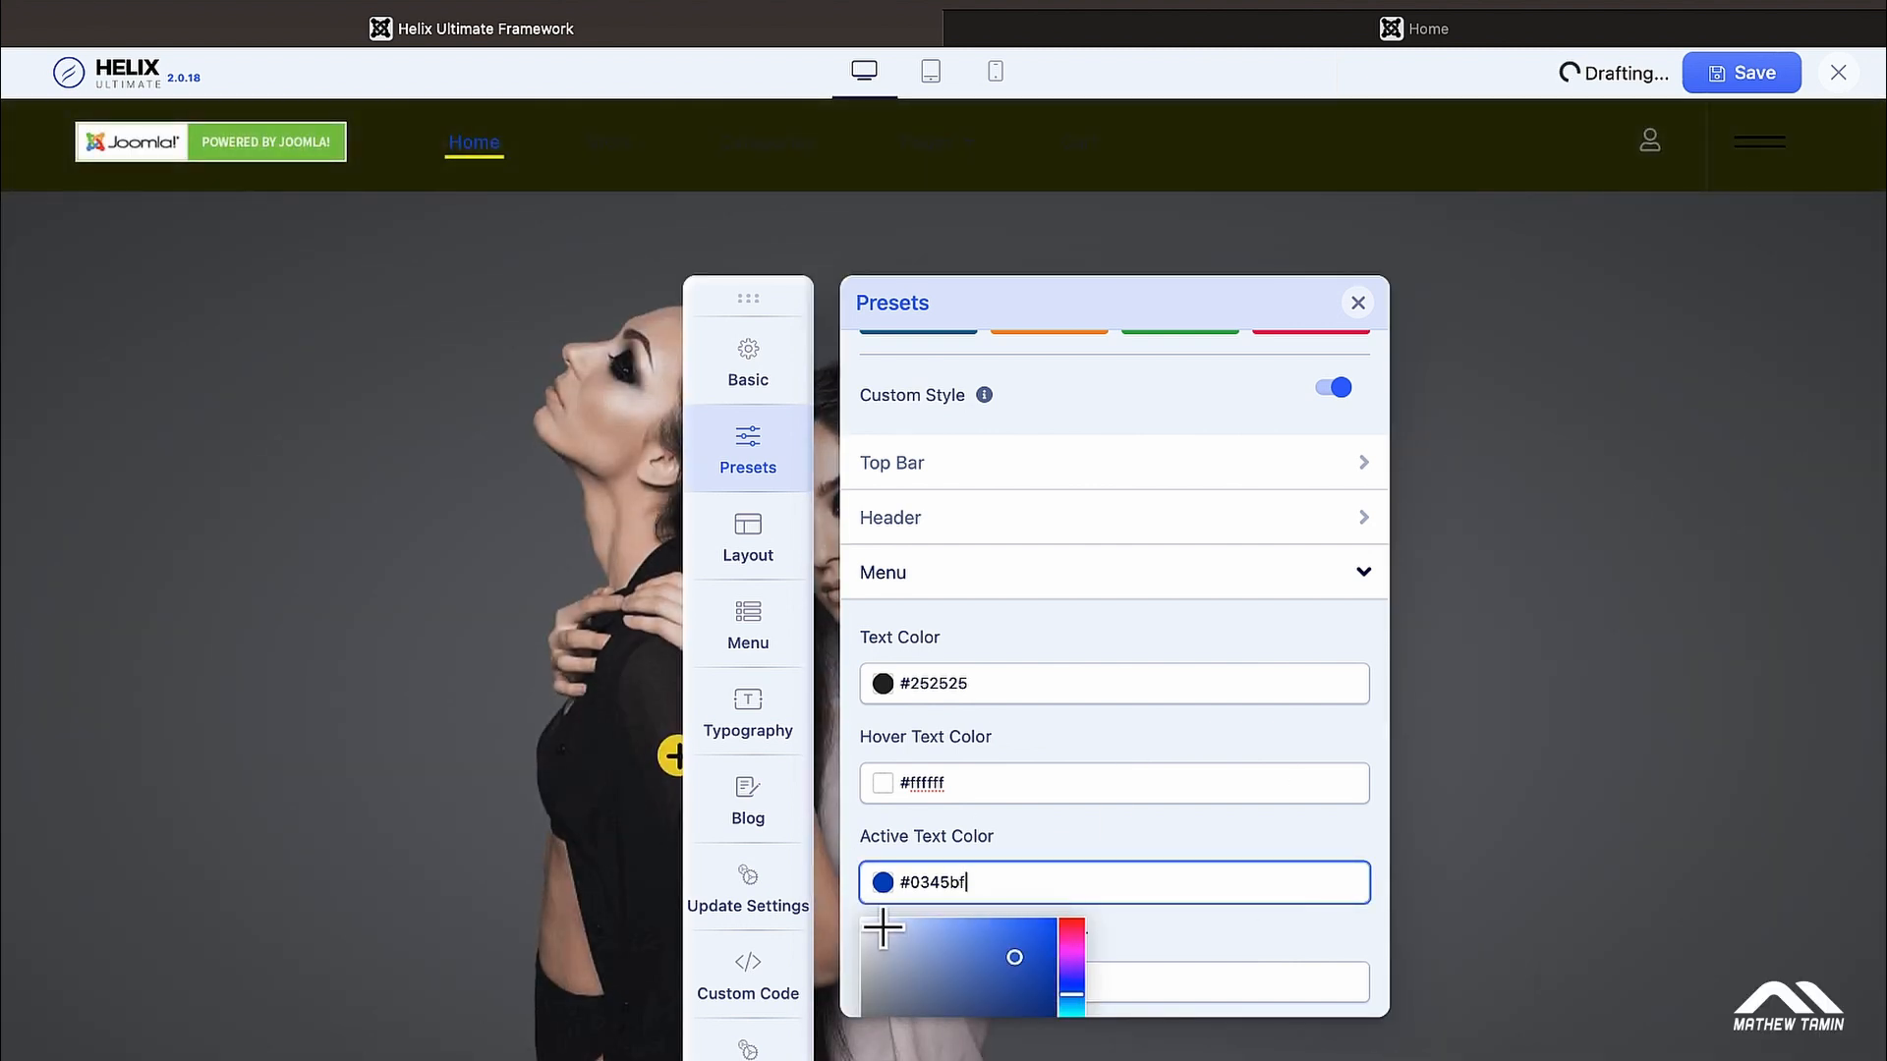
left_click_drag(882, 927, 850, 922)
left_click(1119, 839)
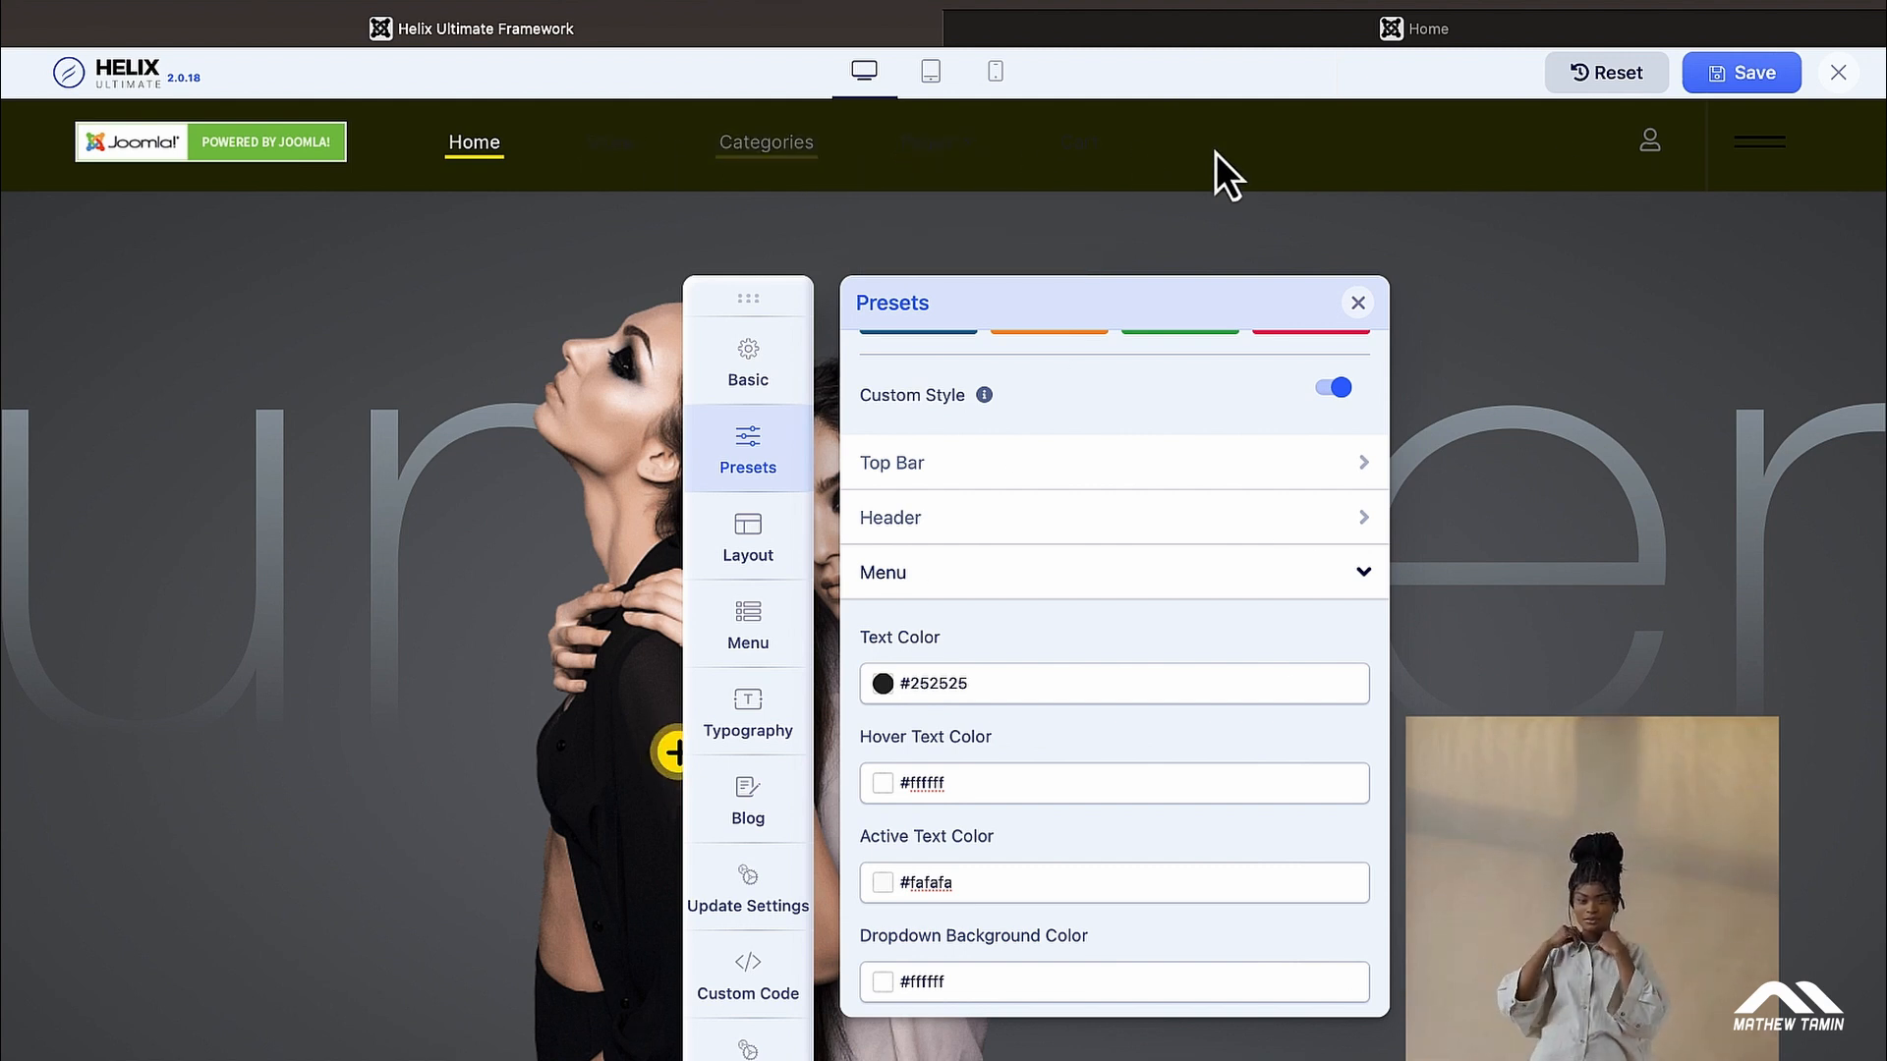
Look through the dropdown color options in the Menu settings and the color groups below them
scroll(1052, 674, "down", 2)
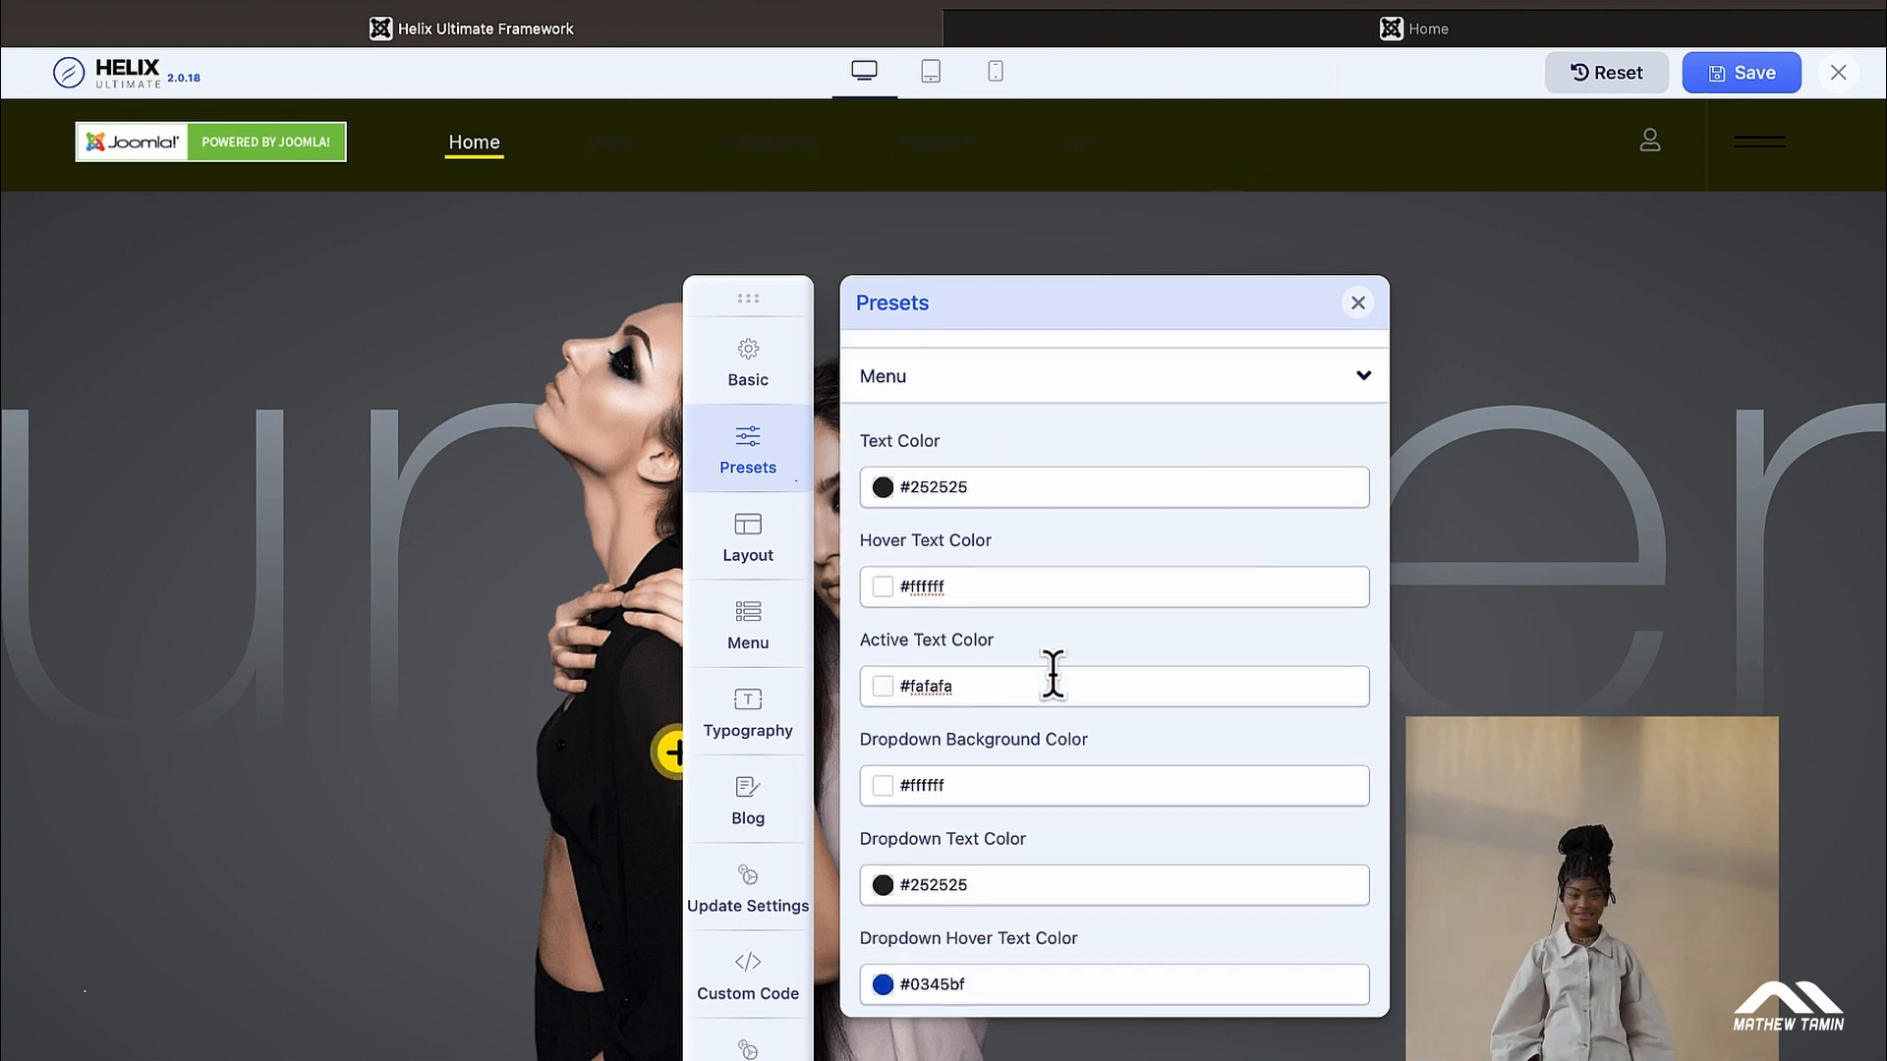
scroll(1052, 674, "down", 2)
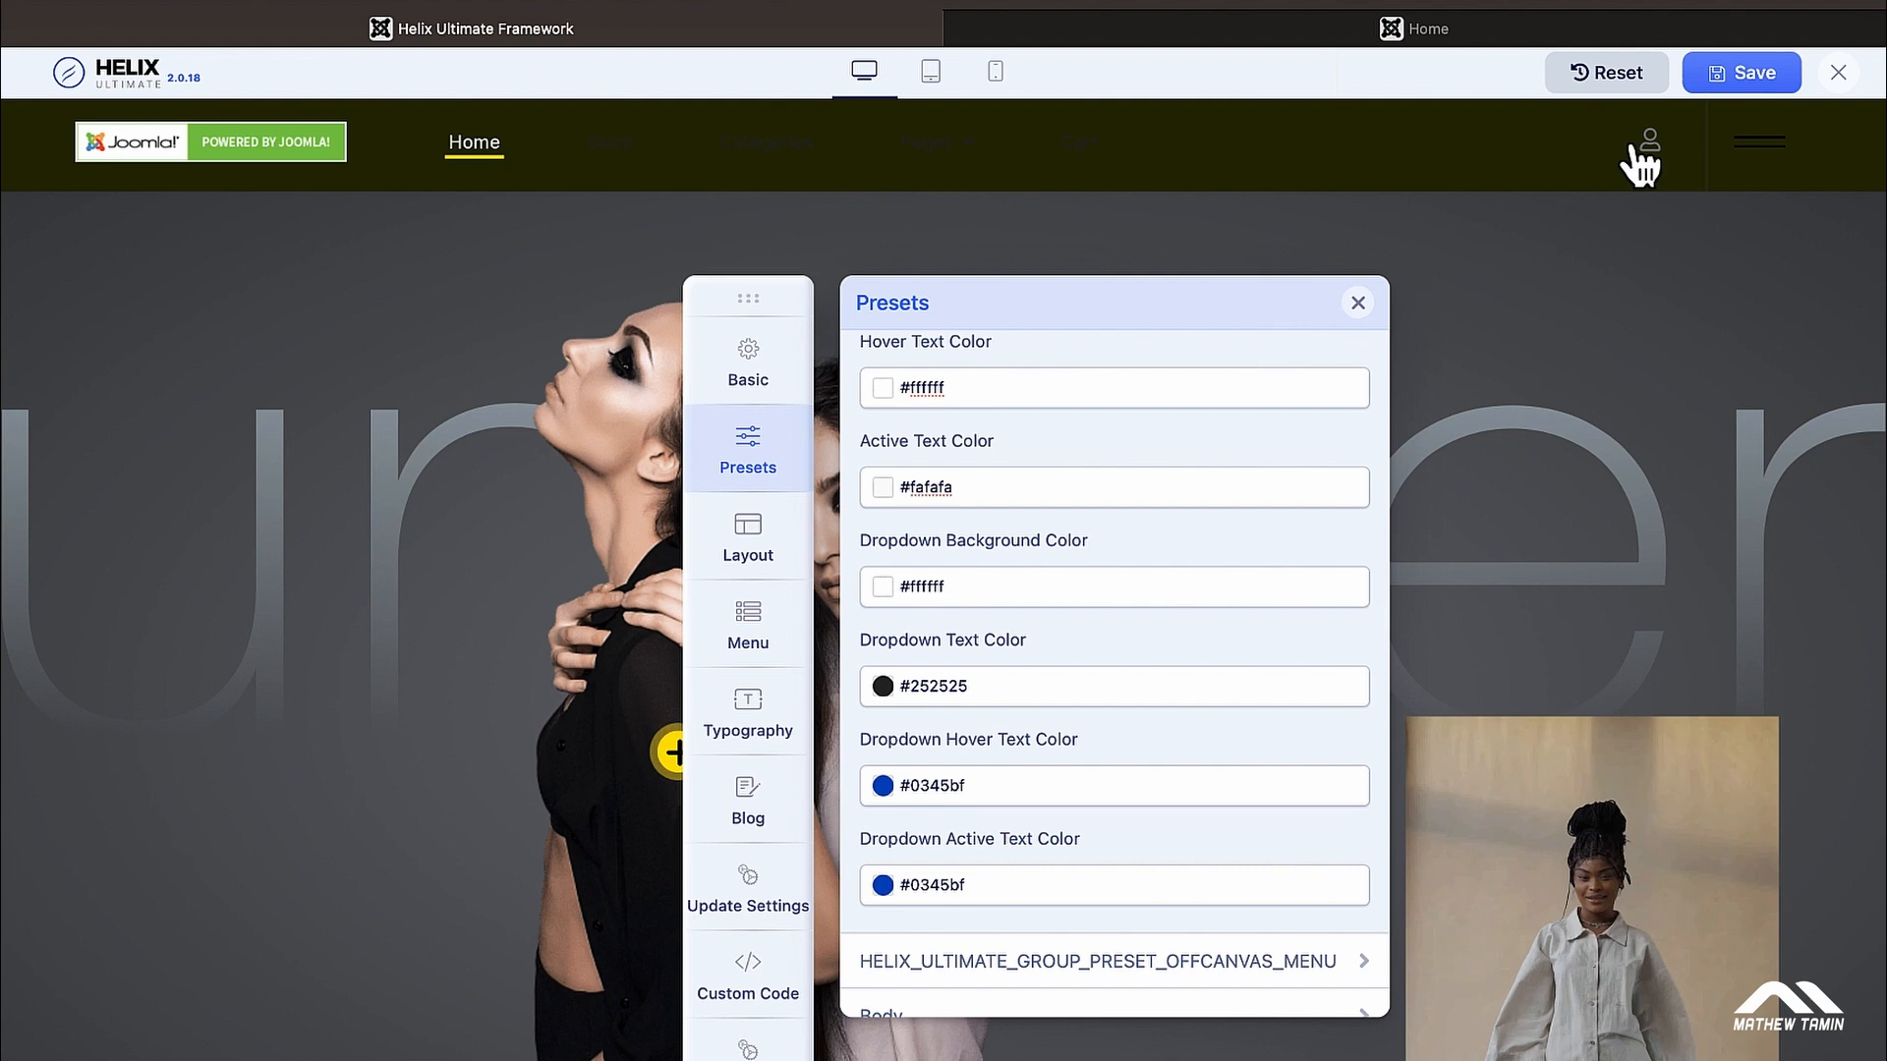
scroll(1114, 656, "down", 1)
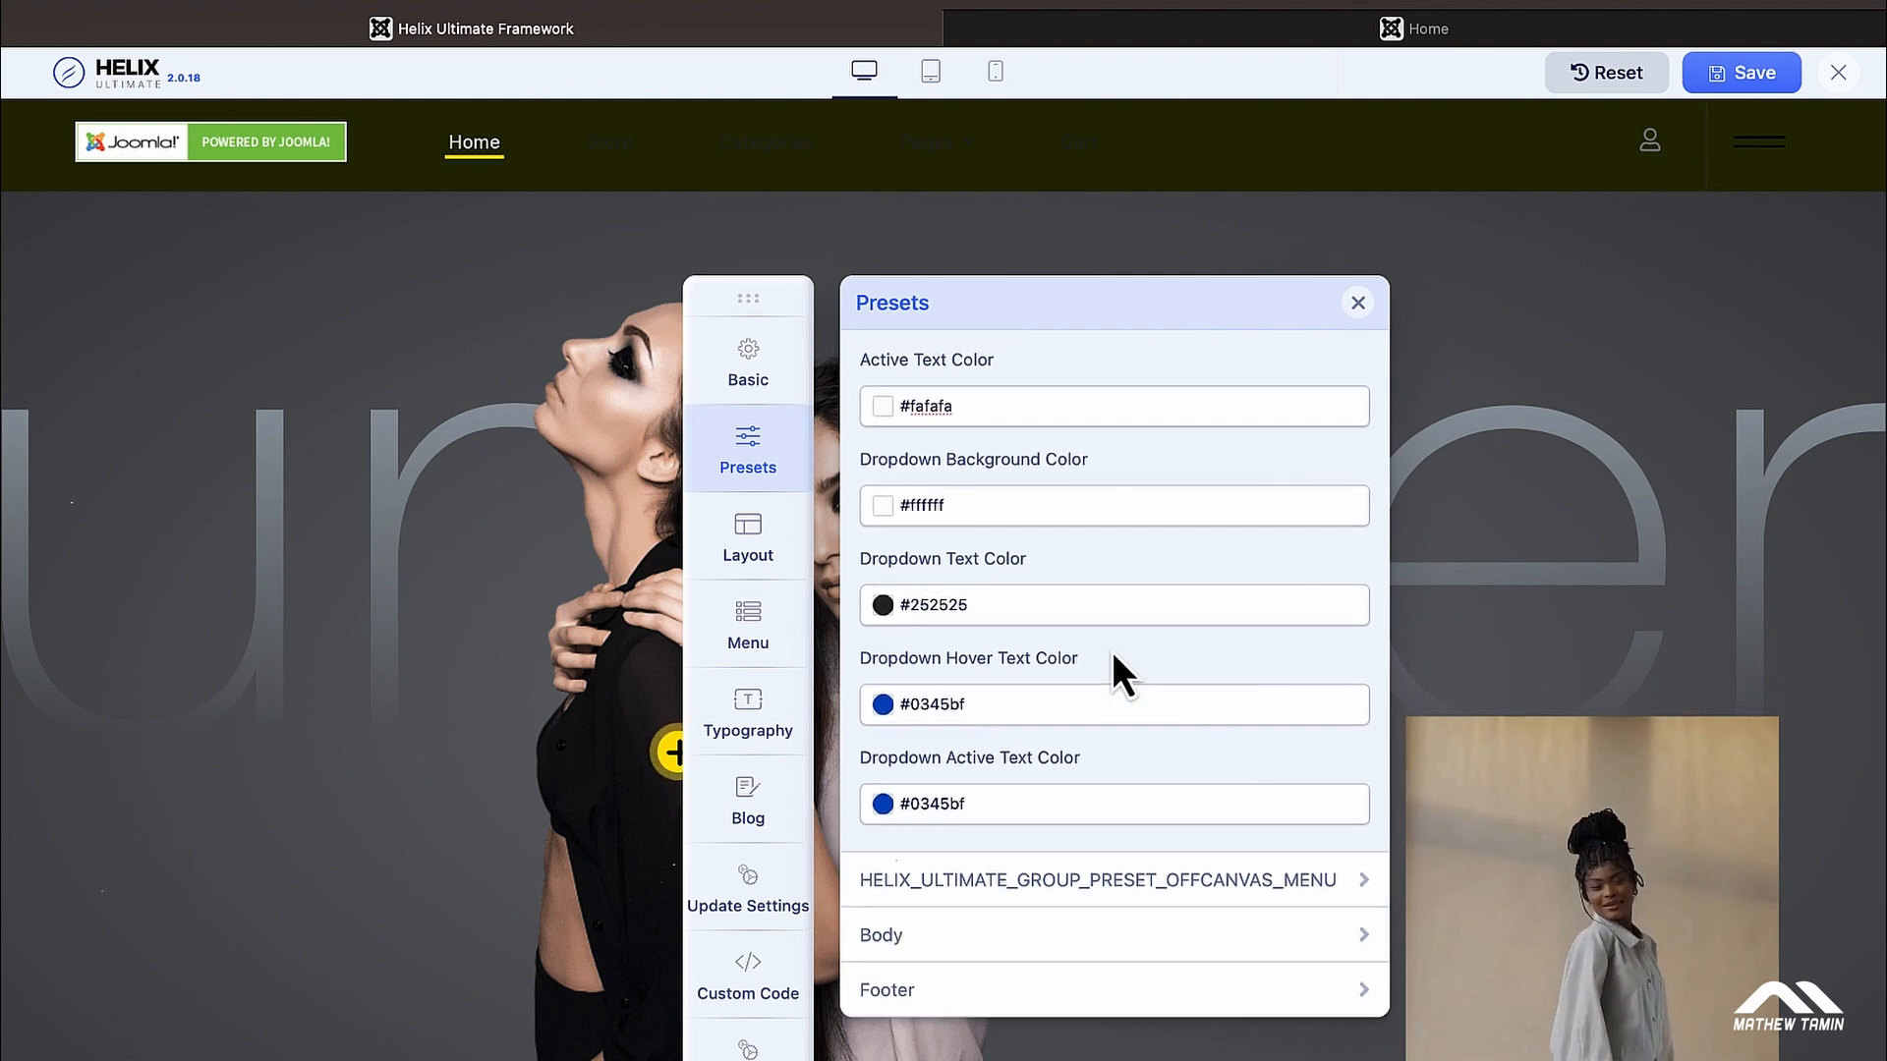